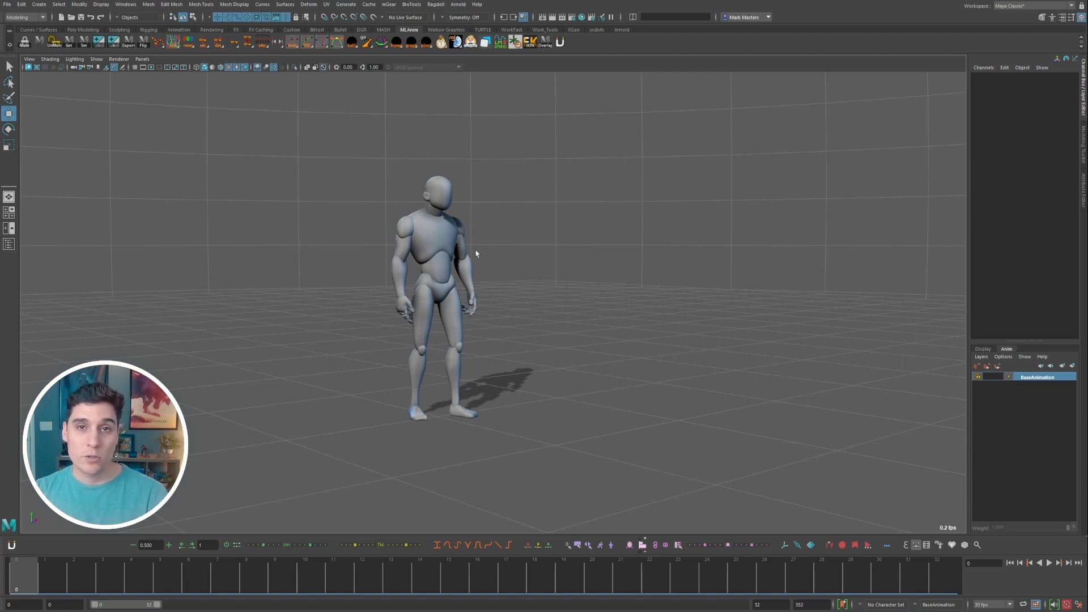
- Display the rig's control curves on the idle character
scroll(574, 306, down, 2)
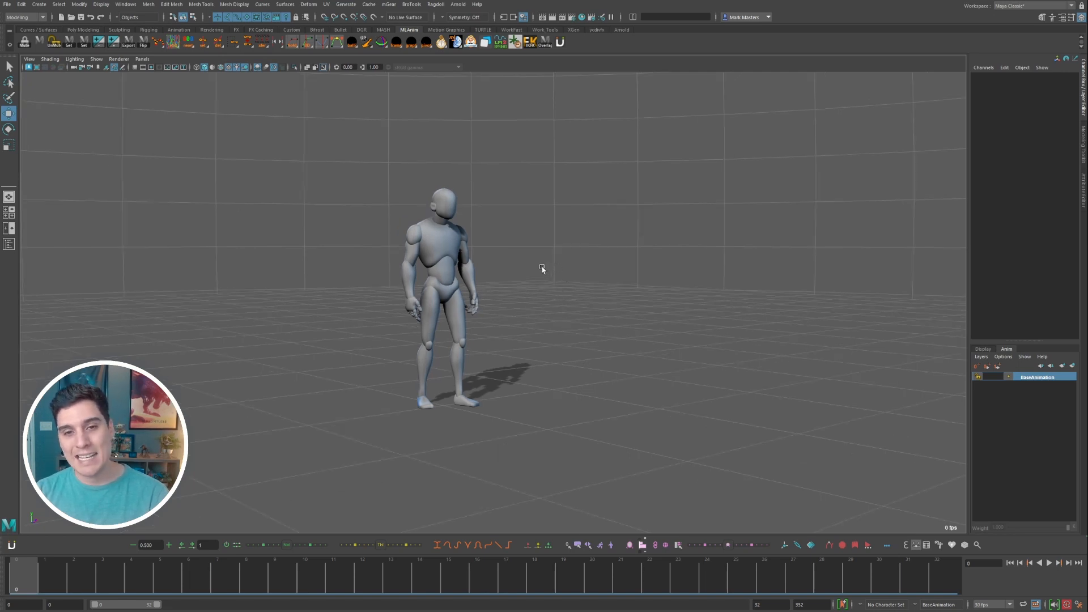
alt+drag(538, 267, 535, 267)
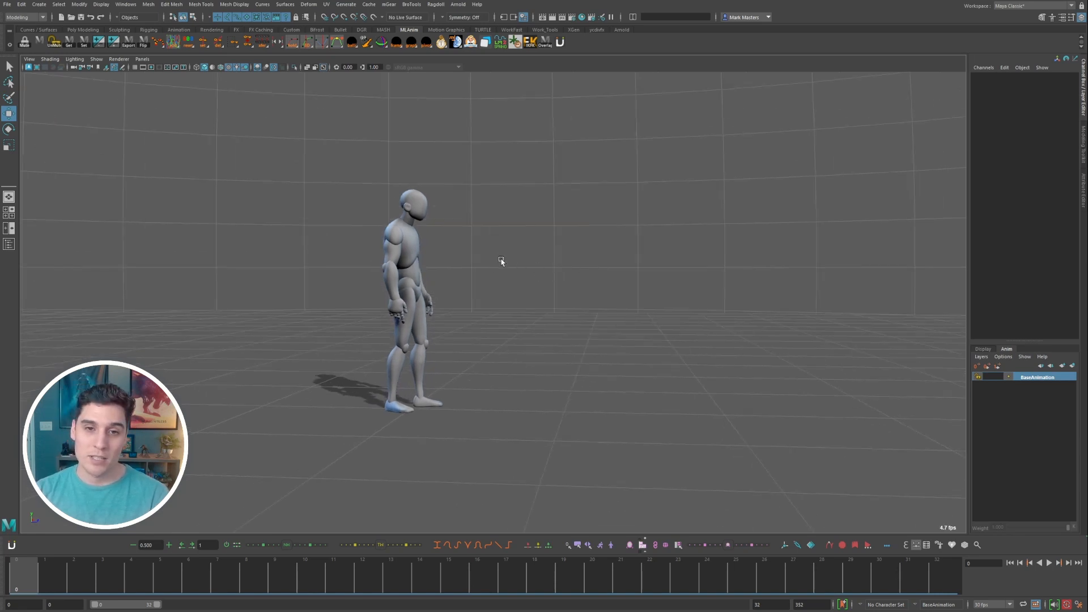
alt+drag(500, 263, 480, 301)
alt+right_drag(500, 308, 510, 313)
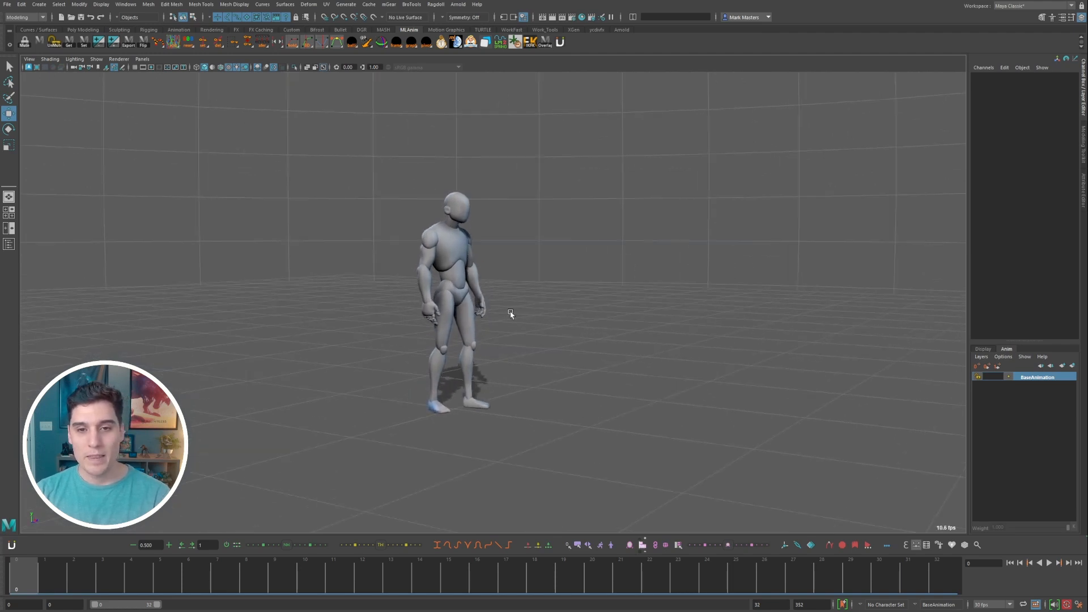
key(alt+1)
alt+drag(554, 294, 527, 296)
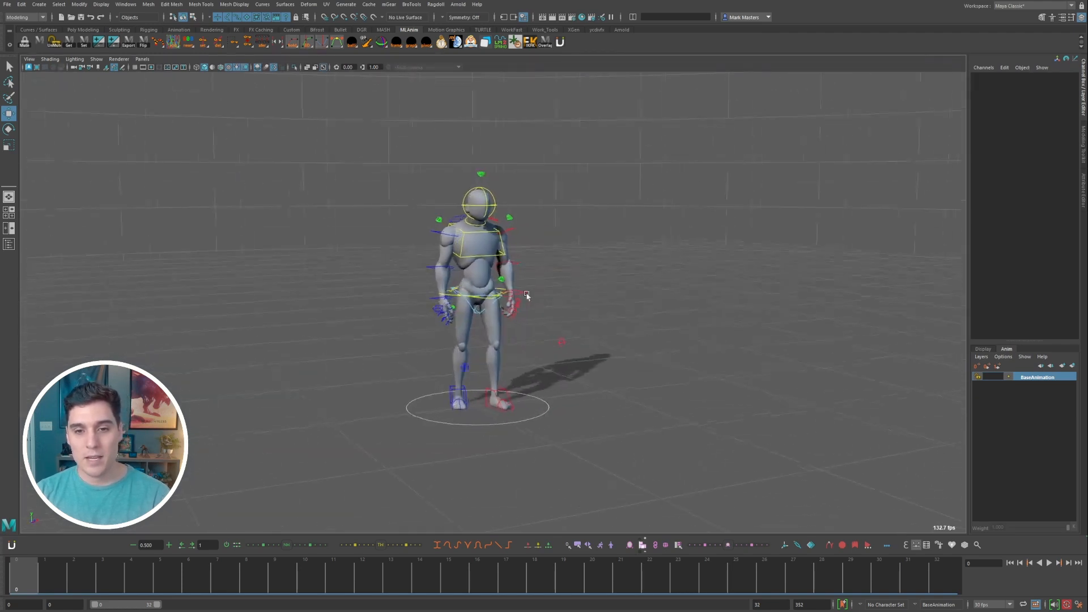
alt+right_drag(527, 297, 547, 301)
alt+drag(546, 301, 508, 301)
alt+right_drag(509, 300, 538, 305)
alt+drag(538, 305, 633, 274)
key(alt+1)
key(alt+1)
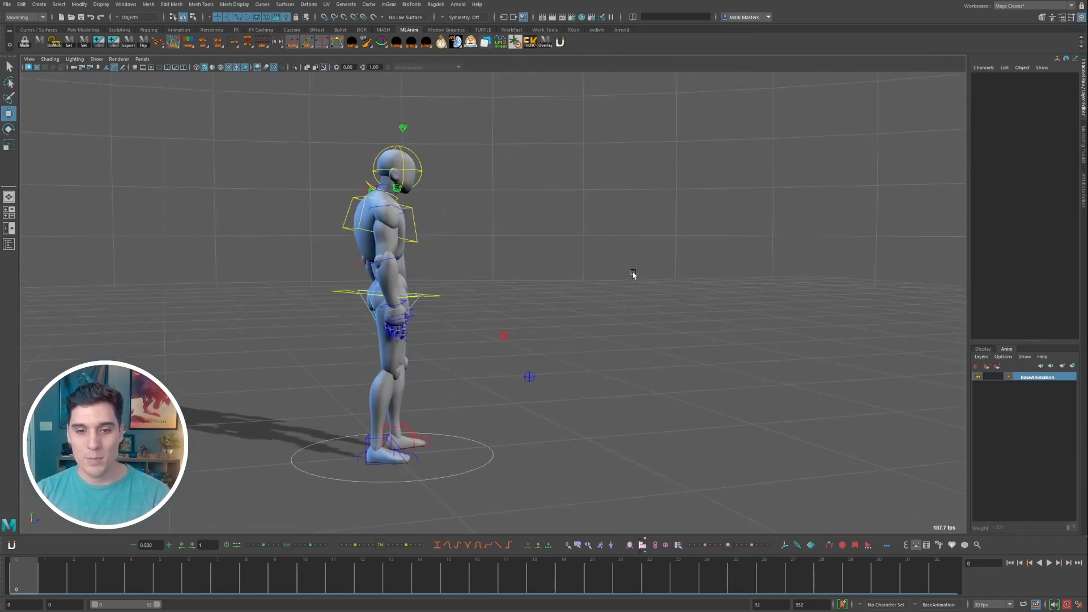
click(472, 441)
alt+drag(473, 441, 631, 229)
click(633, 231)
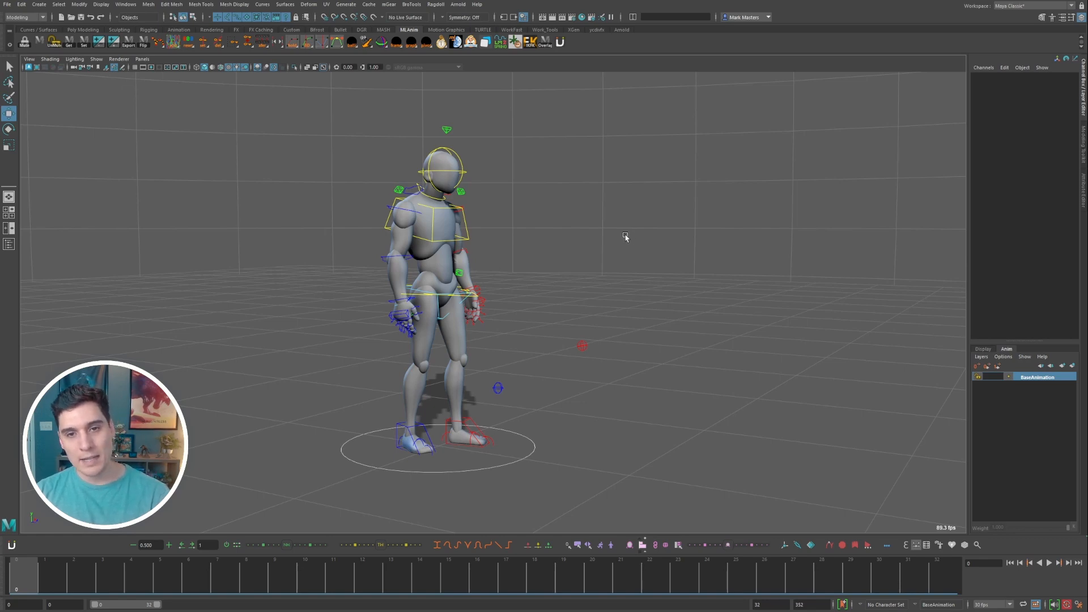
alt+drag(554, 236, 533, 252)
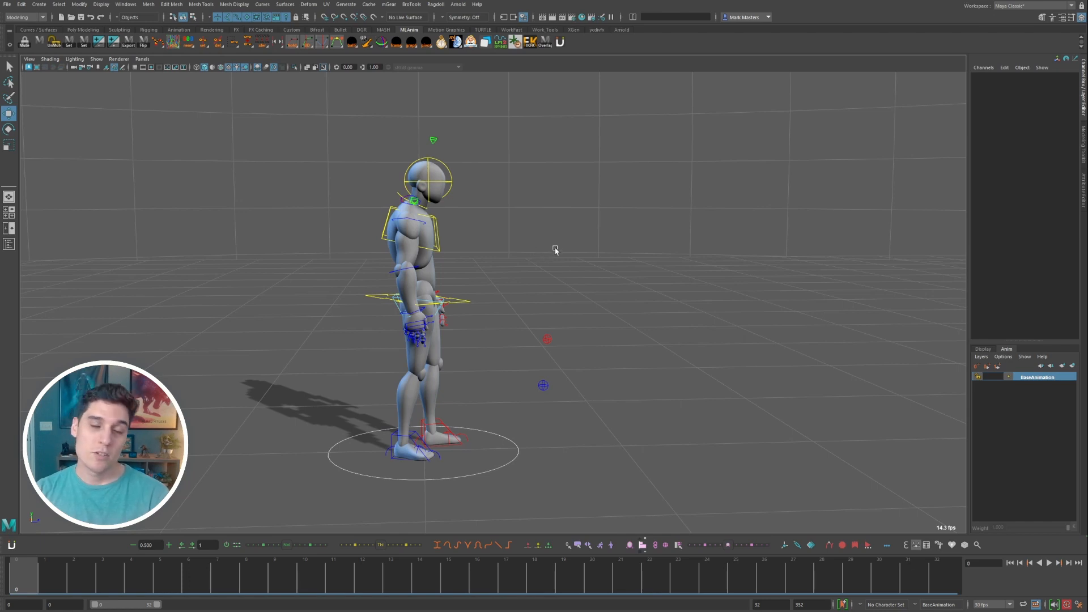
mouse_move(558, 284)
alt+mouse_down()
mouse_move(492, 284)
mouse_move(544, 293)
alt+mouse_up()
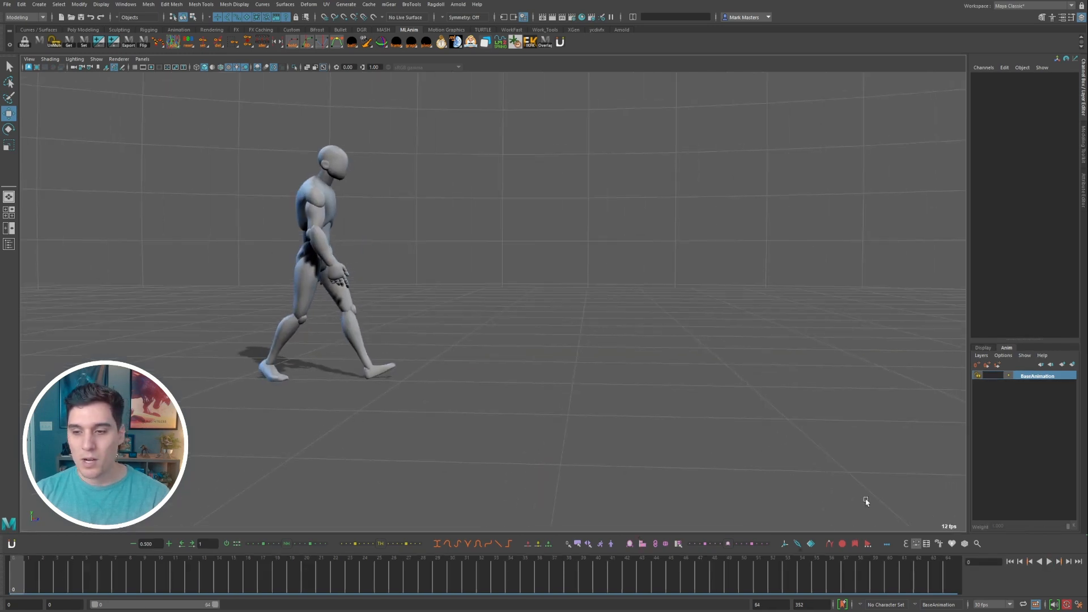
- Display the rig's control curves on the walking character and review the walk through to frame 64
key(alt+1)
alt+drag(608, 405, 605, 401)
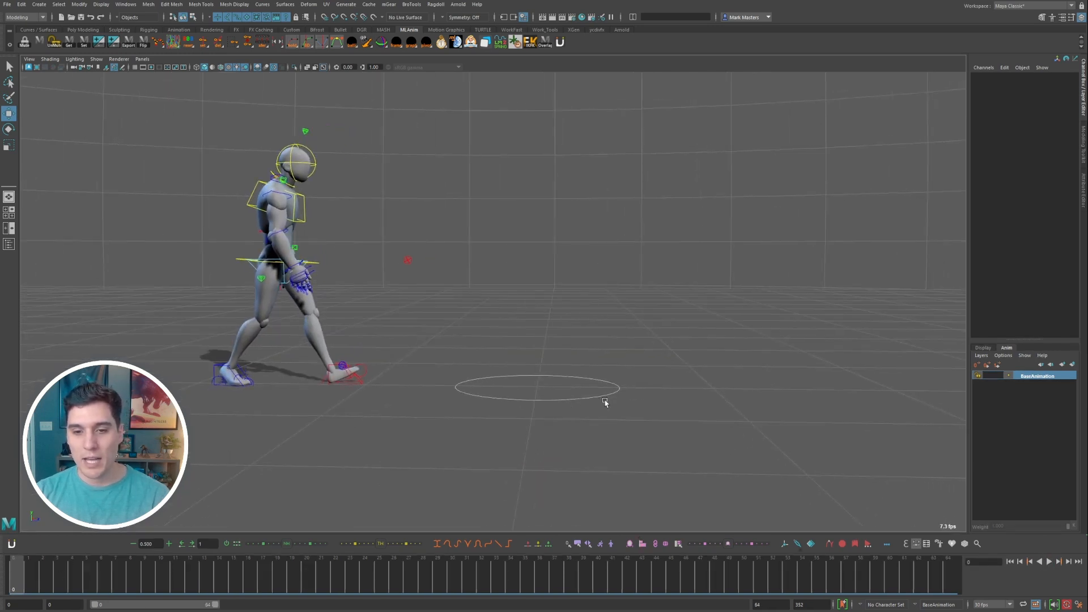
key(alt+v)
drag(143, 561, 958, 564)
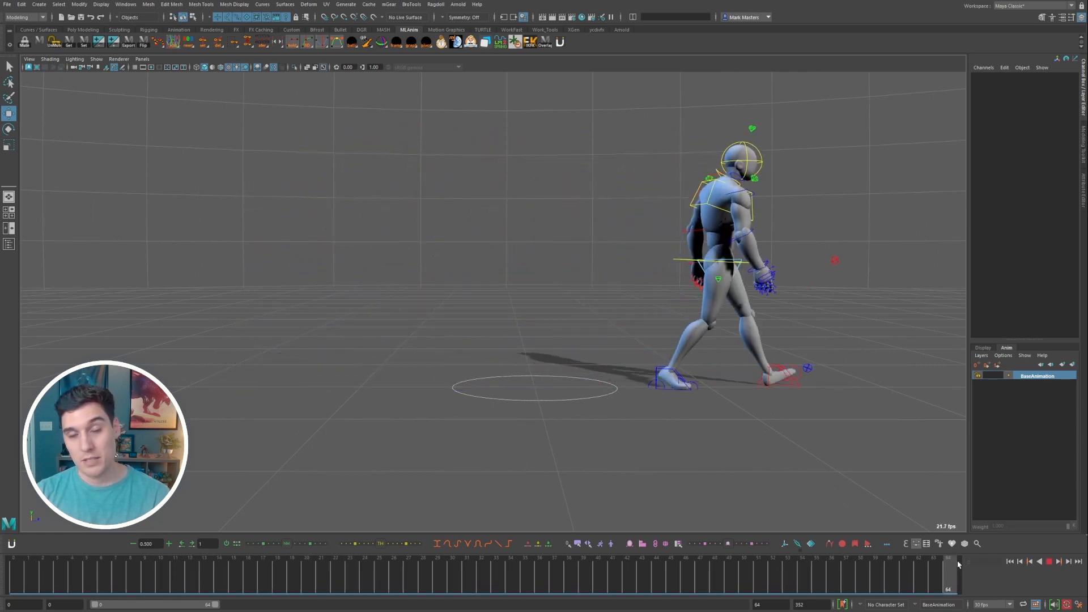
key(alt+v)
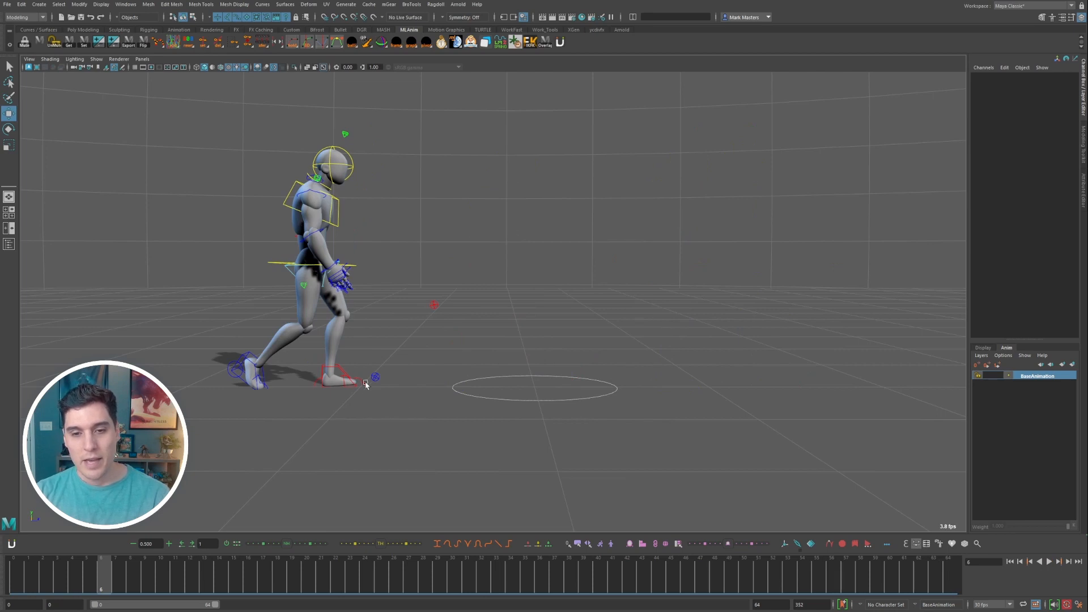
- Select the Main ground control and examine how the character travels relative to it during the walk
click(530, 400)
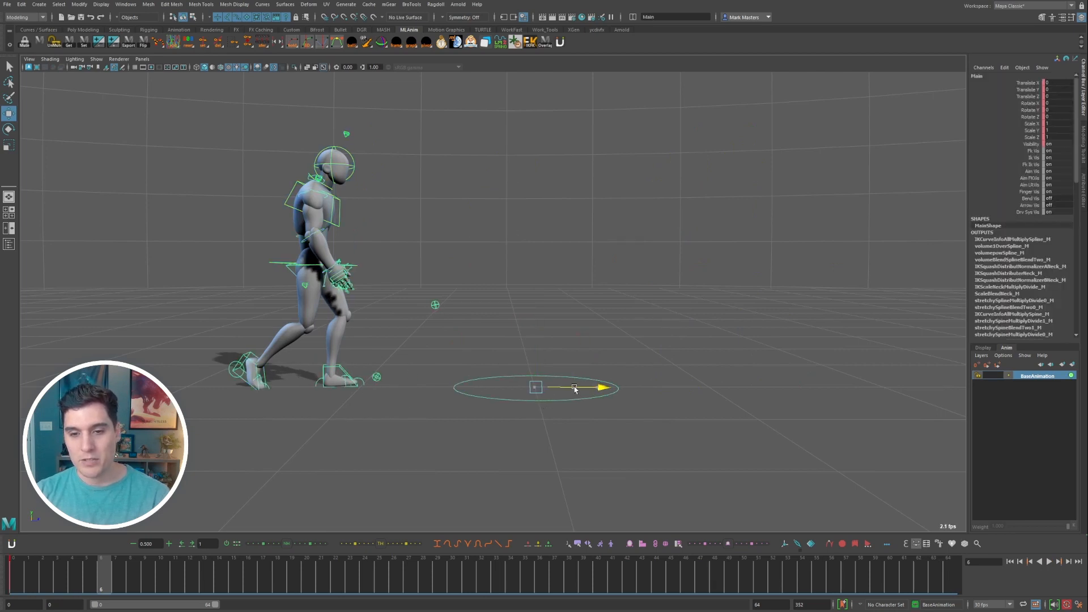
drag(111, 566, 616, 577)
click(16, 564)
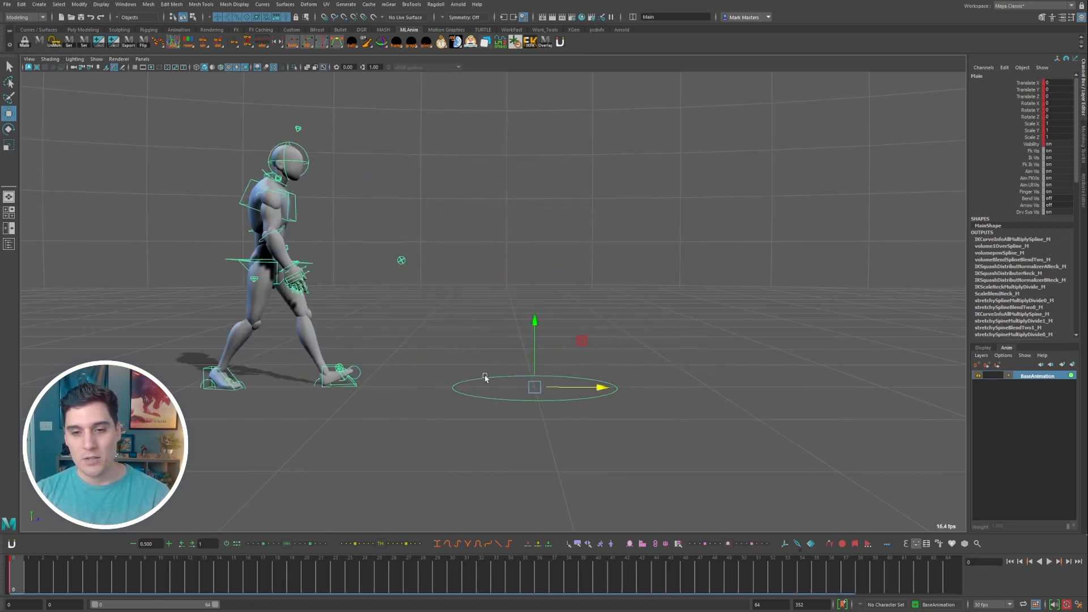
alt+drag(507, 357, 520, 308)
key(alt+v)
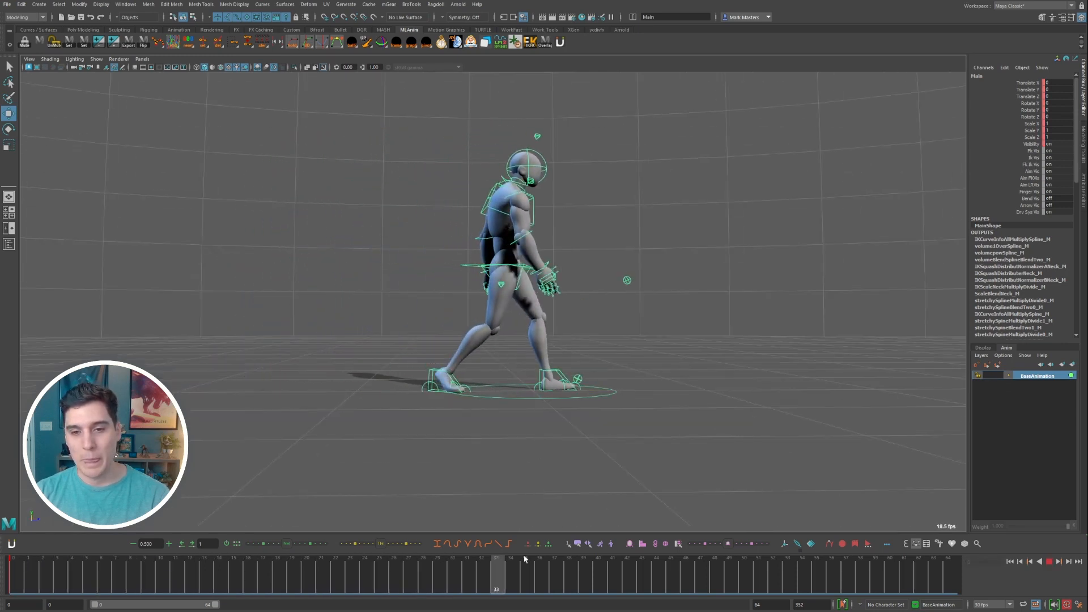
key(alt+v)
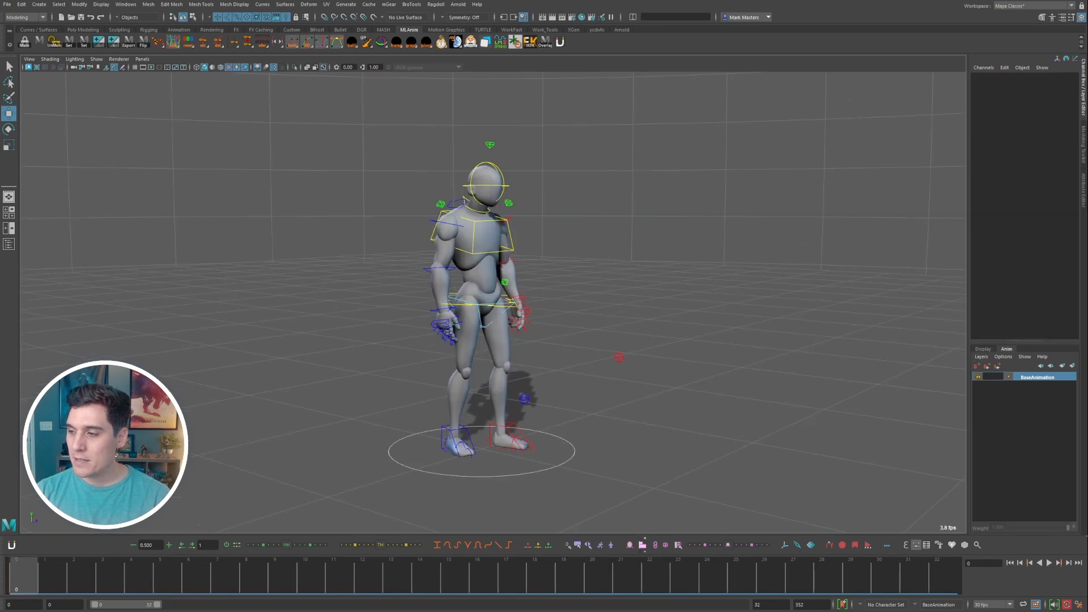
alt+drag(370, 446, 521, 432)
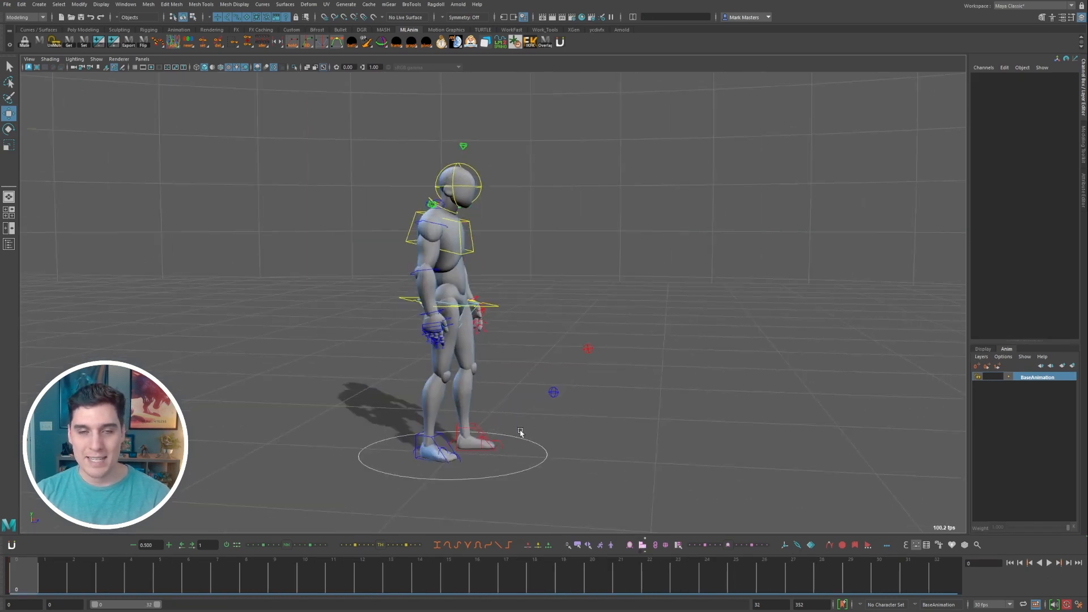
alt+drag(567, 391, 521, 252)
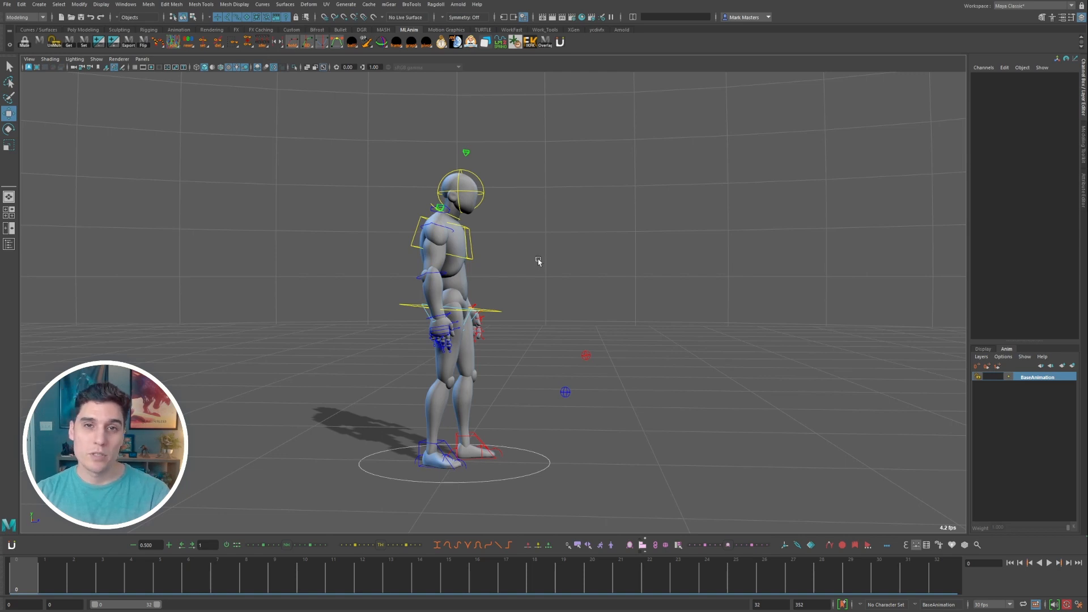
alt+drag(531, 245, 557, 289)
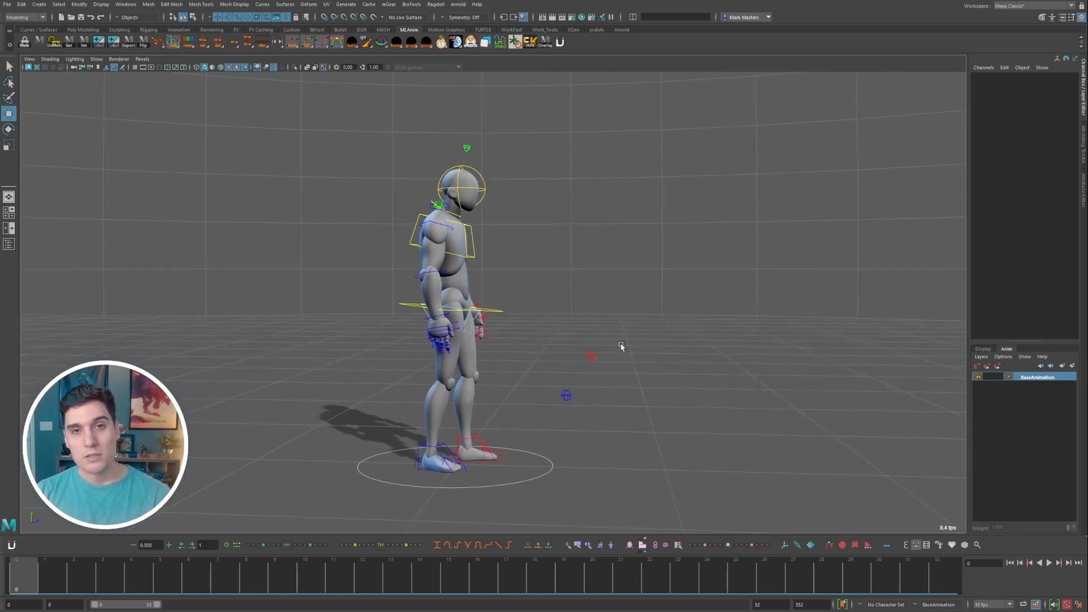
- Open the floating selection sets bar in the idle scene and park it clear of the character
click(577, 544)
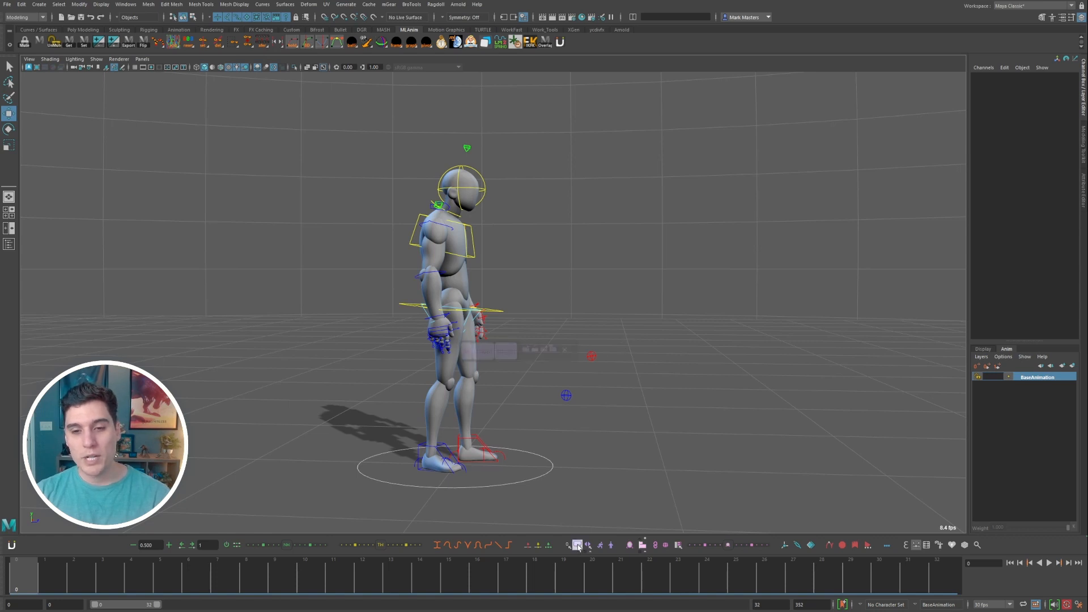
drag(543, 358, 904, 517)
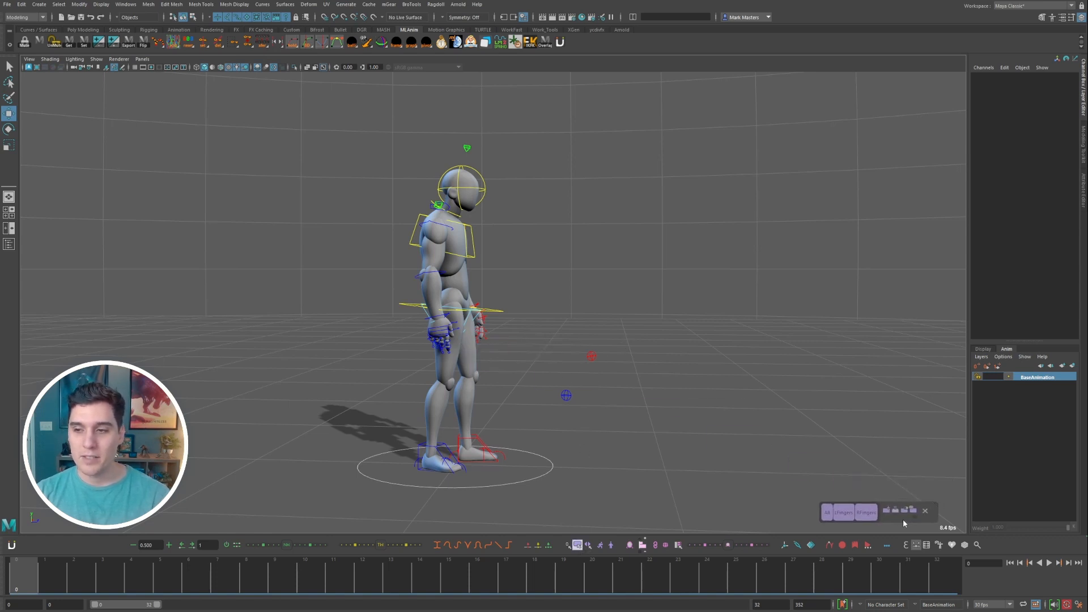
click(826, 519)
alt+drag(647, 409, 587, 396)
alt+drag(512, 304, 584, 298)
click(590, 273)
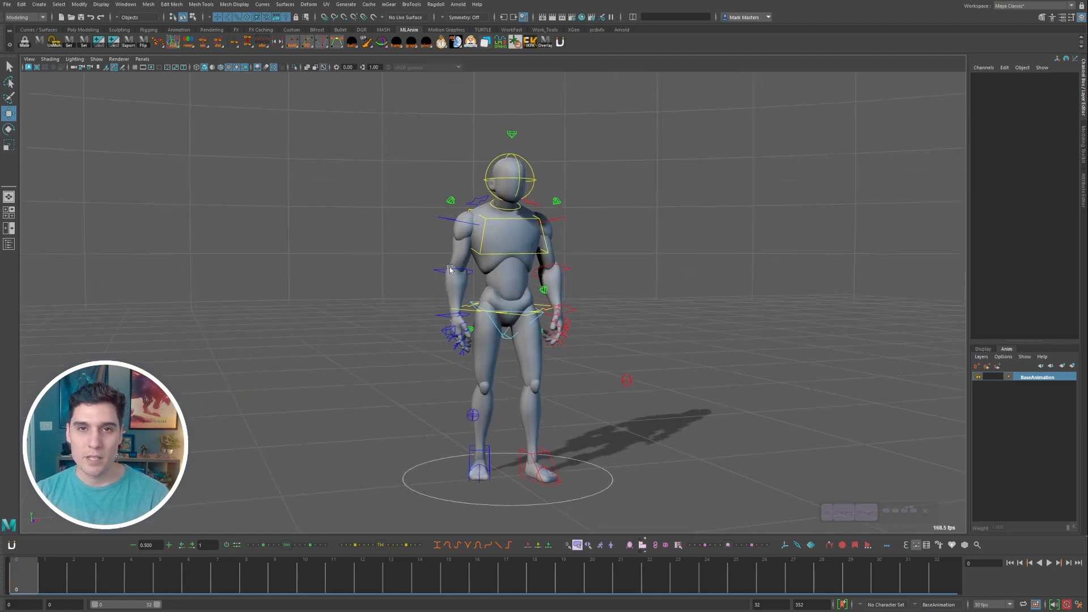
- Select the right and left FK shoulder controls on the idle character and examine their Local World attribute
alt+drag(450, 267, 458, 270)
alt+drag(527, 264, 492, 215)
click(485, 202)
click(483, 201)
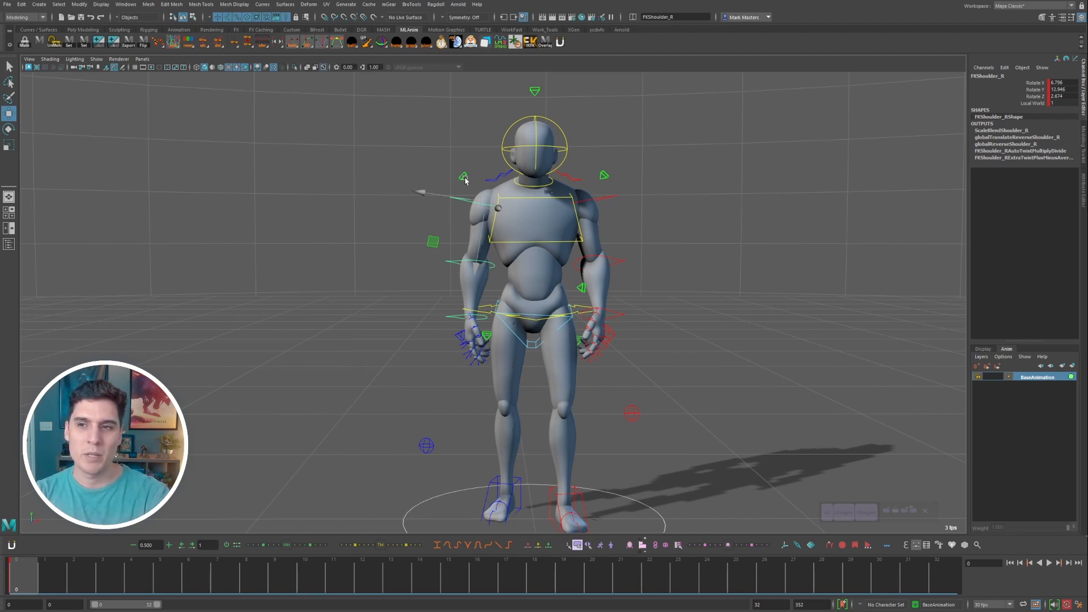
alt+drag(465, 180, 439, 184)
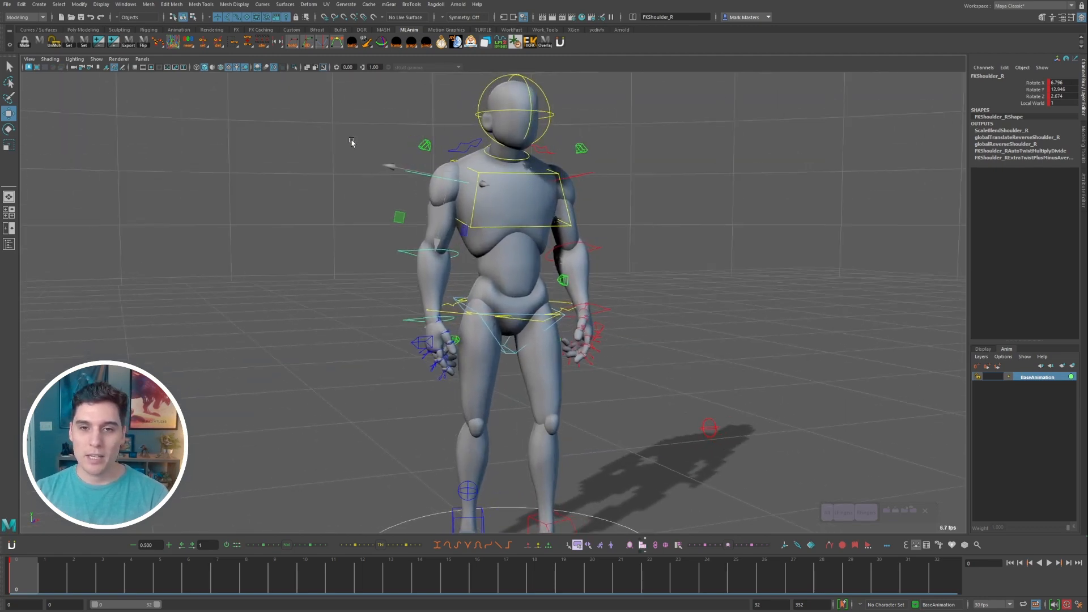
alt+drag(352, 141, 461, 158)
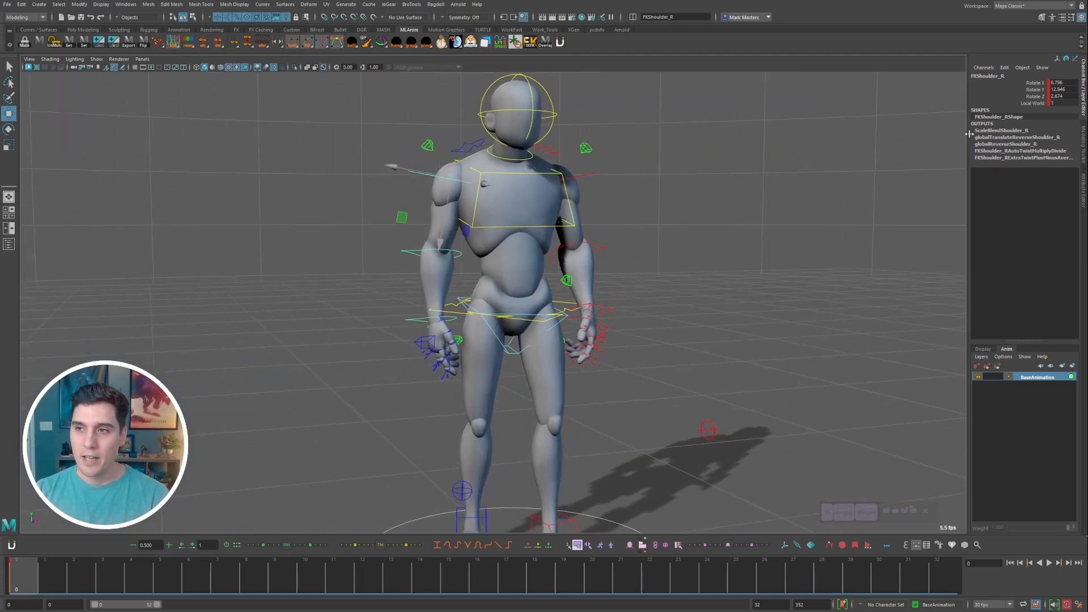
click(577, 178)
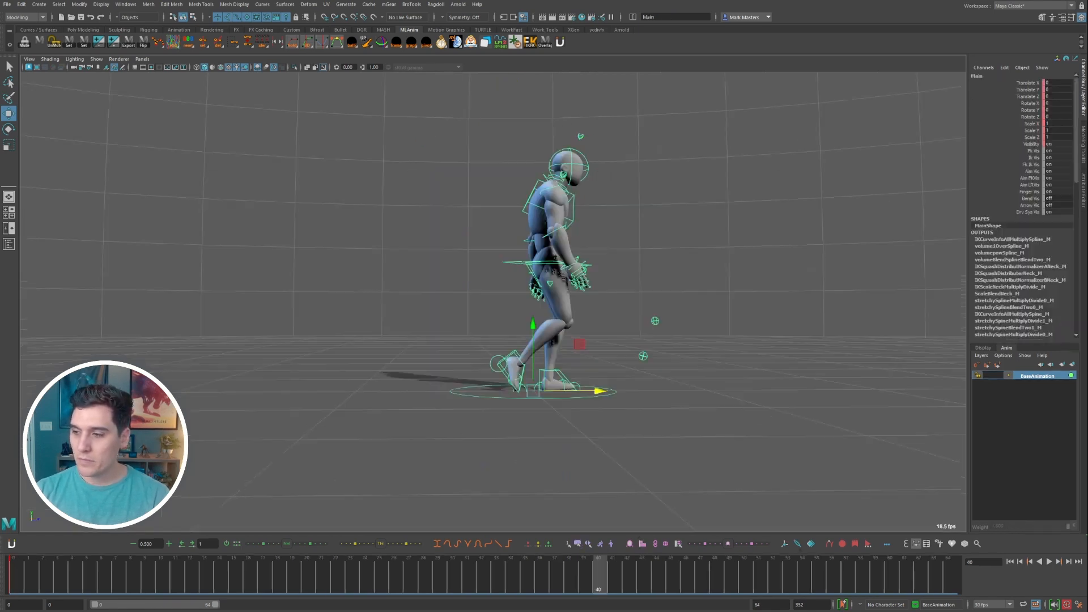
- Select the right FK shoulder control on the walking character and examine its Local World attribute
click(726, 276)
click(552, 188)
alt+drag(725, 263, 655, 300)
alt+right_drag(655, 301, 635, 319)
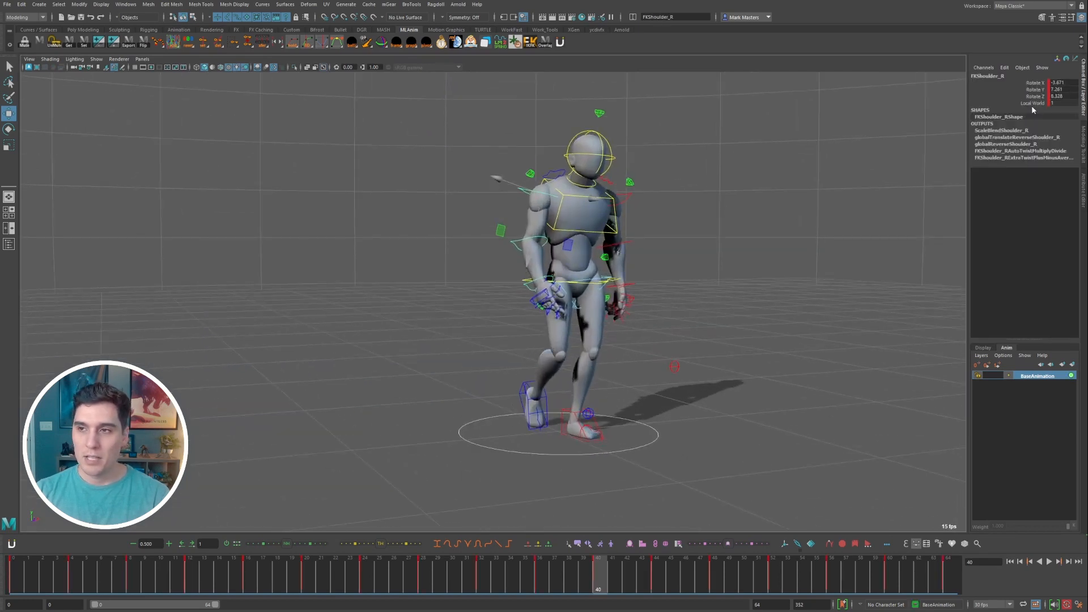
- Try rotating the chest control at frame 40 to test how the arms follow, and undo the rotation
click(558, 215)
key(e)
mouse_move(597, 231)
mouse_down()
mouse_move(600, 209)
mouse_move(592, 235)
mouse_move(618, 237)
mouse_up()
key(ctrl+z)
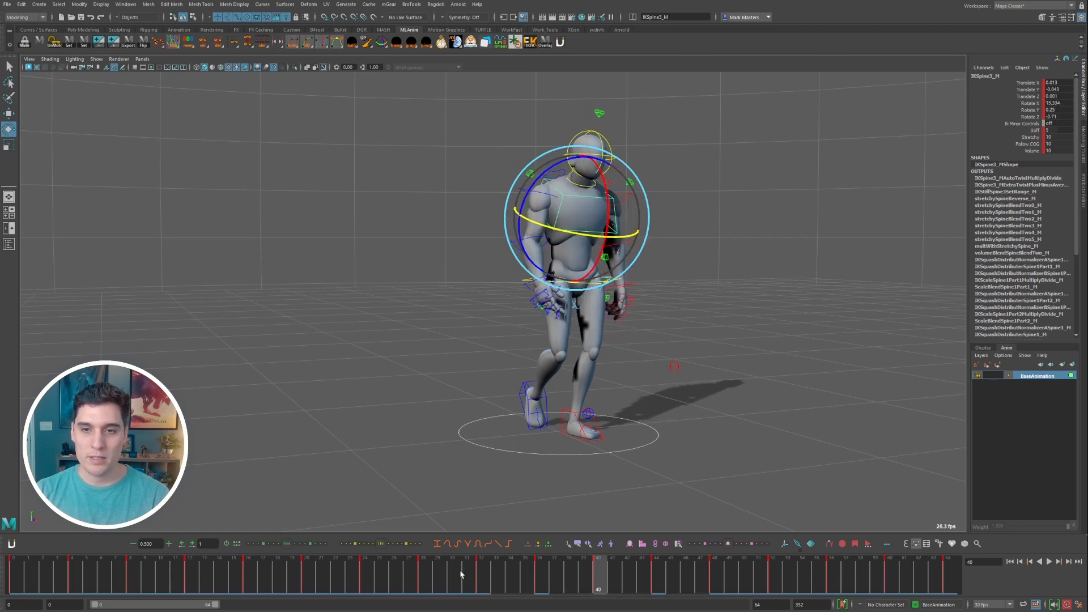
- Go to frame 23 of the walk and select the FK head control to examine its Local World attribute
drag(453, 572, 352, 533)
click(629, 218)
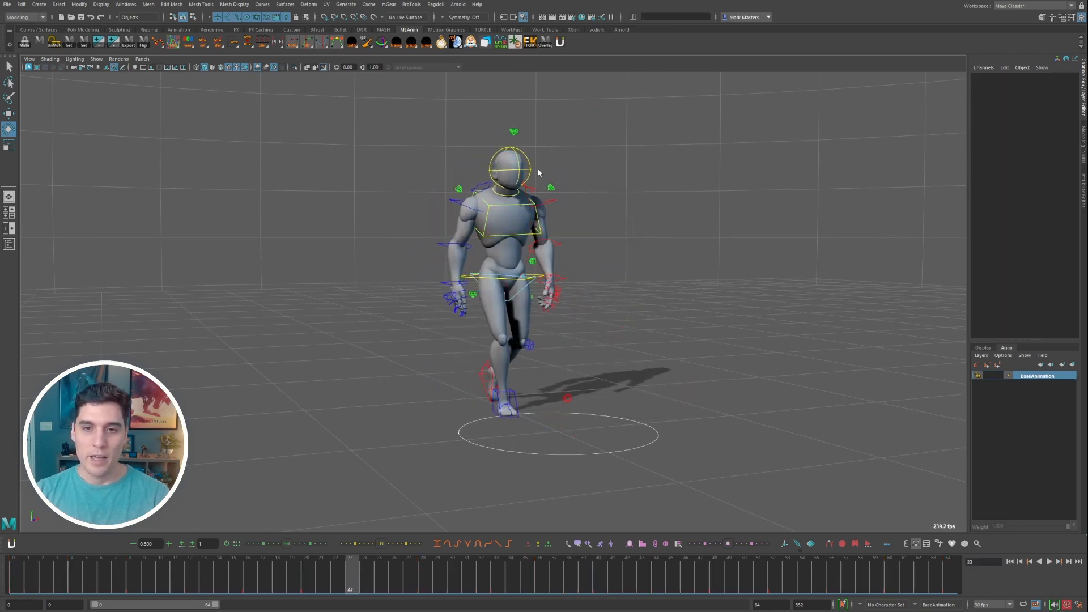
click(531, 172)
key(w)
scroll(534, 172, up, 1)
alt+drag(552, 168, 573, 163)
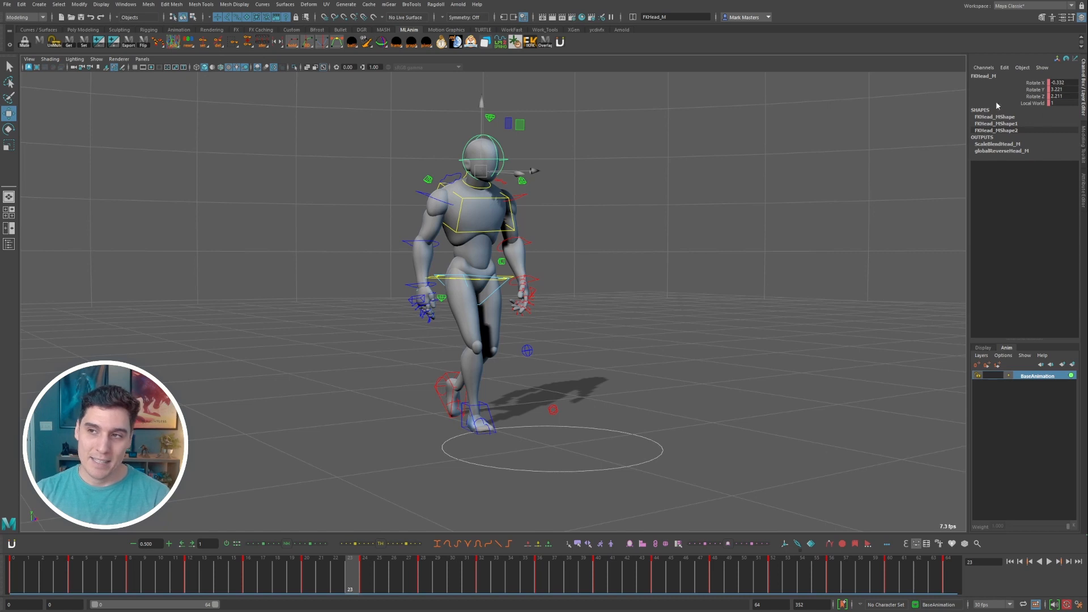
- Rotate the chest control at frame 23 to test how the head responds to the torso
key(e)
click(484, 204)
click(483, 199)
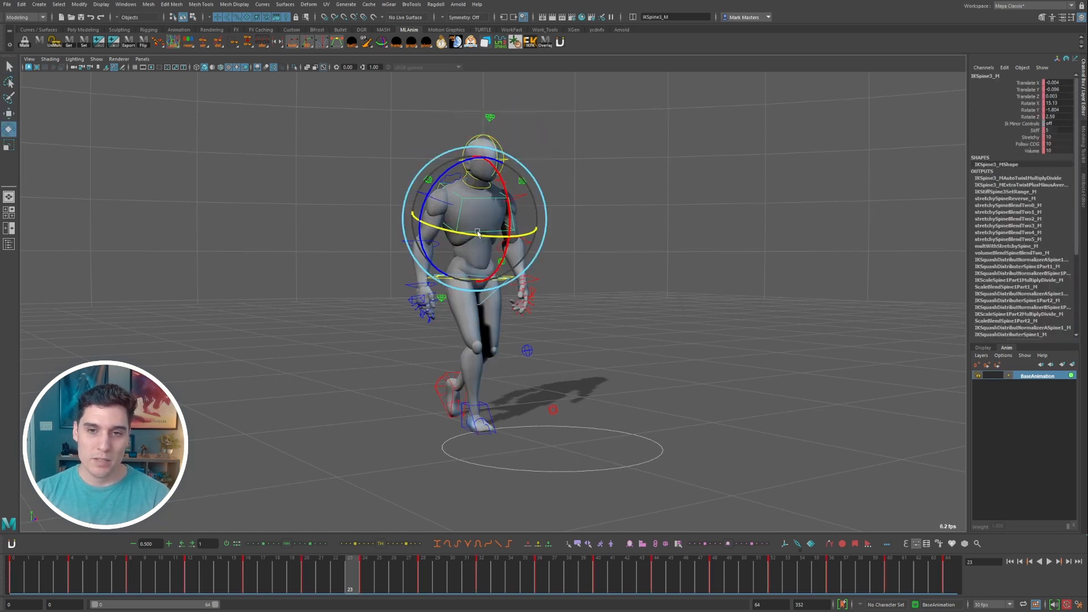
drag(472, 233, 496, 233)
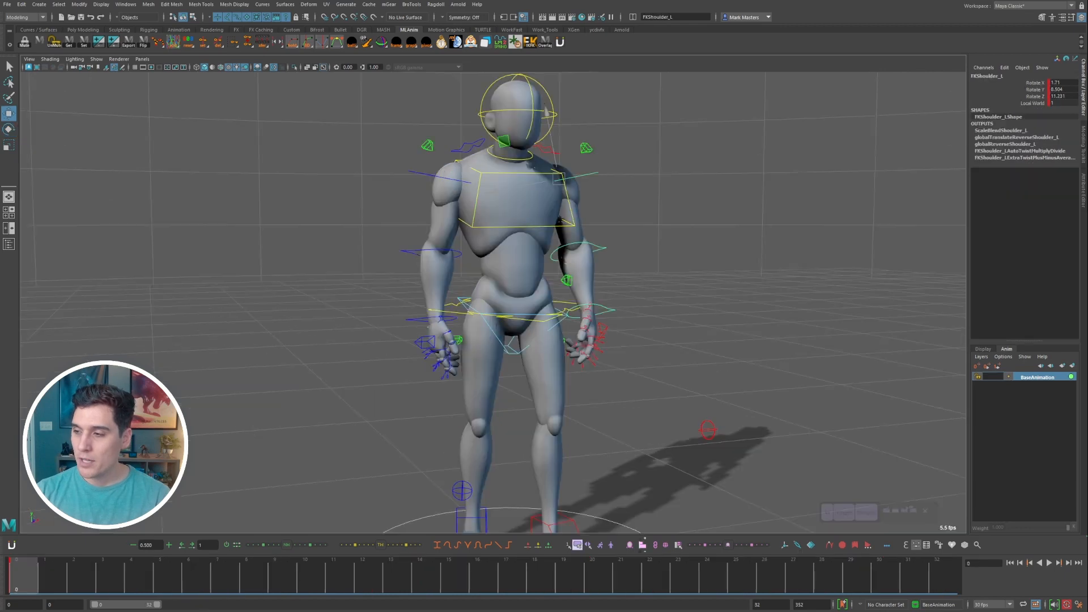
- Select the idle character's FK head control and try rotating the chest control to test how the head follows
click(689, 212)
click(528, 179)
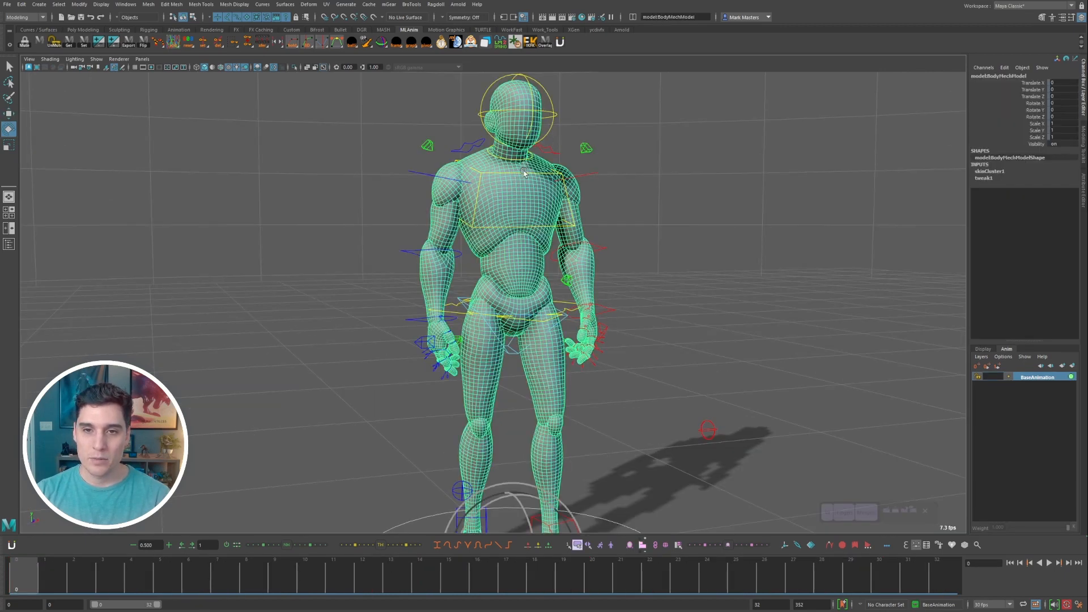
click(539, 172)
click(548, 102)
click(552, 104)
alt+drag(570, 119, 640, 166)
key(w)
key(e)
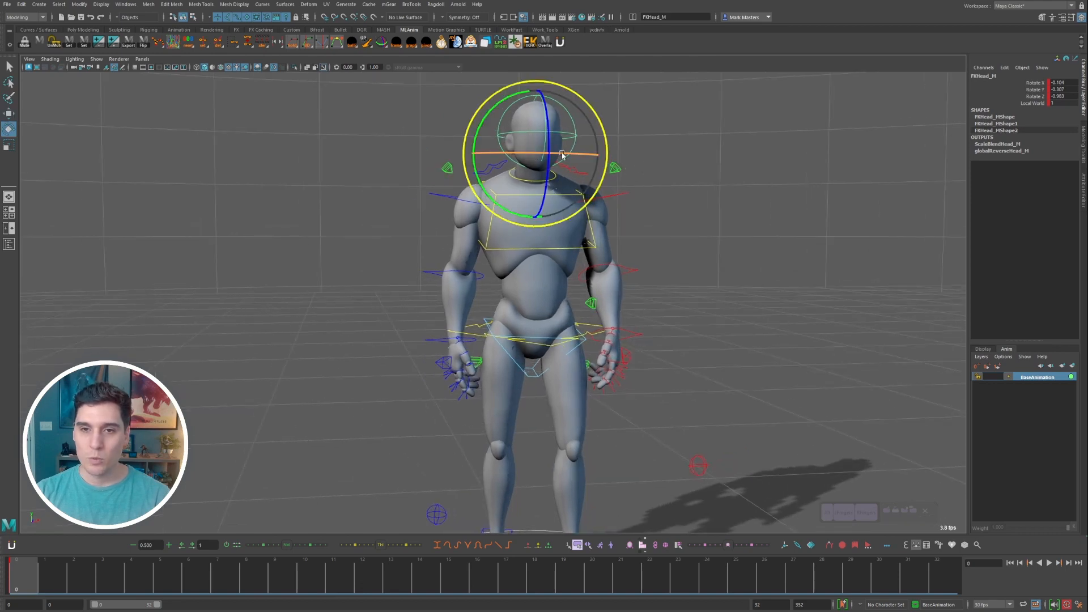
click(511, 240)
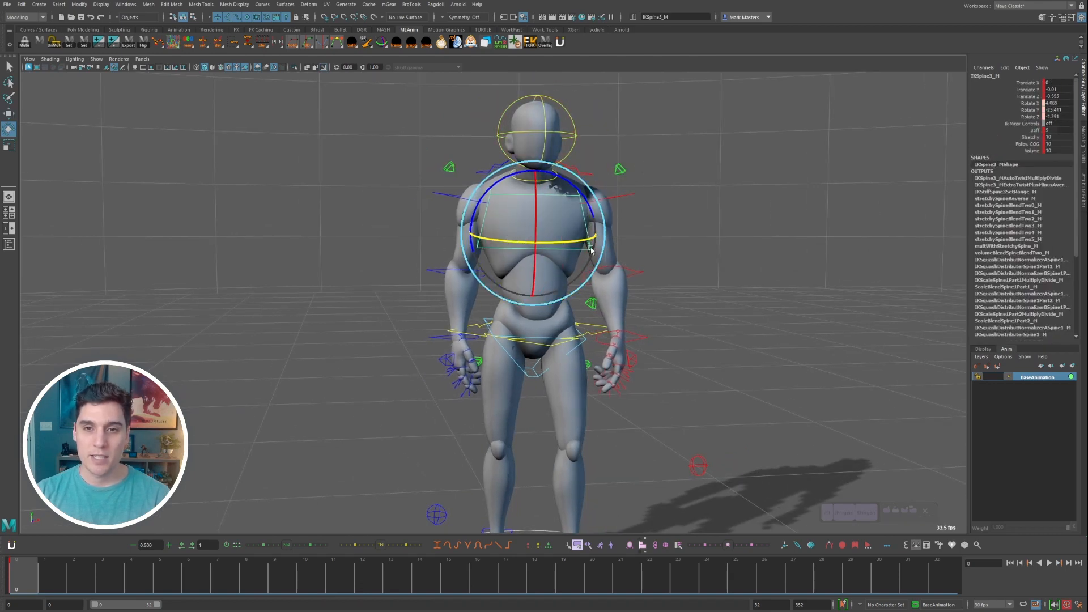
alt+drag(512, 241, 719, 267)
- Select the idle character's left and right leg pole vector controls in turn to examine their Follow attribute
alt+drag(513, 409, 524, 323)
click(610, 314)
key(w)
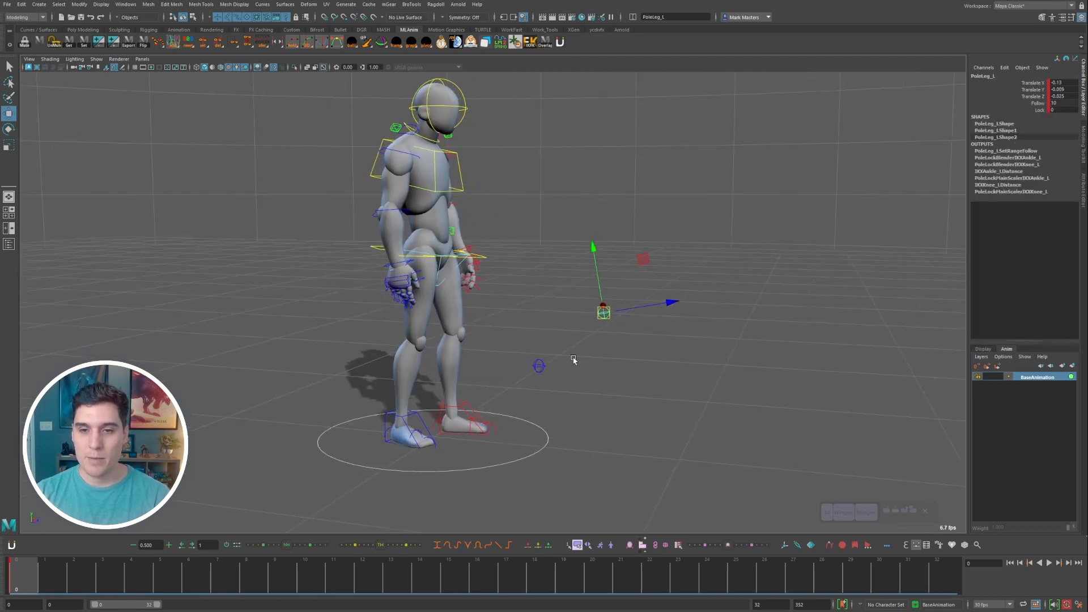
click(537, 366)
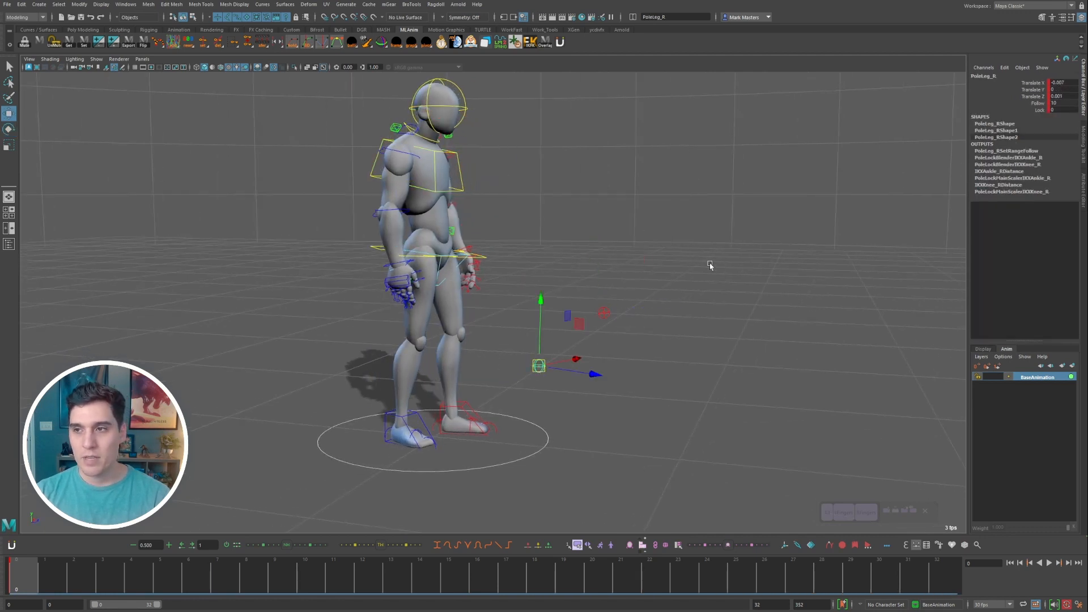
click(603, 311)
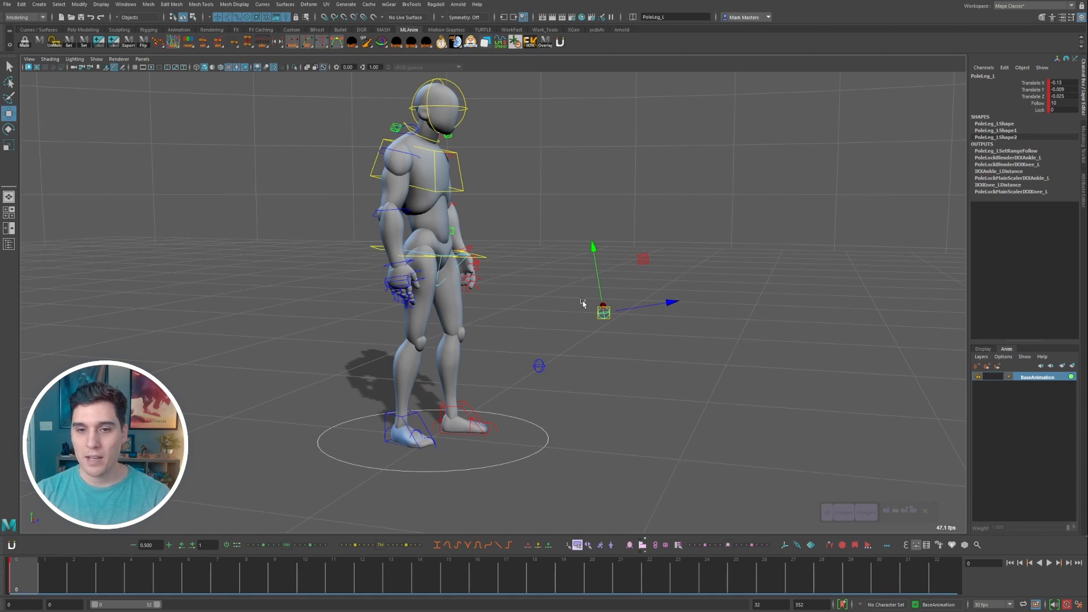
- Select the idle character's left IK foot control and try rotating it to test how the knee pole vector follows
click(451, 419)
key(e)
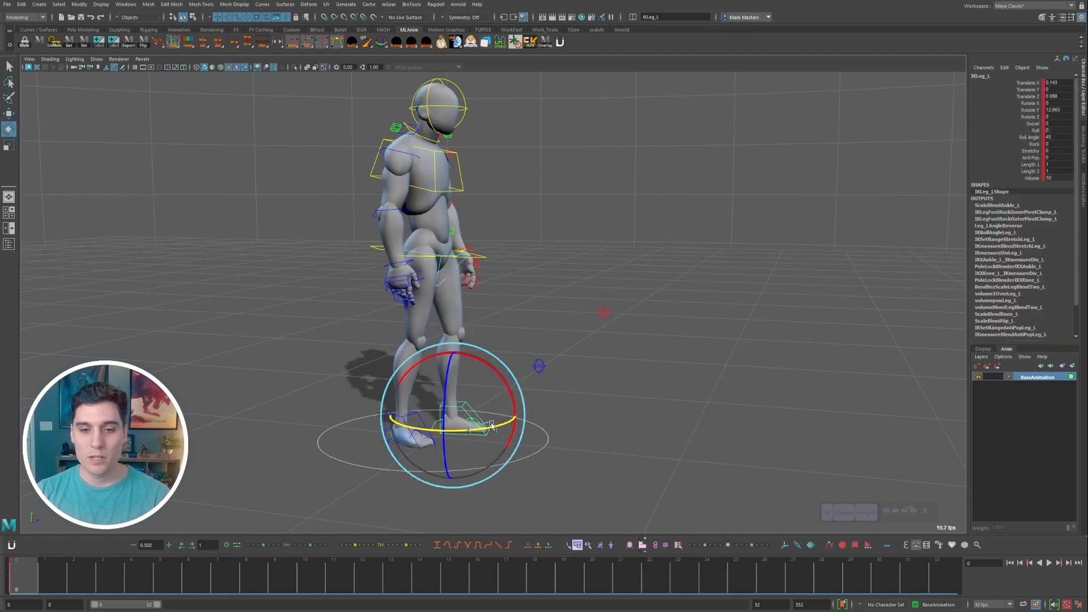
drag(445, 437, 570, 423)
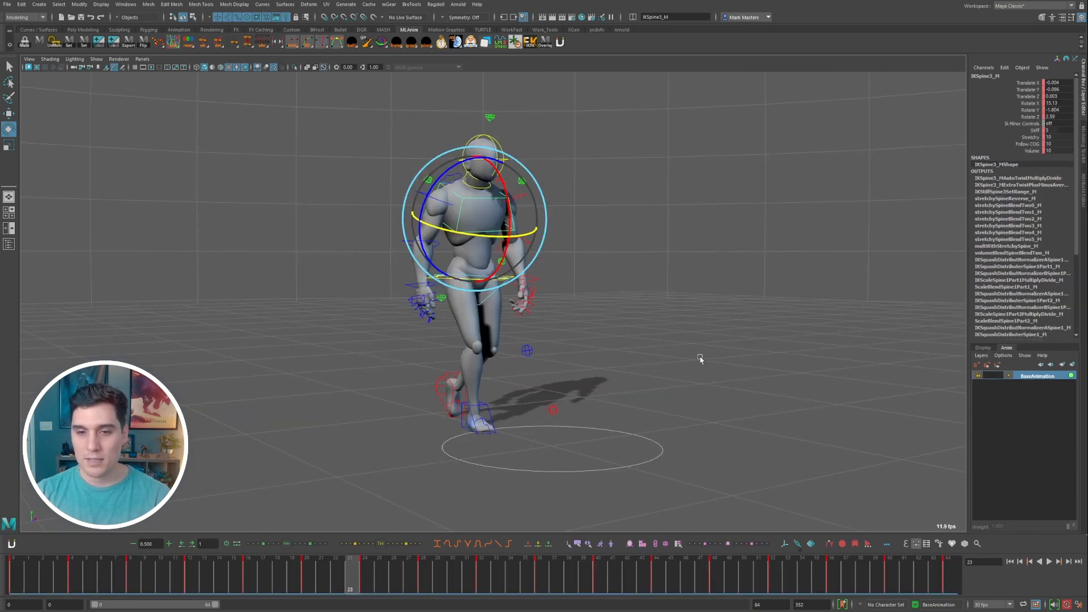
- Try rotating the walk character's right IK foot control at frame 23 and select its pole vector to test the follow behaviour
click(702, 284)
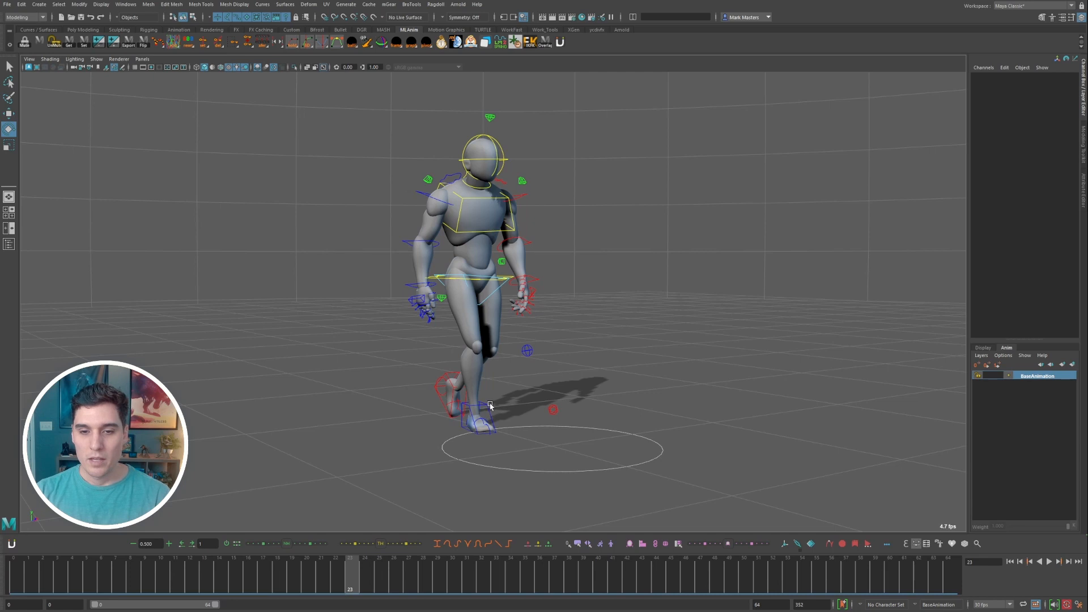
click(488, 412)
alt+drag(487, 412, 570, 426)
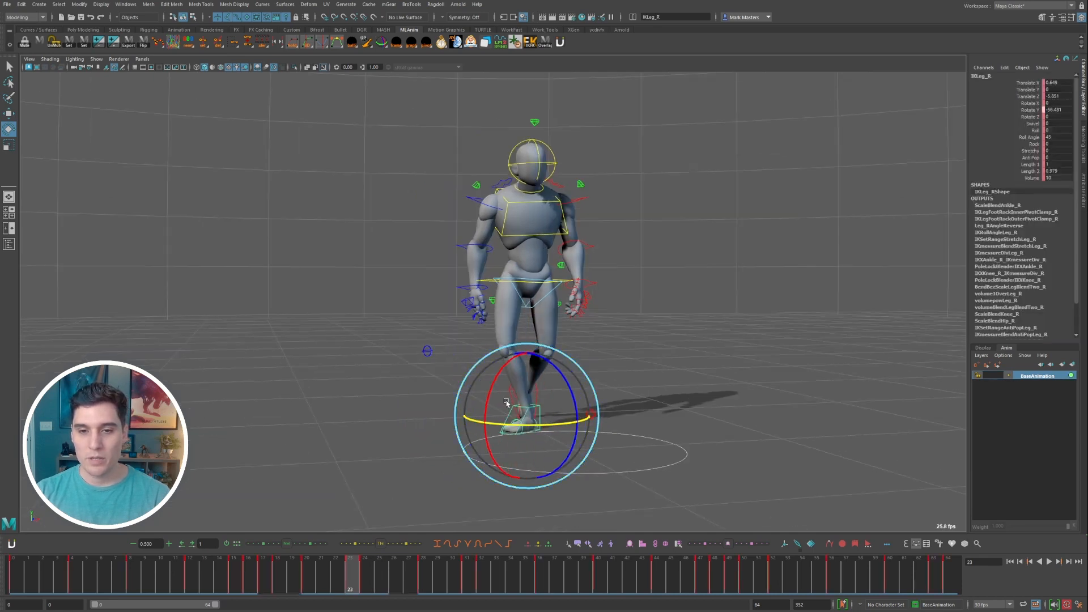
click(443, 352)
key(w)
mouse_move(614, 323)
alt+mouse_down()
mouse_move(636, 337)
mouse_move(615, 340)
alt+mouse_up()
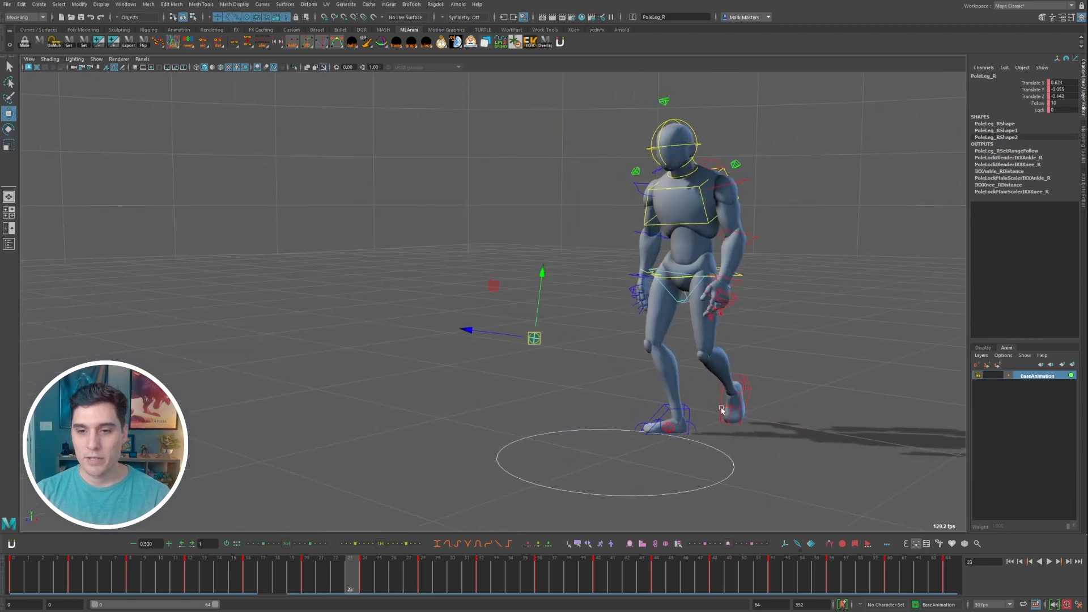
- Select the walk character's left IK foot control and try rotating it to test how its pole vector responds
click(748, 391)
key(e)
mouse_move(756, 435)
mouse_down()
mouse_move(797, 418)
mouse_move(750, 432)
mouse_up()
alt+drag(571, 402, 719, 389)
alt+right_drag(719, 389, 694, 385)
mouse_move(723, 370)
alt+mouse_down()
mouse_move(690, 379)
mouse_move(704, 376)
alt+mouse_up()
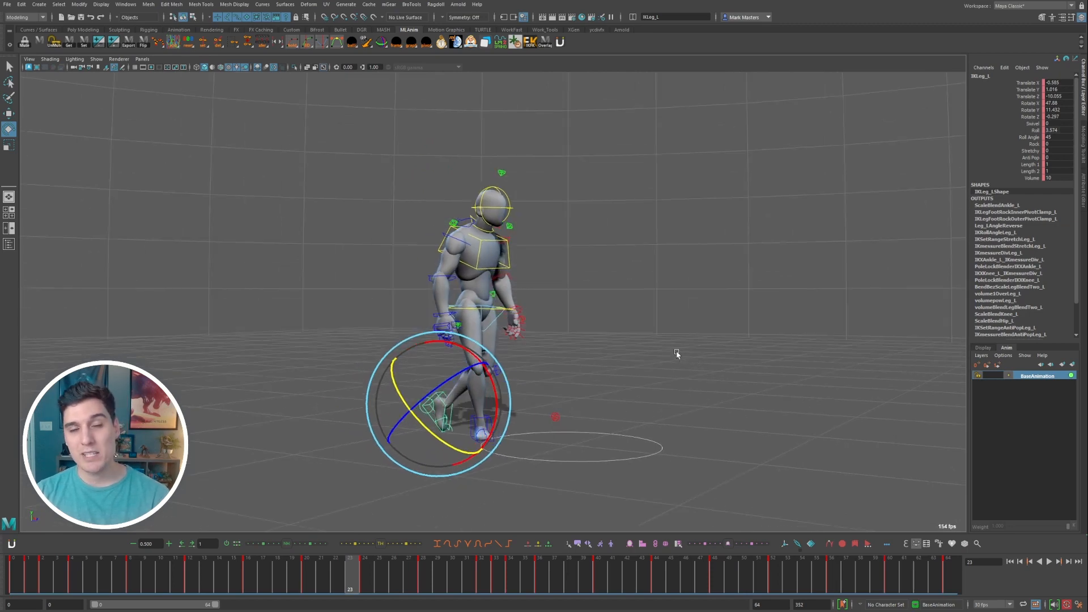
- Select all of the walk character's controls and go to frame 0
alt+drag(661, 360, 621, 311)
click(641, 362)
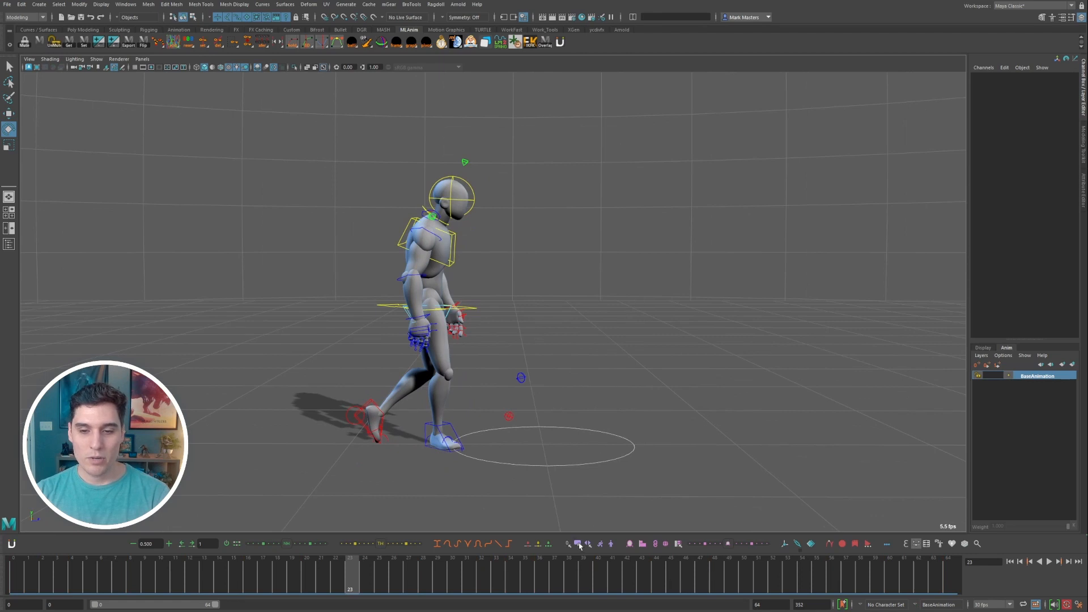
drag(539, 357, 877, 506)
click(844, 506)
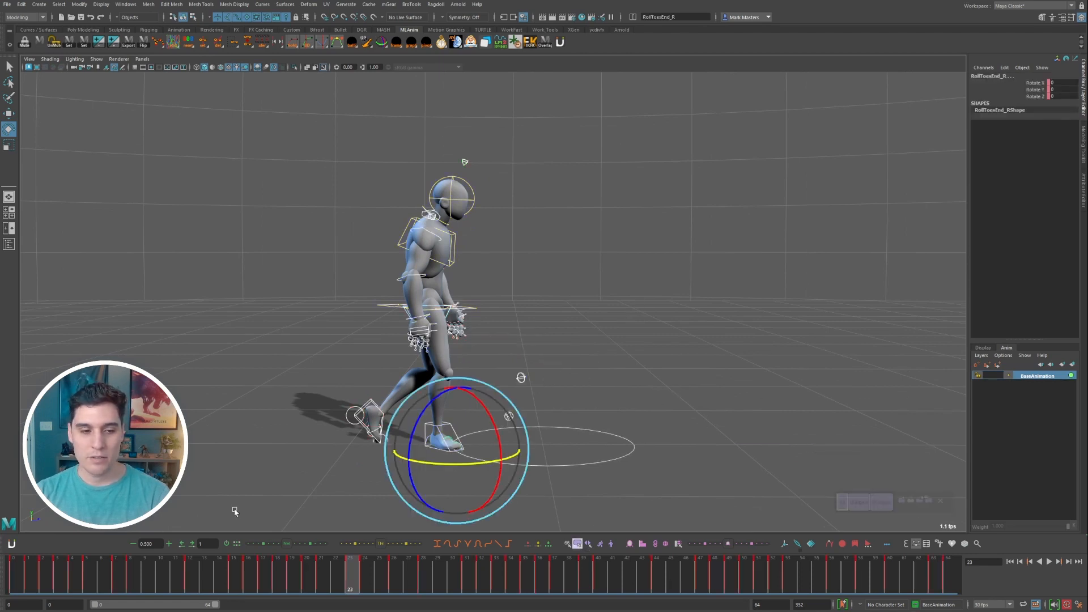
key(alt+shift+v)
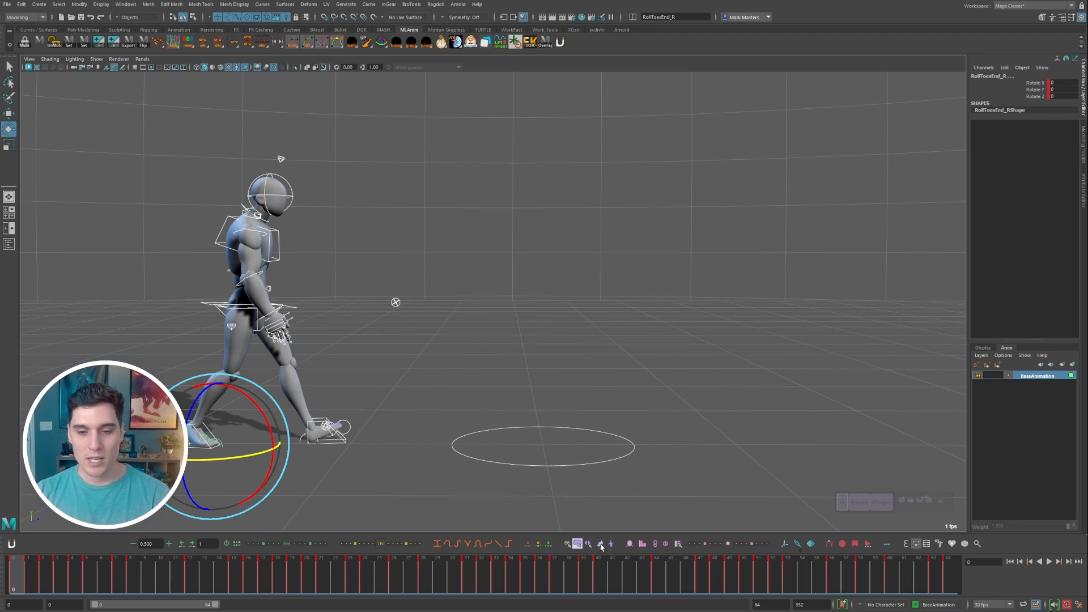
mouse_move(601, 546)
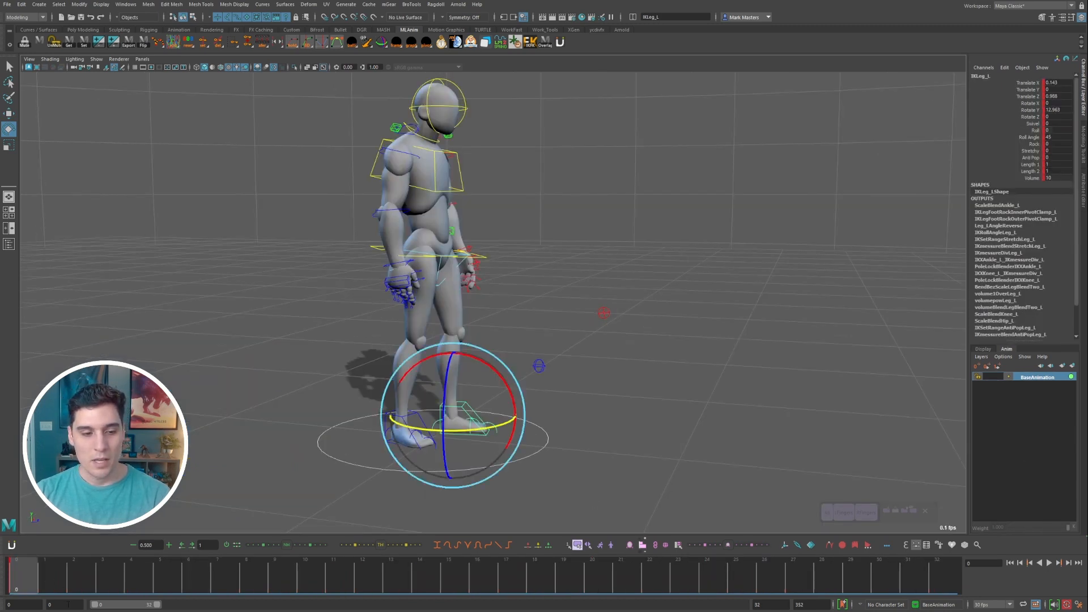
- Extend the idle scene's time range to start at frame -30 and play back the added frames
drag(54, 579, 6, 594)
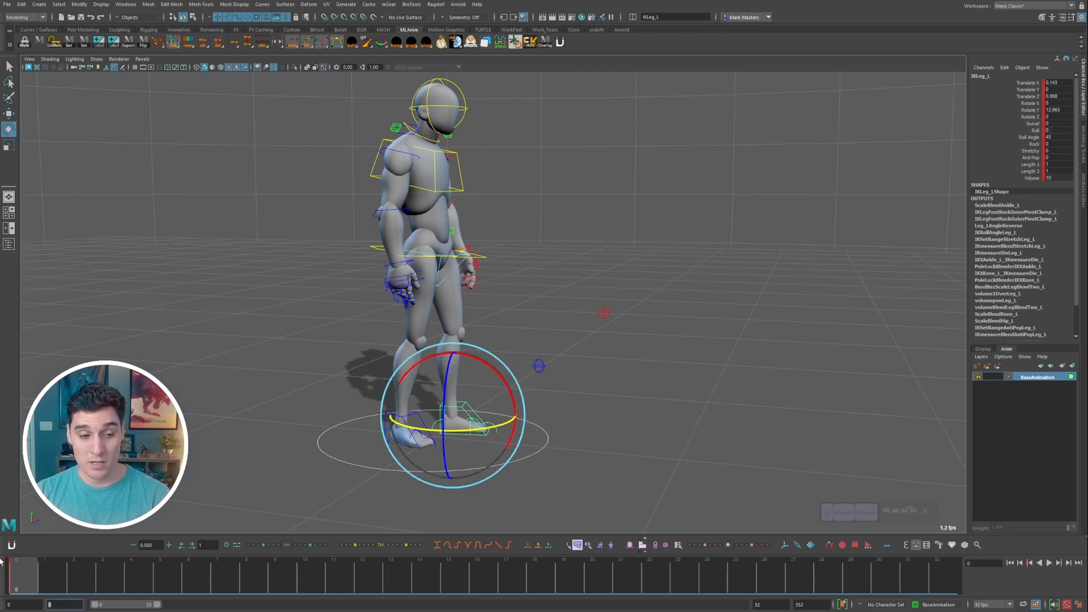
alt+drag(304, 450, 279, 405)
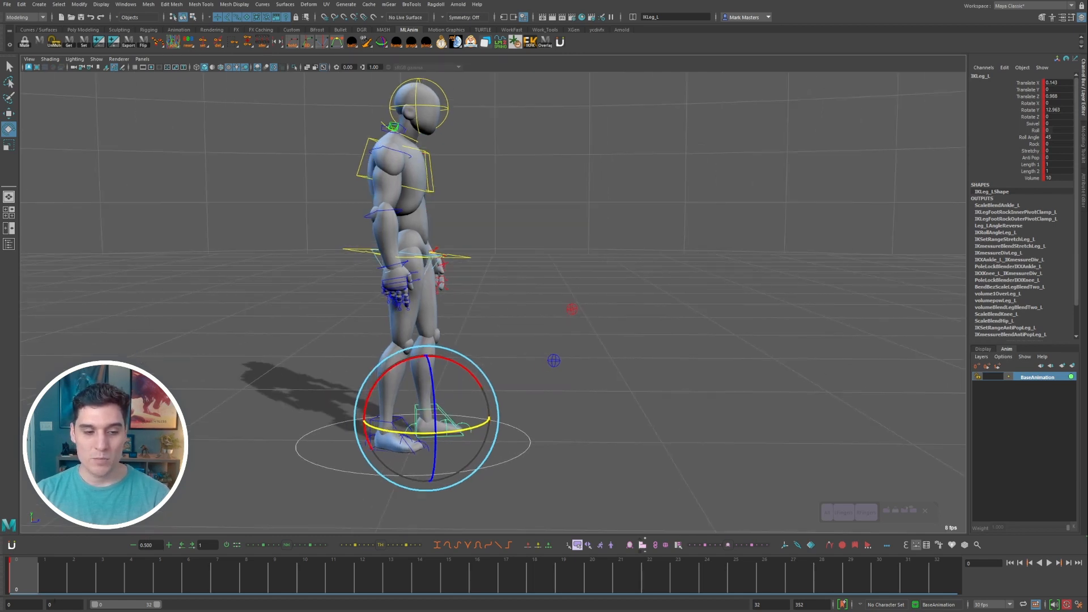
drag(55, 604, 7, 575)
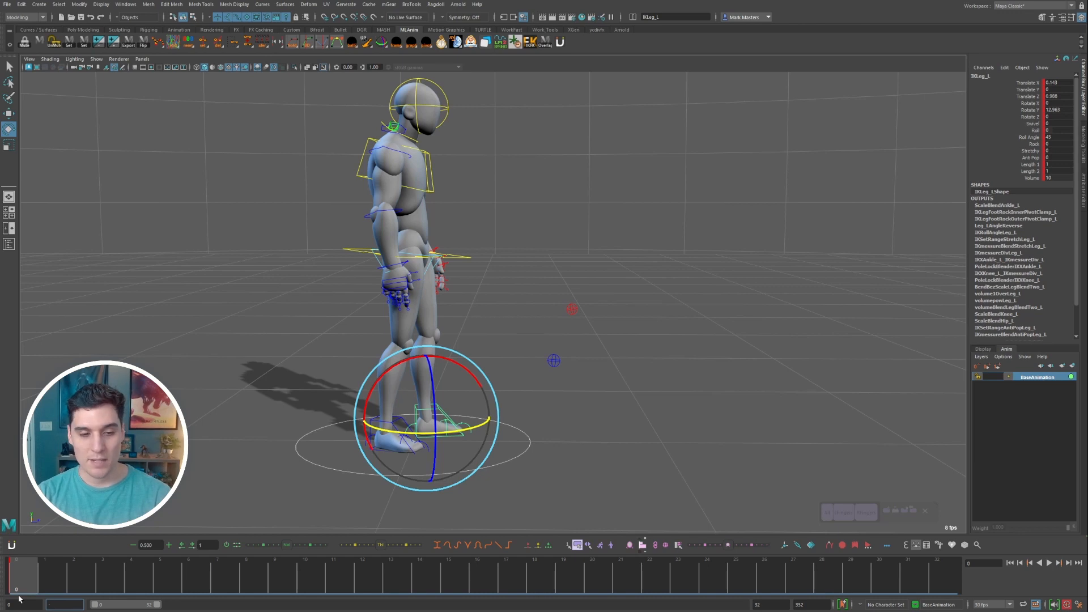
key(Return)
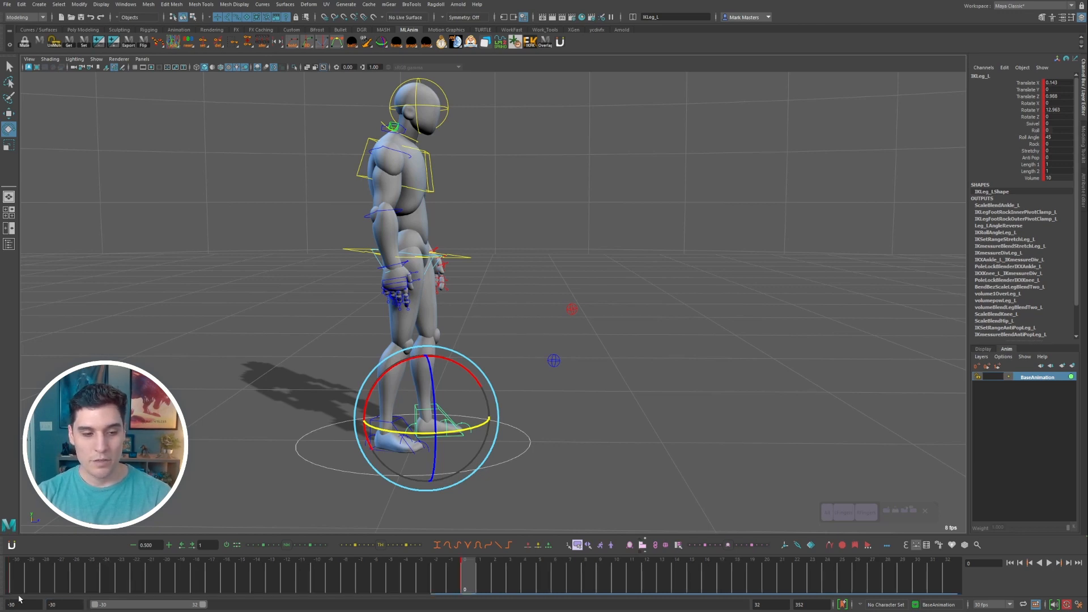
key(alt+v)
key(alt+v)
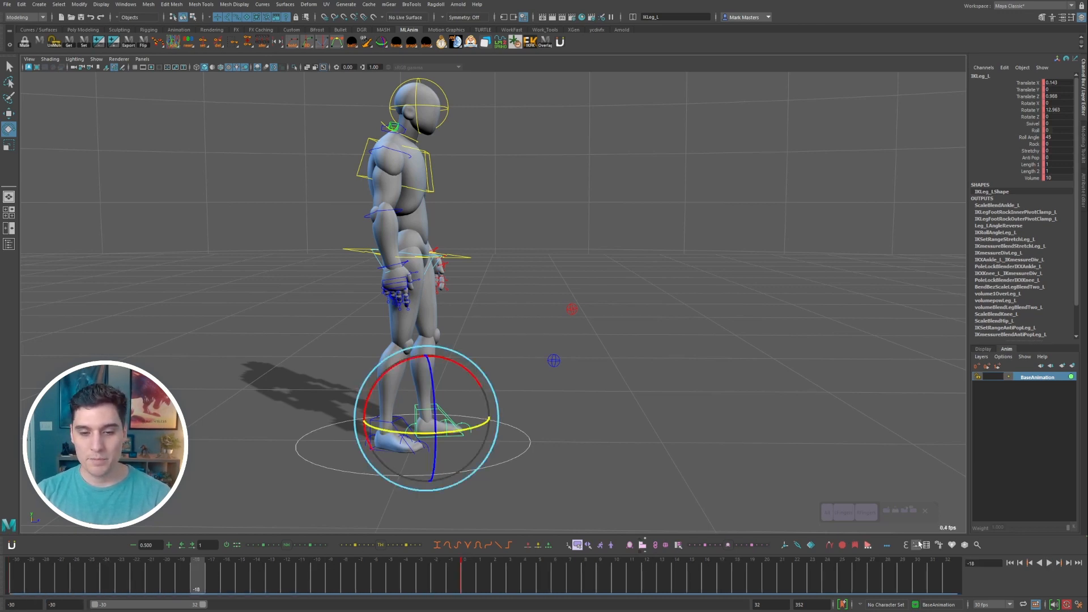
alt+middle_drag(624, 334, 652, 347)
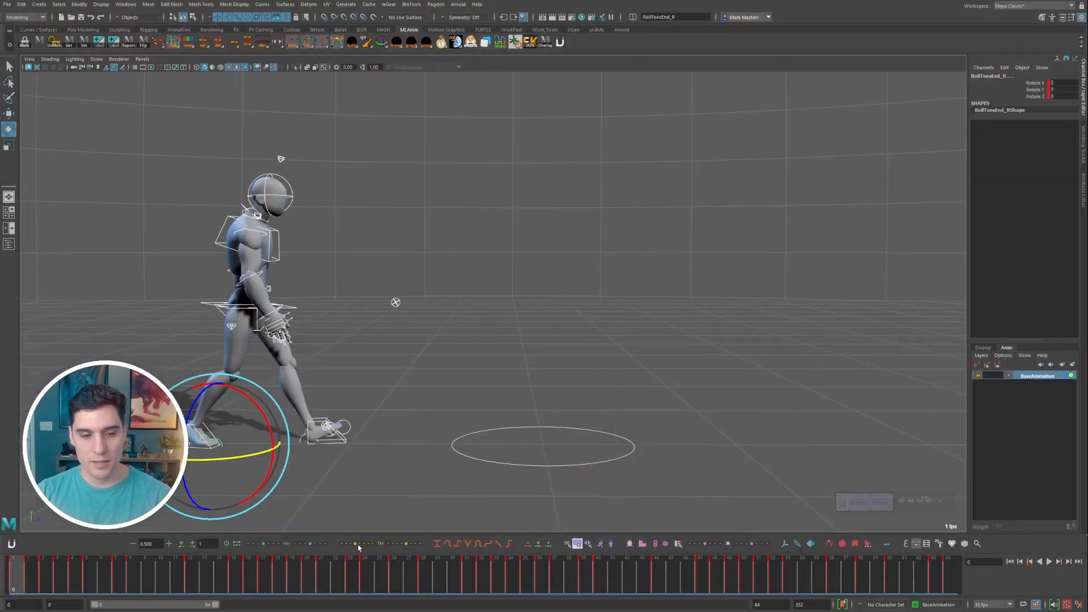
- Play the walk, go to frame 23 and undo the test rotations made on the IK foot controls
key(alt+v)
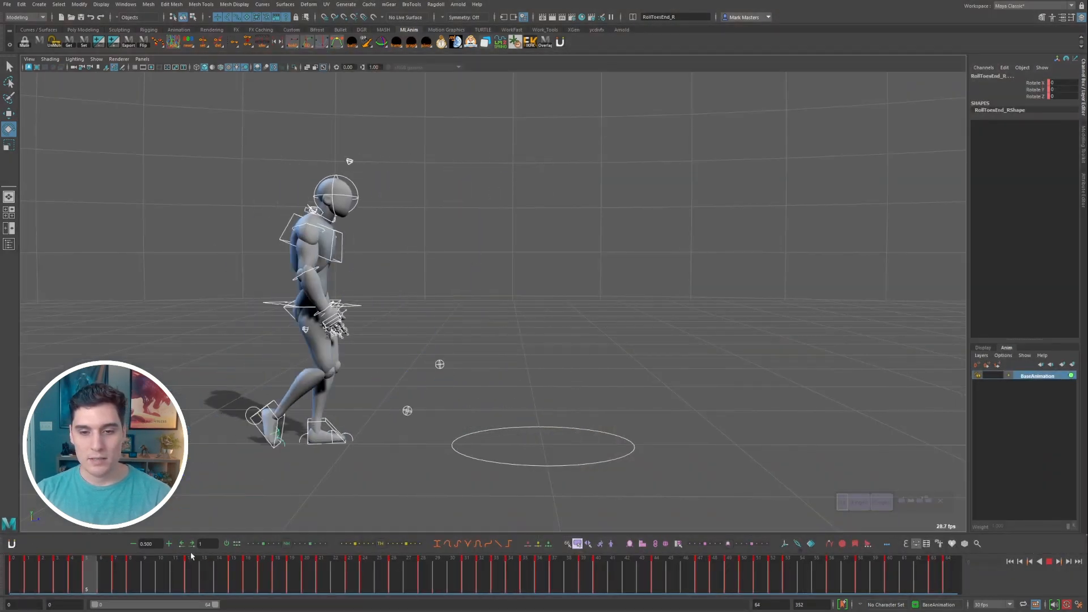
mouse_move(303, 571)
mouse_down()
mouse_move(430, 573)
mouse_move(341, 578)
mouse_move(350, 582)
mouse_up()
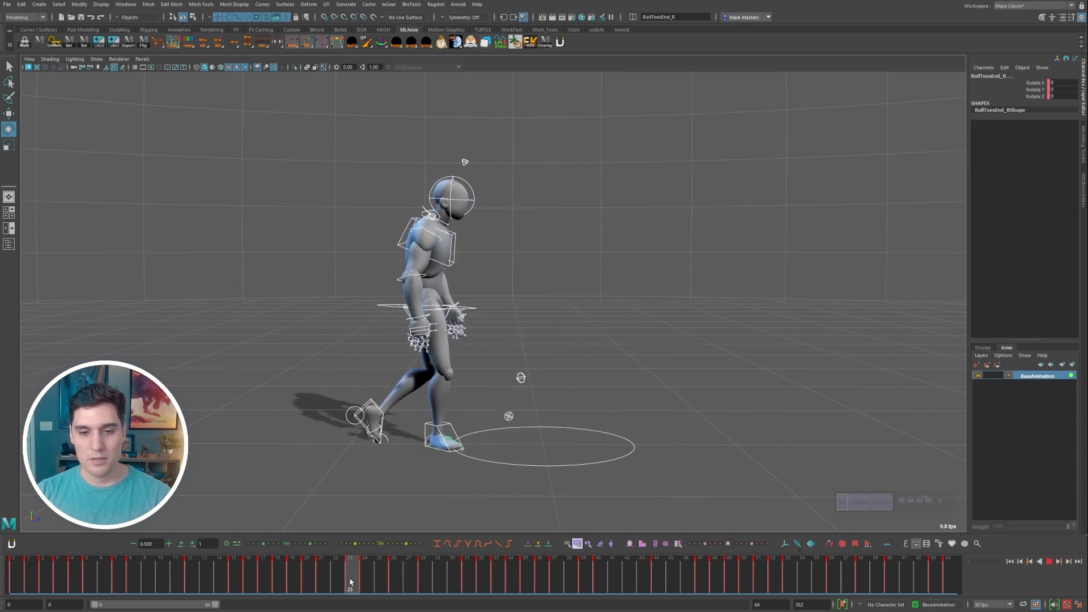
click(586, 335)
click(444, 422)
key(ctrl+z)
key(ctrl+z)
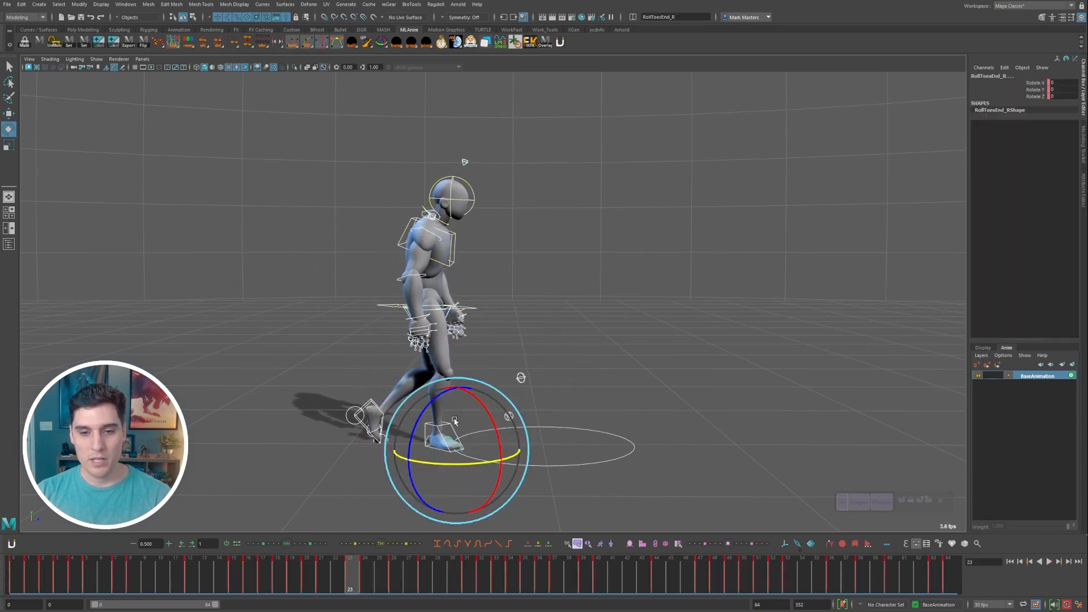
key(ctrl+z)
key(ctrl+z)
key(ctrl+z)
key(ctrl+z)
key(ctrl+z)
- Select the right IK foot control and scrub the walk to review the foot motion, returning to the first frame
click(445, 425)
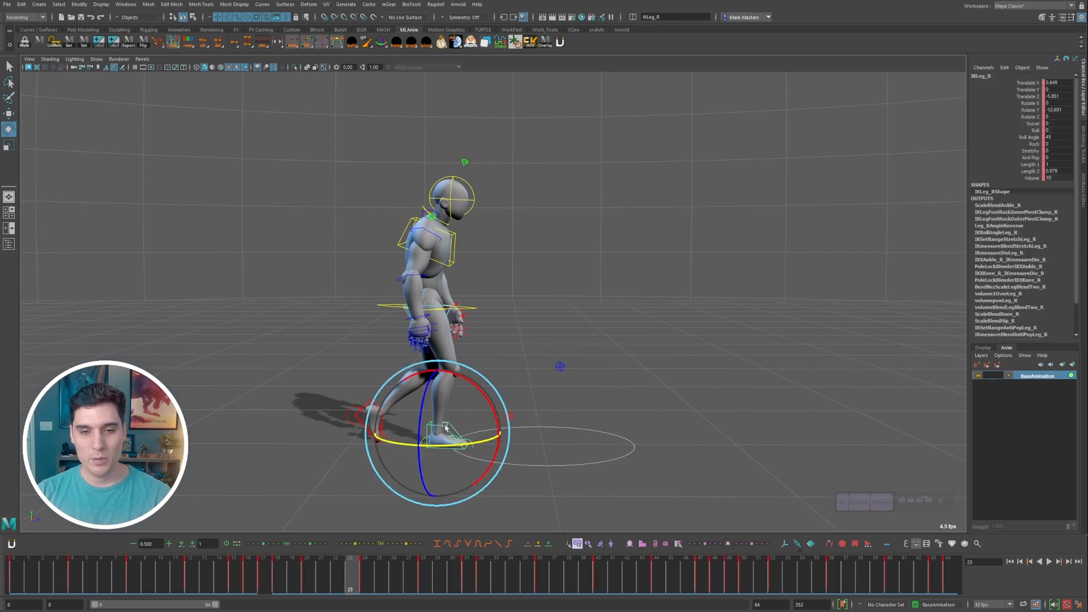
key(w)
mouse_move(250, 574)
mouse_down()
mouse_move(490, 569)
mouse_move(197, 552)
mouse_move(482, 585)
mouse_up()
alt+drag(556, 457, 526, 480)
mouse_move(481, 584)
mouse_down()
mouse_move(494, 584)
mouse_move(15, 556)
mouse_up()
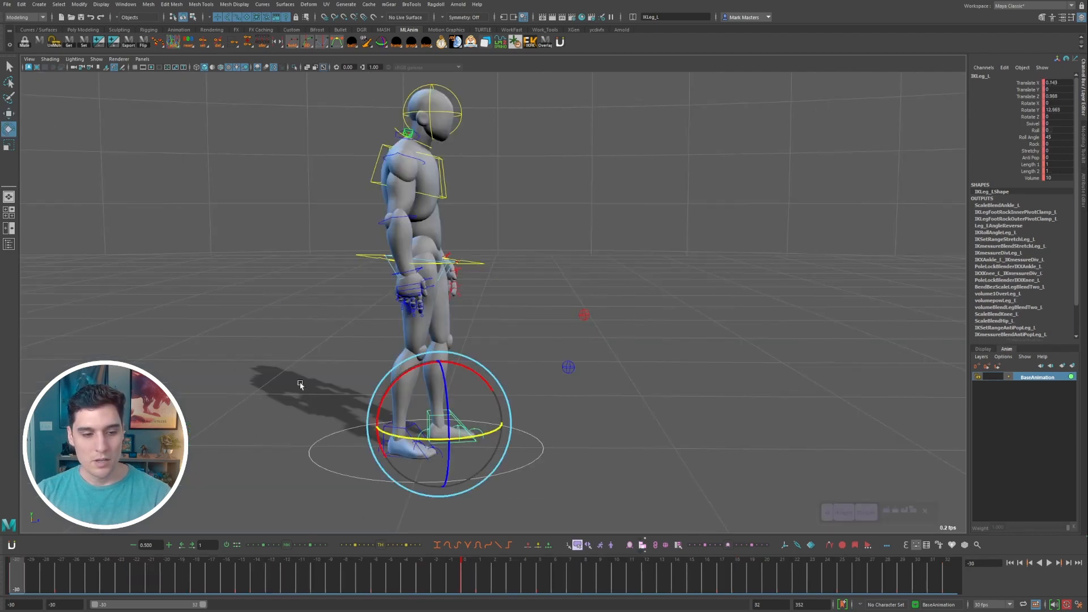
- Select all of the idle character's controls at frame -30
key(w)
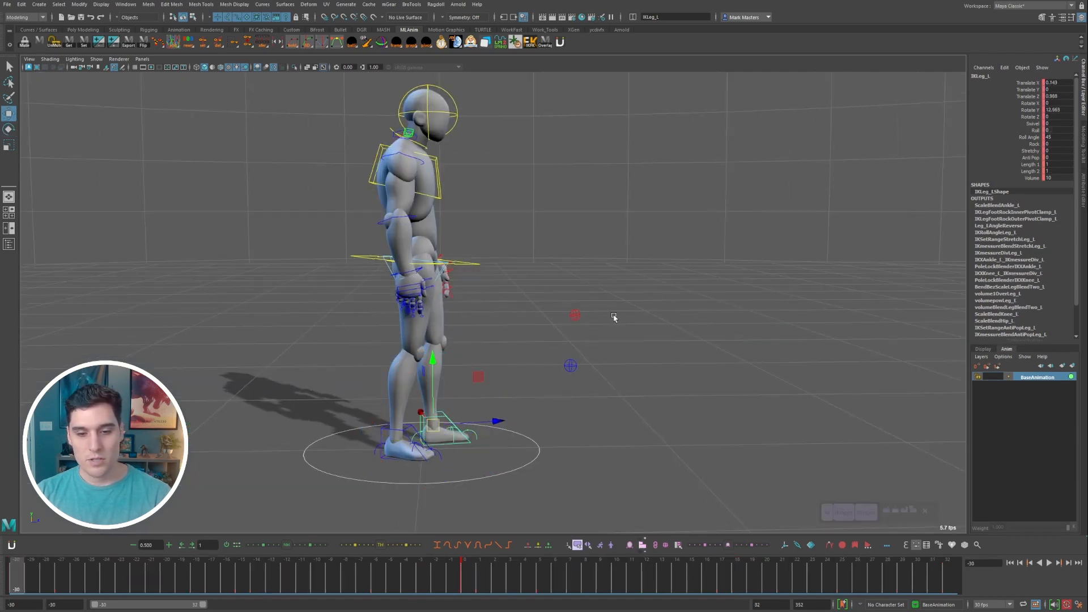
click(772, 466)
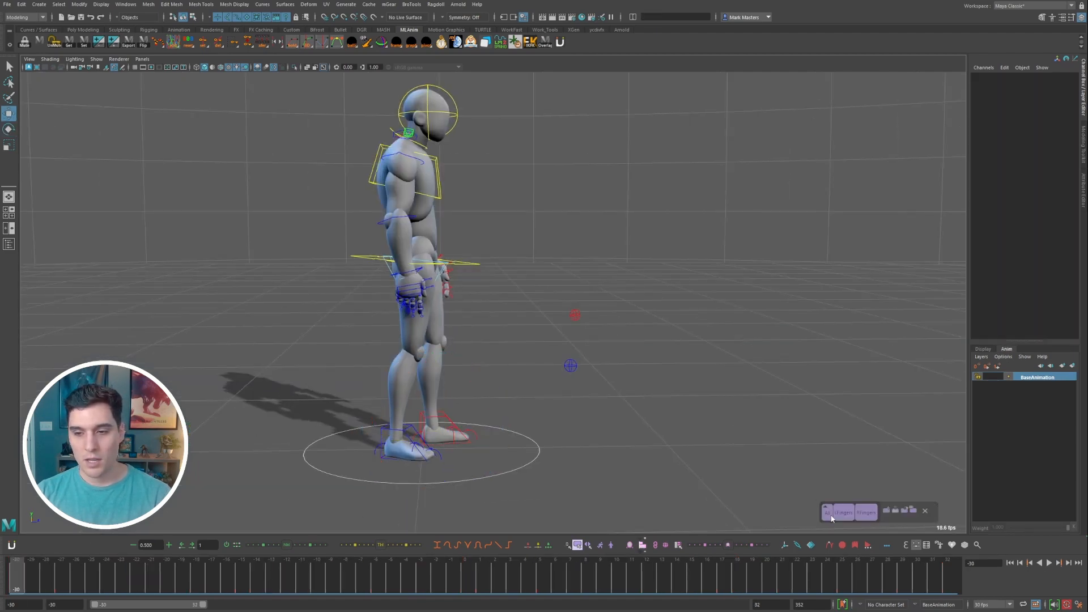
click(830, 517)
alt+drag(680, 383, 643, 379)
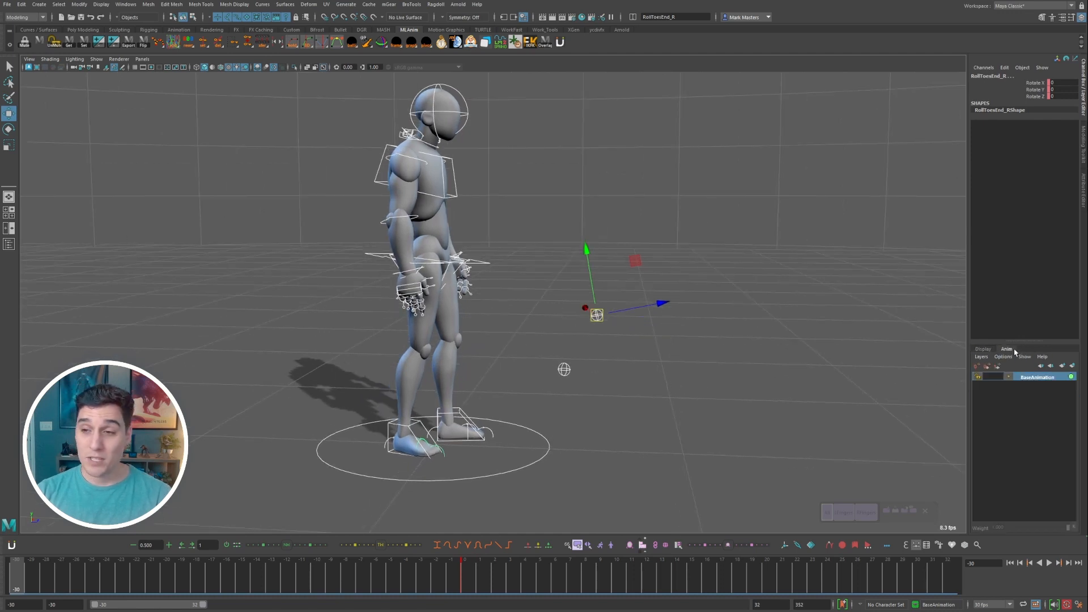
- Create an override animation layer from the selected idle controls and make AnimLayer1 the active layer
click(981, 359)
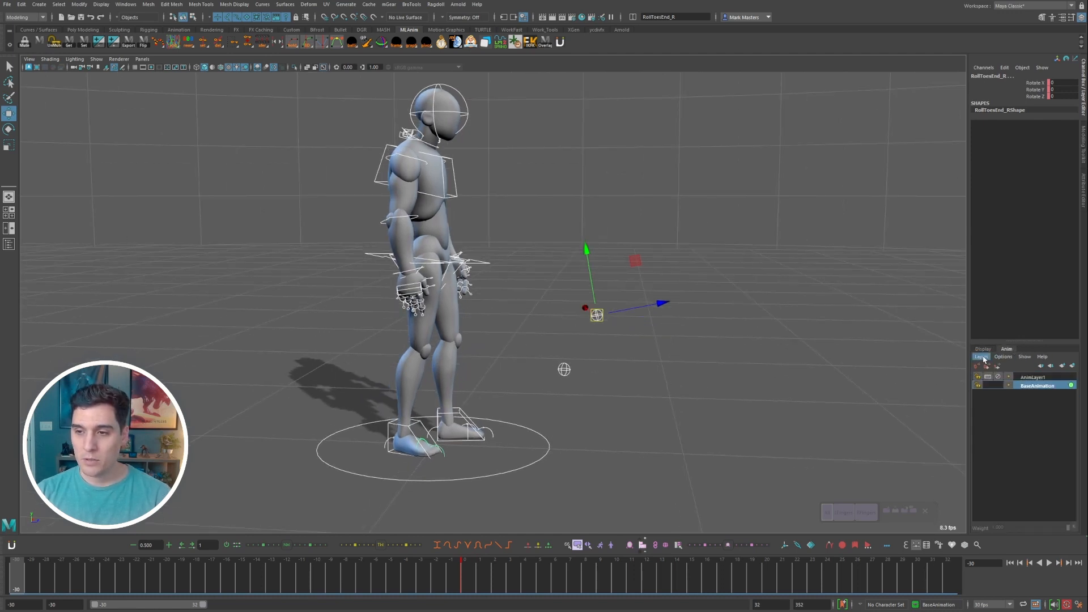
key(ctrl+z)
click(982, 358)
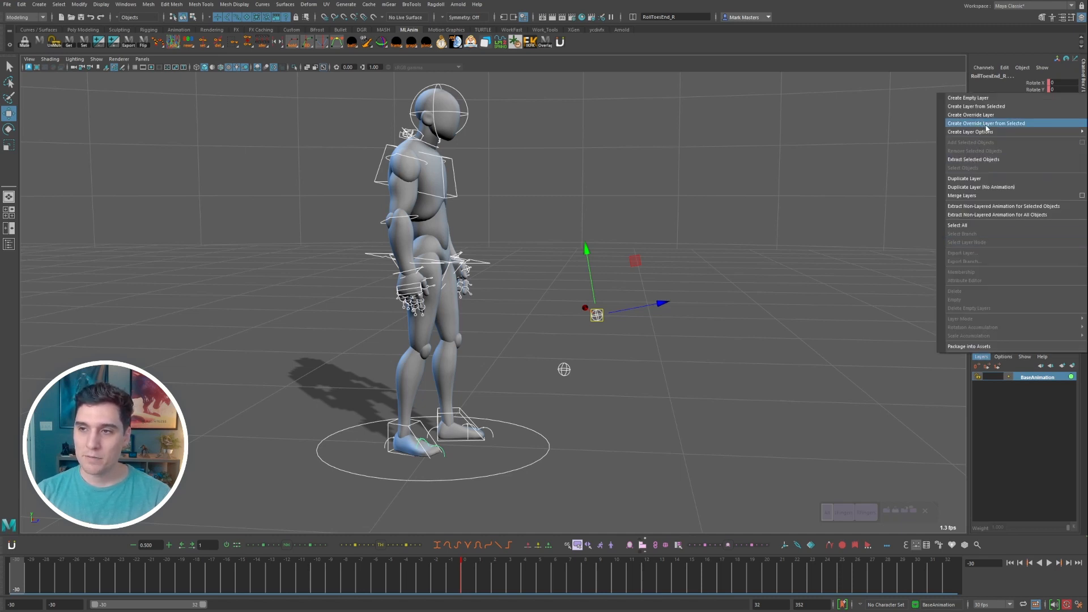
click(986, 124)
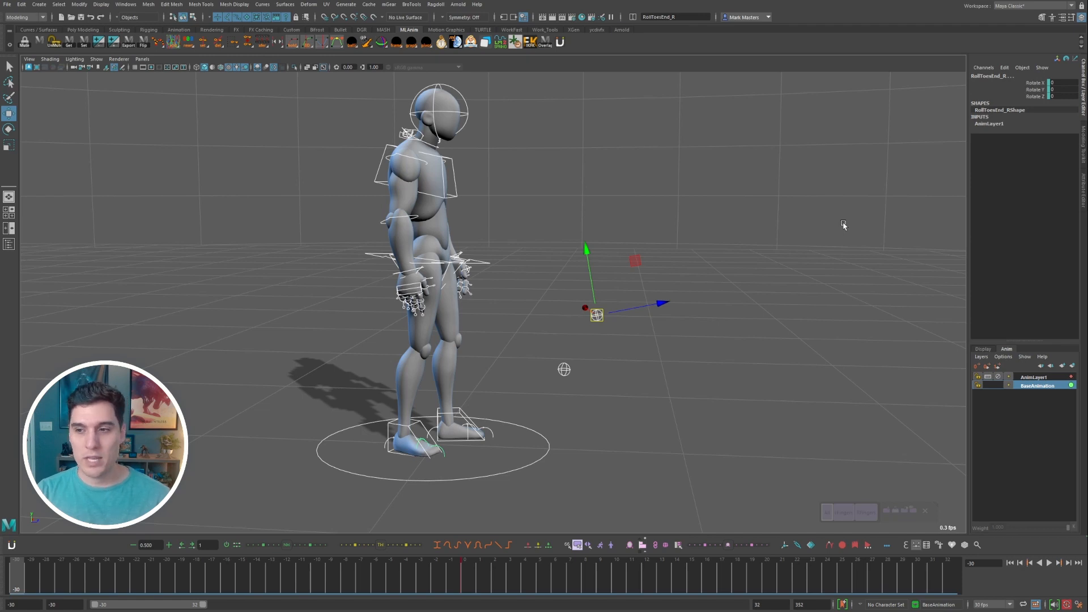
click(1033, 376)
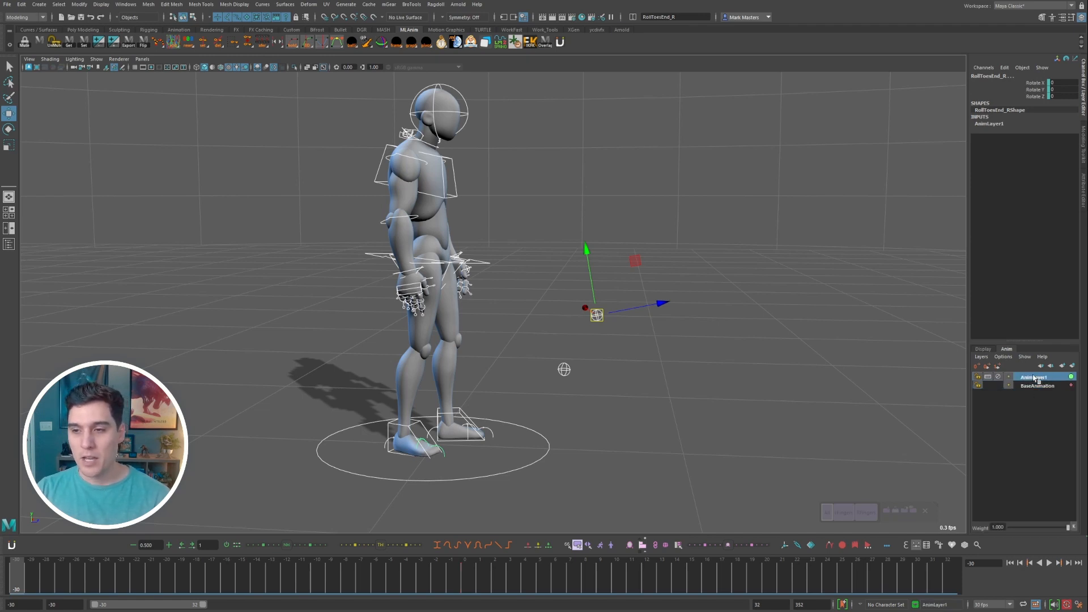
- Try to paste-insert the copied walk animation onto AnimLayer1 starting at frame -30, dismissing the license notice
alt+middle_drag(597, 247, 618, 249)
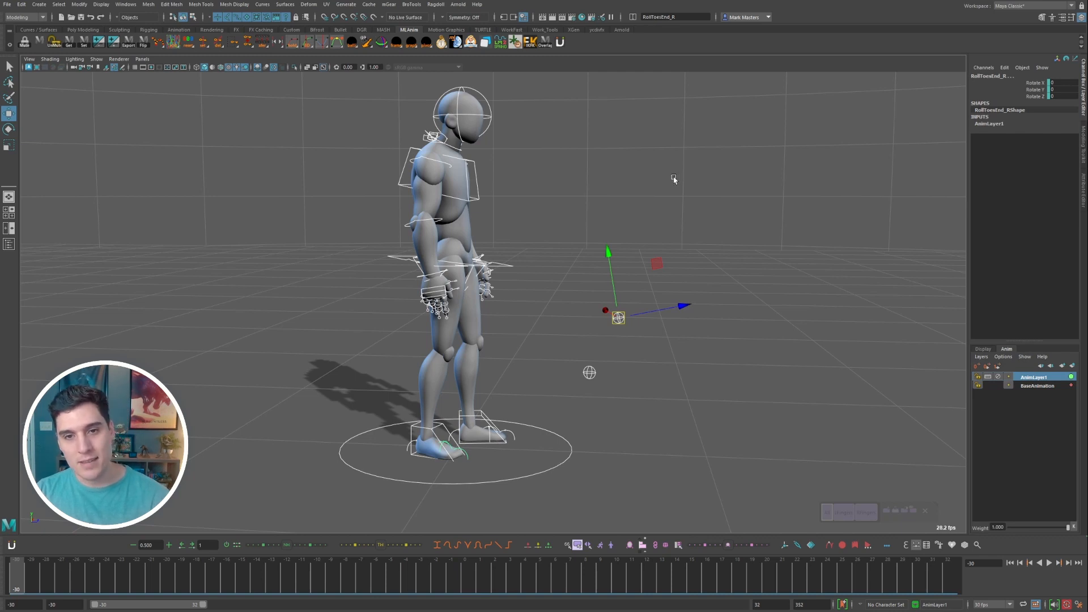
alt+drag(464, 341, 476, 341)
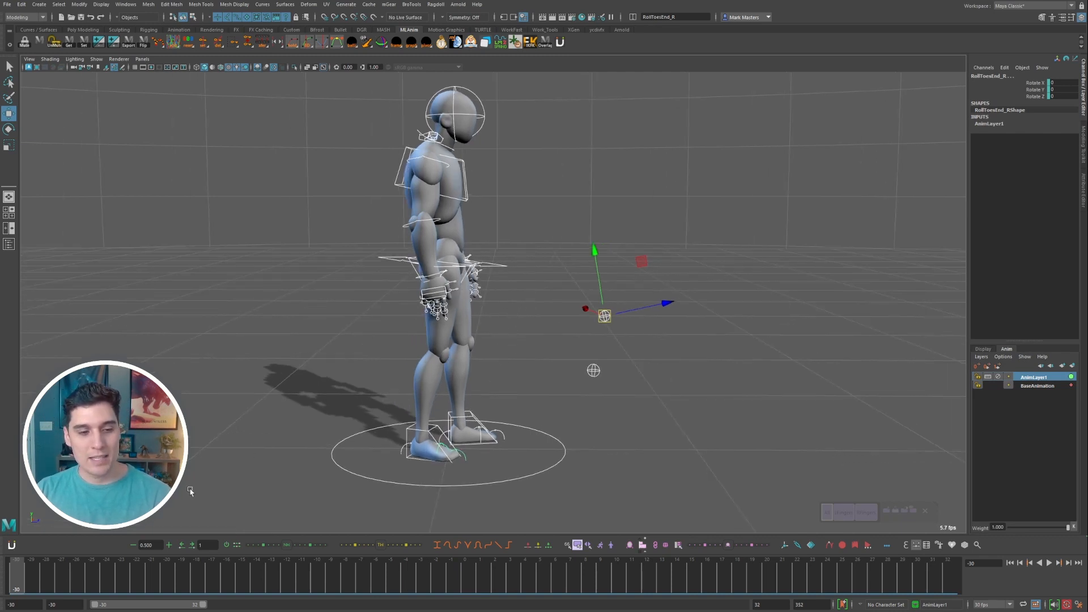
alt+drag(491, 429, 539, 441)
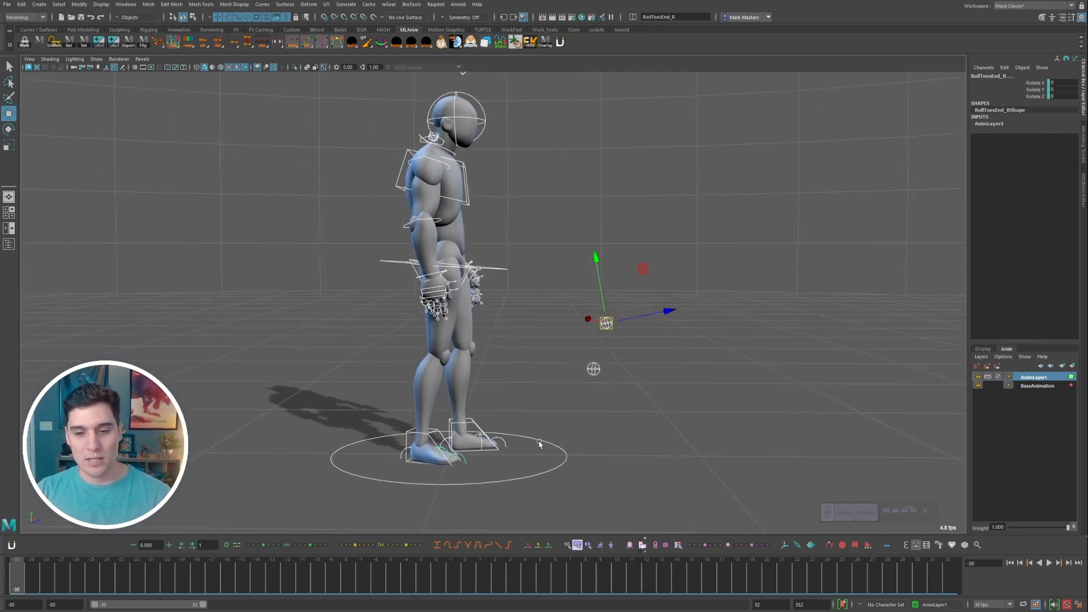
right_click(598, 540)
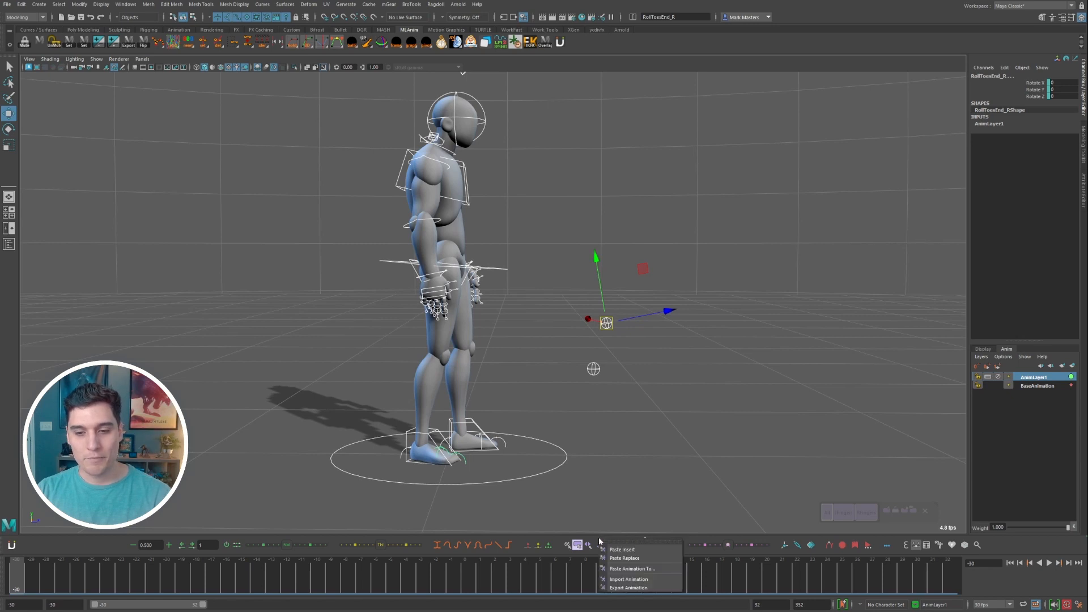
click(626, 549)
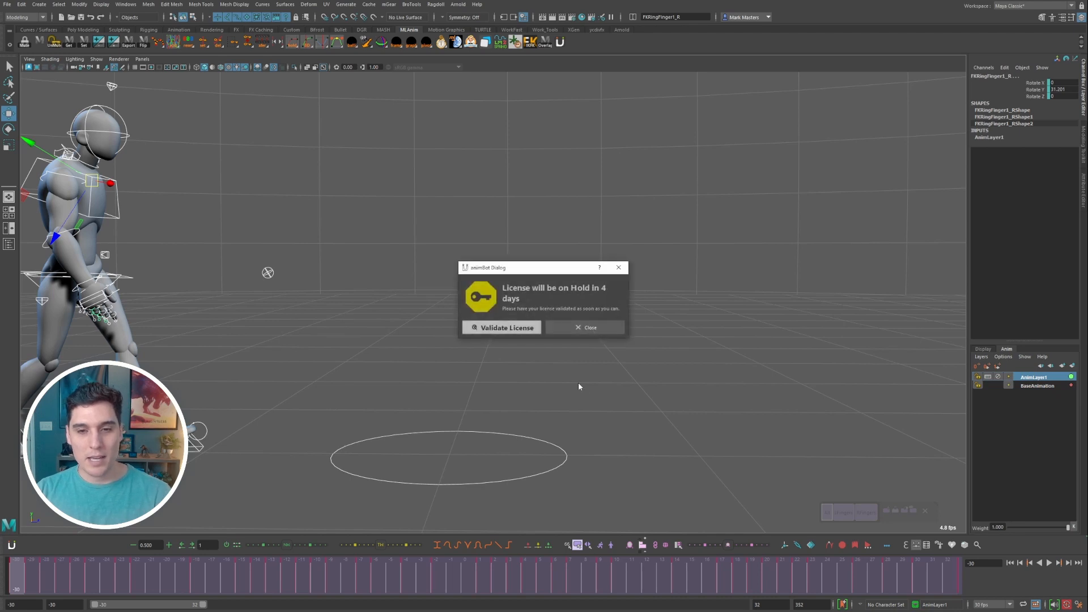
click(566, 328)
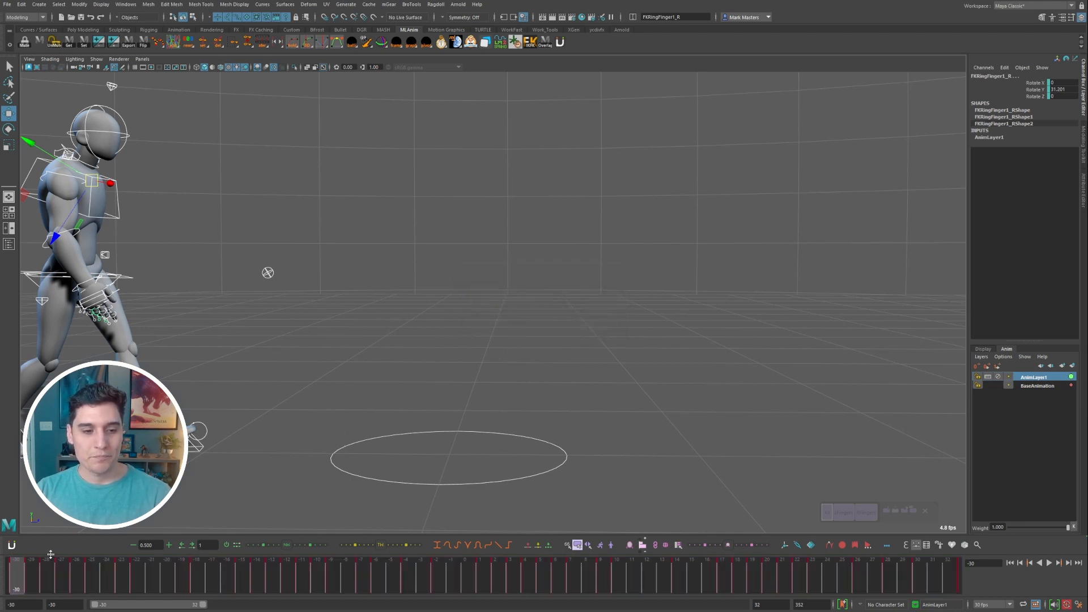
- Play and scrub the pasted walk to check how it leads up to frame 0, returning to the first frame
key(alt+v)
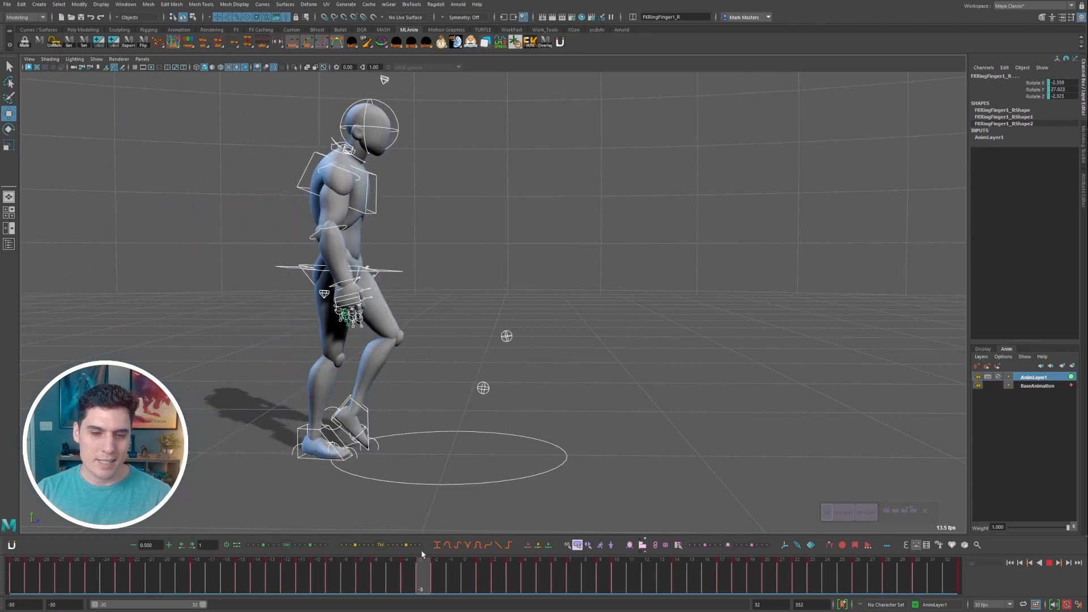
mouse_move(422, 554)
mouse_down()
mouse_move(941, 564)
mouse_move(79, 544)
mouse_move(77, 559)
mouse_move(201, 560)
mouse_move(12, 558)
mouse_up()
alt+middle_drag(306, 428, 402, 424)
mouse_move(94, 585)
mouse_down()
mouse_move(498, 587)
mouse_move(349, 584)
mouse_move(406, 580)
mouse_up()
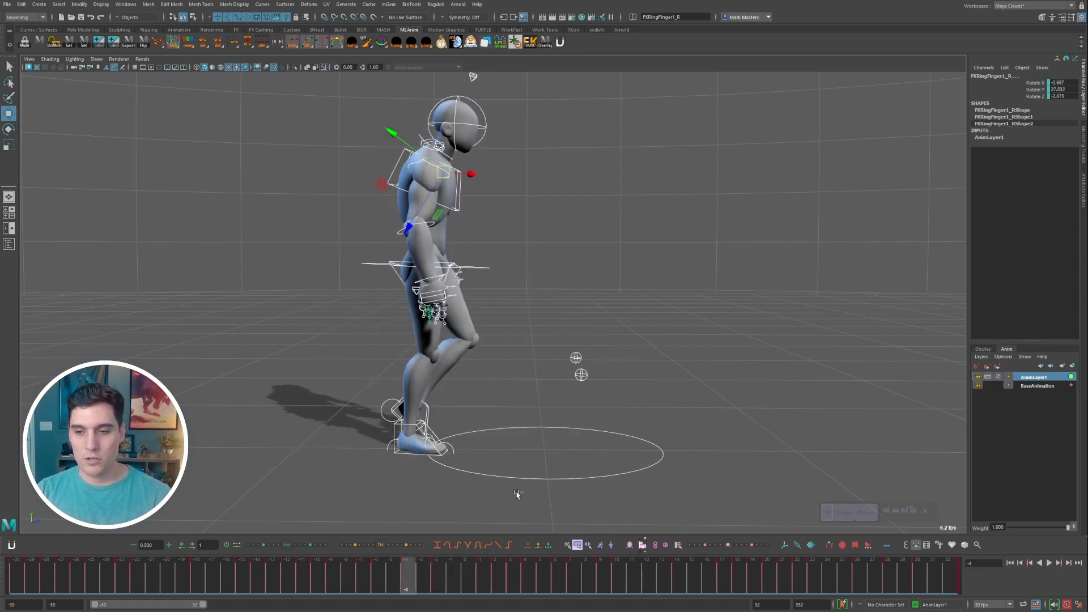
key(alt+shift+v)
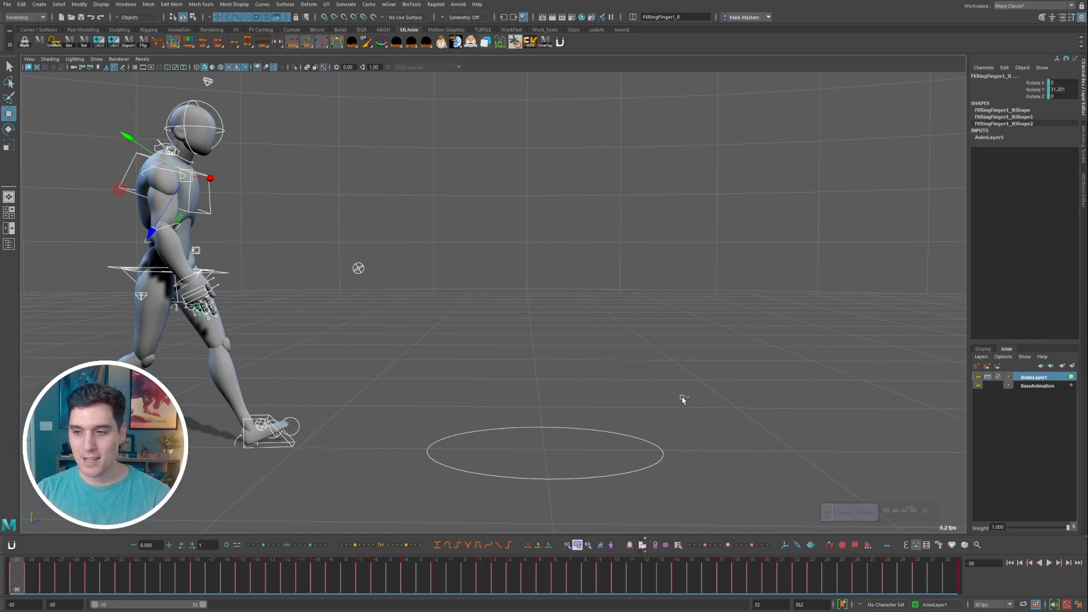
- Undo the walk paste, and play back the source walk animation in the walk scene
key(ctrl+z)
alt+drag(710, 383, 741, 371)
key(ctrl+z)
key(ctrl+z)
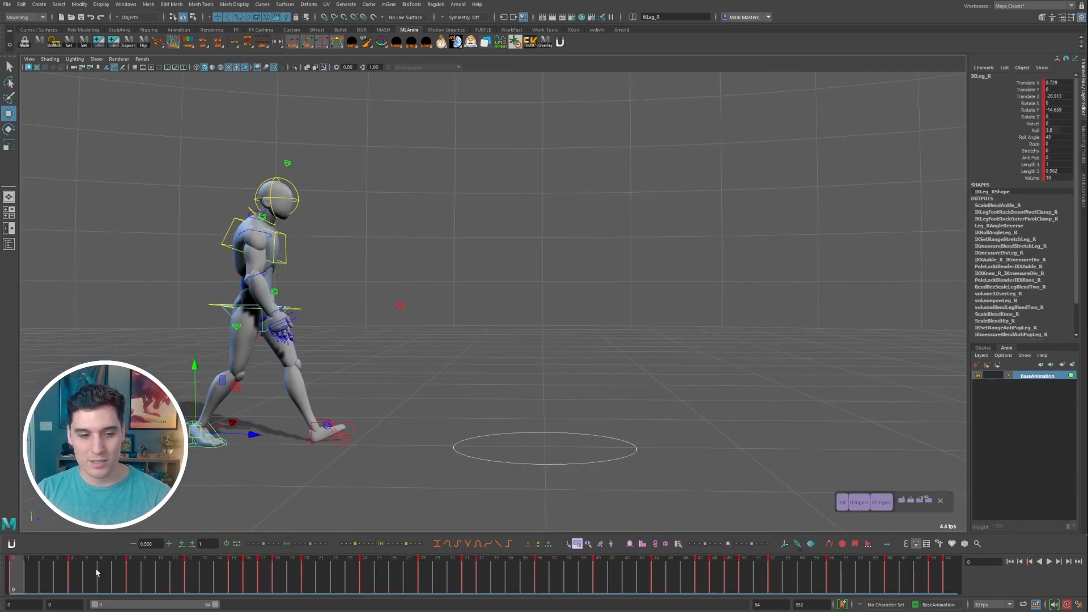
key(alt+v)
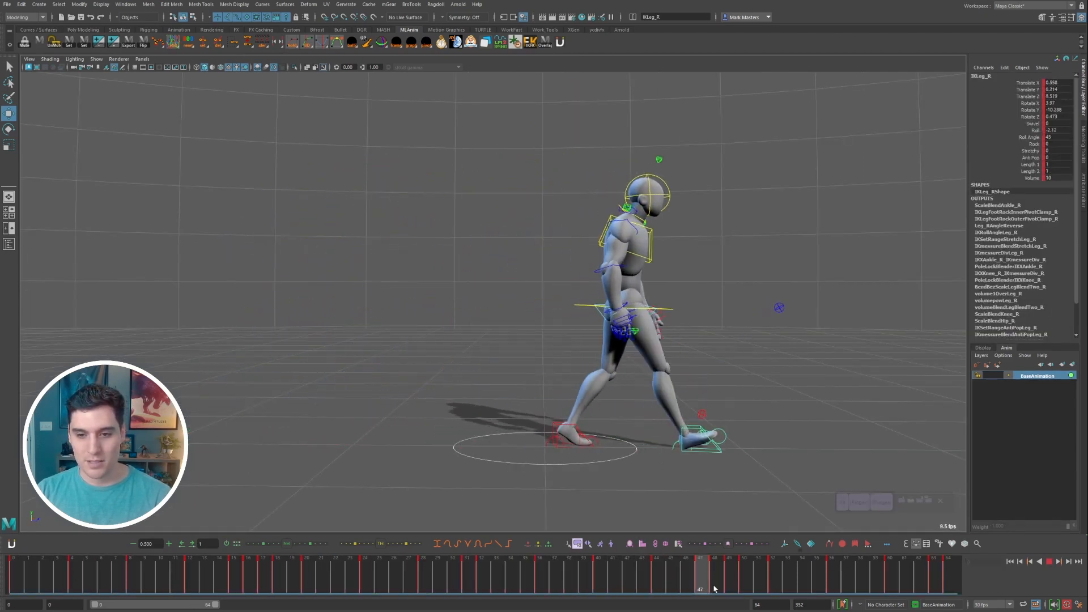
key(alt+v)
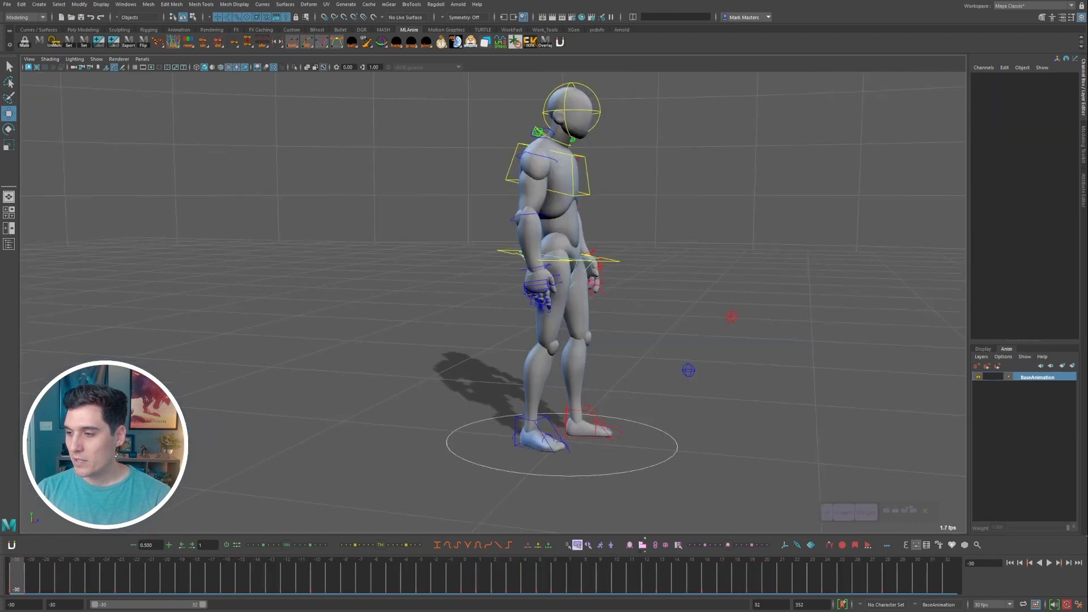
- Create an override animation layer from all of the idle character's controls and make AnimLayer1 the active layer
click(826, 512)
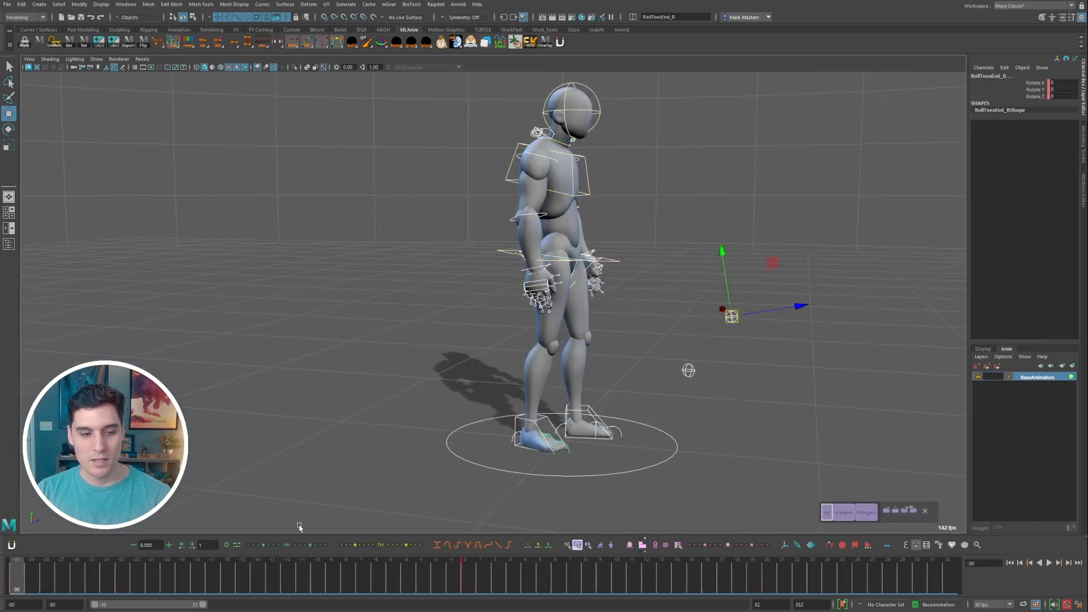
alt+drag(299, 527, 493, 392)
click(980, 357)
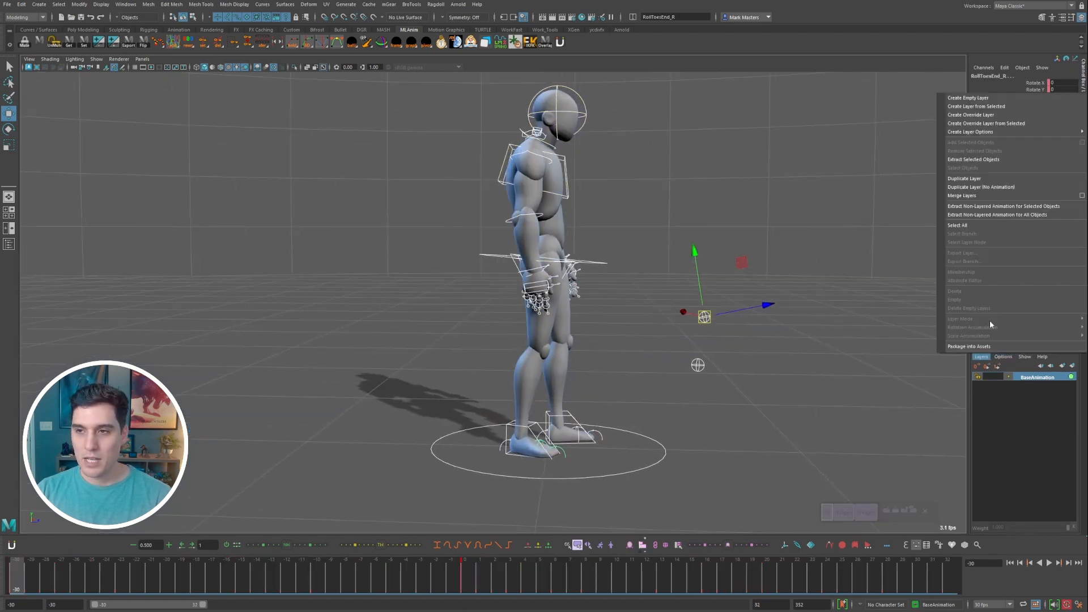
click(995, 124)
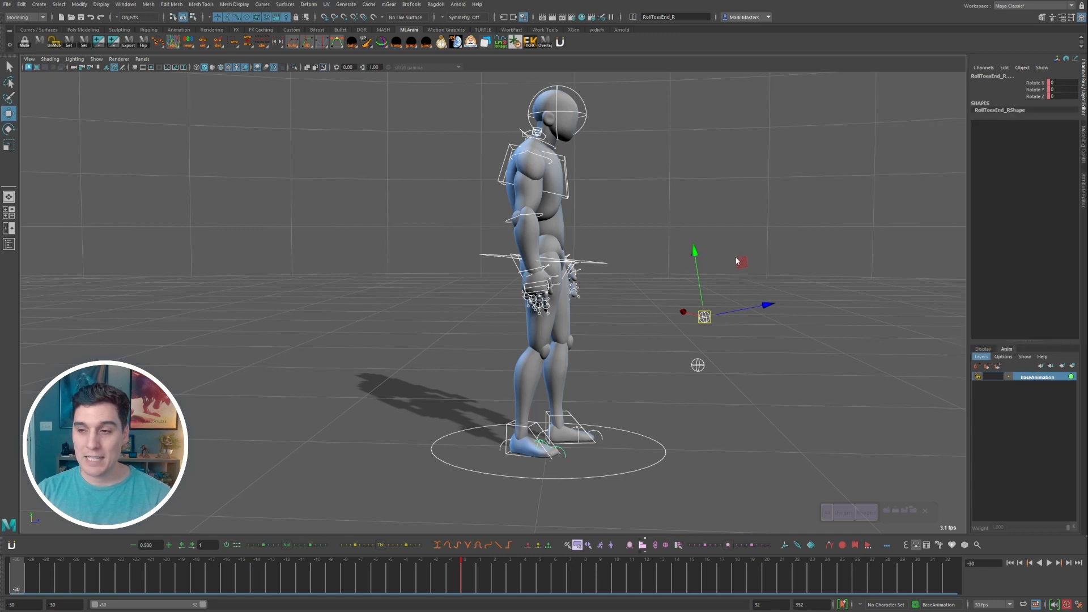
click(1027, 377)
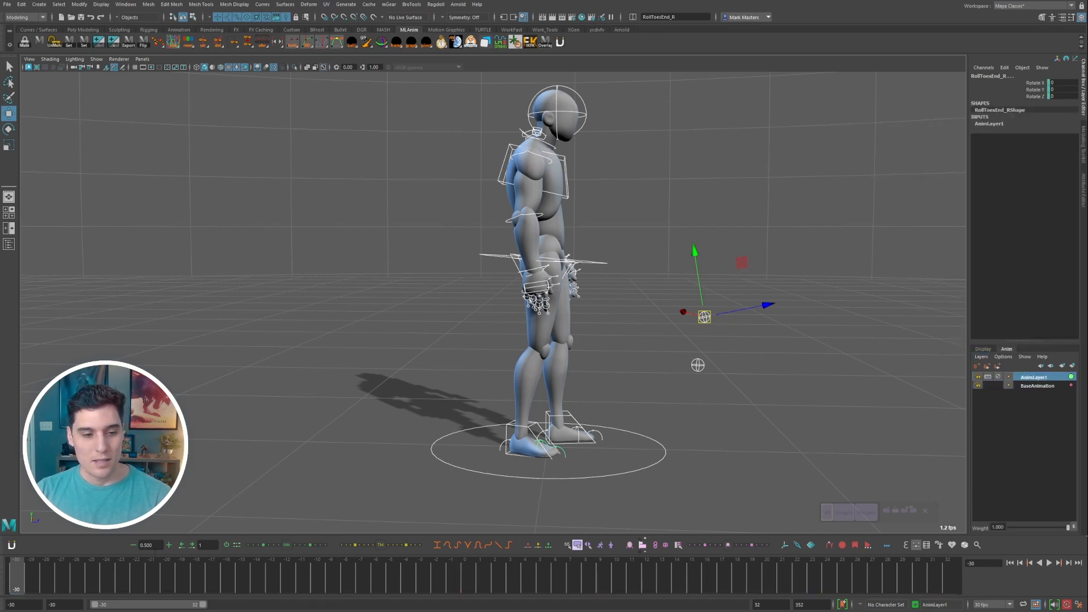
- Paste-insert the copied walk animation into AnimLayer1 at frame -30 and scrub through it
right_click(600, 541)
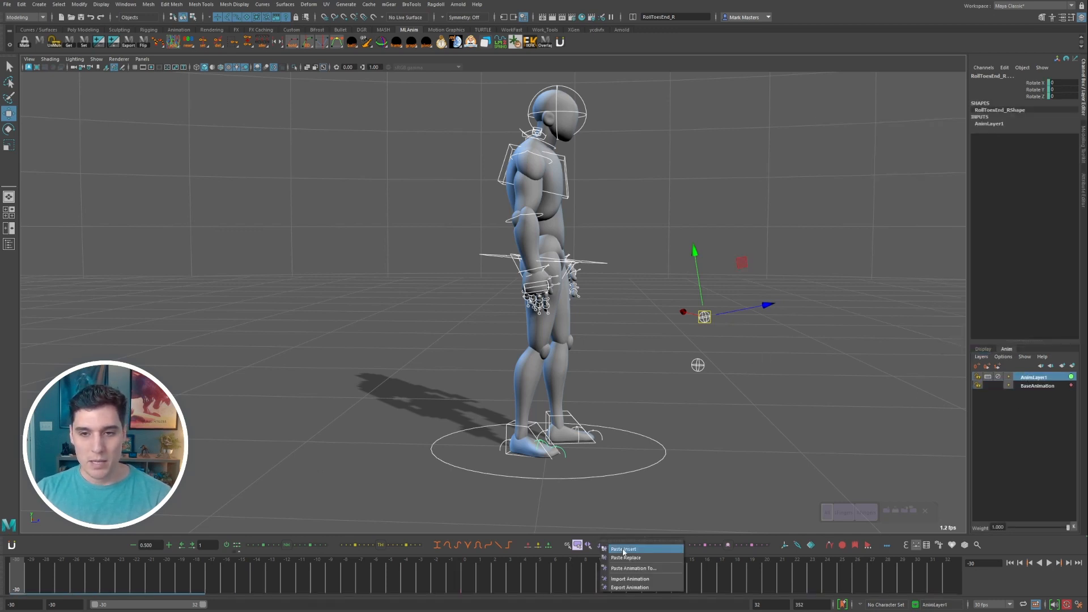
click(623, 549)
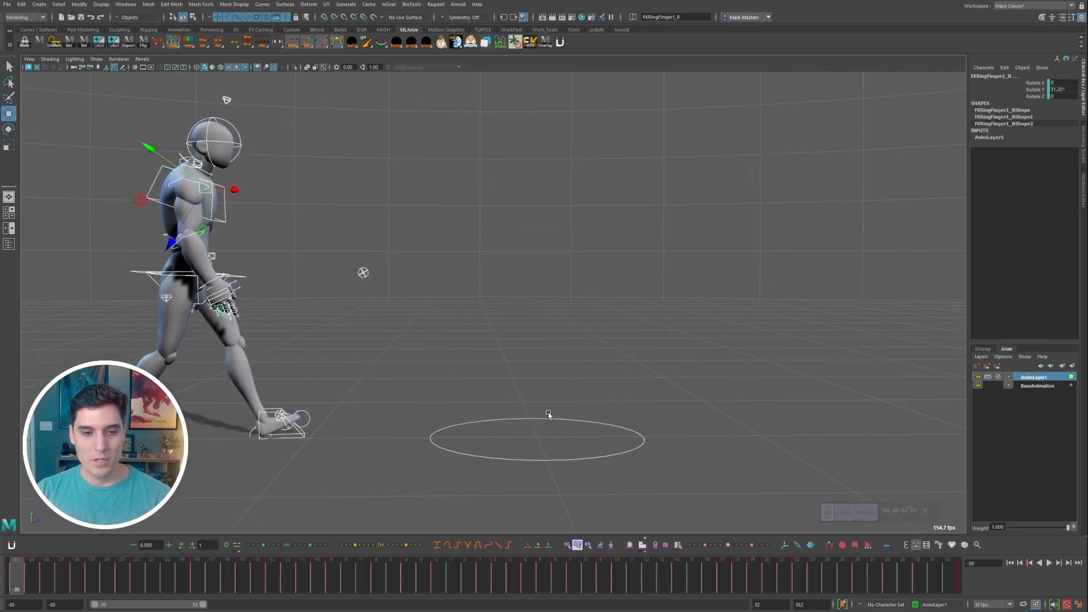
drag(30, 574, 115, 568)
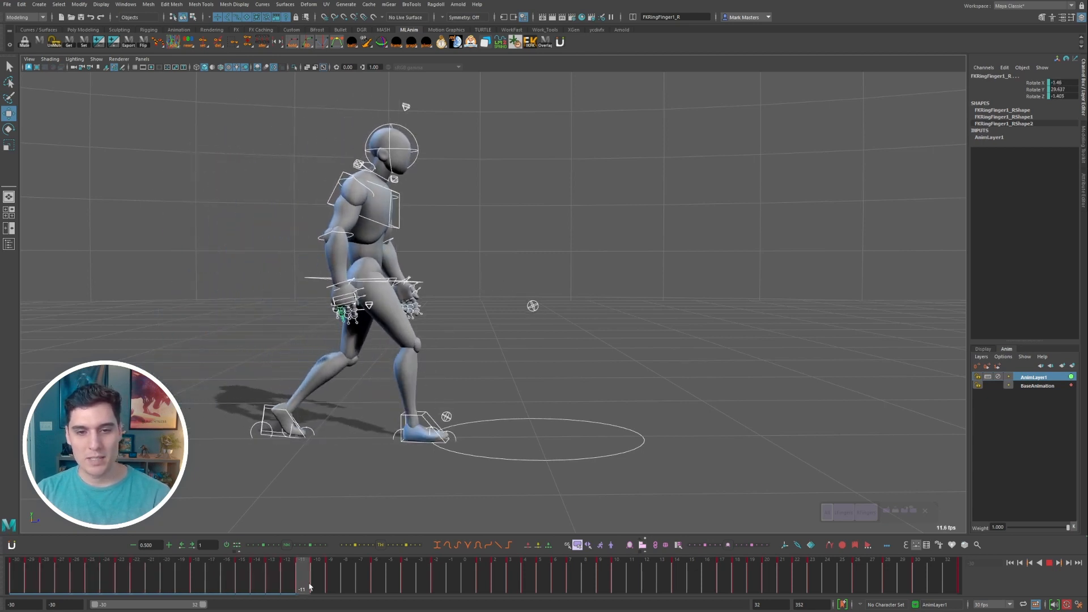
mouse_move(19, 575)
mouse_down()
mouse_move(62, 572)
mouse_move(12, 566)
mouse_move(29, 566)
mouse_up()
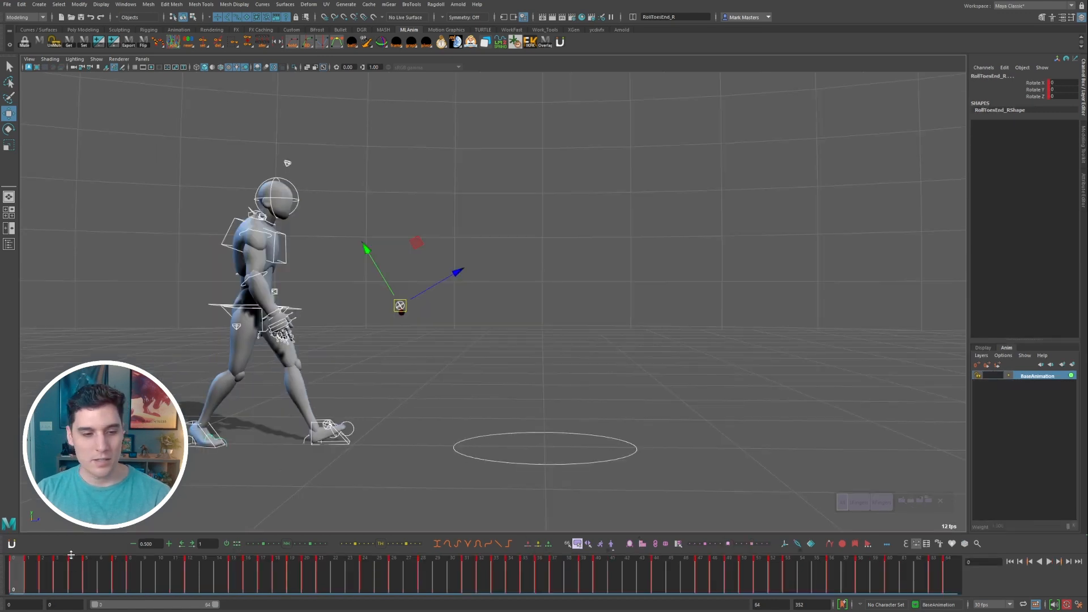
- Compare the source walk with the pasted walk by scrubbing and playing both from their first frames
drag(31, 574, 162, 572)
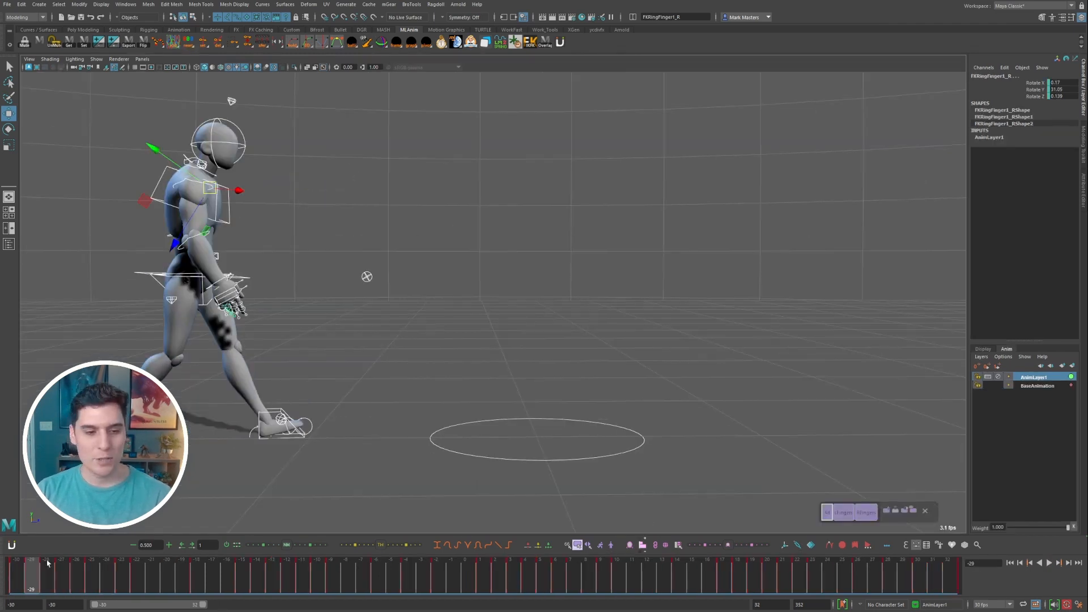
drag(48, 563, 484, 563)
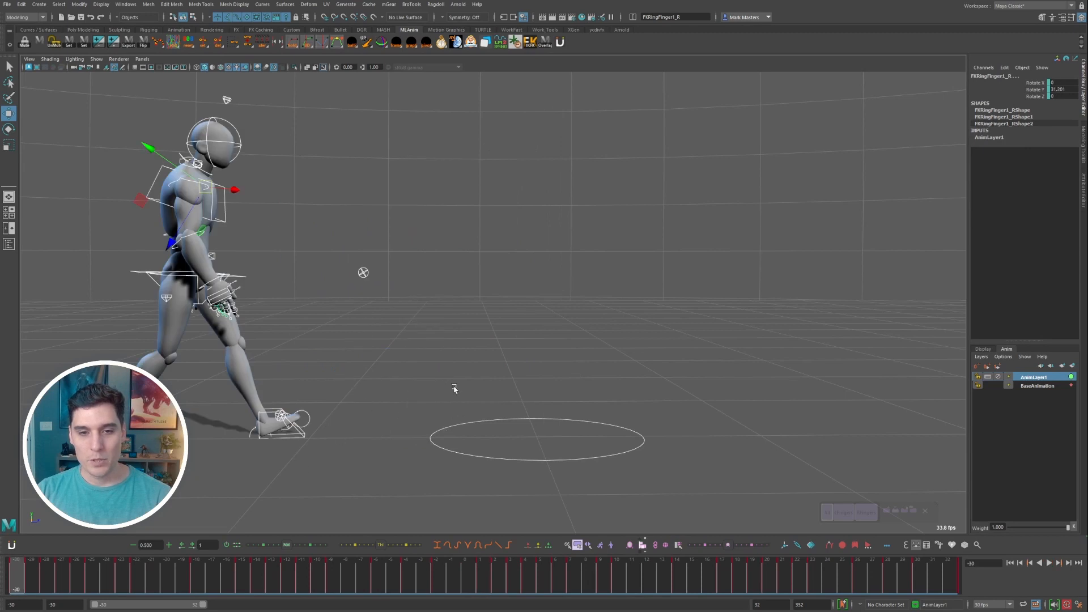
alt+middle_drag(454, 389, 566, 393)
alt+middle_drag(803, 324, 807, 330)
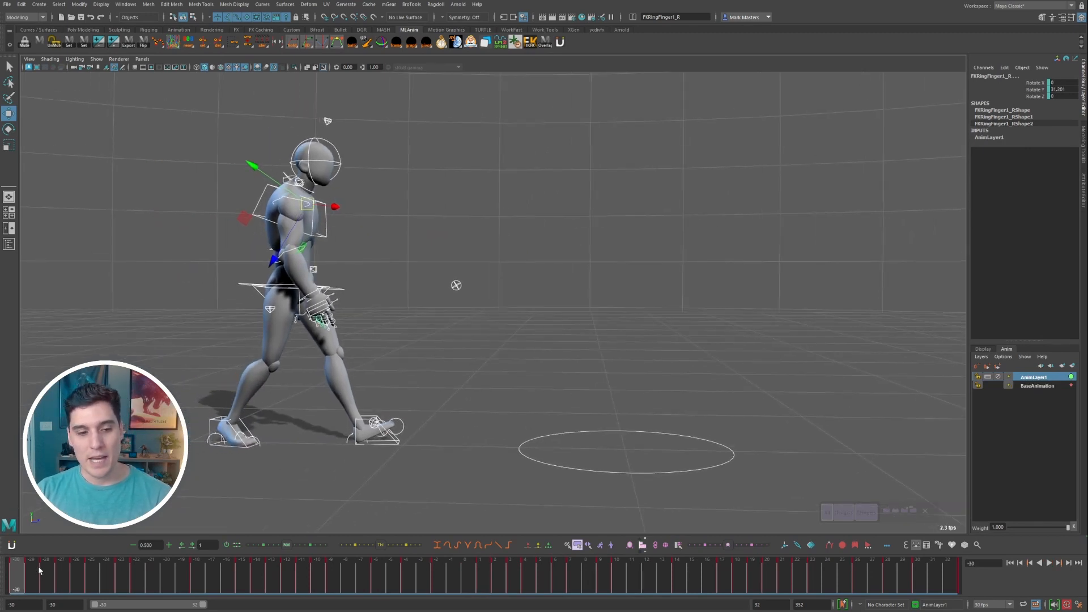
key(alt+v)
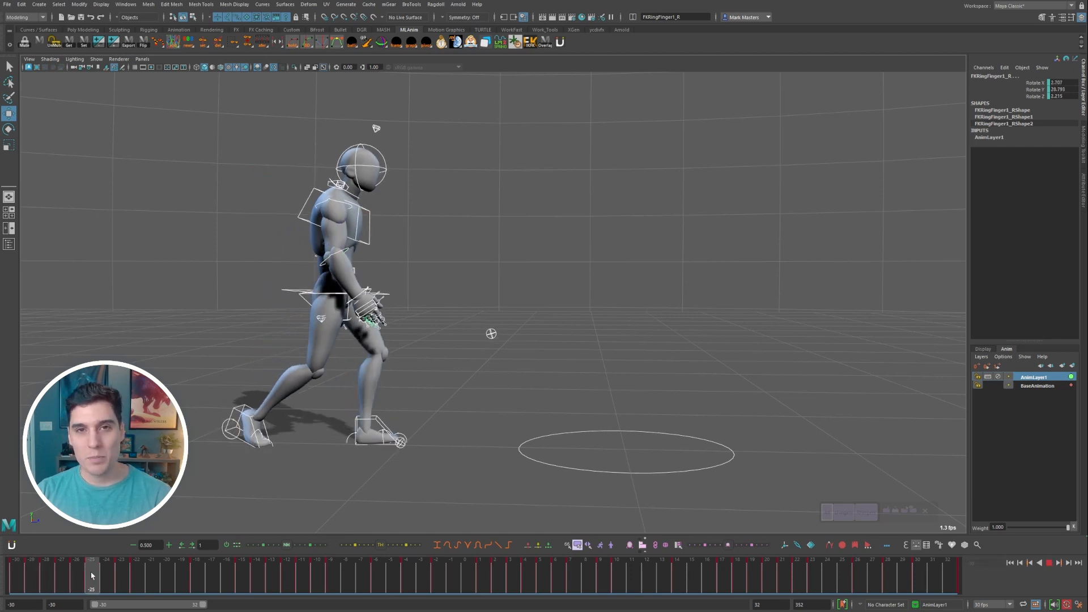
- Mute AnimLayer1 to inspect the underlying idle around frame 0, and unmute it to compare the walk pose at frame 0
click(999, 378)
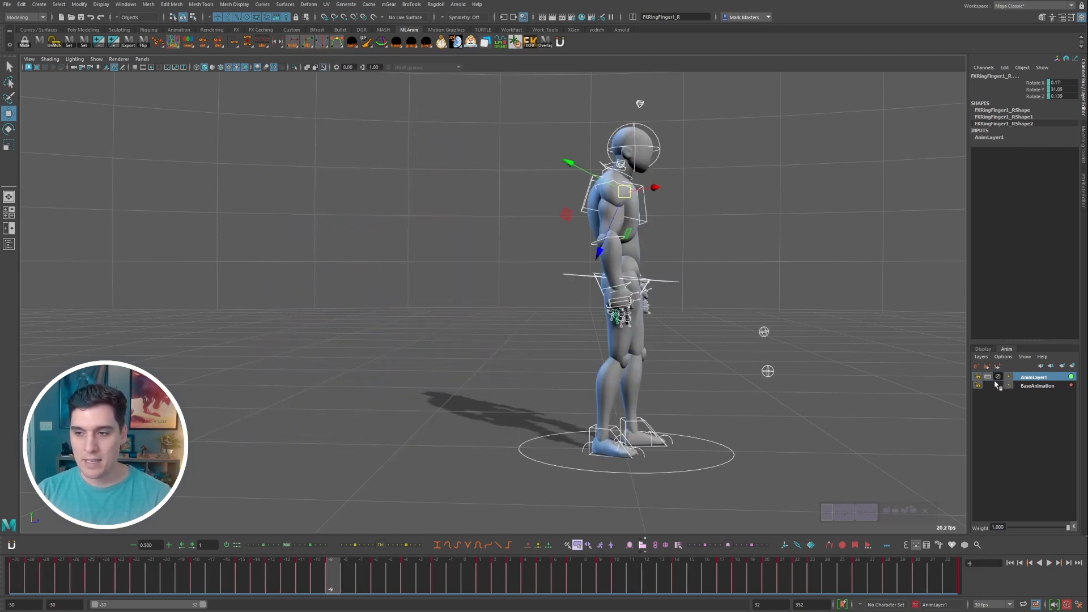
drag(466, 581, 479, 580)
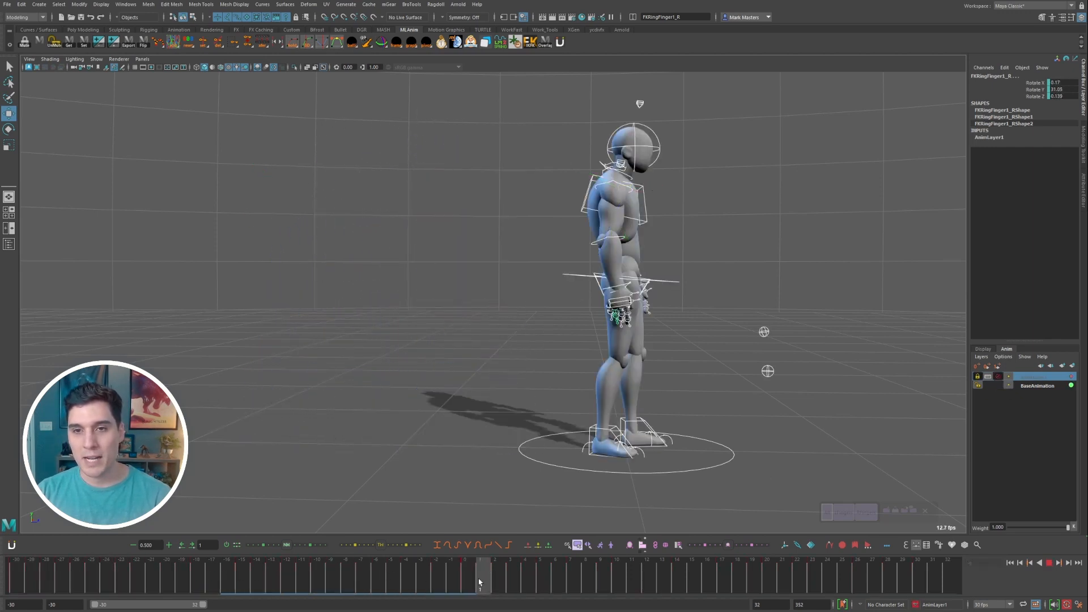
alt+middle_drag(603, 404, 586, 411)
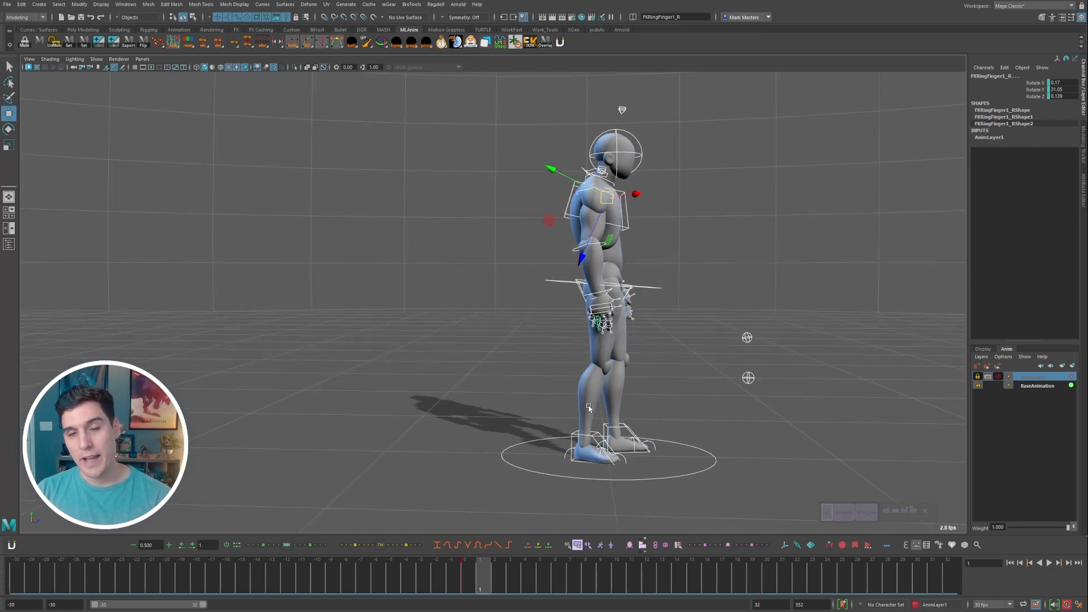
alt+middle_drag(459, 398, 450, 401)
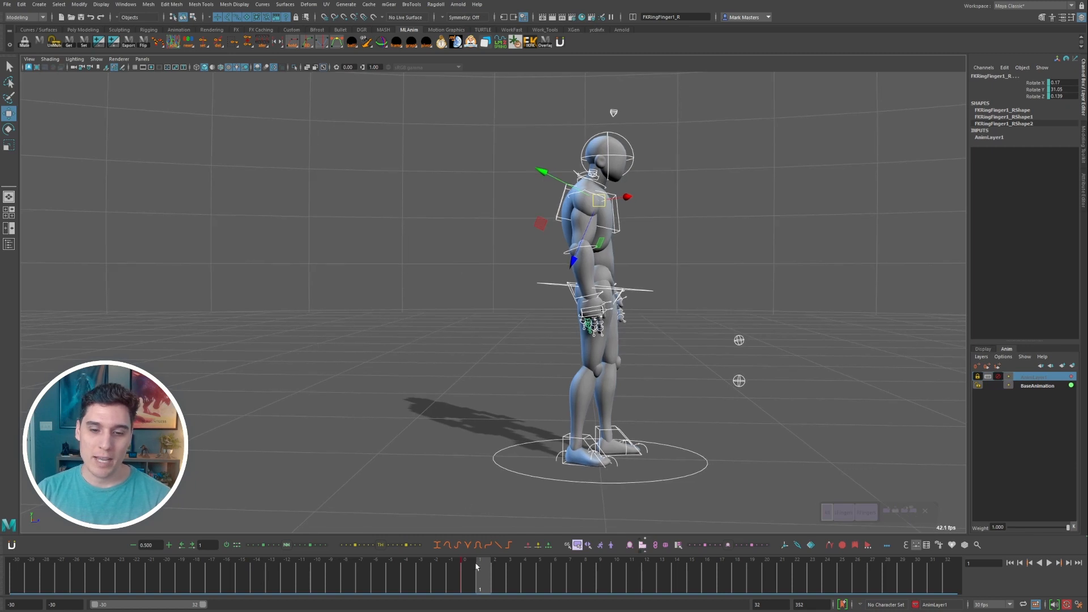
click(465, 581)
click(998, 376)
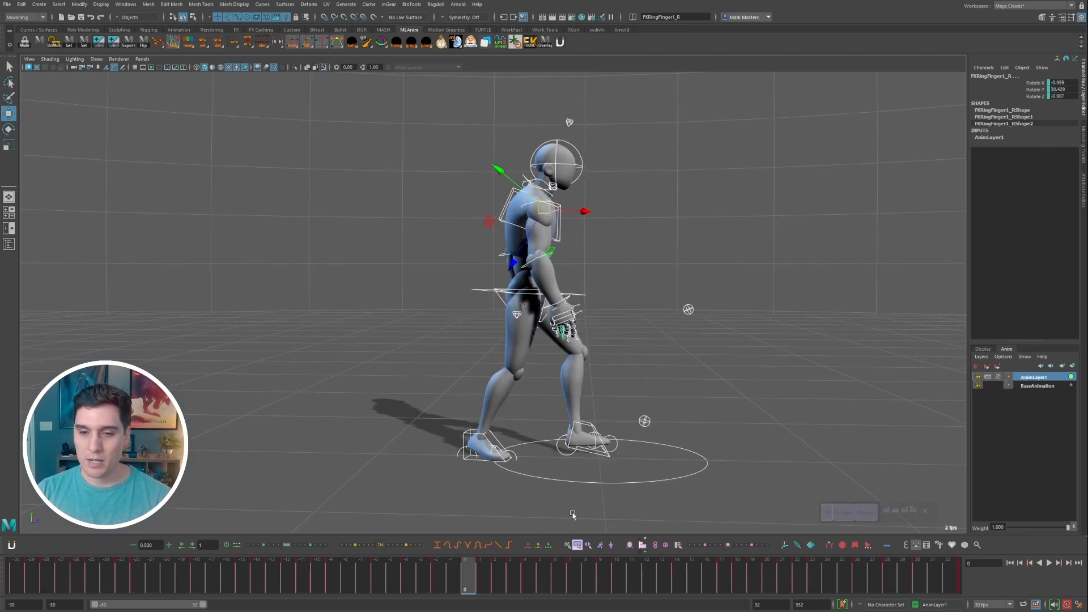
- Return to the first frame and rename AnimLayer1 as Walk
key(alt+shift+v)
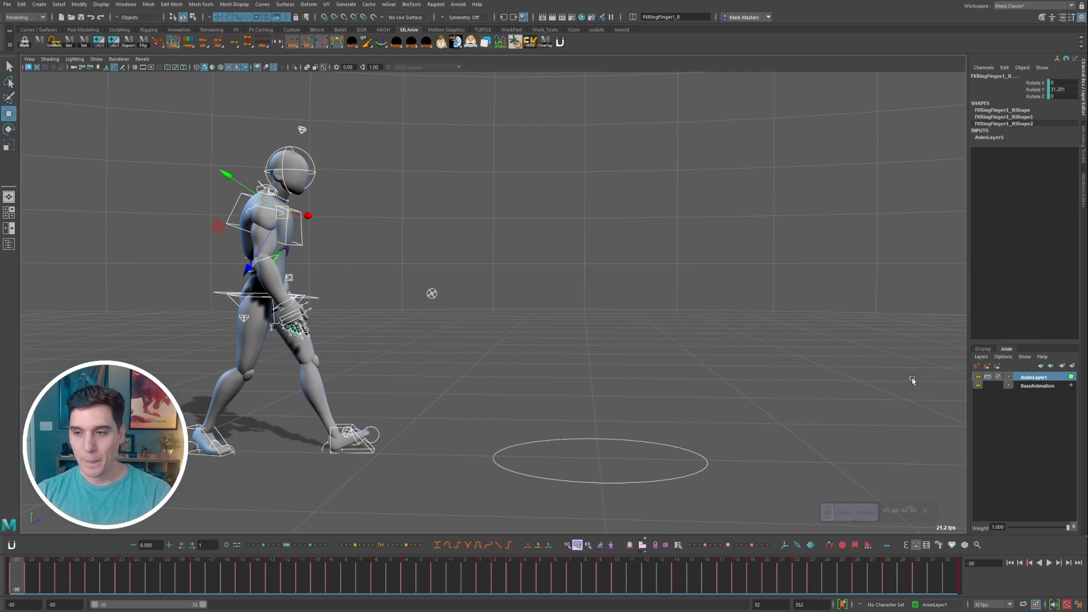
double_click(1041, 378)
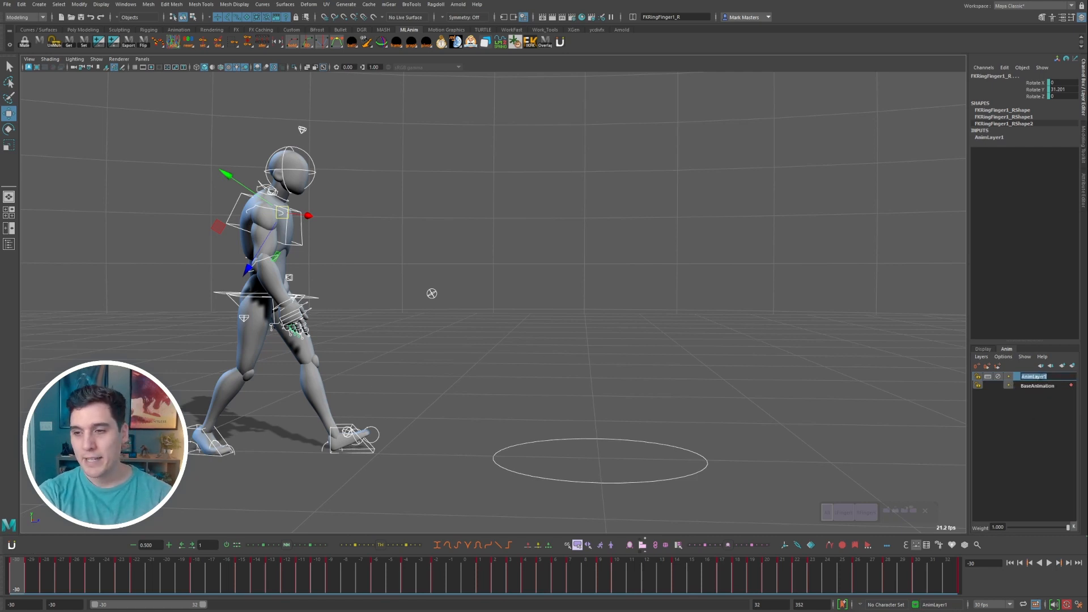
key(Return)
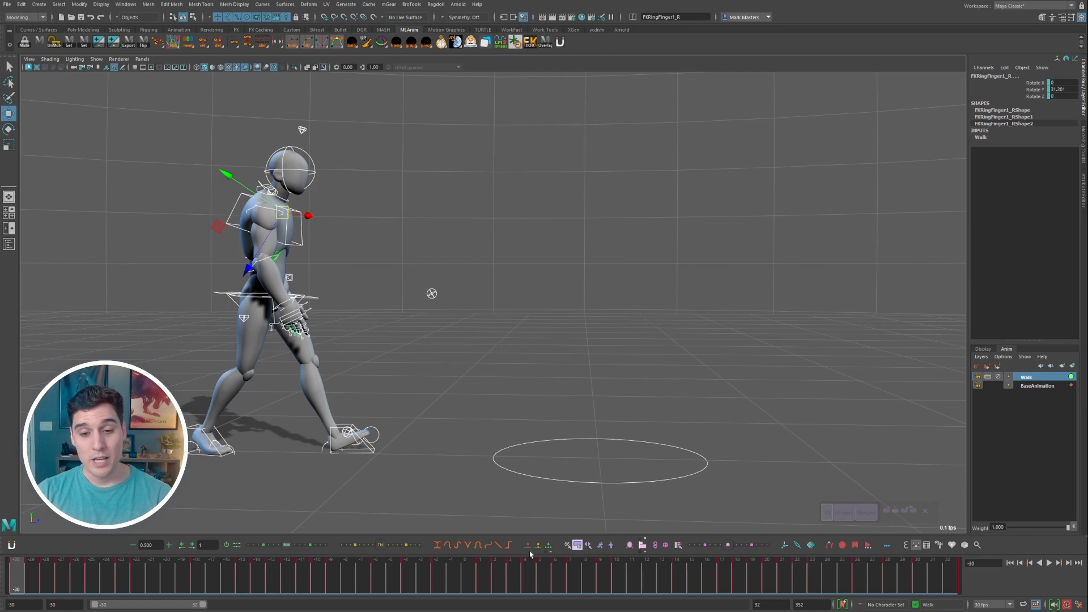
- Key the Walk layer's weight at 0 on frame 0 and play the blend from walk to idle
click(466, 579)
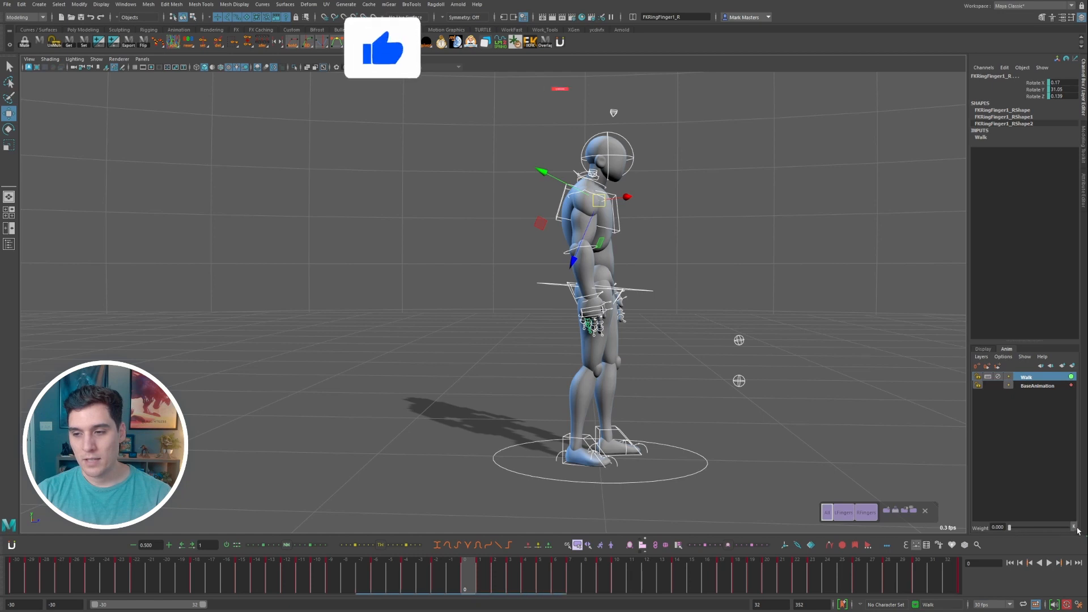
drag(468, 568, 29, 540)
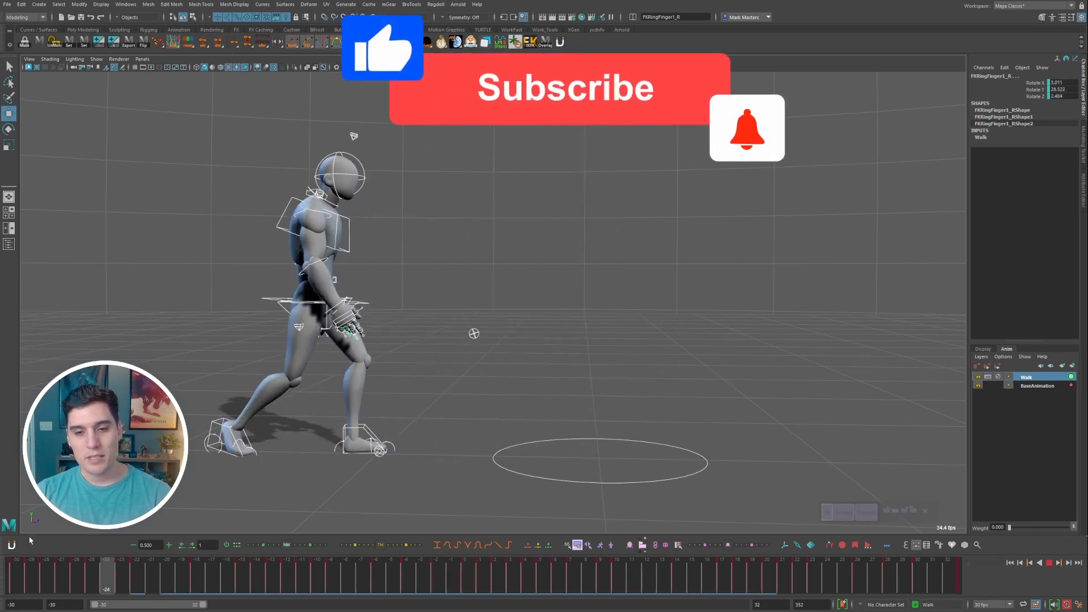
key(alt+v)
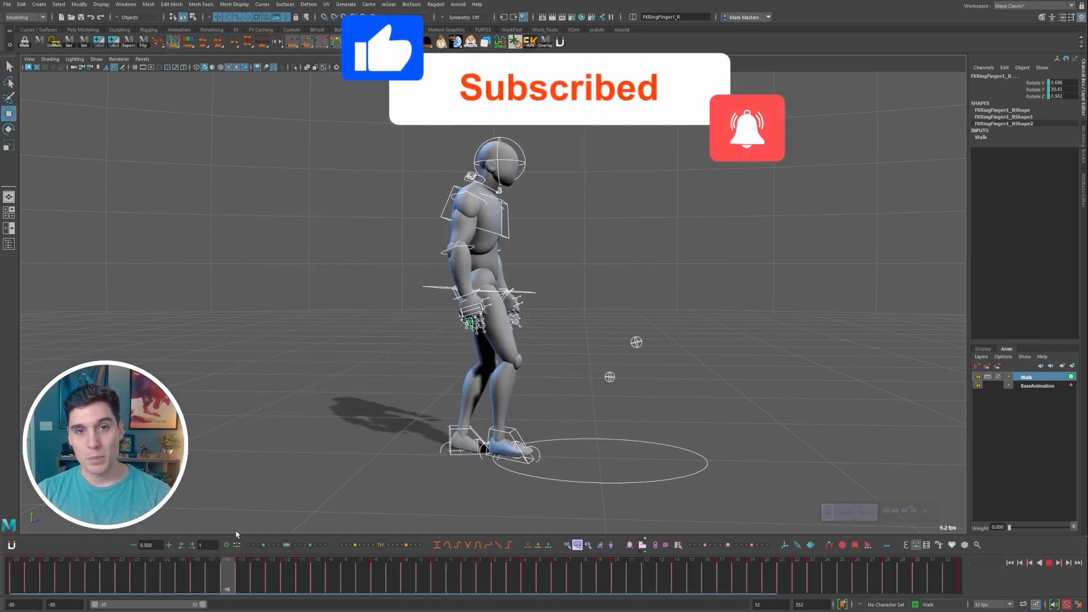
- Play the walk-to-idle blend from frame -30 and examine it from several angles around the character
drag(301, 571, 17, 569)
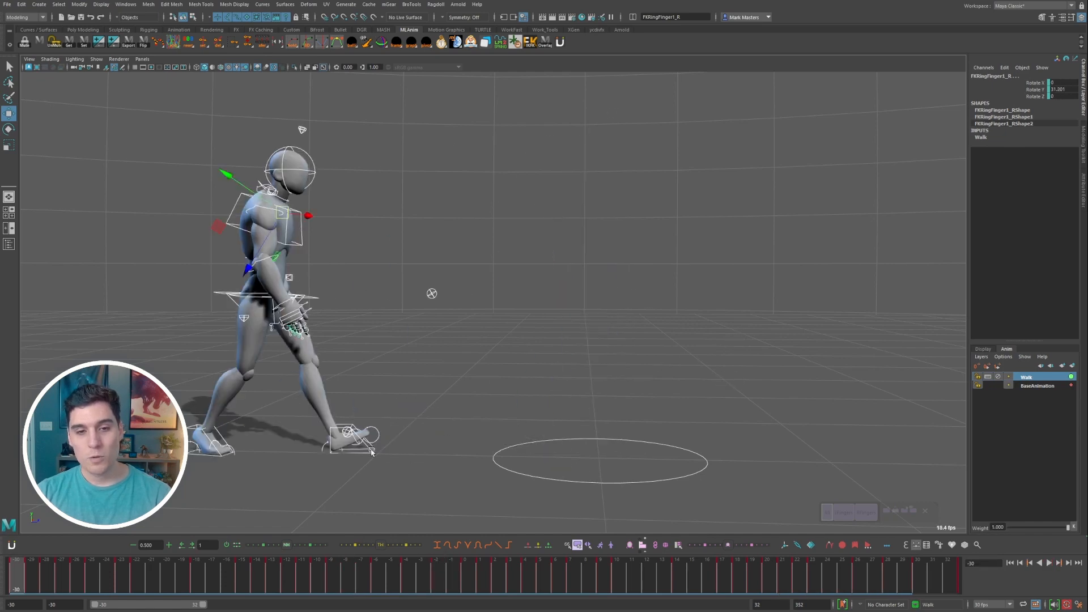
alt+drag(553, 359, 612, 352)
click(1050, 565)
scroll(772, 415, down, 3)
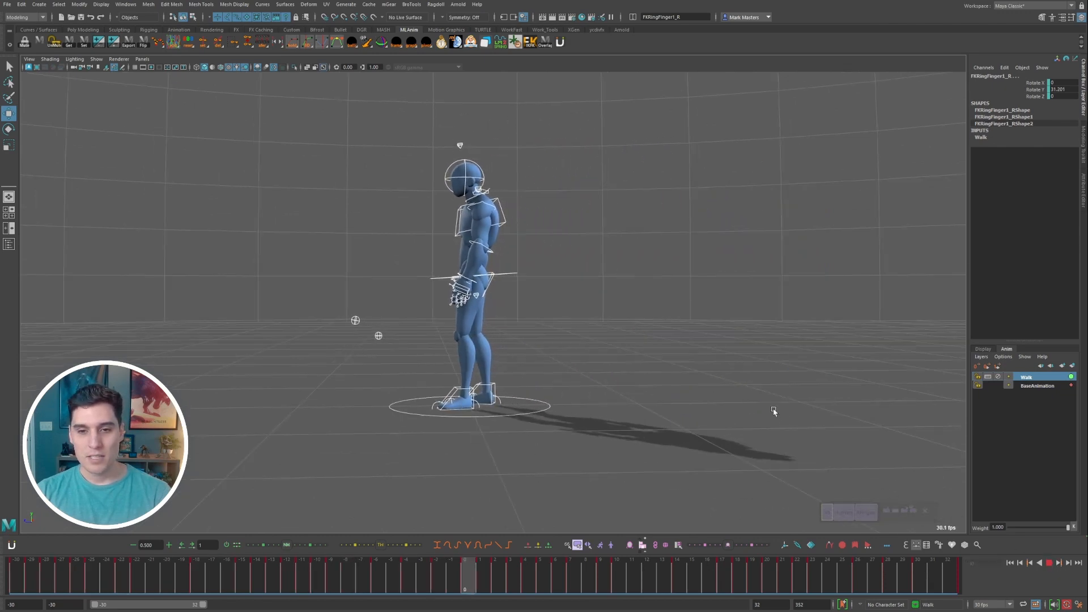
alt+drag(775, 410, 483, 462)
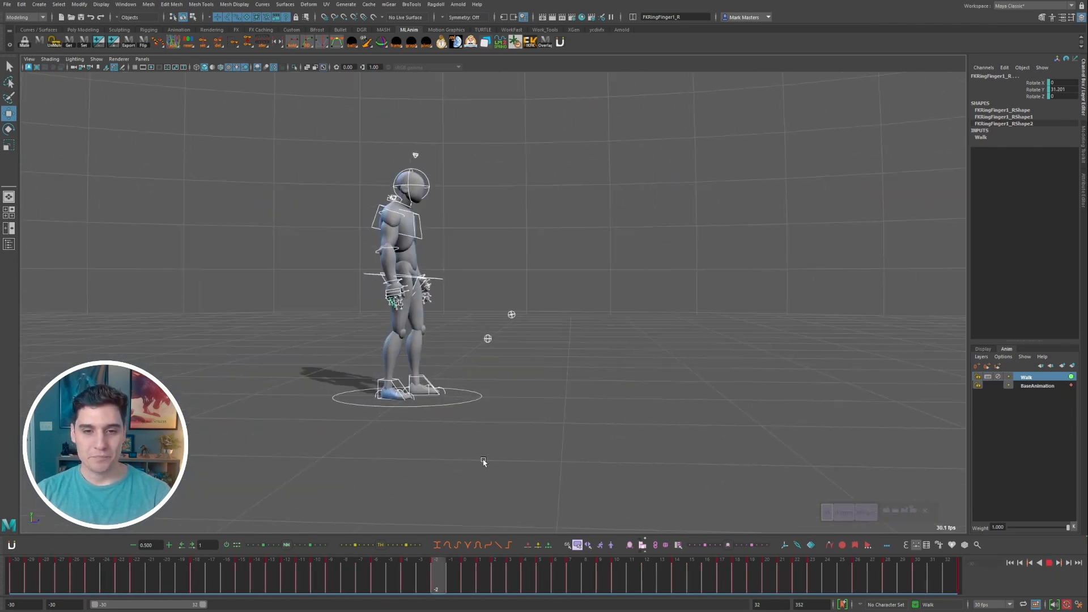
alt+middle_drag(406, 396, 491, 410)
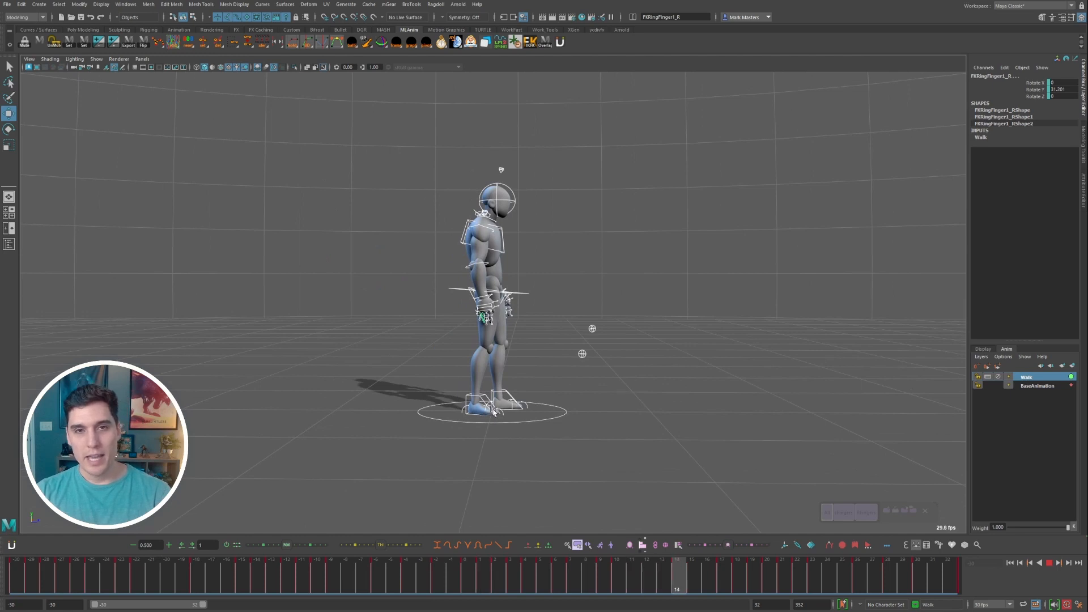
alt+drag(491, 411, 533, 419)
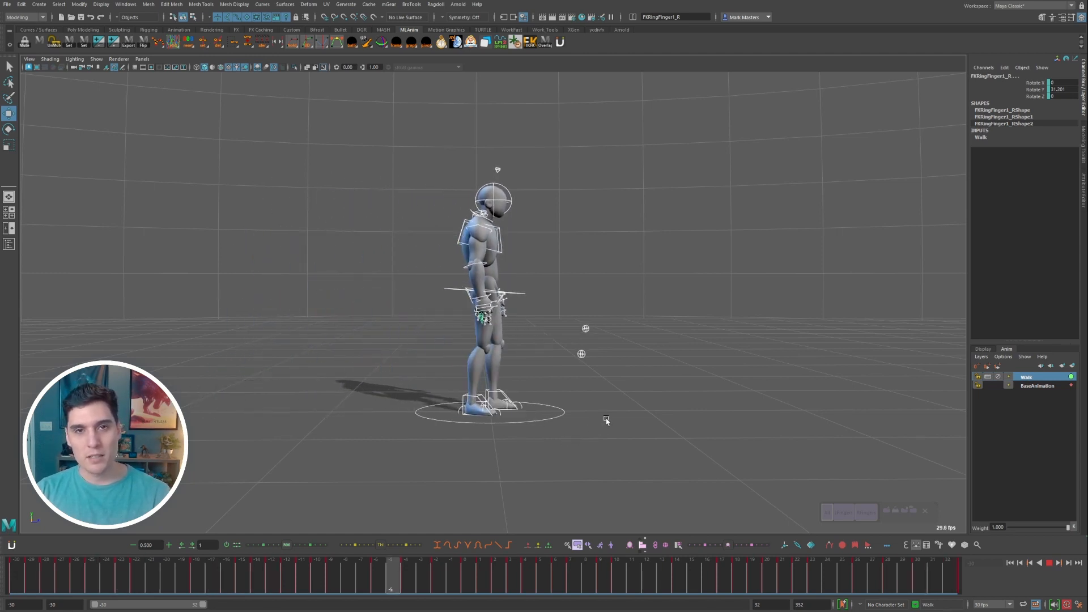
alt+drag(612, 339, 595, 338)
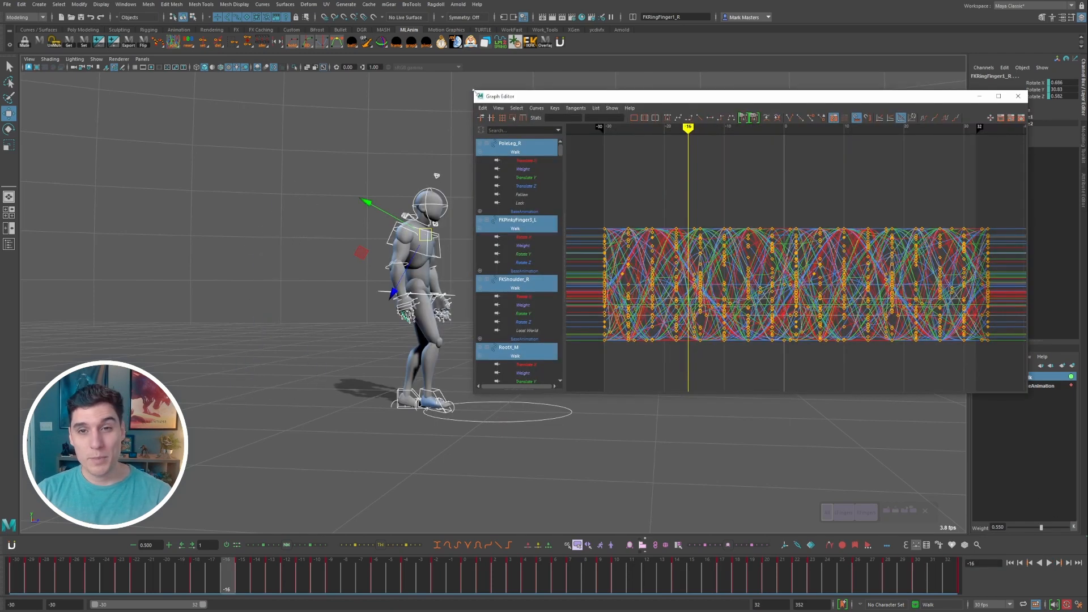
- Resize and place the Graph Editor beside the character so that both the curves and the full figure are in view
drag(474, 91, 466, 78)
alt+middle_drag(333, 165, 300, 160)
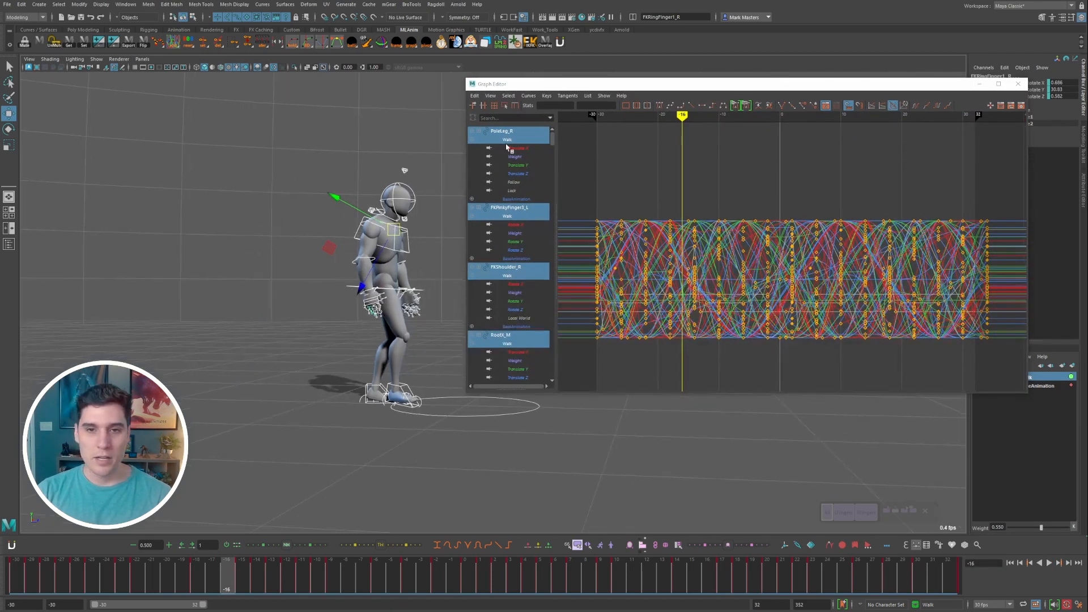
drag(567, 83, 530, 82)
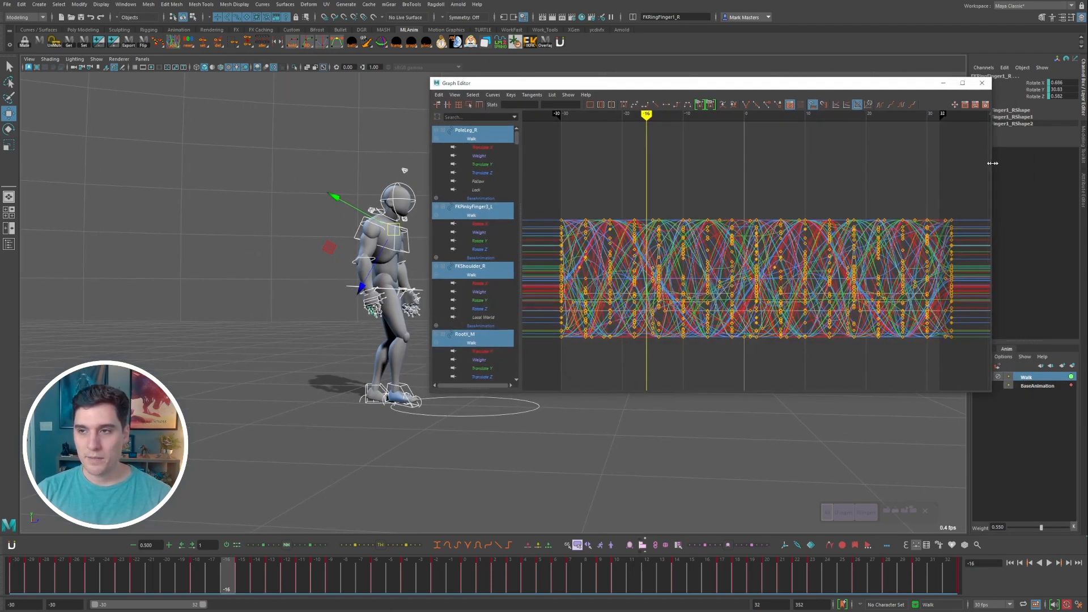
drag(992, 163, 959, 163)
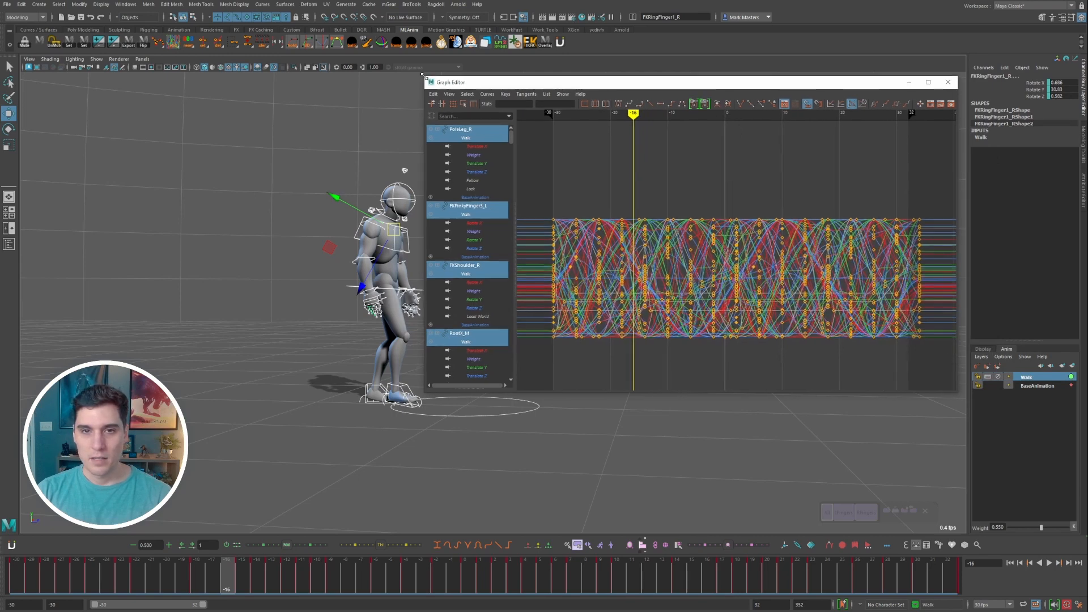
drag(457, 84, 405, 87)
alt+middle_drag(306, 169, 159, 151)
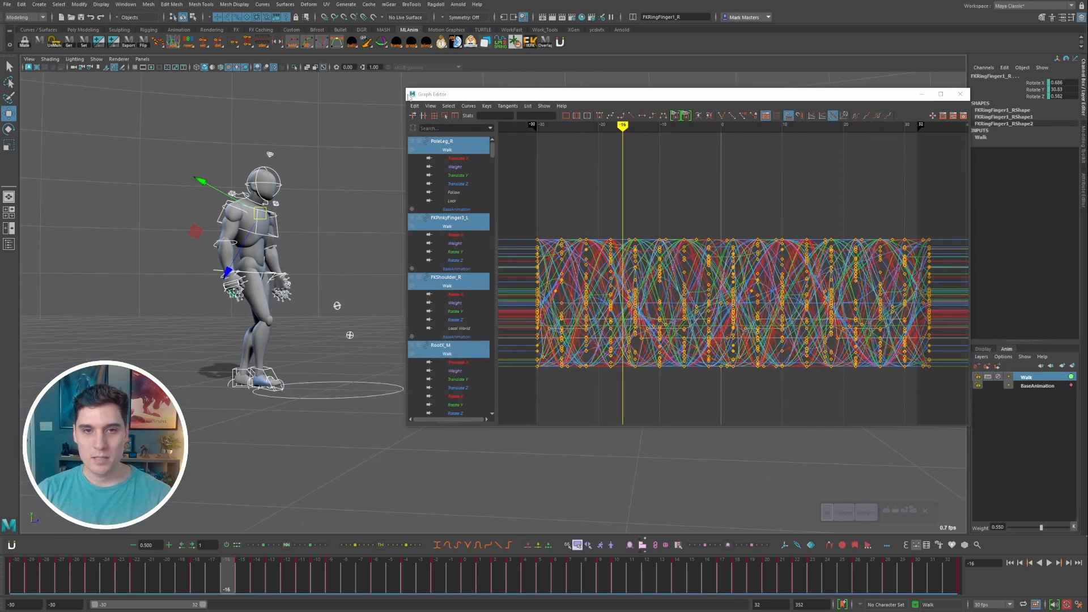
drag(409, 95, 354, 80)
alt+middle_drag(332, 184, 293, 161)
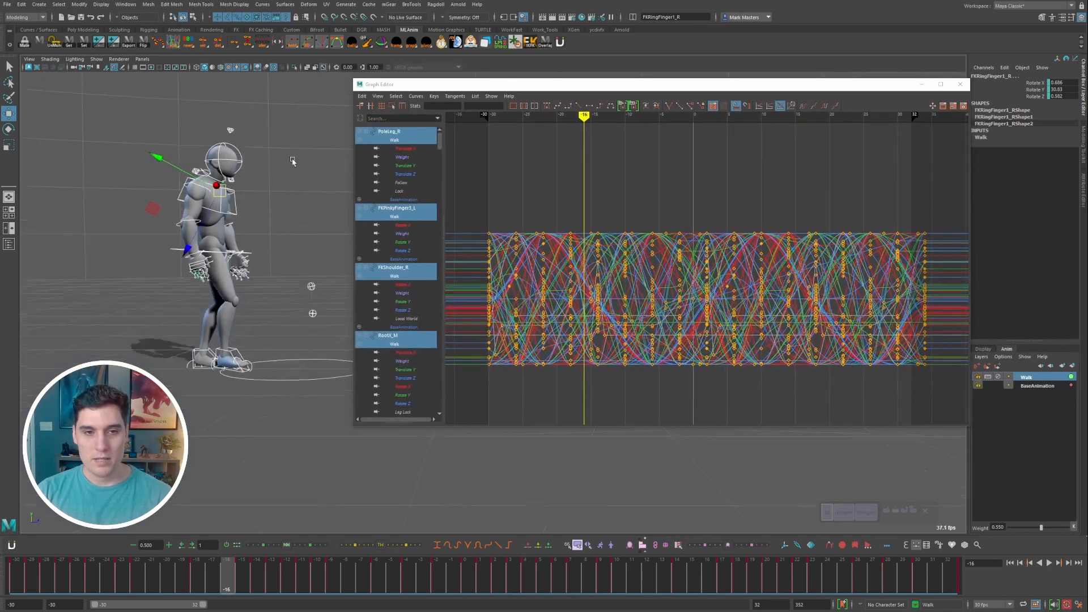
alt+drag(292, 161, 246, 345)
- Select the RootX_M control and isolate the Walk layer's Weight curve in the Graph Editor, framed with room around it
click(241, 253)
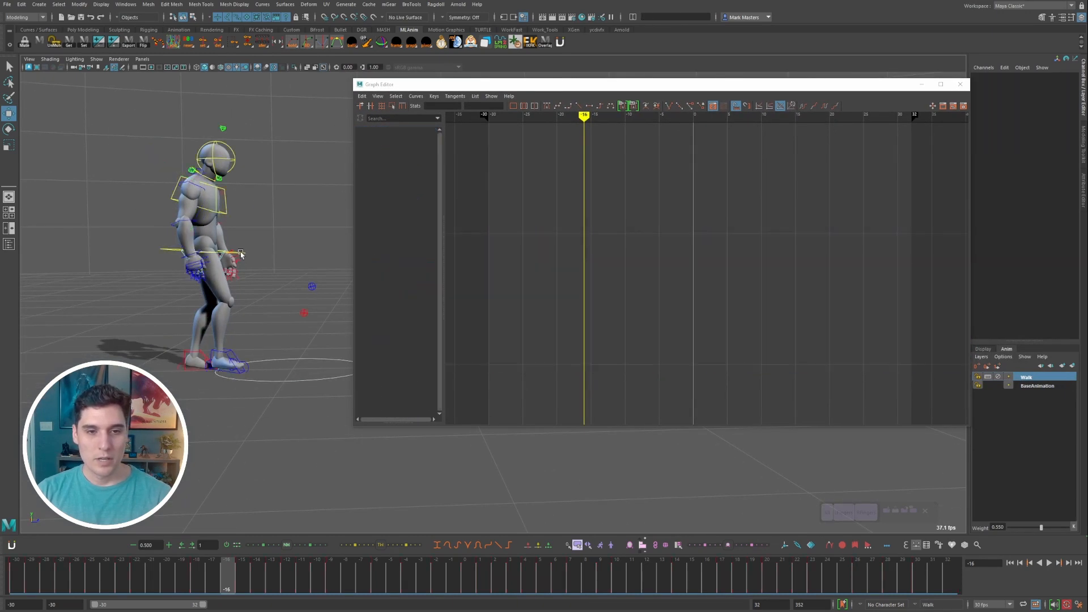
click(241, 254)
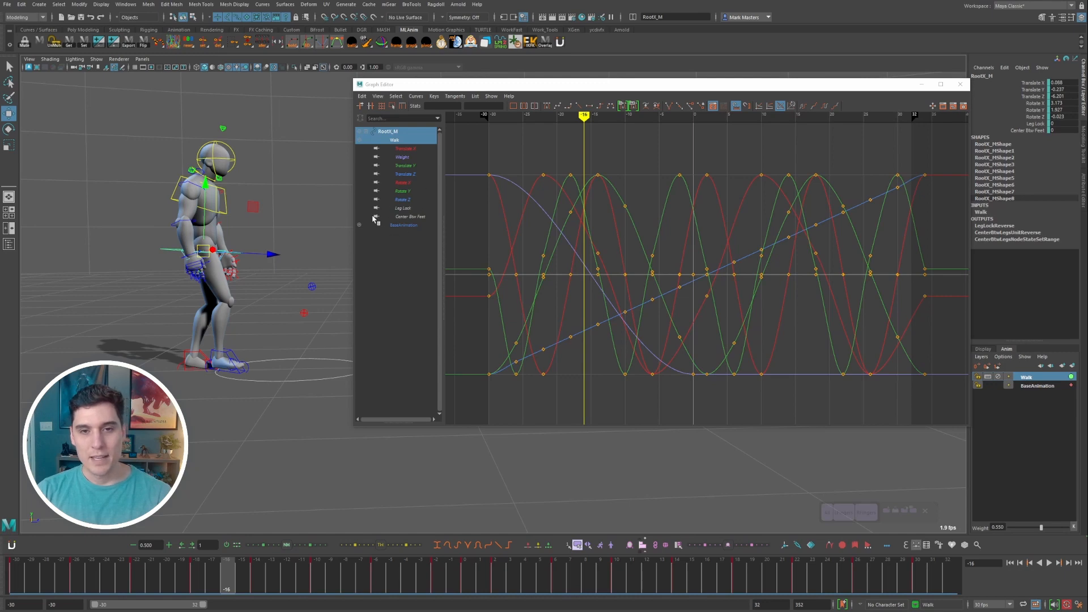
click(410, 159)
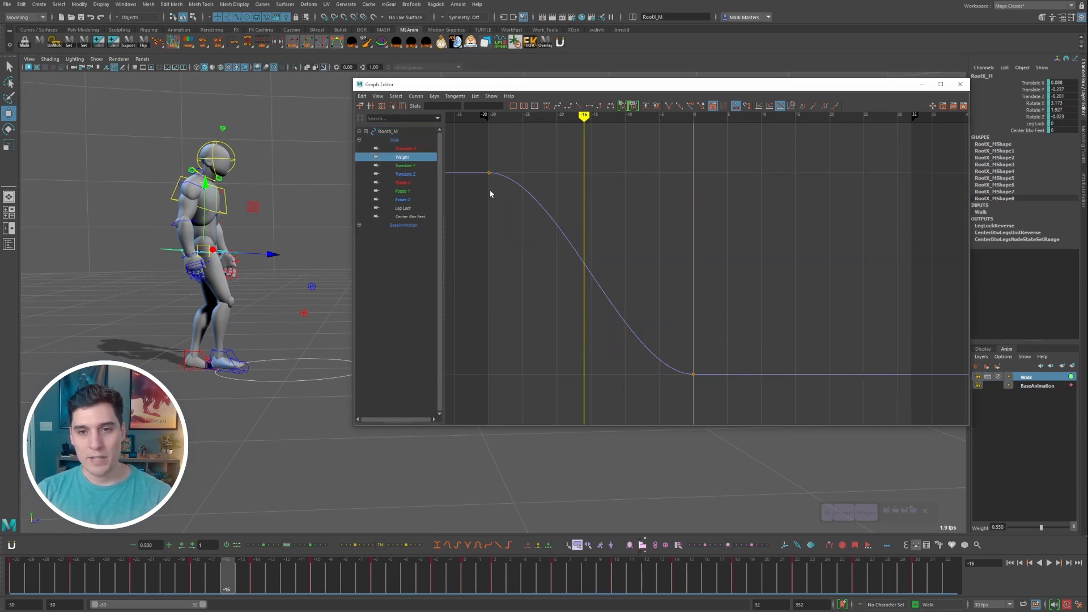
key(f)
alt+shift+right_drag(736, 219, 710, 227)
alt+shift+middle_drag(710, 227, 722, 230)
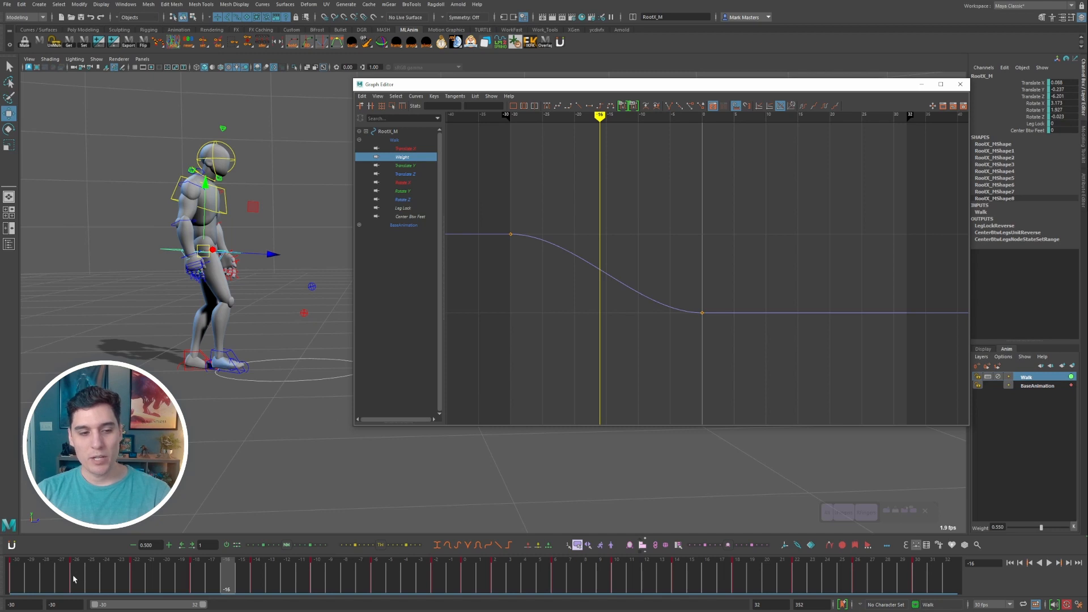
- Play the animation from frame -30 and compare the character's motion with the Walk weight curve
drag(73, 578, 9, 575)
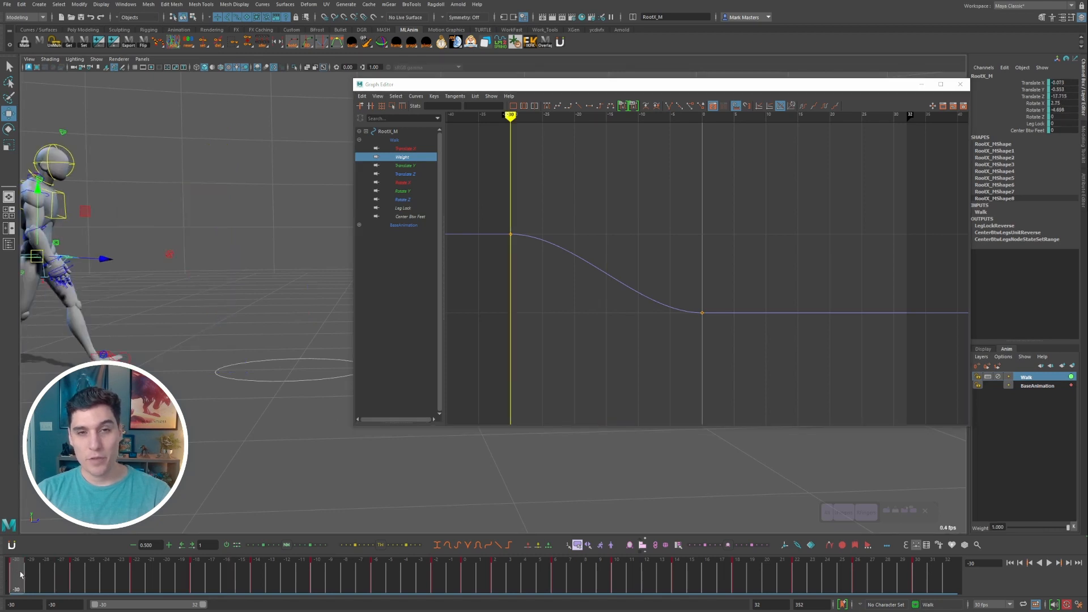
key(alt+v)
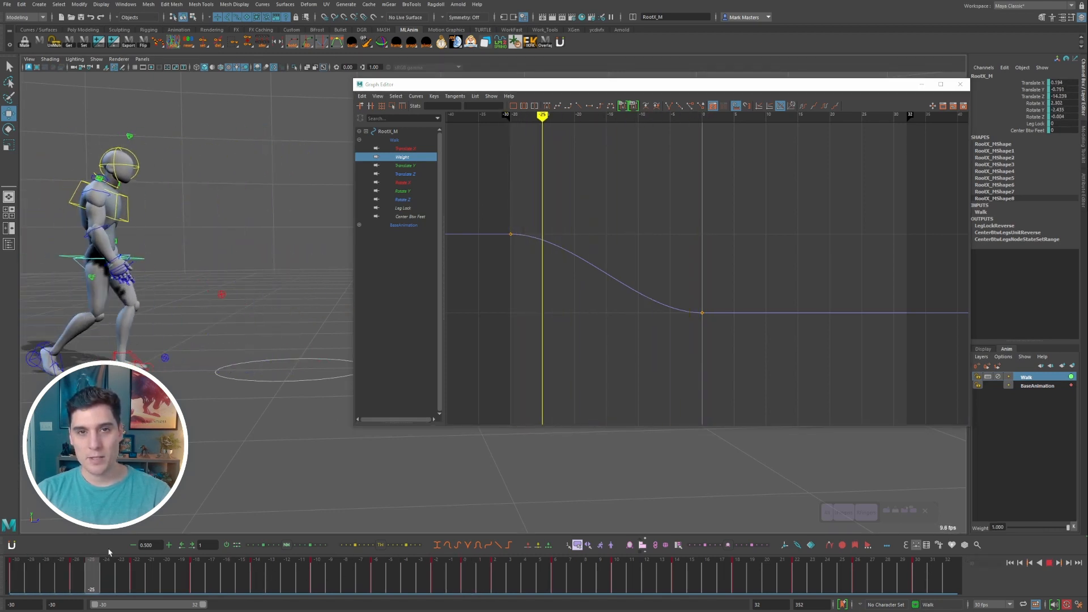
drag(303, 563, 8, 535)
alt+middle_drag(527, 332, 541, 336)
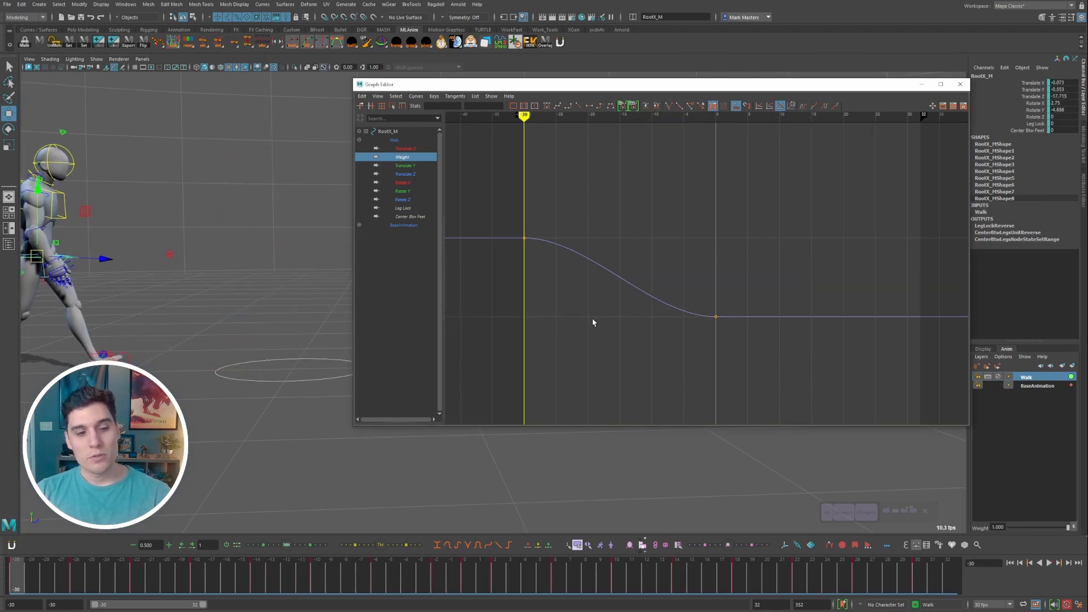
key(alt+v)
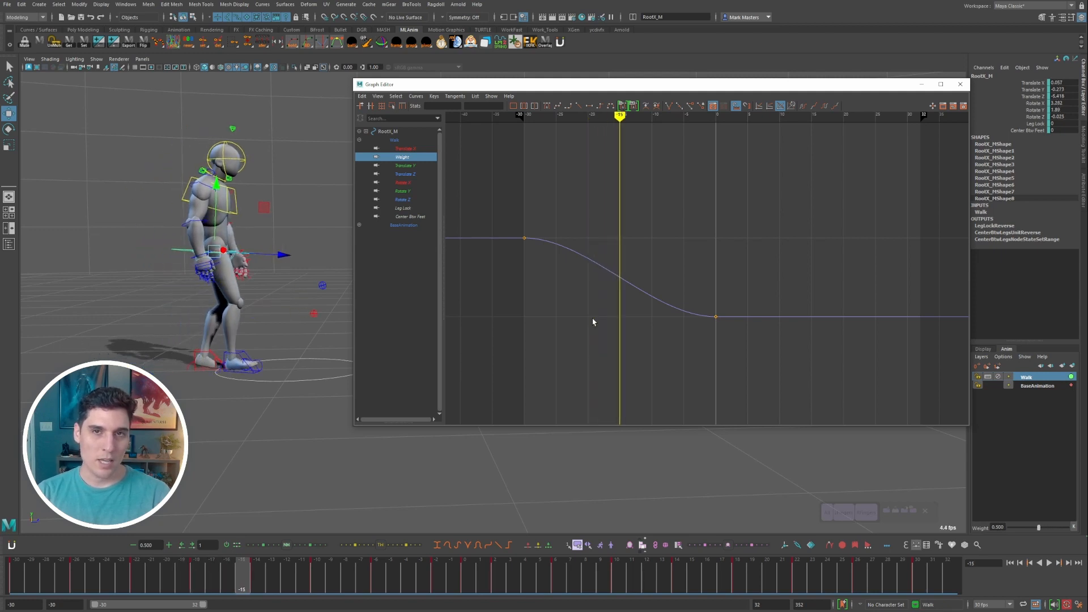
- Move the Walk weight curve's first key to frame -25 and scrub through the shortened blend
click(87, 558)
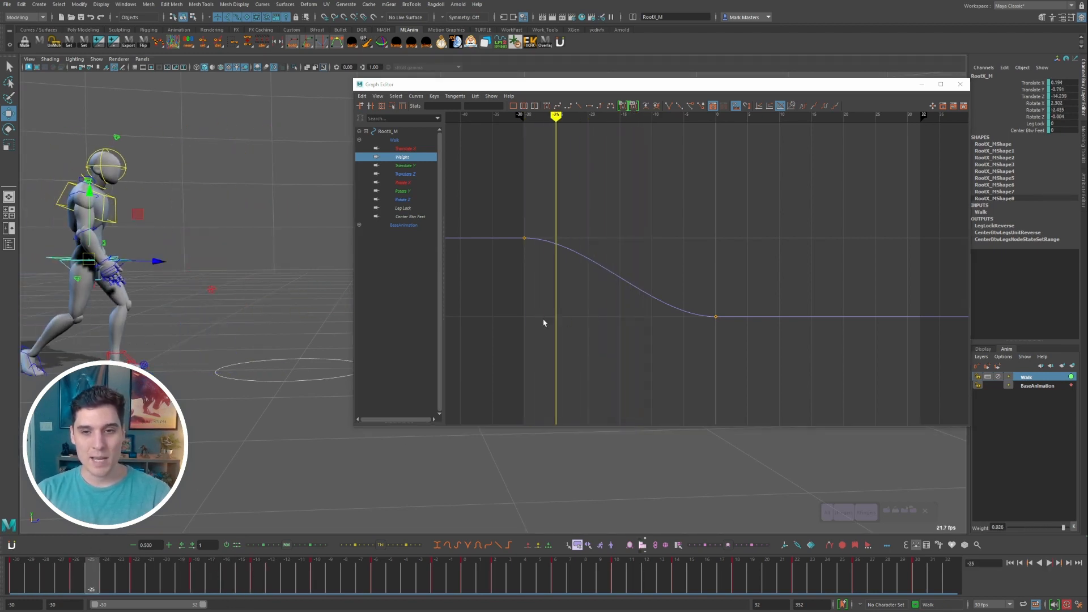
click(524, 238)
shift+middle_drag(558, 278, 591, 276)
drag(78, 574, 375, 577)
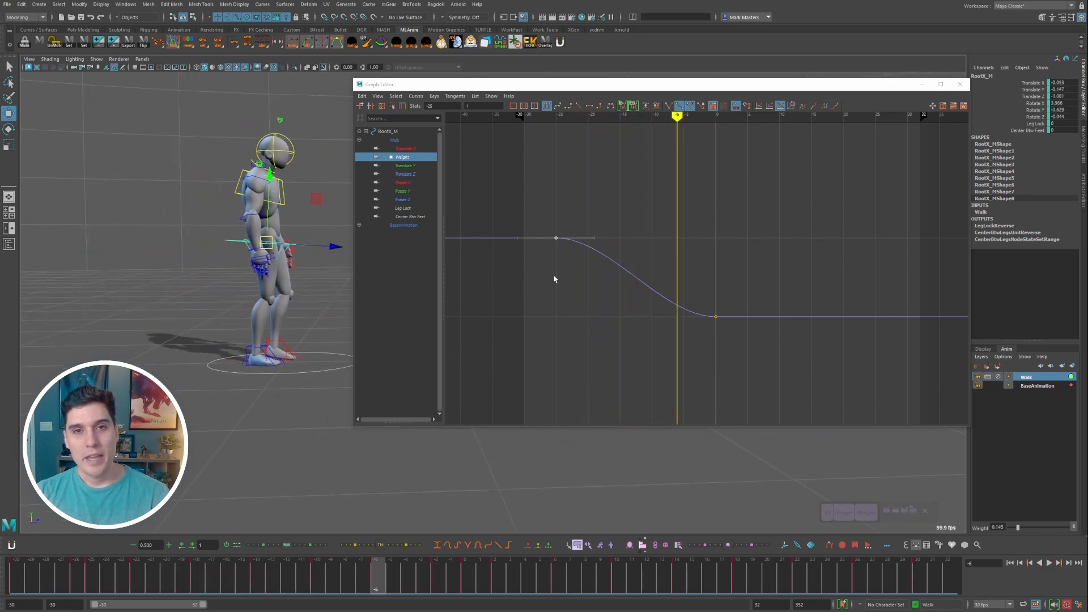
- Try a steep downward tangent on the frame -25 weight key, preview the blend, and undo the tangent change
click(594, 246)
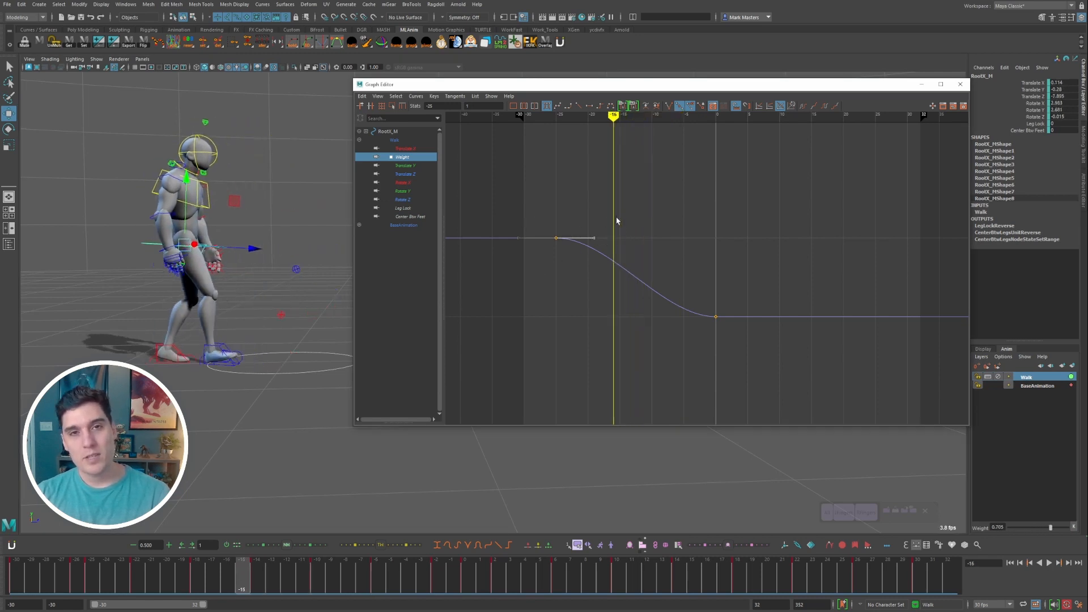
key(alt+period)
key(alt+period)
key(alt+period)
key(alt+period)
alt+middle_drag(293, 229, 289, 222)
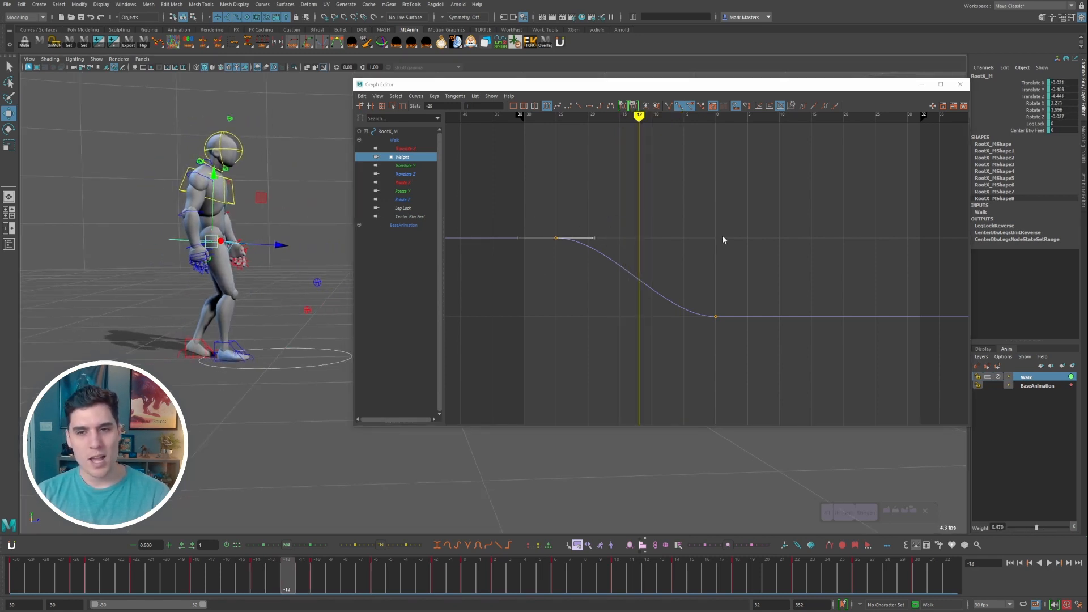
middle_drag(723, 239, 709, 269)
key(alt+comma)
key(alt+comma)
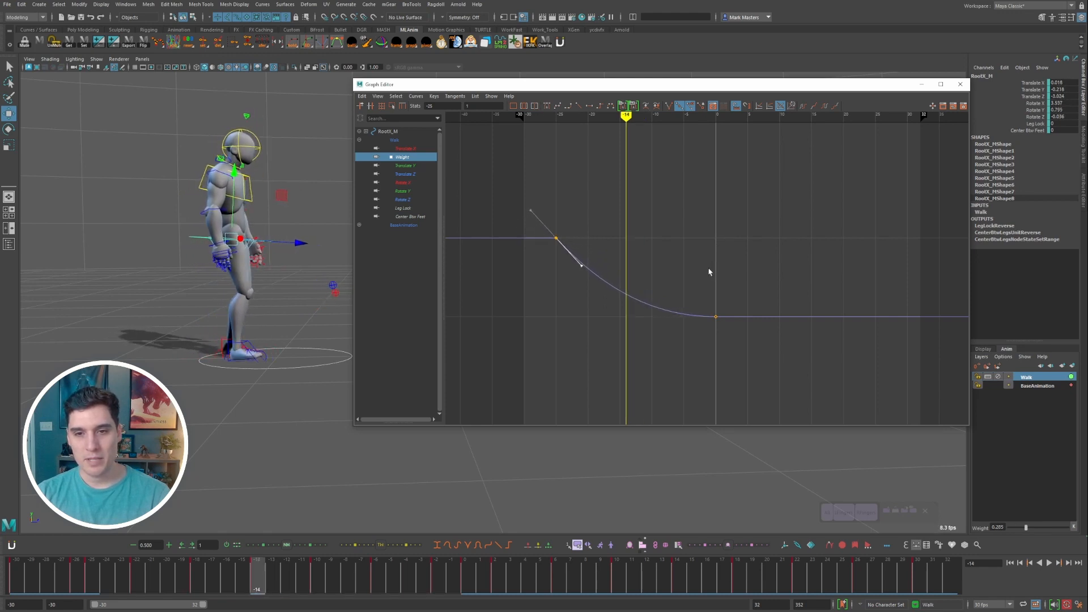
drag(614, 117, 563, 153)
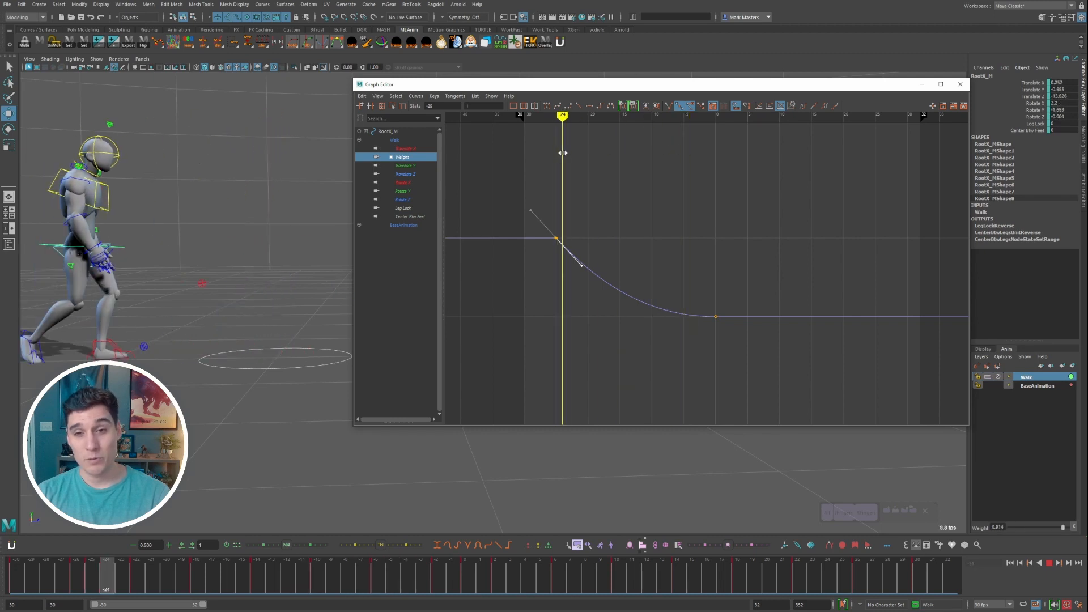
key(ctrl+z)
key(ctrl+z)
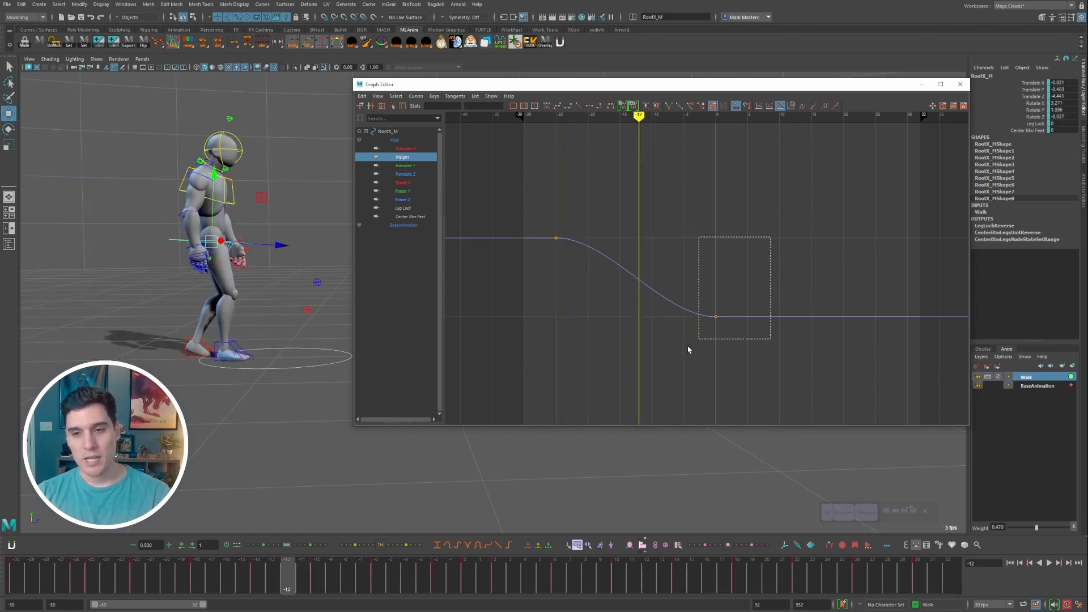
- Steepen the incoming tangent of the weight key at frame 0 and play the blend from frame -25
middle_drag(635, 342, 639, 305)
mouse_move(639, 116)
mouse_down()
mouse_move(579, 123)
mouse_move(728, 116)
mouse_move(555, 116)
mouse_up()
alt+drag(322, 236, 342, 245)
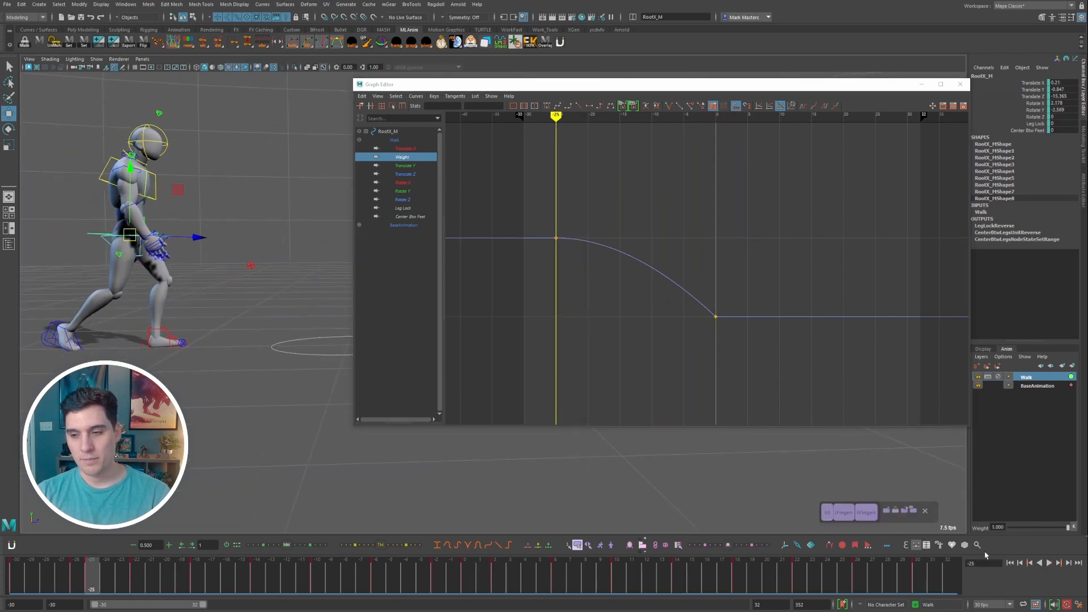
click(1053, 564)
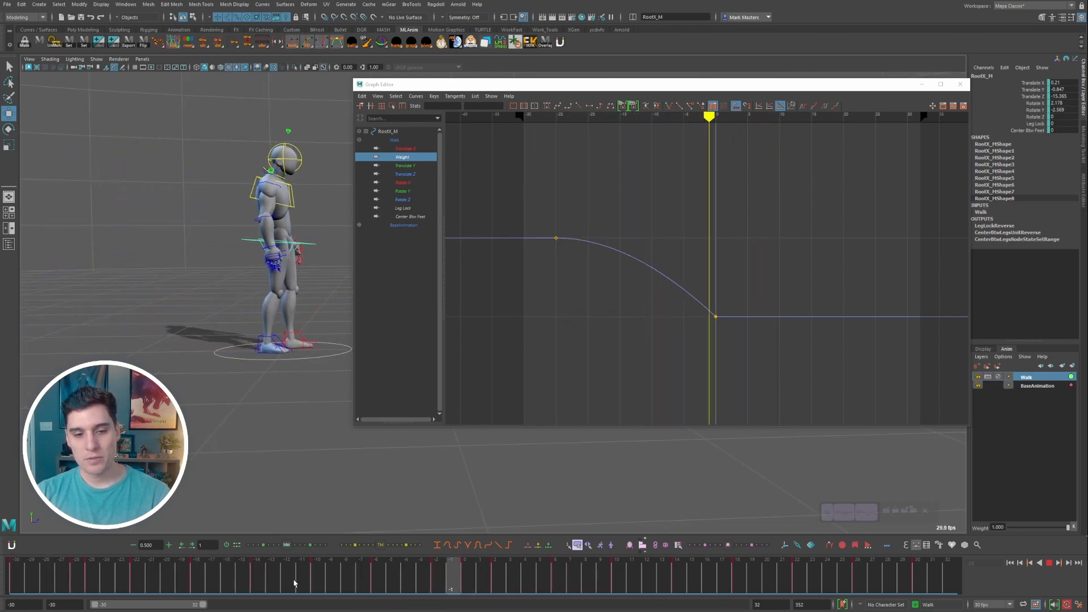
click(1050, 563)
- Move the Walk layer's zero-weight key from frame 0 to frame 11 to extend the blend
key(comma)
key(comma)
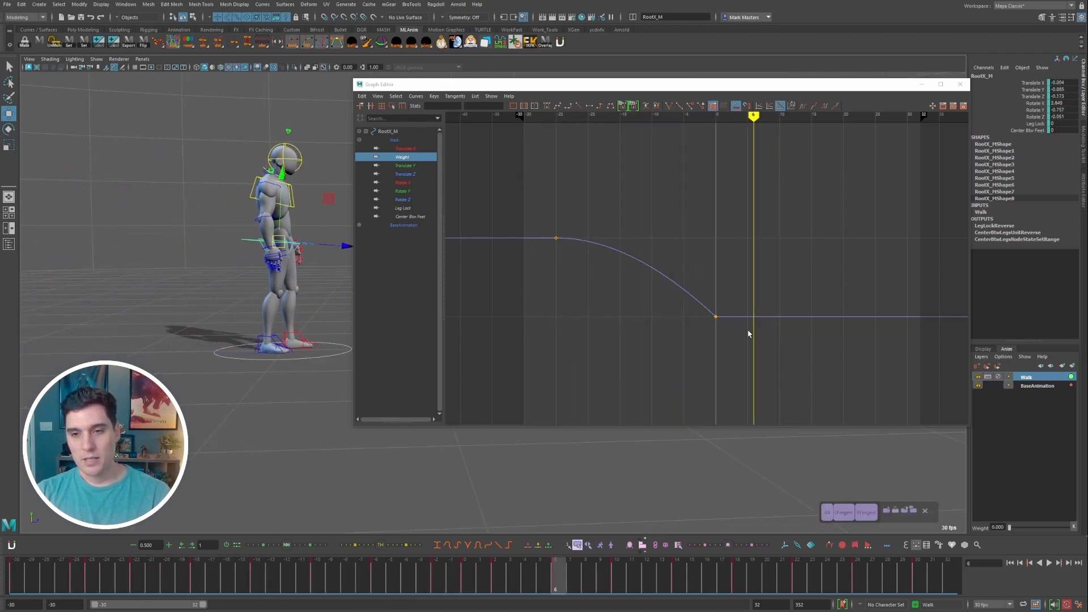
key(comma)
drag(785, 244, 670, 376)
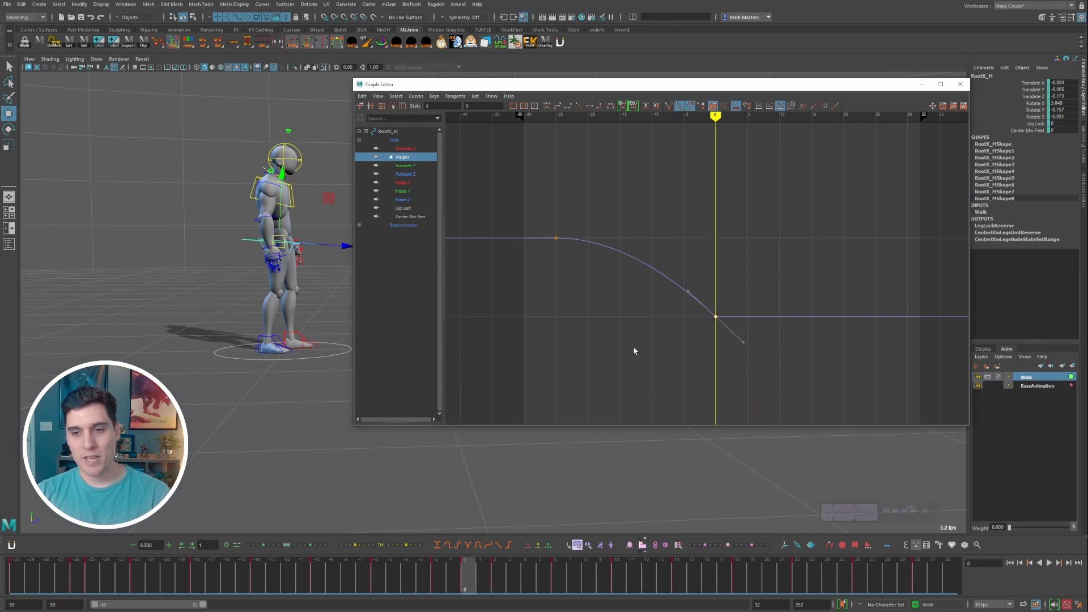
shift+middle_drag(642, 348, 708, 352)
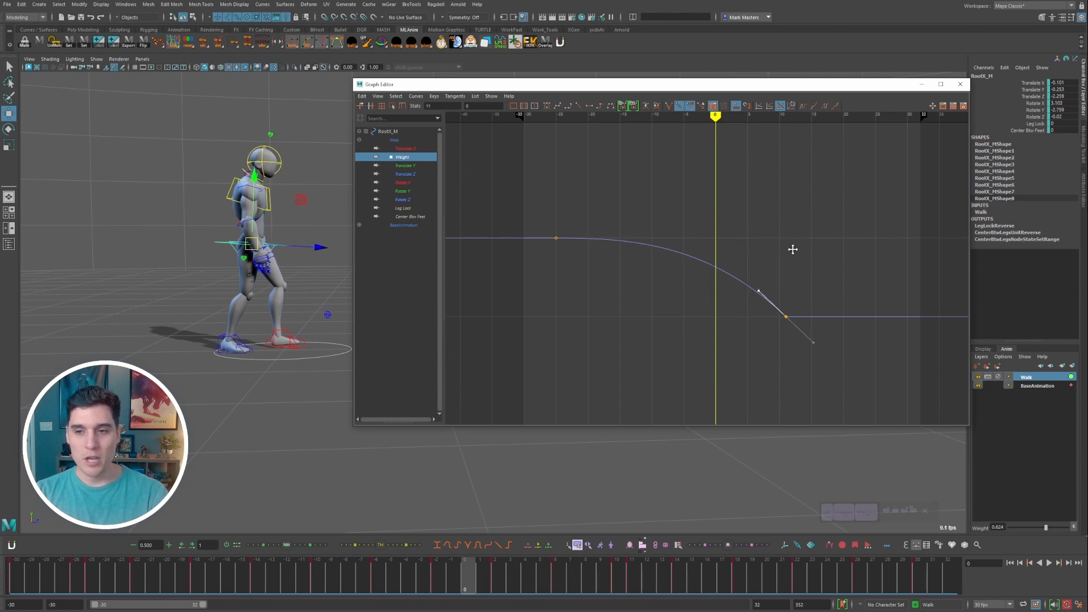
- Play the extended blend and check the character's pose around frames 5 and 6
alt+middle_drag(825, 255, 780, 254)
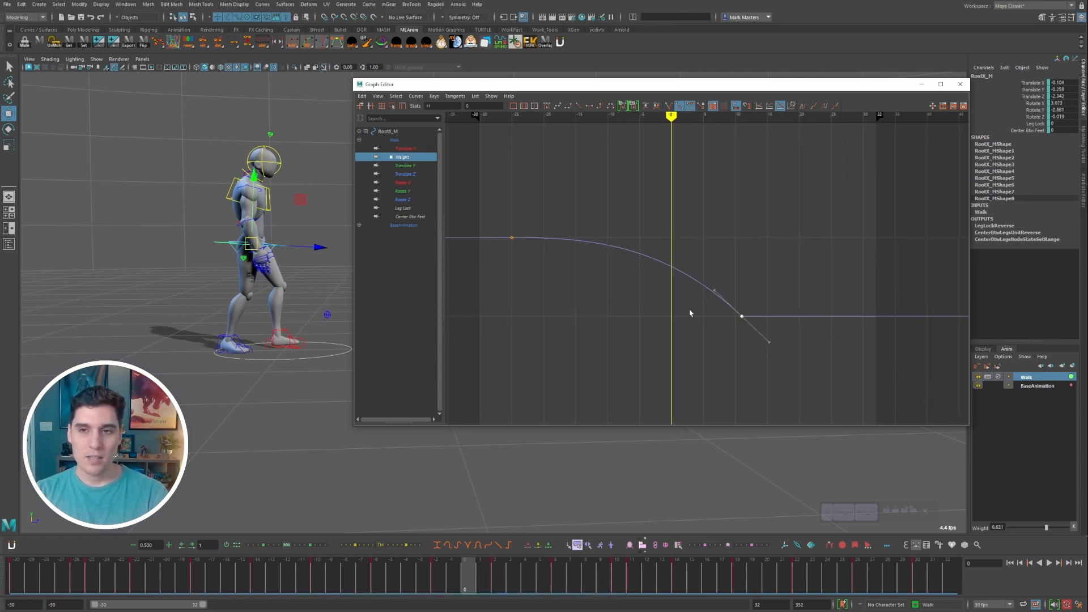
key(alt+v)
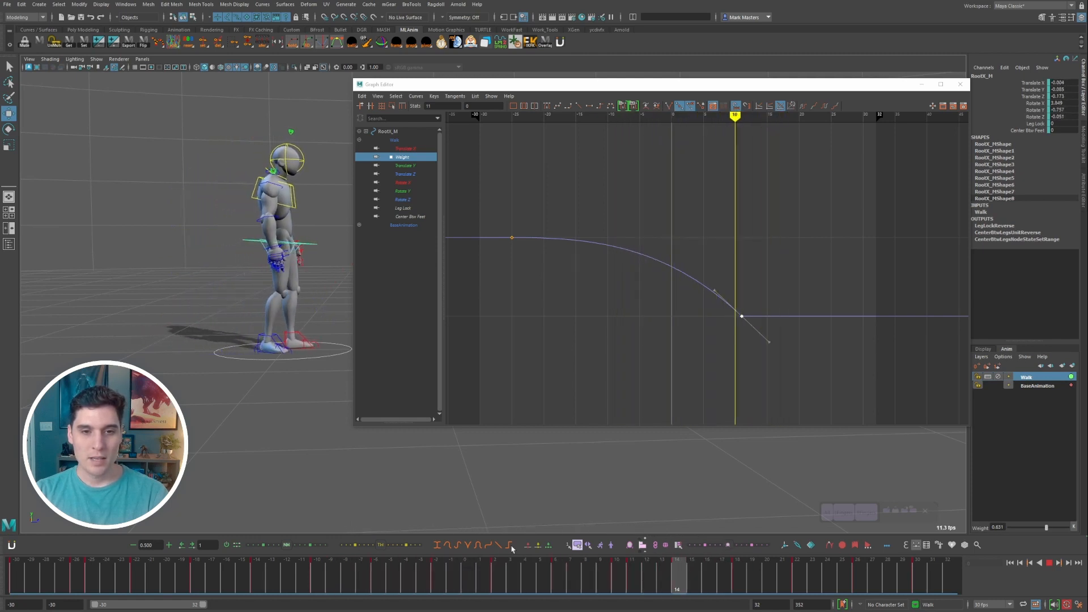
key(Escape)
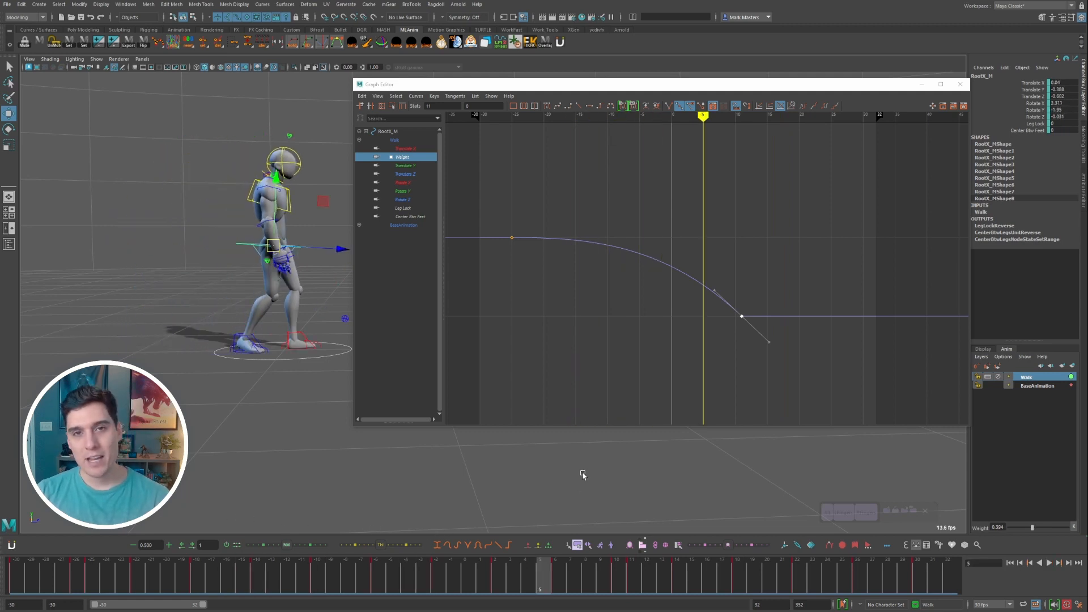
click(562, 585)
alt+middle_drag(322, 418, 279, 380)
mouse_move(556, 590)
mouse_down()
mouse_move(526, 584)
mouse_move(559, 584)
mouse_up()
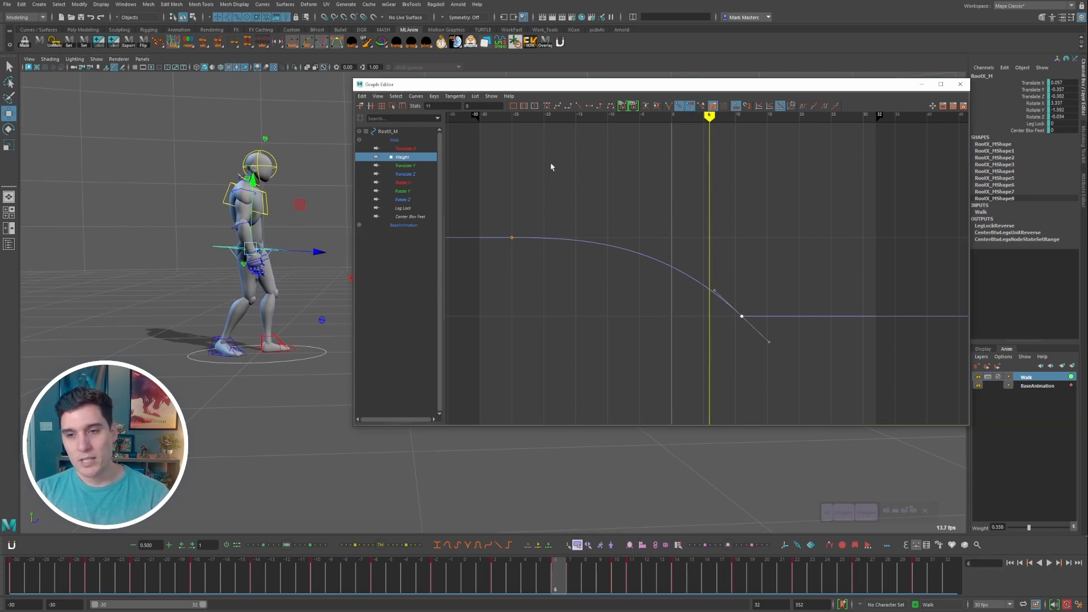
- Try setting the Walk layer's frame 11 weight key to 1, scrub the full walk past frame 11, and undo the change
key(Return)
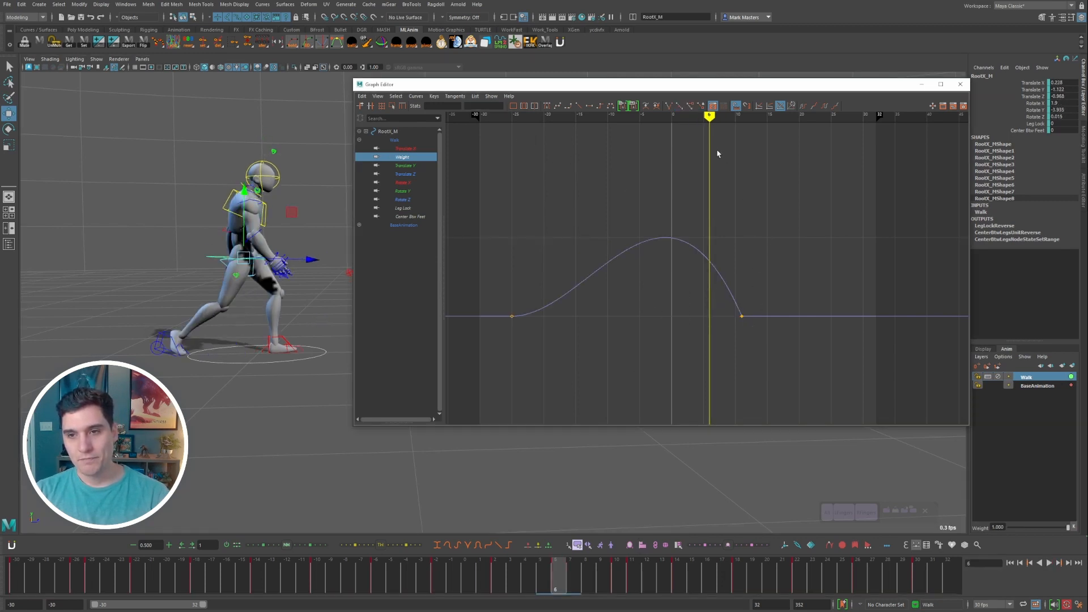
drag(711, 117, 748, 119)
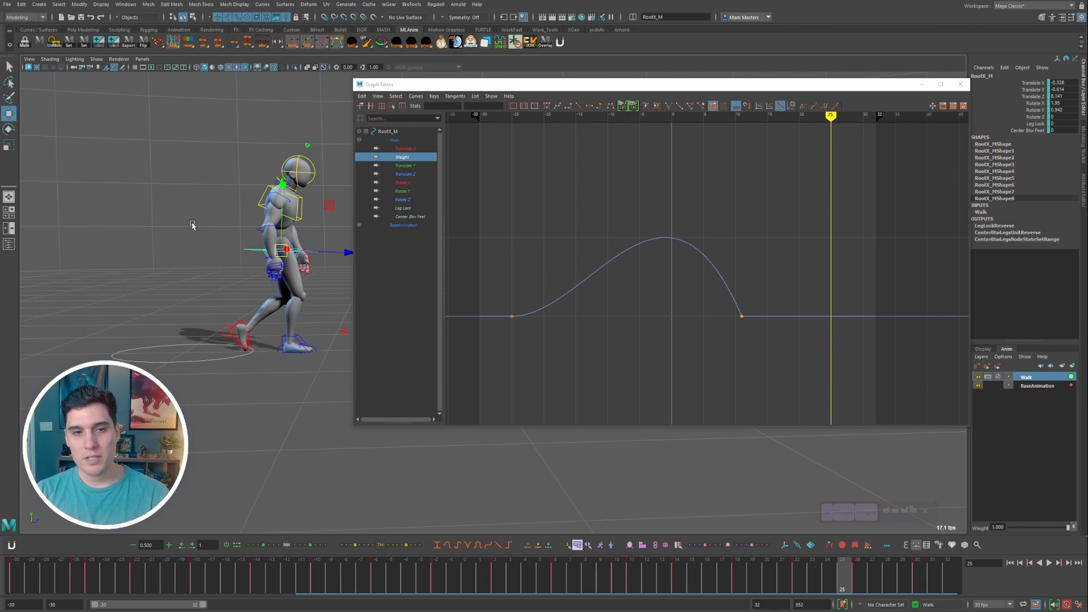
alt+drag(190, 221, 200, 220)
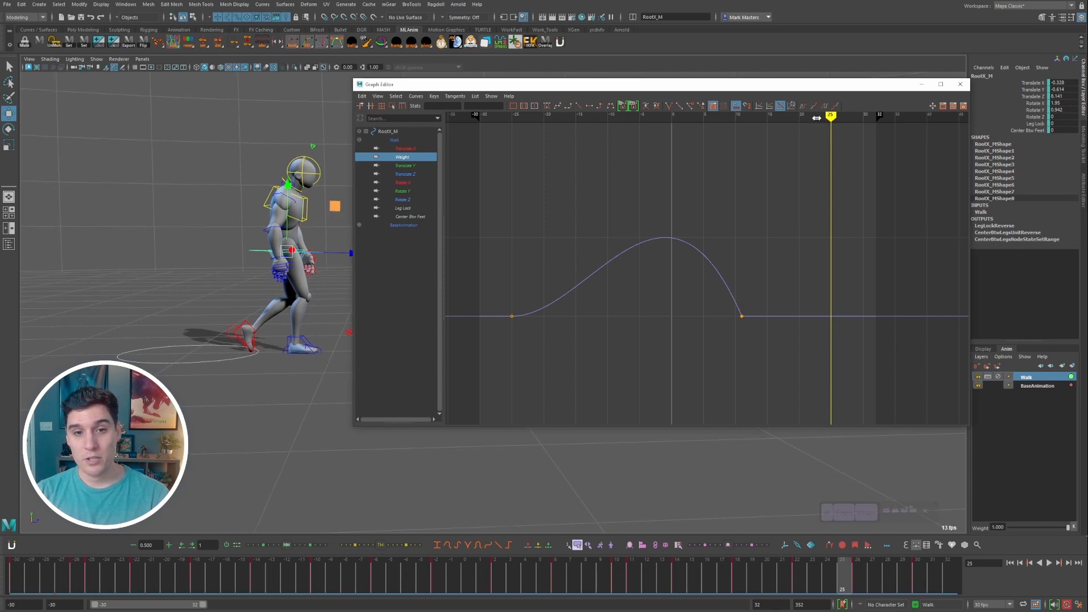
mouse_move(816, 117)
mouse_down()
mouse_move(755, 118)
mouse_move(826, 119)
mouse_move(719, 131)
mouse_move(874, 151)
mouse_move(712, 164)
mouse_up()
key(ctrl+z)
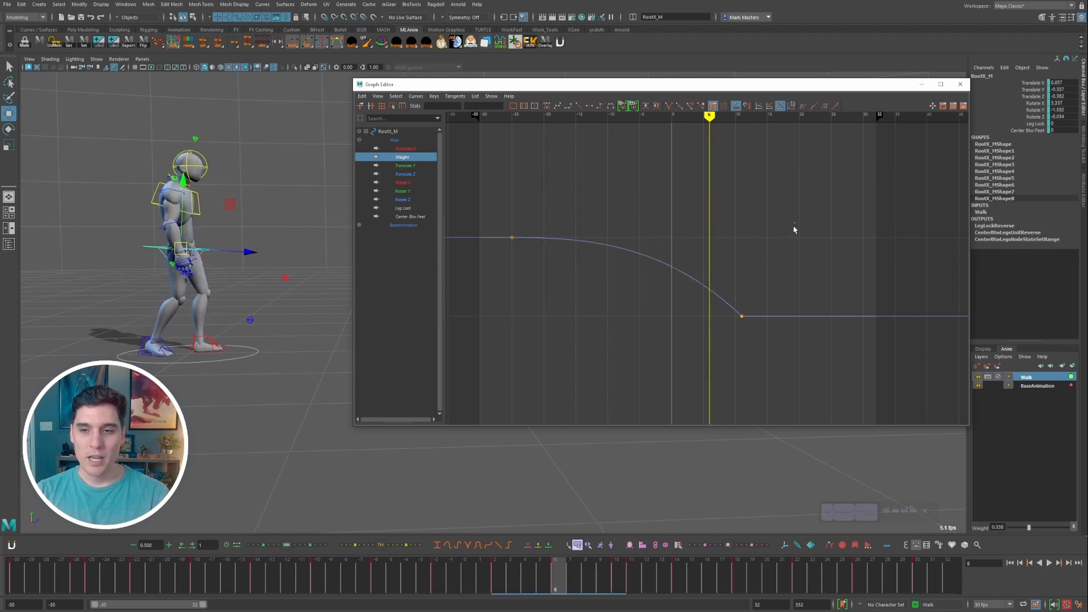
key(ctrl+z)
key(ctrl+z)
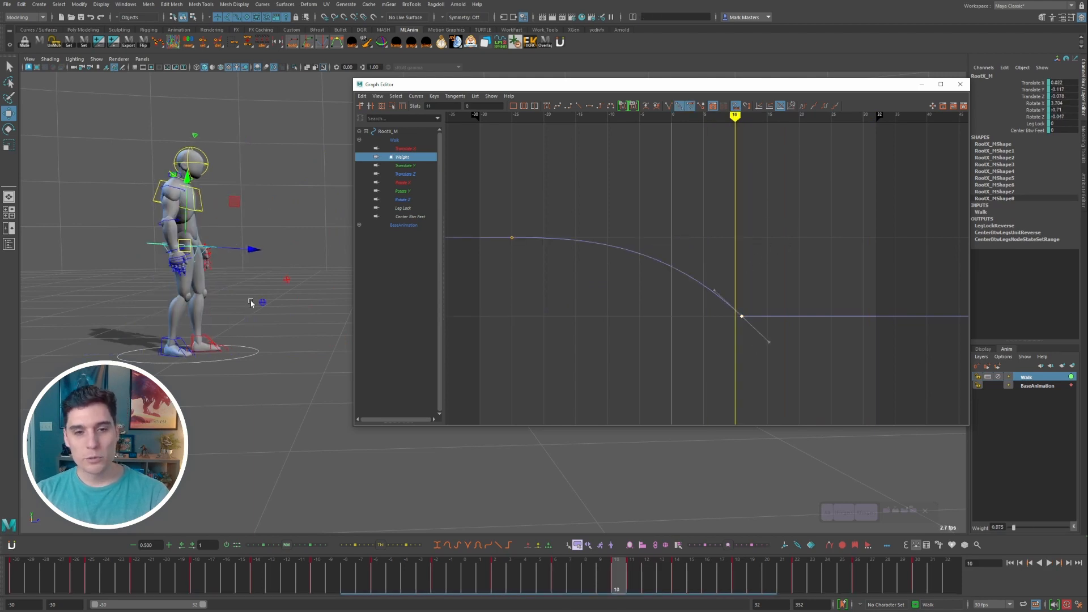
- Move the Walk layer's zero-weight key from frame 11 to frame 15 and scrub the lengthened blend
key(alt+period)
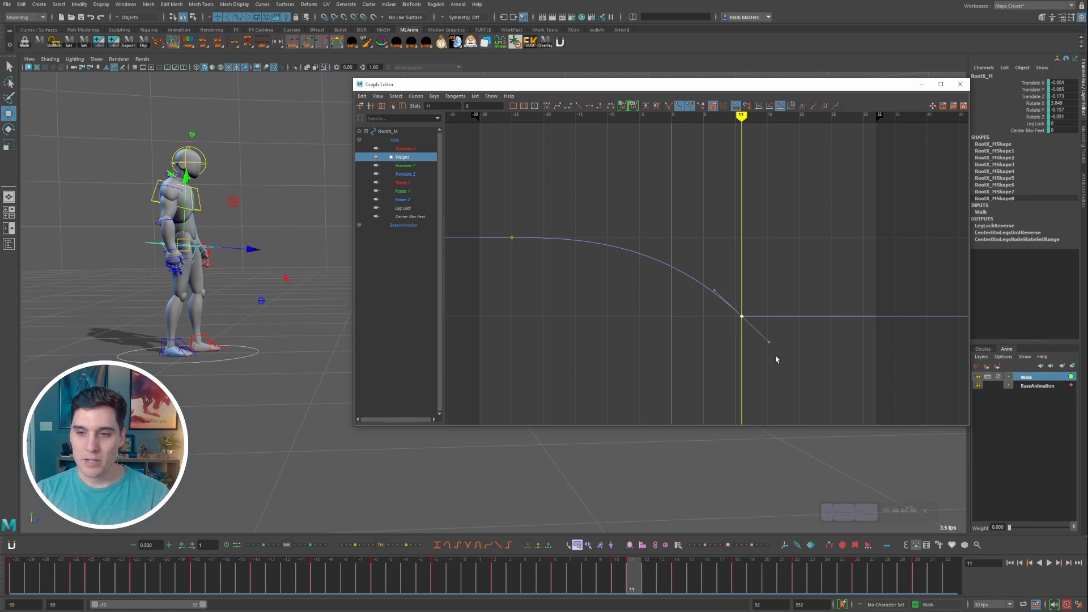
shift+middle_drag(776, 359, 800, 362)
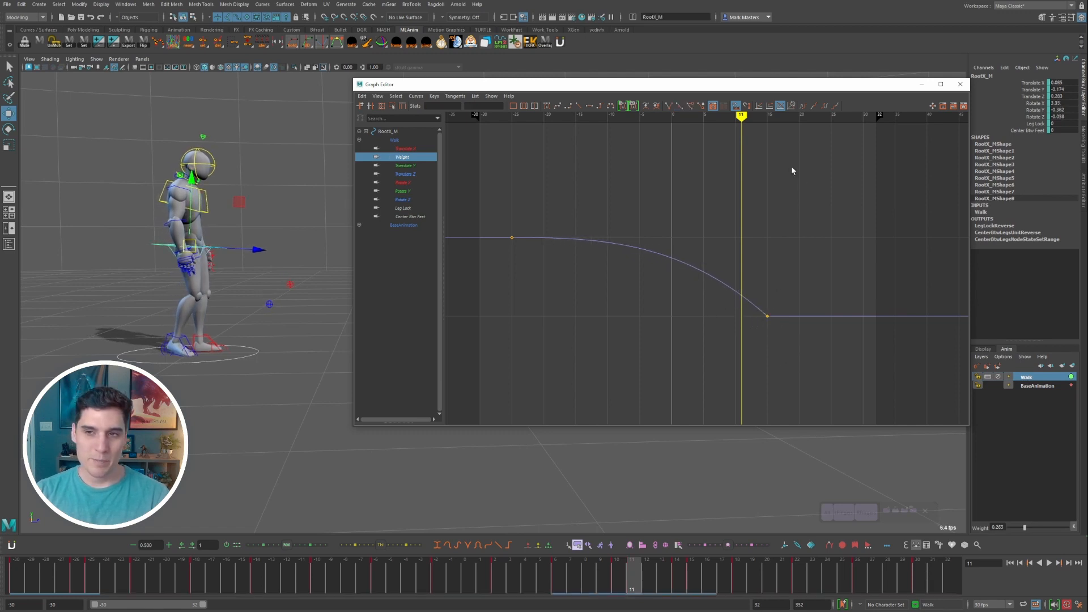
mouse_move(740, 116)
mouse_down()
mouse_move(646, 115)
mouse_move(773, 115)
mouse_move(702, 115)
mouse_move(786, 129)
mouse_move(685, 130)
mouse_up()
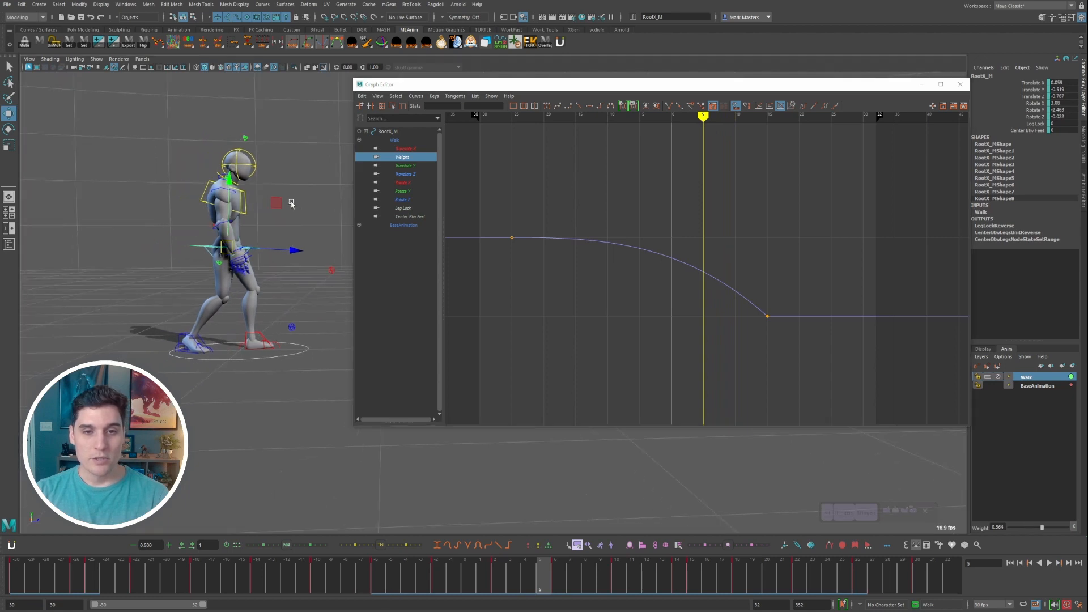
- Play and scrub the blend between about frames 2 and 17, watching the character settle into the idle up close
drag(370, 87, 380, 81)
scroll(291, 160, up, 2)
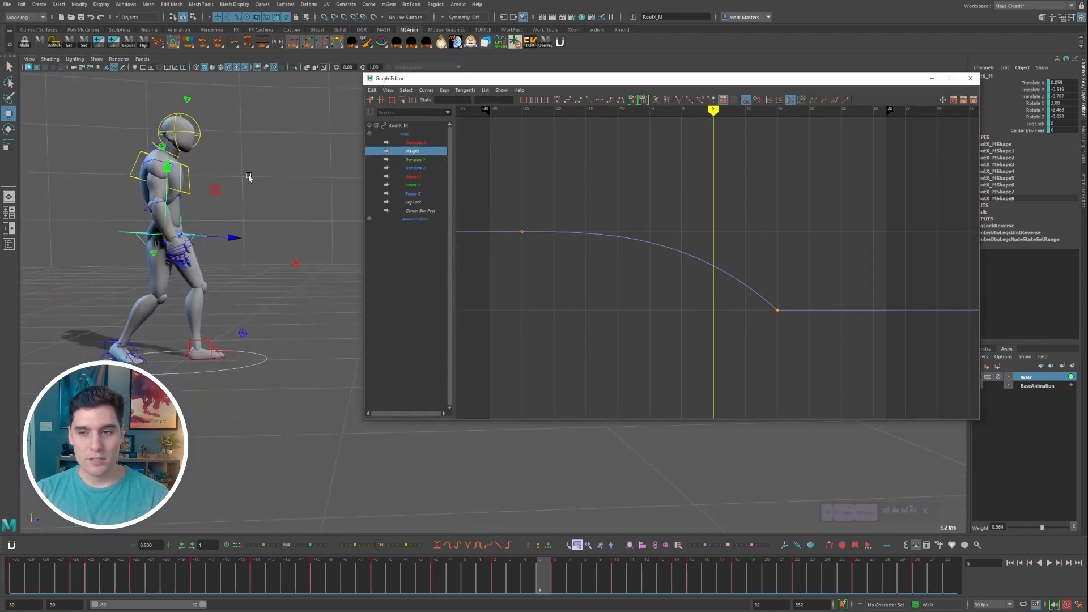
alt+middle_drag(247, 177, 288, 173)
key(alt+v)
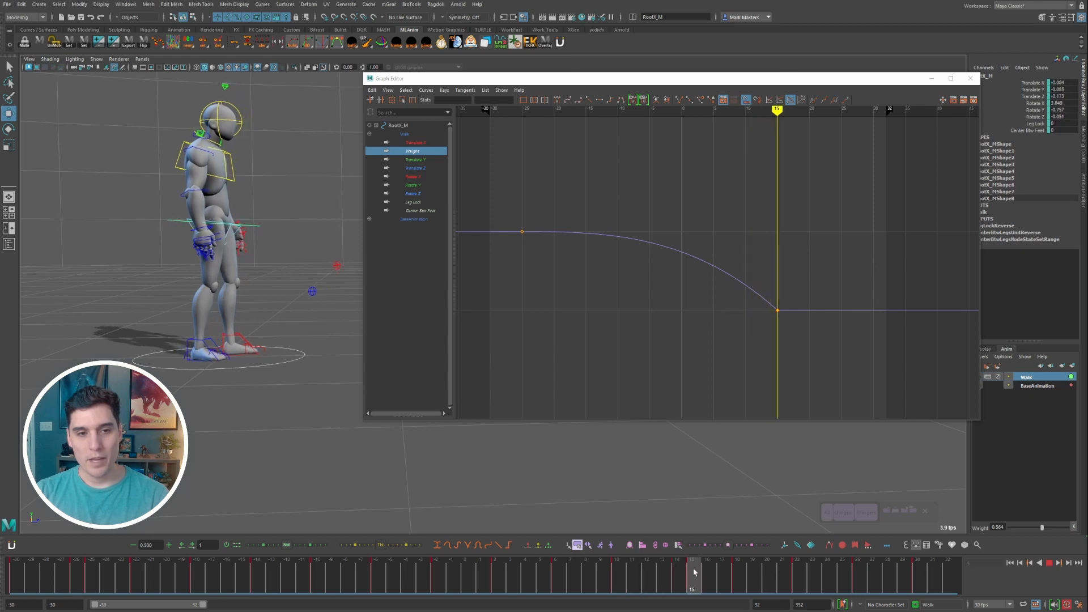
drag(726, 572, 497, 541)
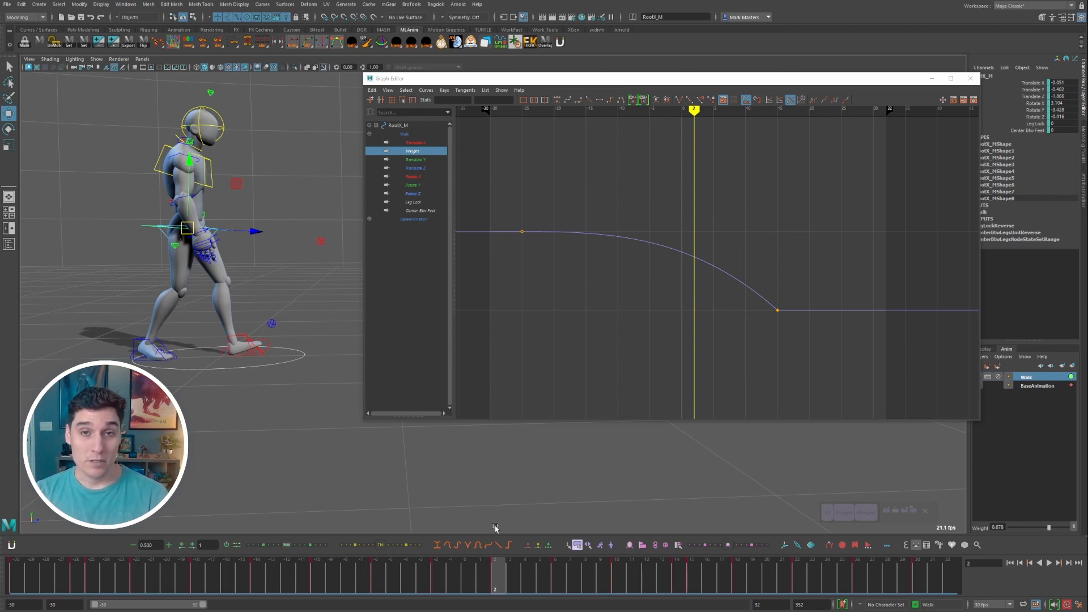
key(alt+v)
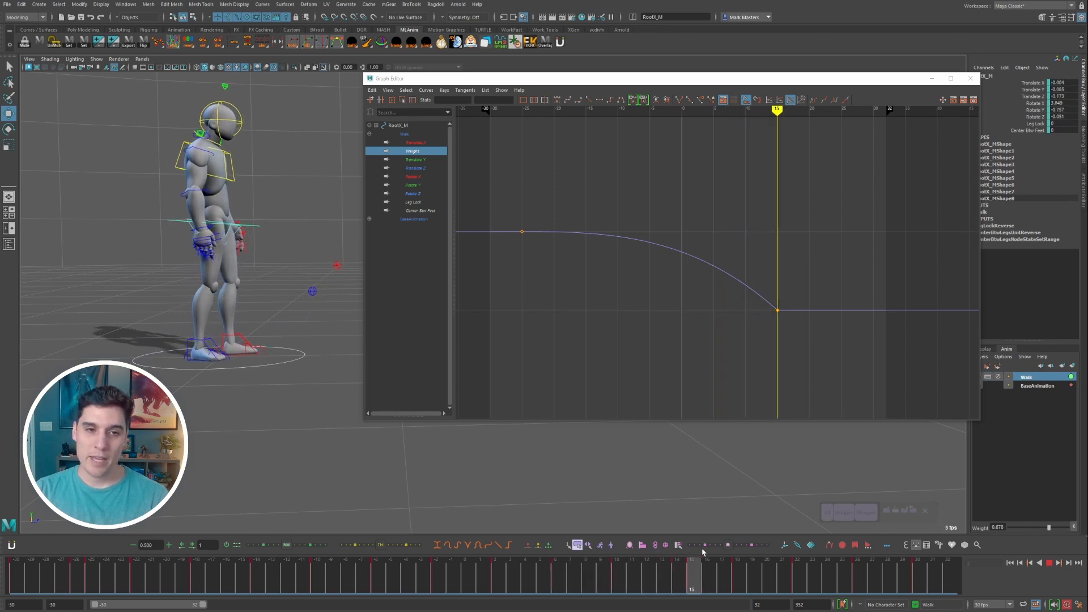
mouse_move(705, 551)
mouse_down()
mouse_move(622, 547)
mouse_move(710, 545)
mouse_up()
alt+middle_drag(335, 341, 339, 348)
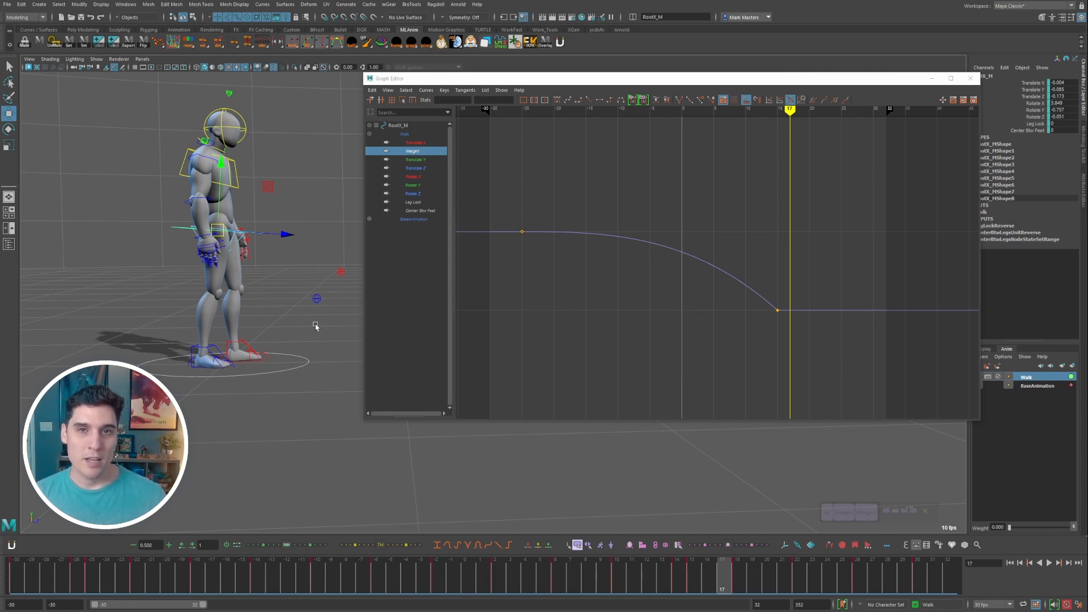
- Shrink the Graph Editor window, frame the whole character, and play the full blend from frame -29
click(31, 576)
scroll(223, 390, down, 3)
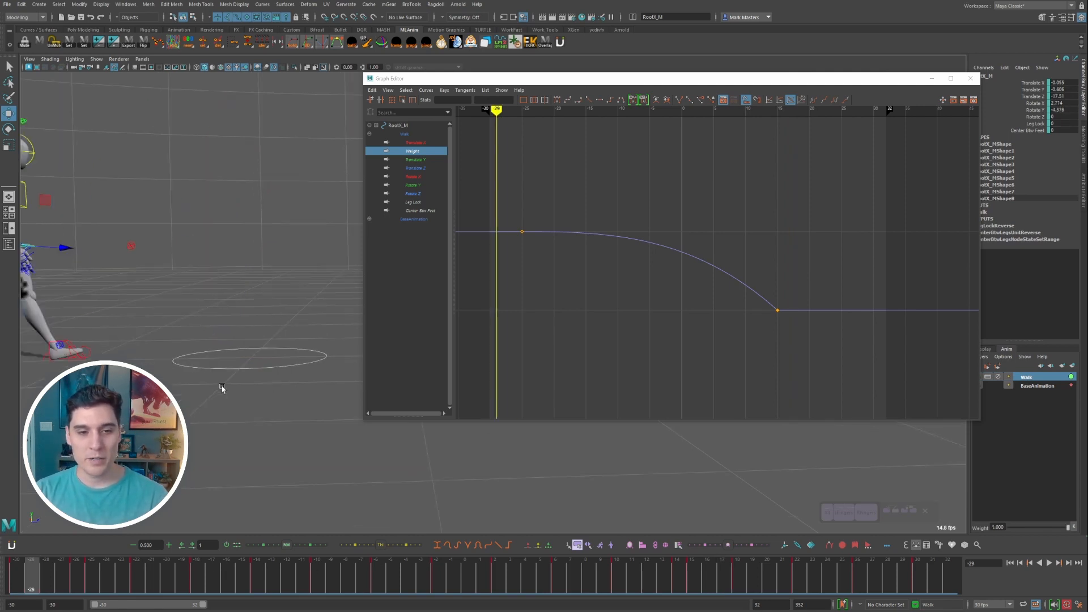
alt+middle_drag(224, 389, 288, 397)
drag(364, 72, 472, 89)
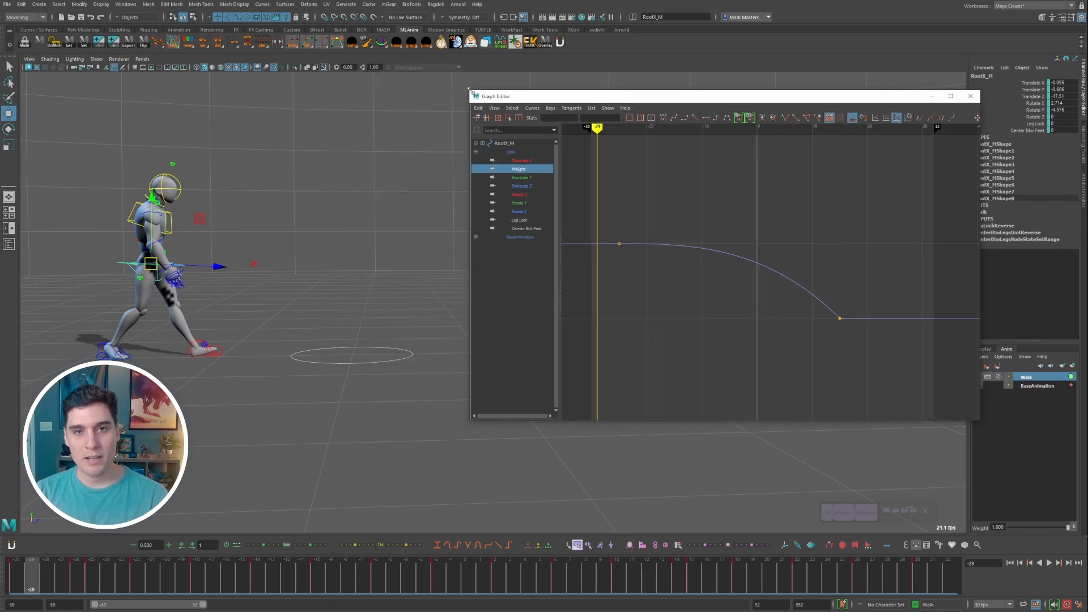
alt+middle_drag(328, 230, 344, 233)
click(1049, 564)
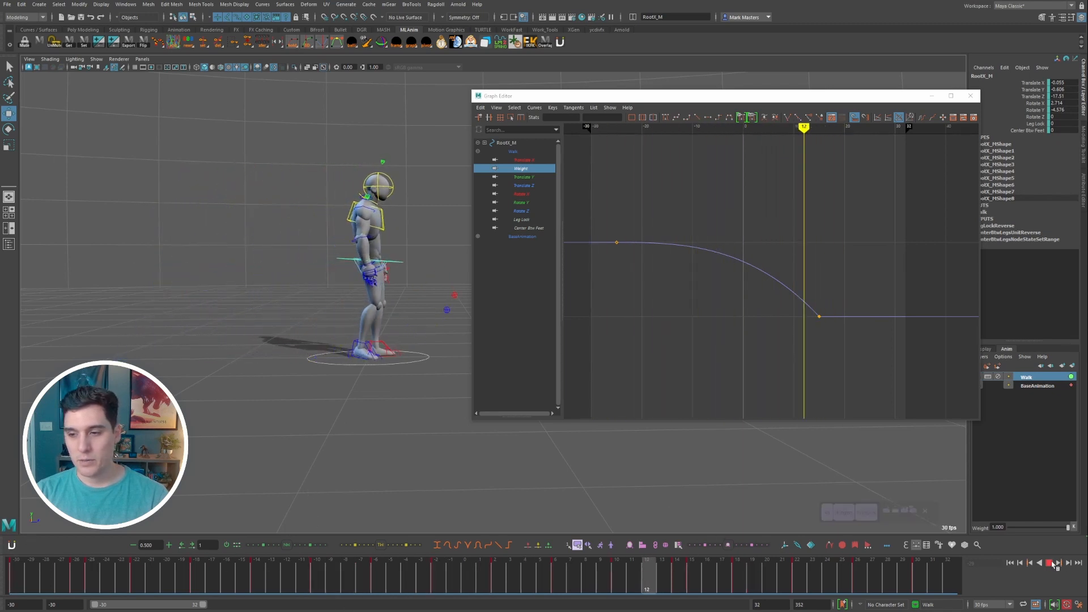
- Move the Walk layer's full-weight key from frame -25 to frame -28 and play the blend from frame -26
drag(637, 183, 600, 262)
click(611, 127)
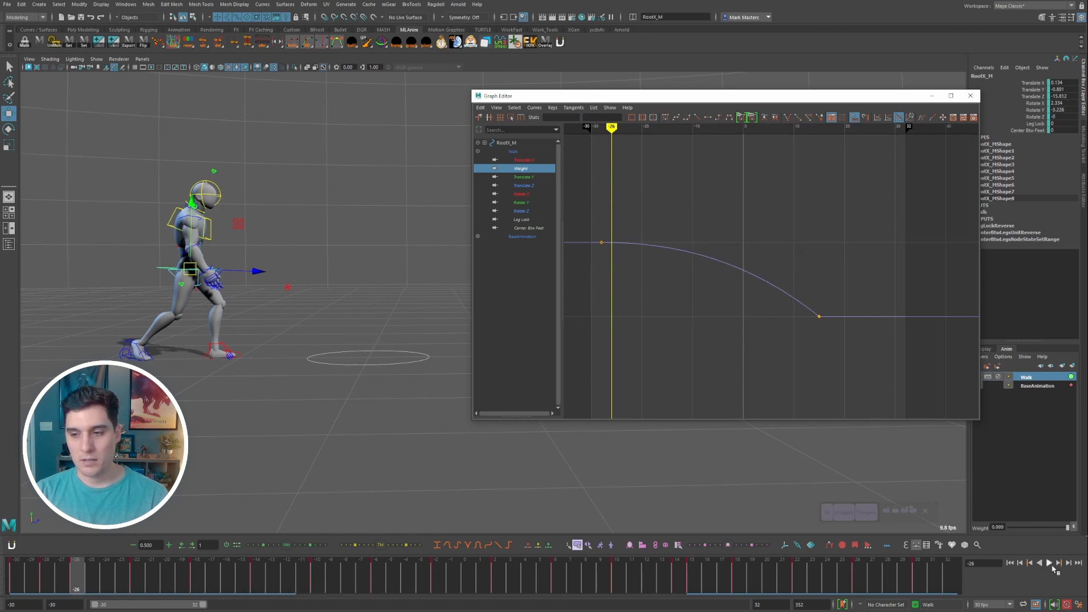
click(1050, 563)
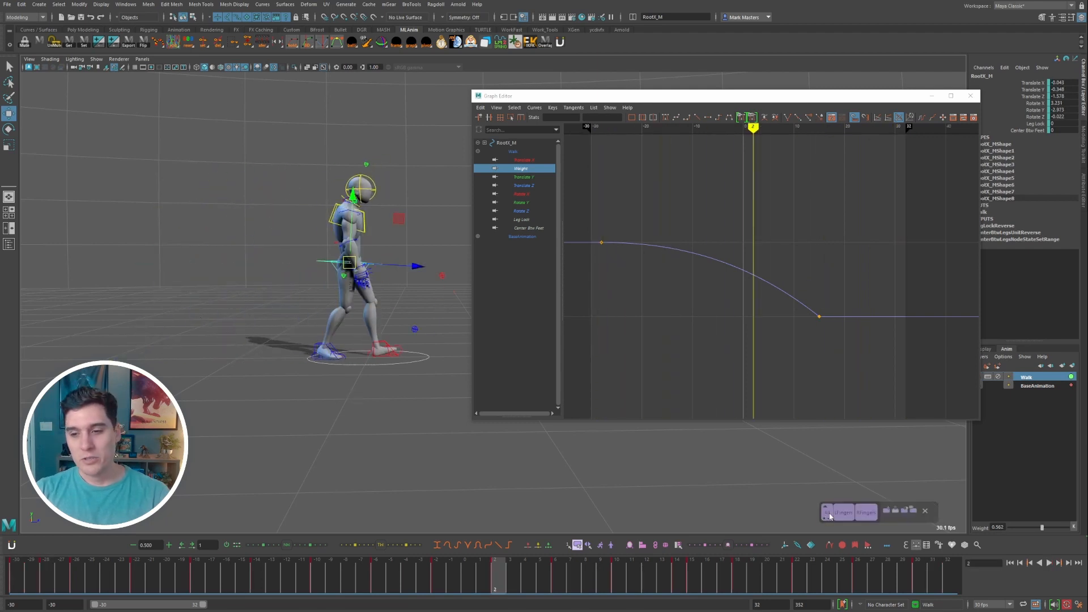
- Select all the rig controls with their Walk layer curves and keys, and go to frame -30
click(828, 513)
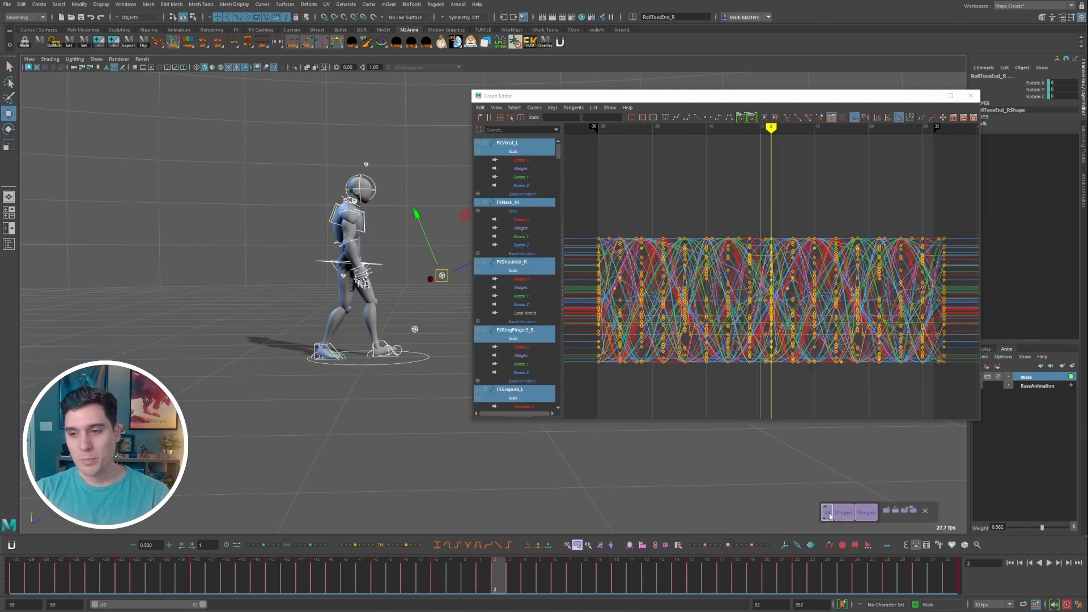
click(1042, 388)
click(1037, 378)
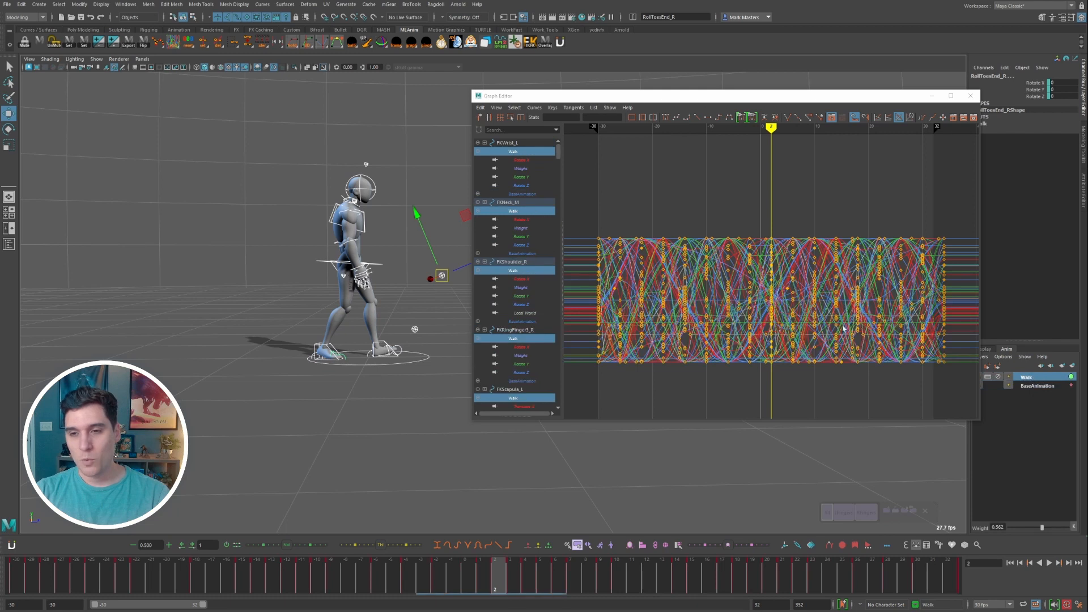
scroll(828, 316, down, 3)
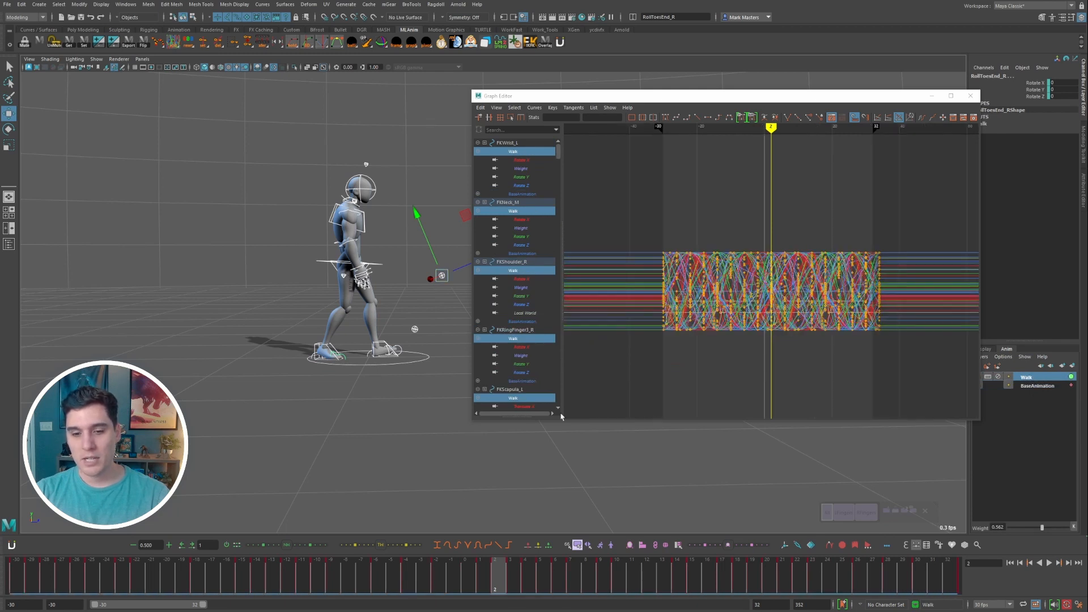
key(alt+shift+v)
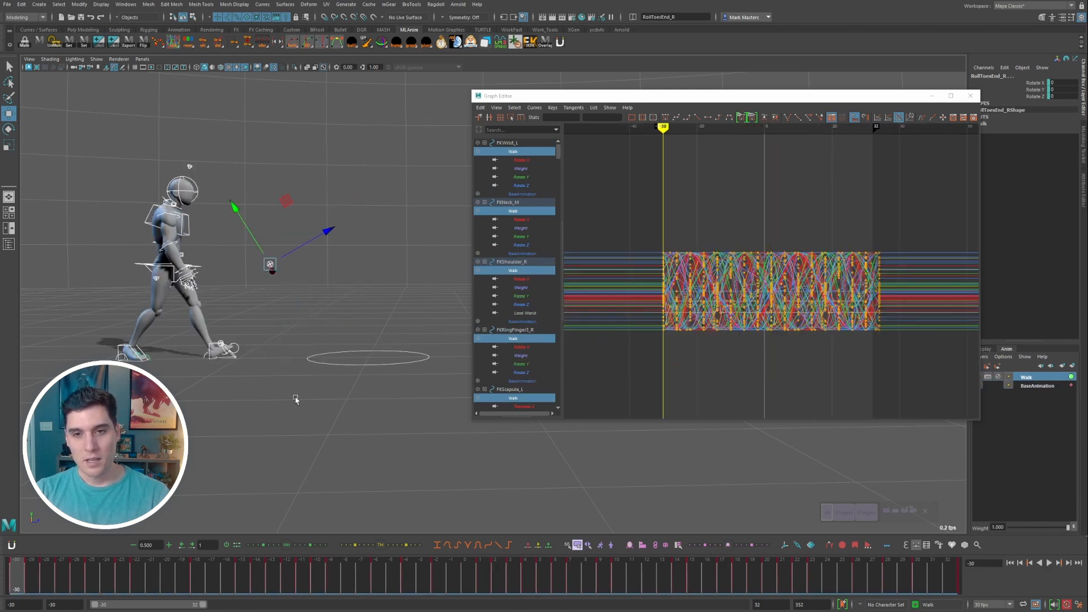
ctrl+click(525, 169)
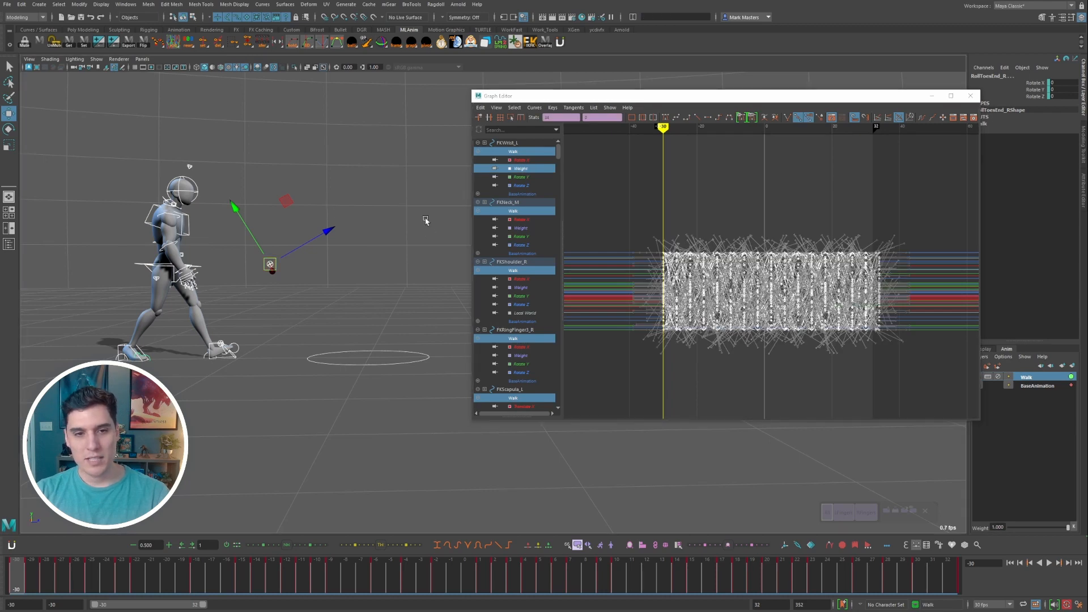
- Select the root control, isolate its Walk layer Weight curve, and scrub between its keys at frames -28 and 15
click(195, 258)
click(201, 268)
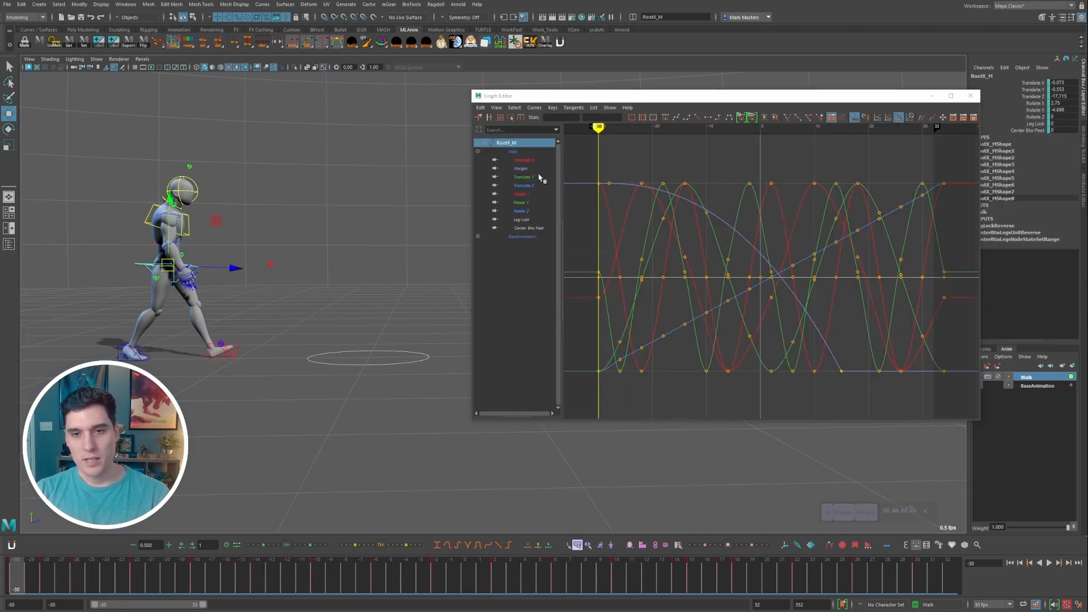
click(521, 168)
drag(598, 127, 609, 129)
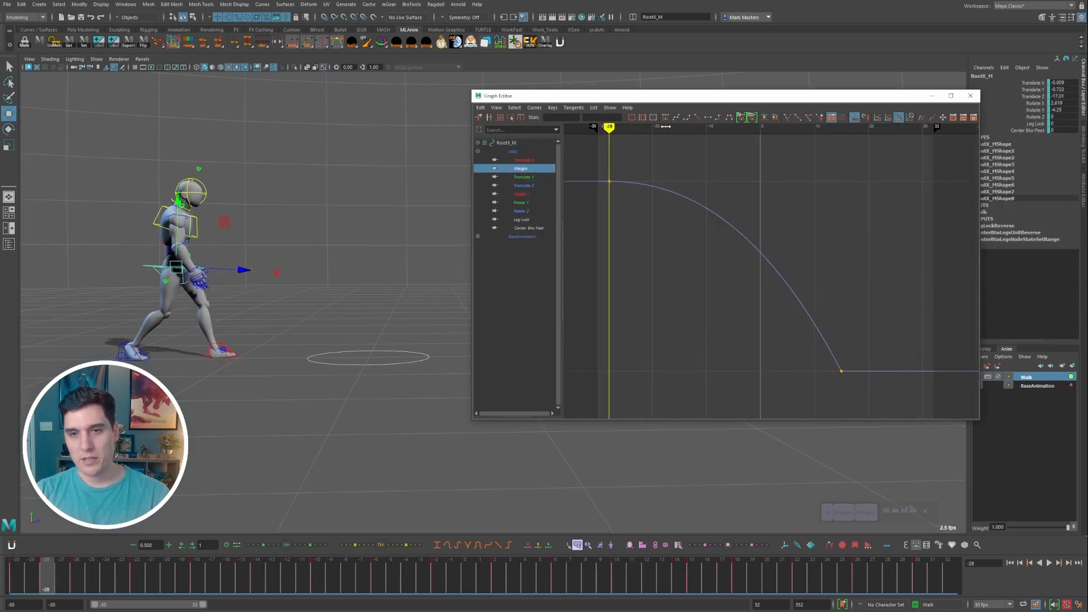
drag(795, 128, 841, 131)
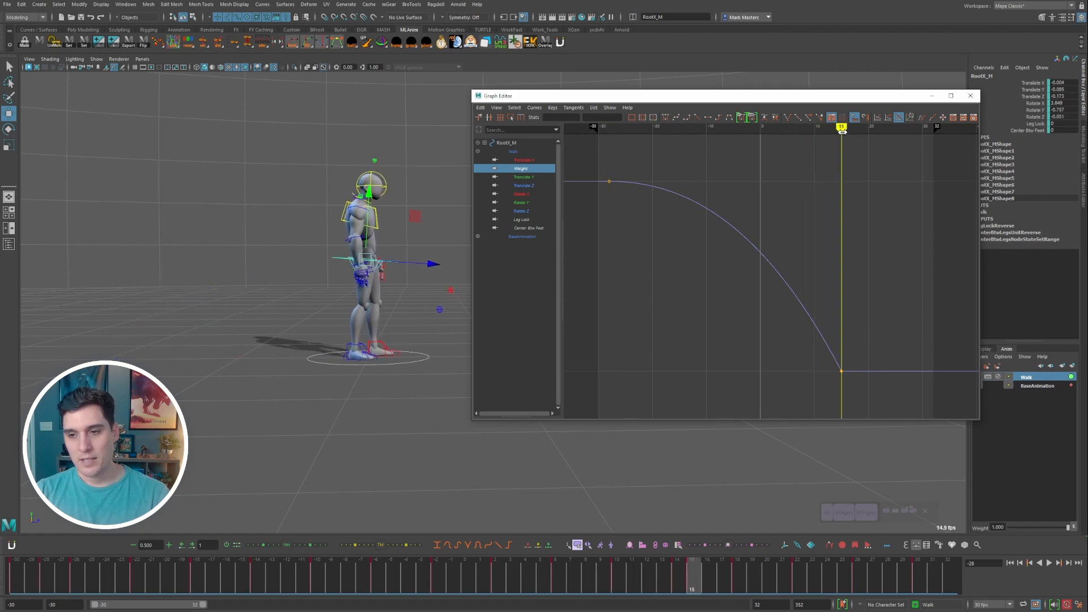
- Select every rig control's Walk layer keys, including the weight, shift them about 9 frames earlier, and preview the motion
click(827, 512)
drag(930, 185, 623, 381)
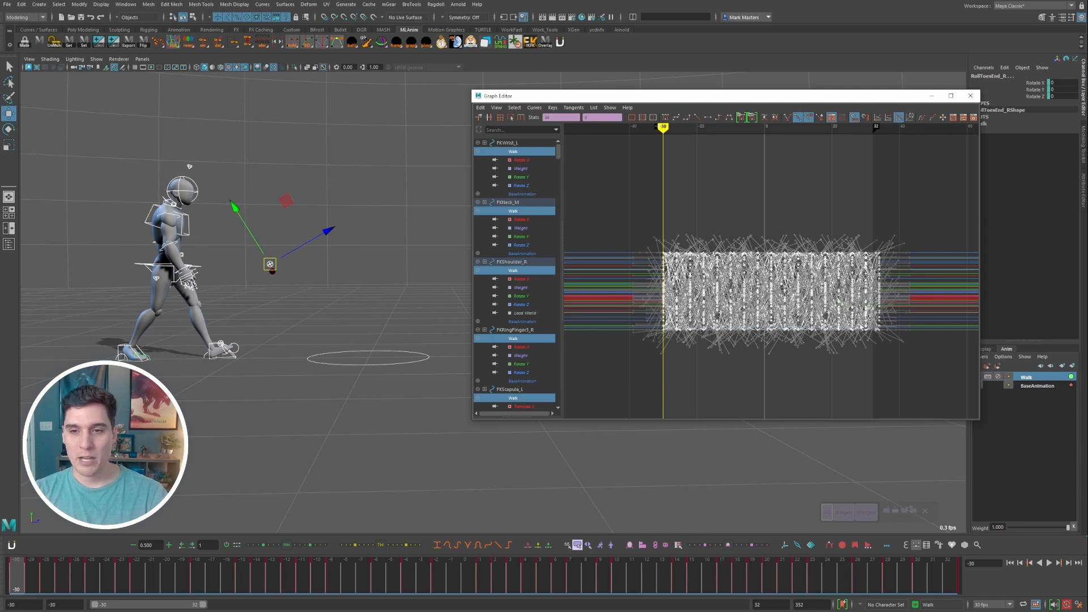
middle_drag(862, 327, 821, 326)
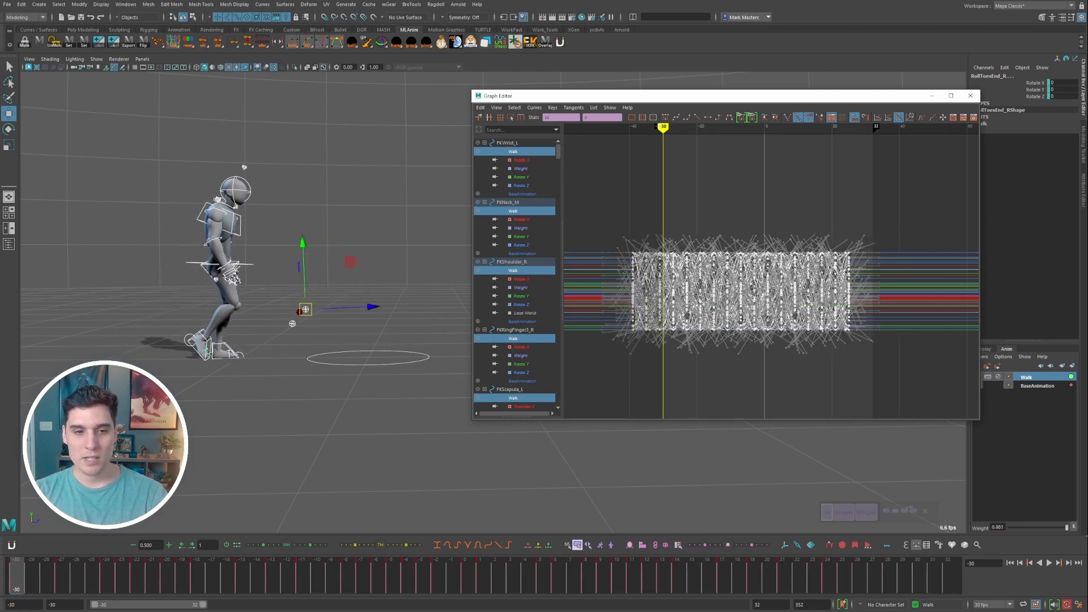
key(alt+v)
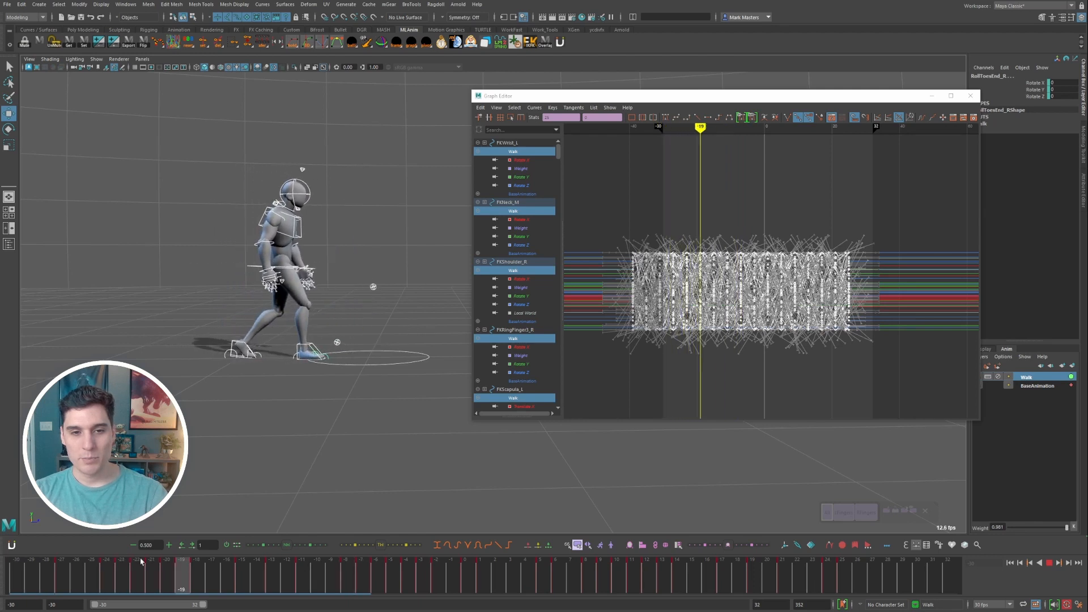
key(Escape)
- Shift all the selected Walk layer keys about 3 more frames earlier and play the animation from frame -30
shift+middle_drag(779, 338, 768, 337)
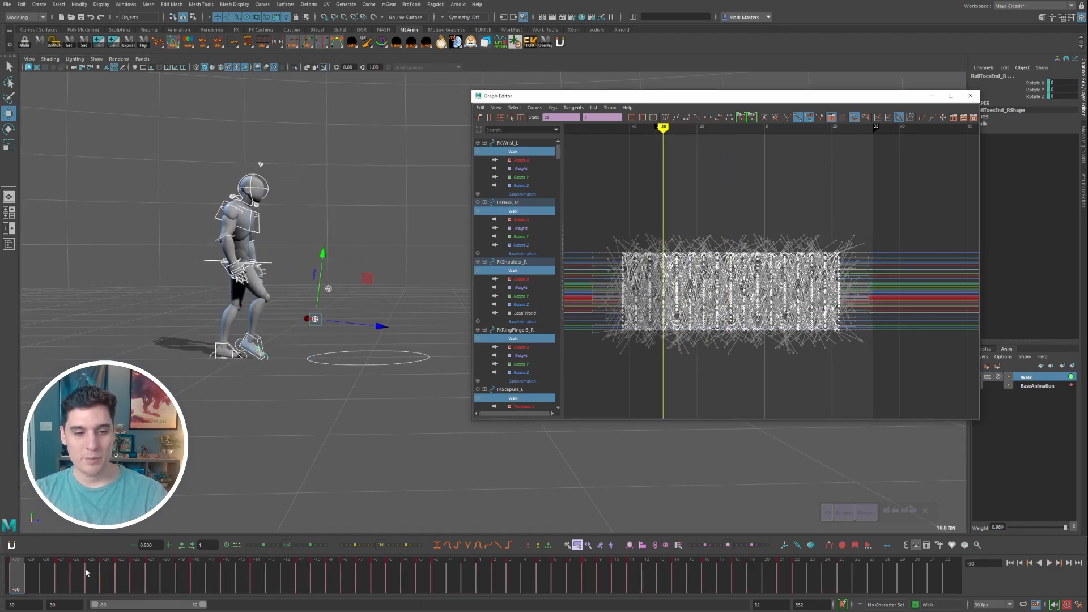
key(alt+v)
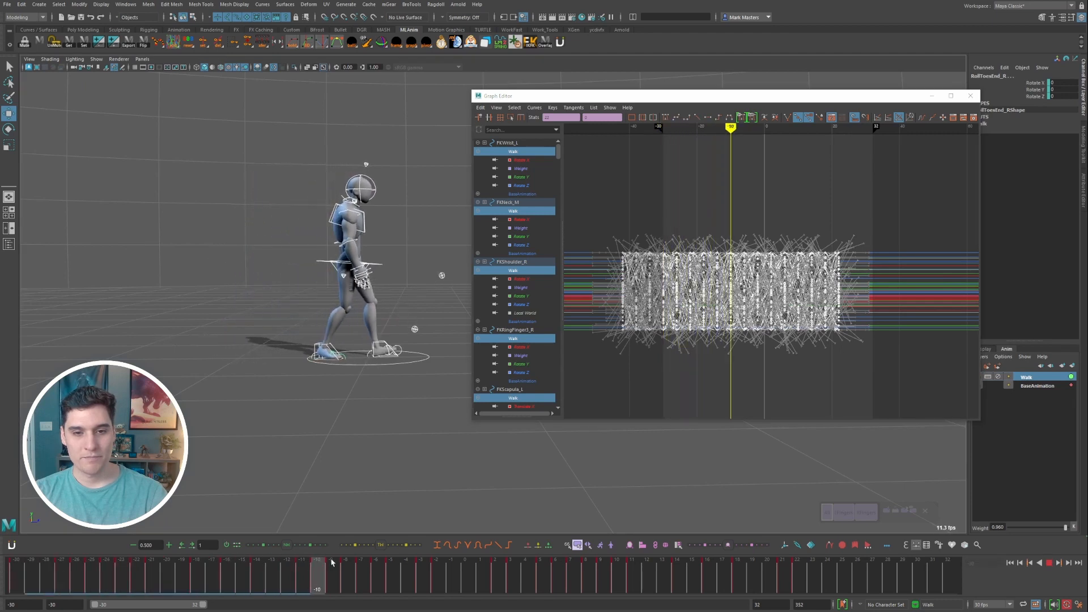
key(Escape)
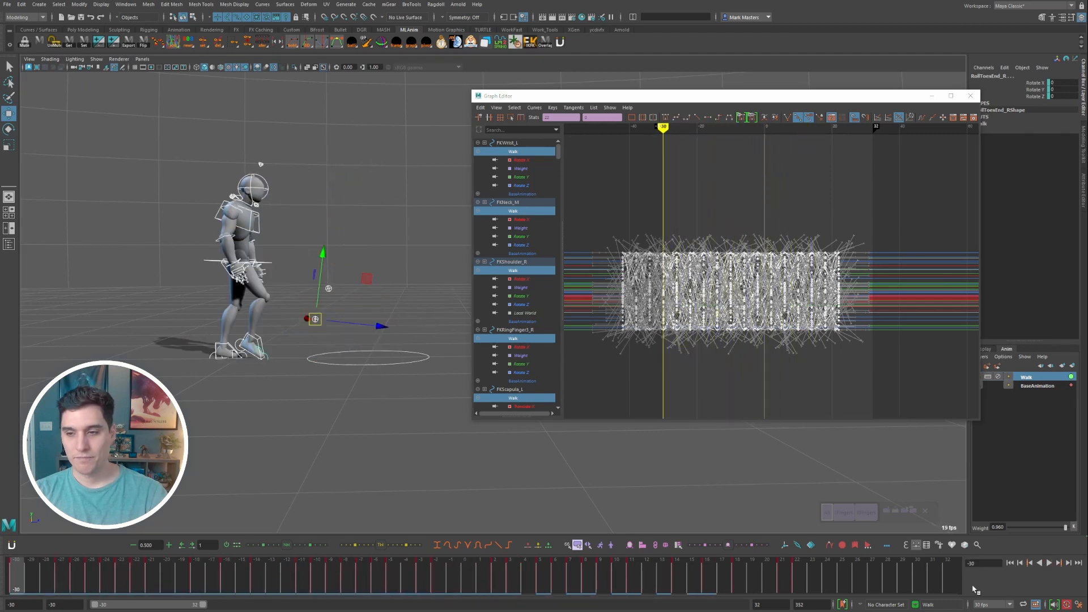
key(alt+v)
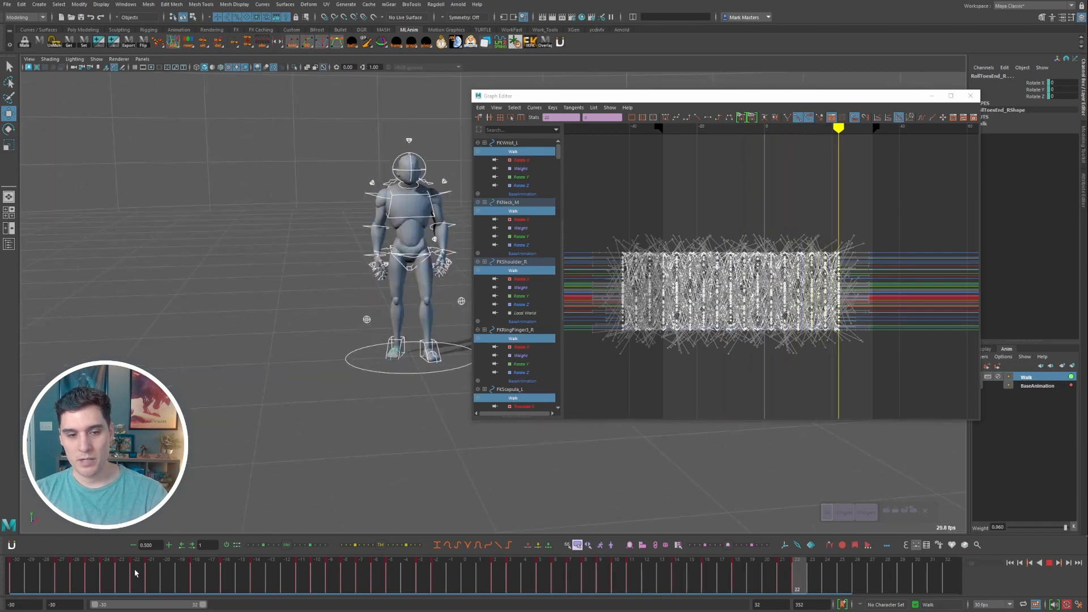
- Check the pose at frame -26, shift all the Walk layer keys about 4 more frames earlier, and return to frame -30
mouse_move(64, 568)
mouse_down()
mouse_move(17, 567)
mouse_move(76, 565)
mouse_up()
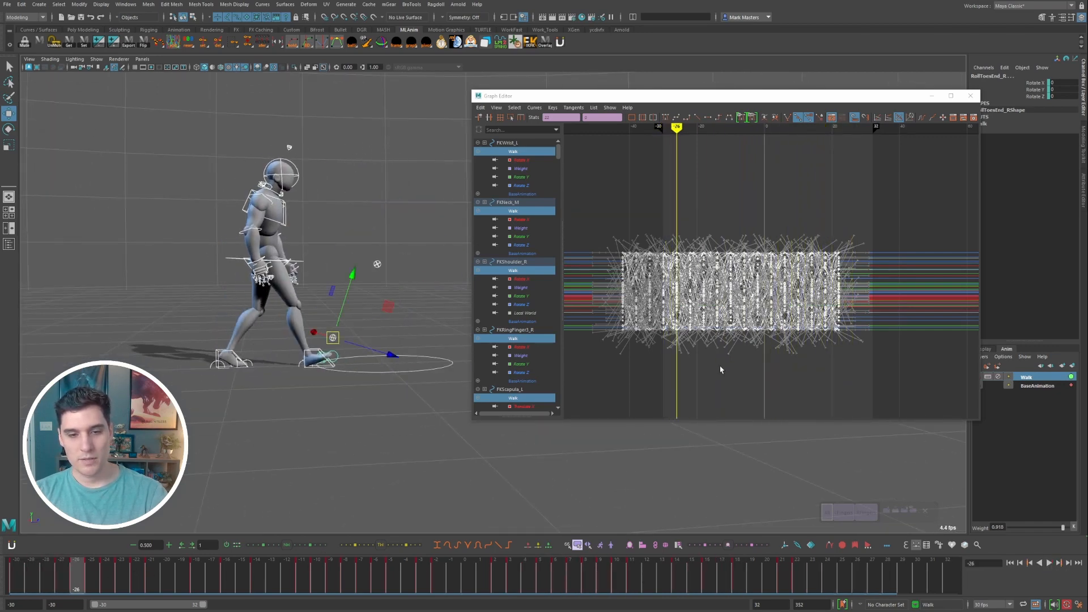
shift+middle_drag(756, 359, 707, 372)
click(18, 574)
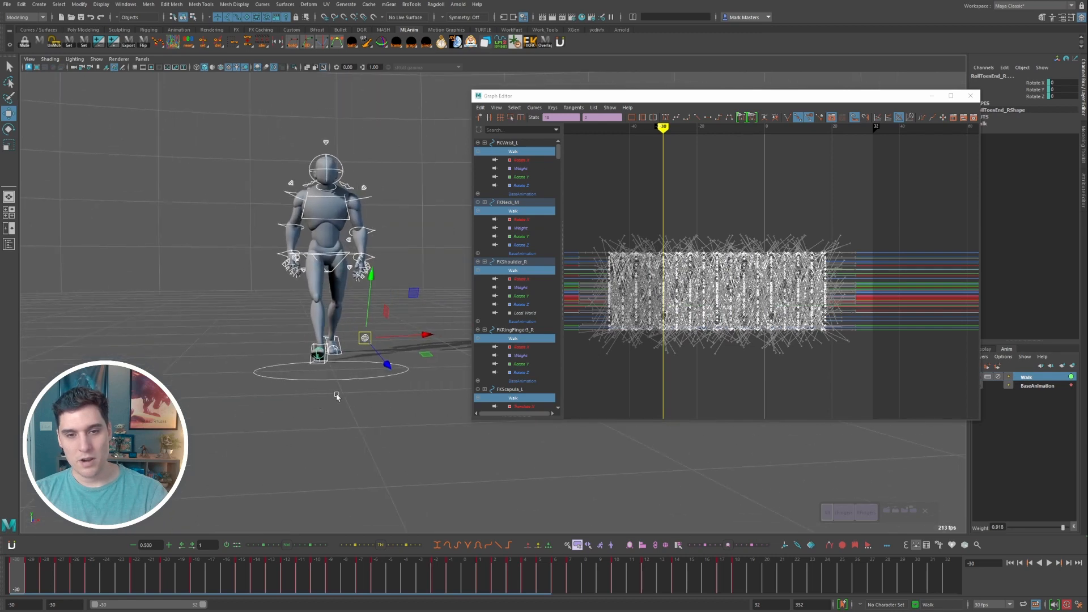
- Play the walk-to-idle transition from a side view and recheck the opening frames from -30 to about -26
alt+drag(337, 397, 367, 412)
alt+middle_drag(367, 412, 458, 437)
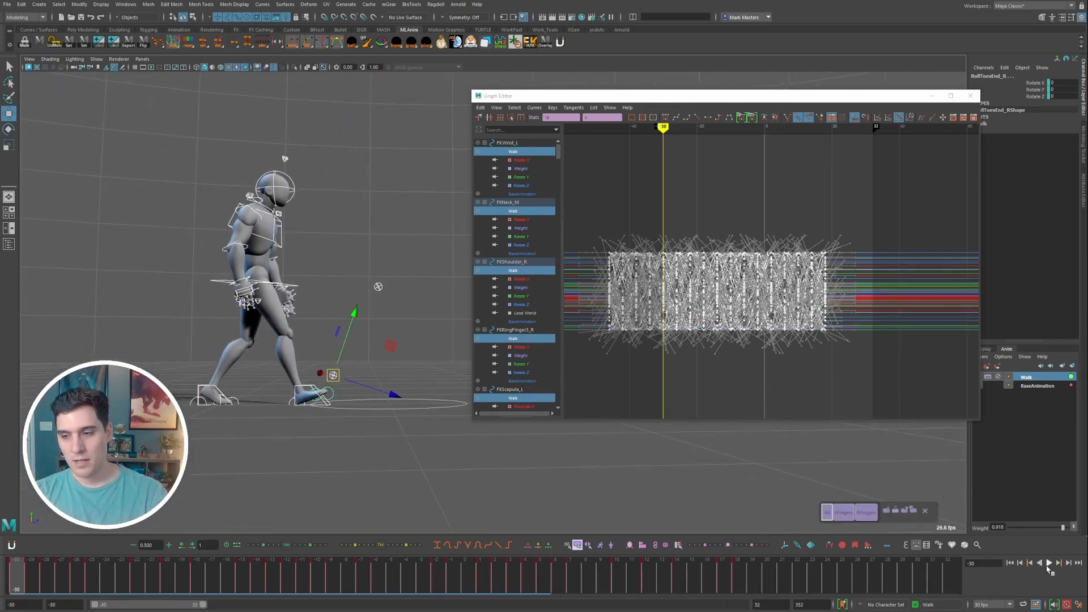
click(1047, 567)
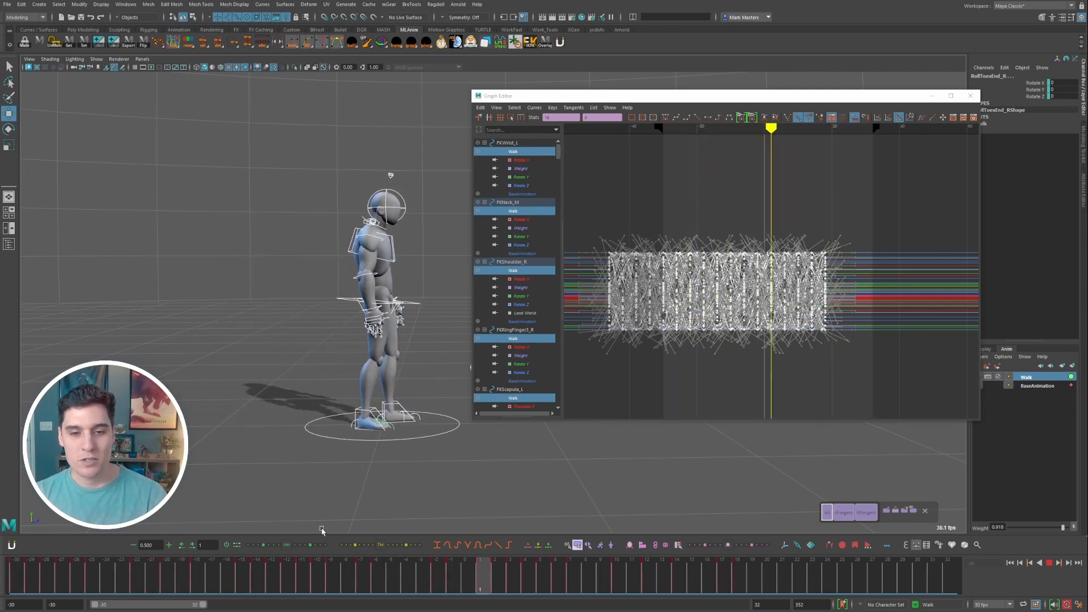
drag(68, 569, 17, 543)
click(17, 571)
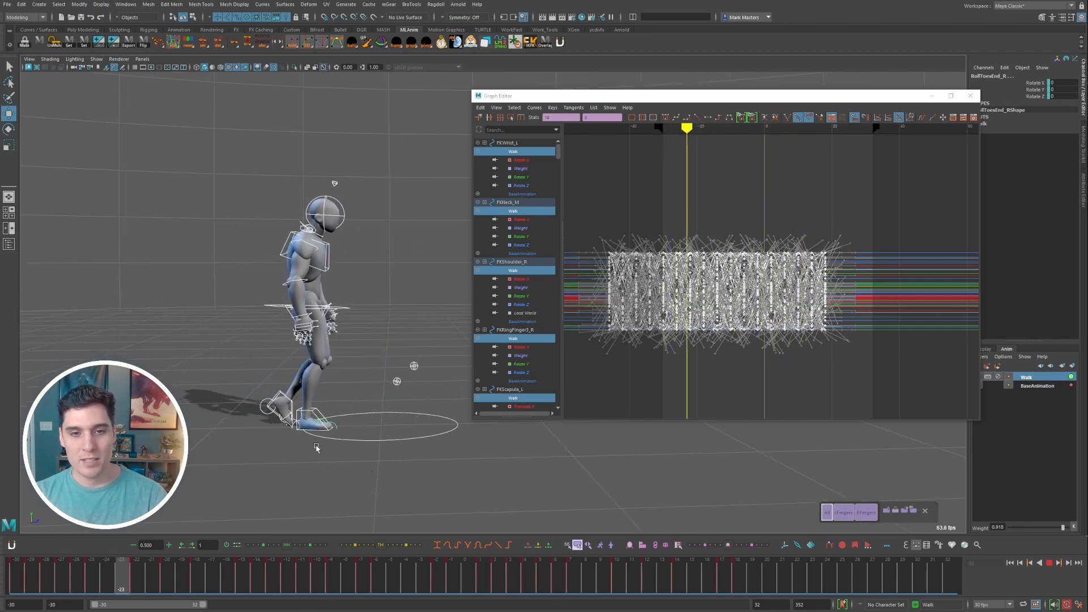
click(30, 561)
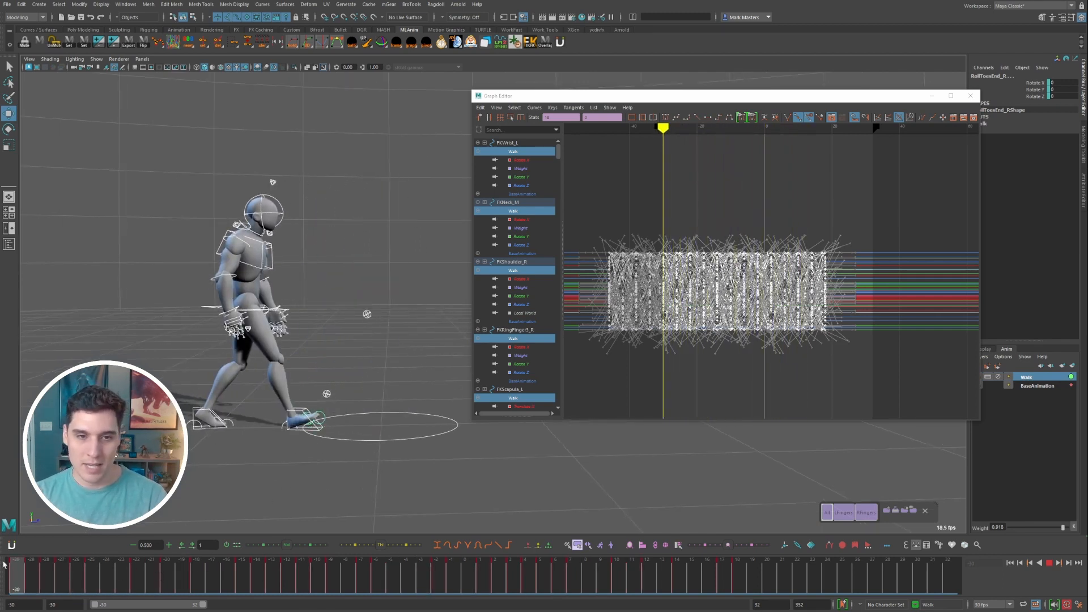
click(9, 561)
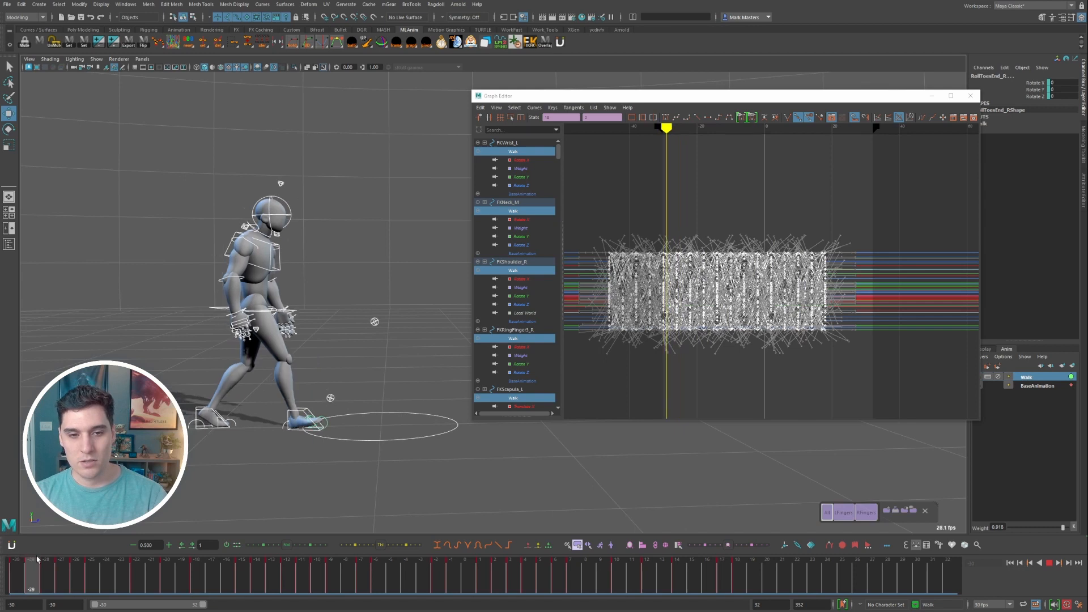
click(7, 561)
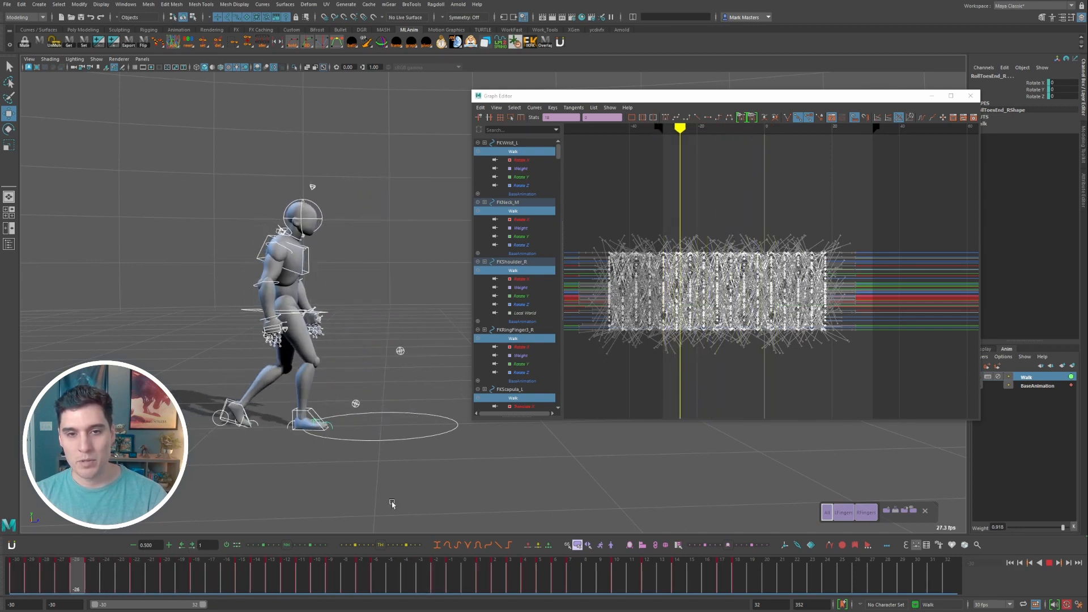
- Shift all the selected Walk layer keys about 1 frame later and review the playback from the front and the side
click(1049, 563)
shift+middle_drag(654, 357, 657, 357)
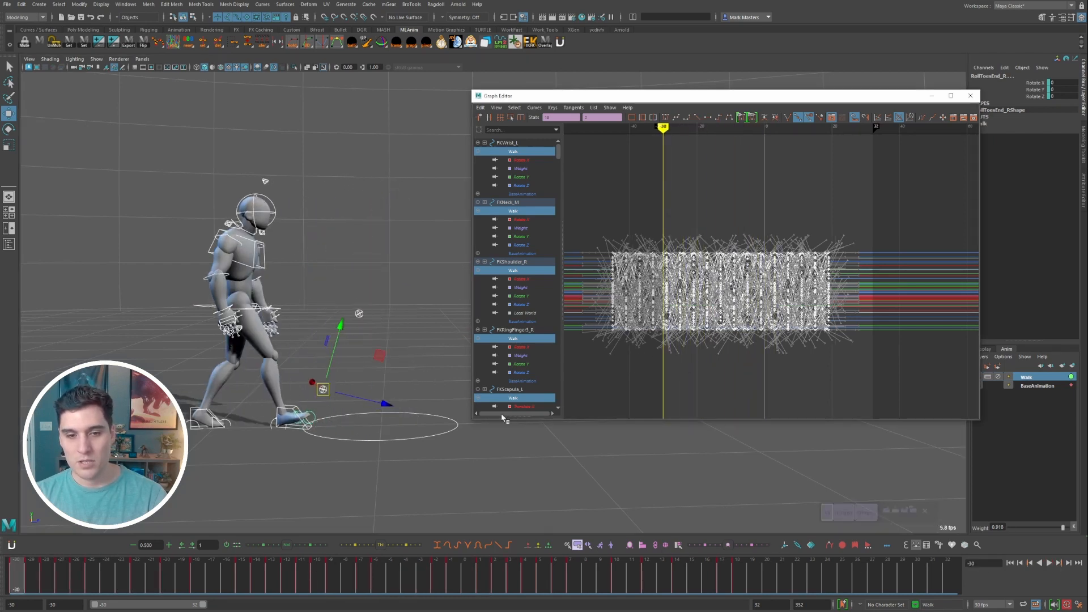
key(alt+v)
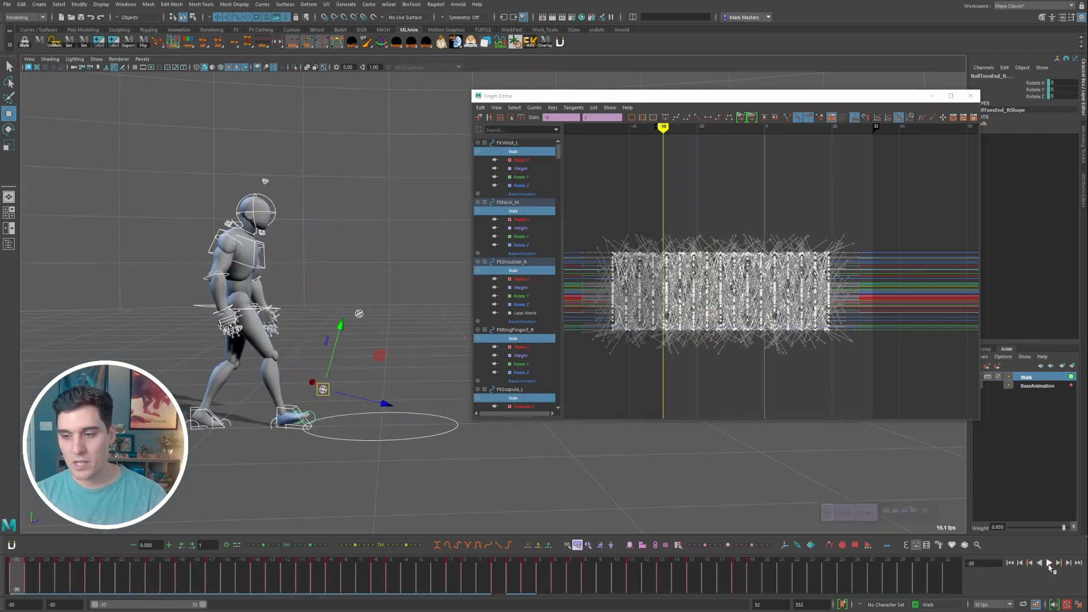
alt+drag(519, 465, 447, 491)
alt+middle_drag(447, 490, 406, 481)
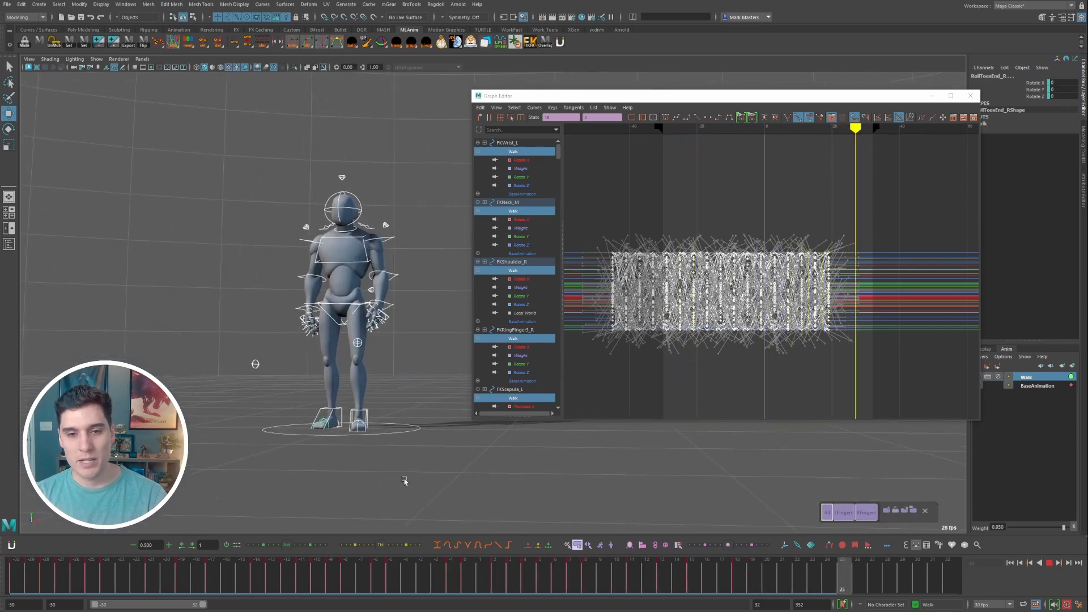
alt+drag(406, 481, 481, 487)
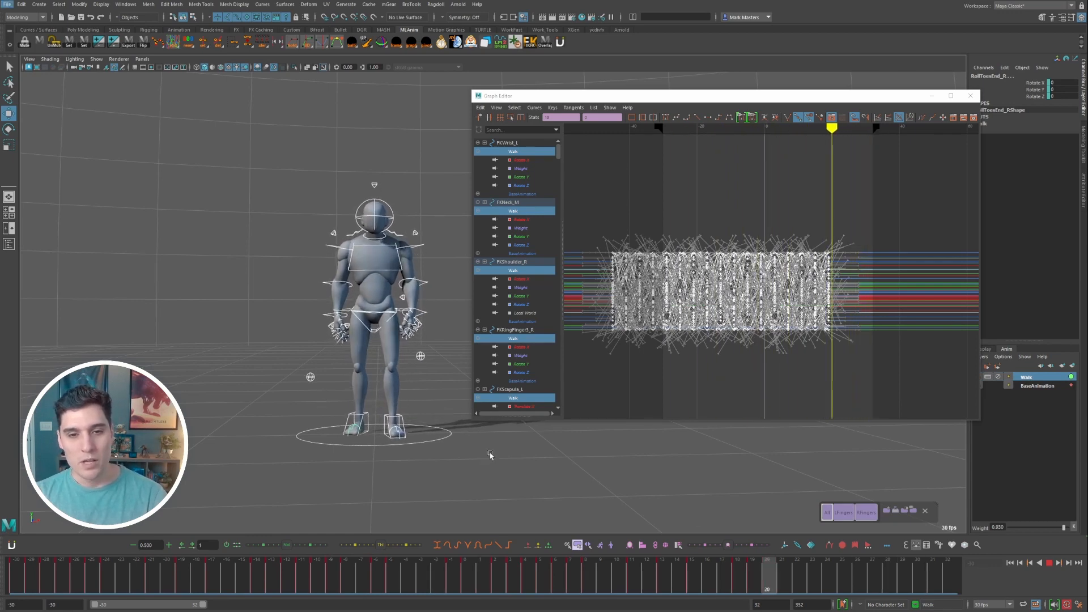
mouse_move(408, 454)
alt+mouse_down()
mouse_move(439, 464)
mouse_move(439, 450)
mouse_move(411, 439)
alt+mouse_up()
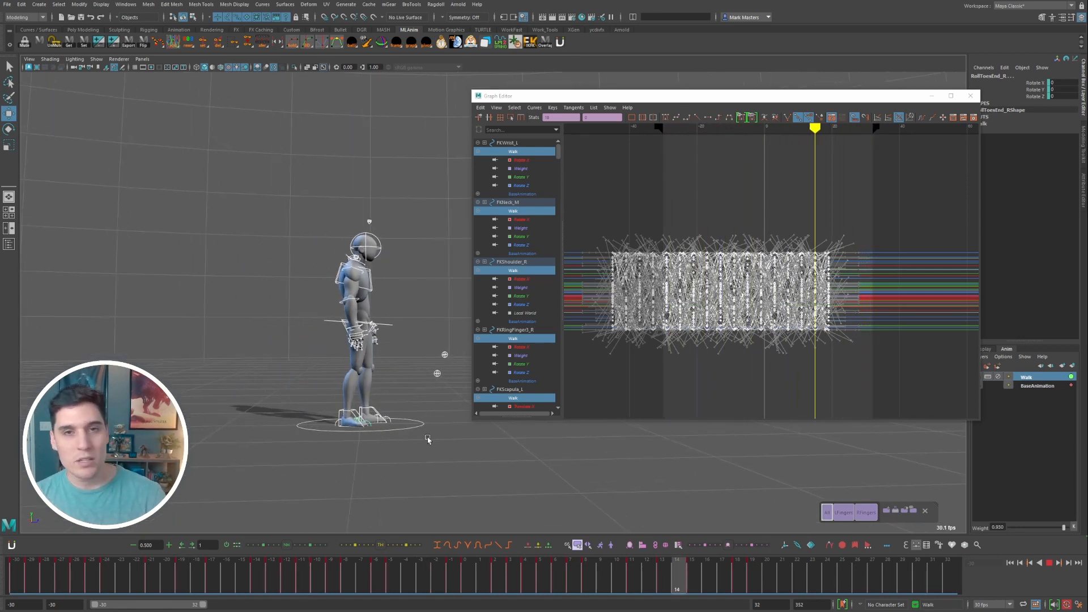
drag(64, 571, 108, 538)
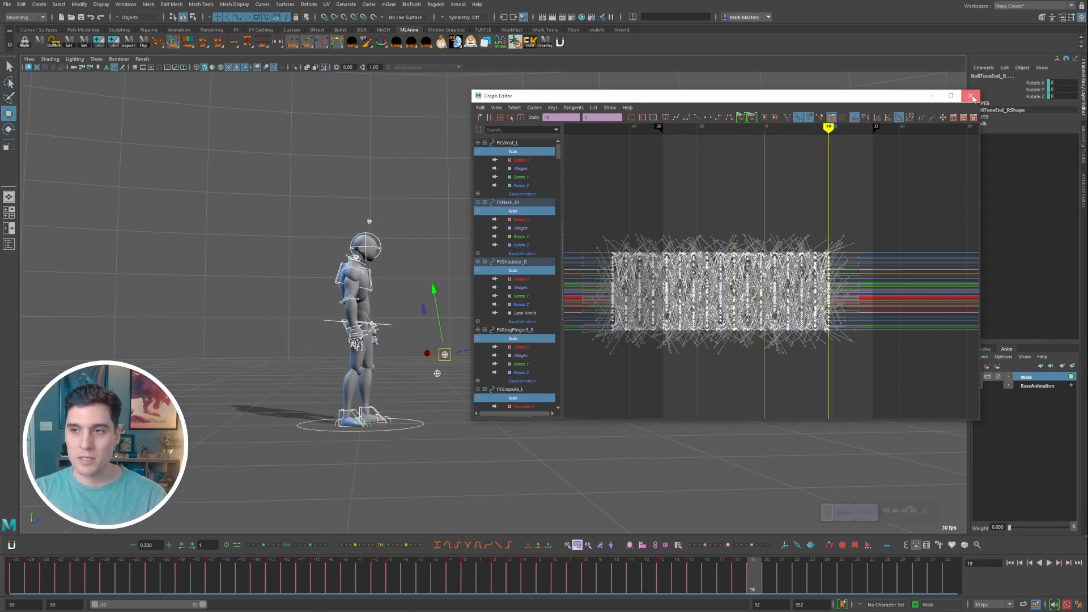
- Close the Graph Editor, merge the Walk layer into BaseAnimation for all the controls, and play the merged animation
click(973, 97)
click(810, 517)
click(827, 513)
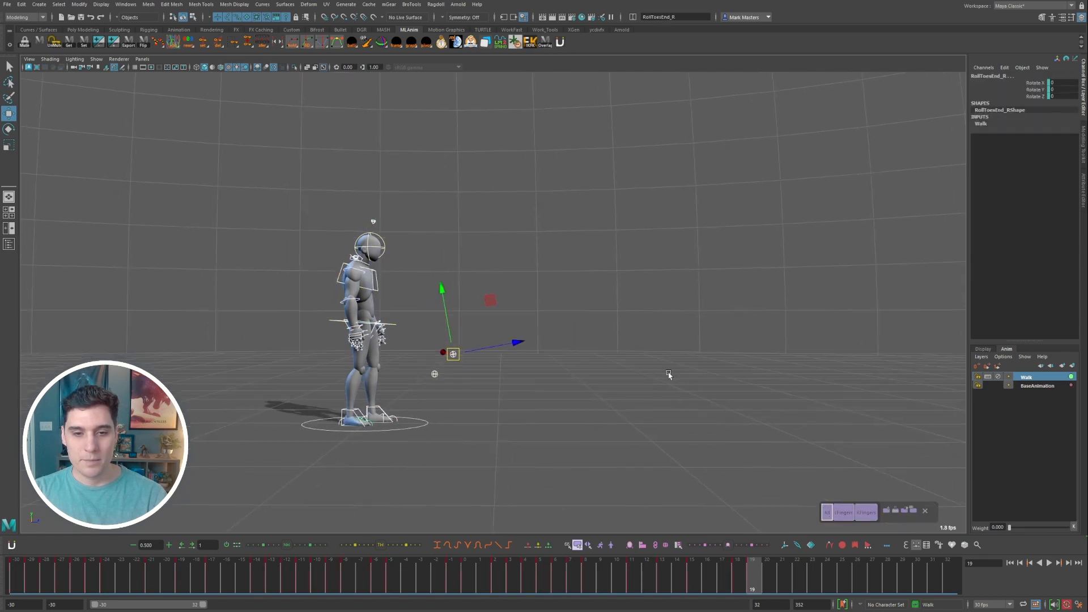
right_click(1037, 378)
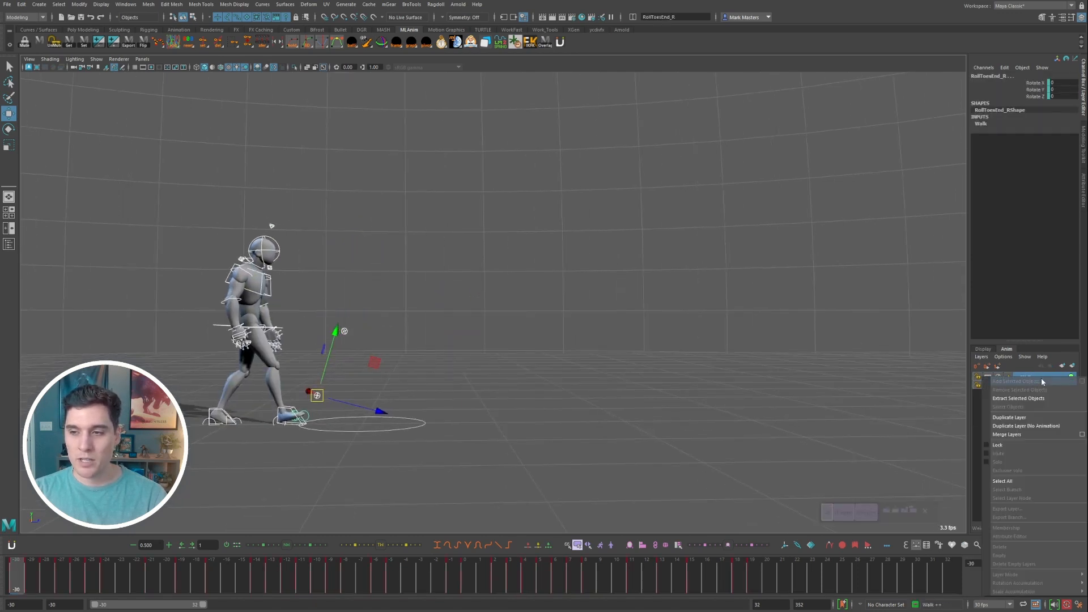
click(1082, 435)
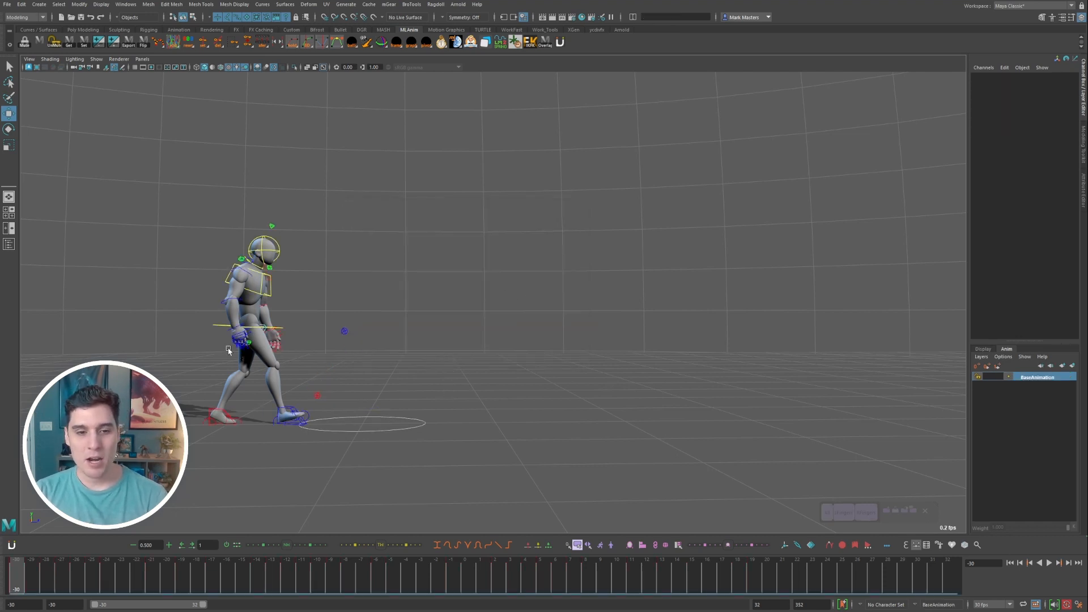
alt+middle_drag(439, 325, 466, 324)
scroll(467, 324, up, 2)
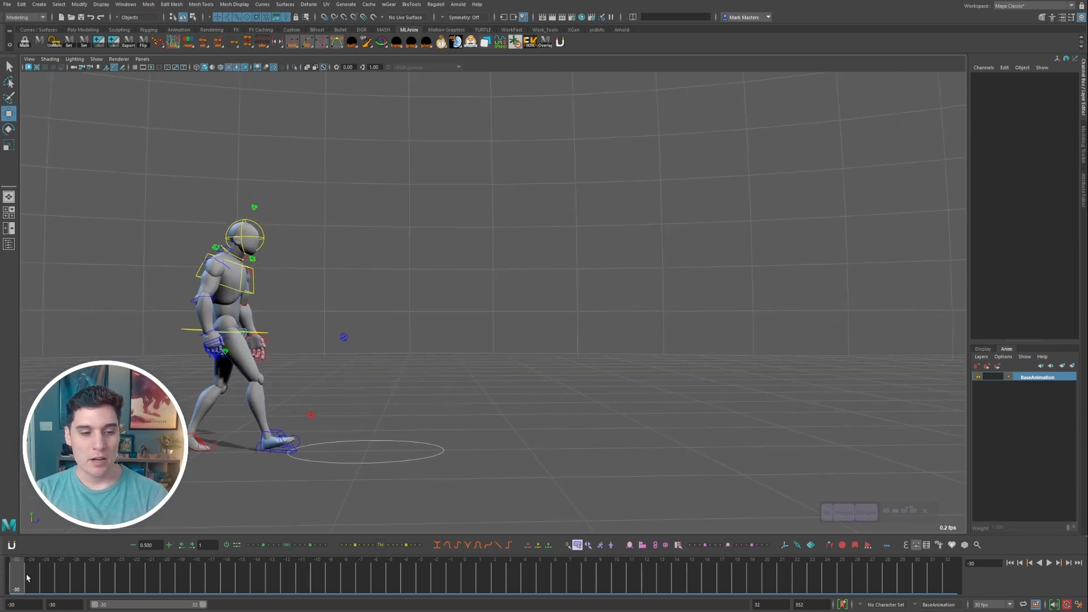
key(alt+v)
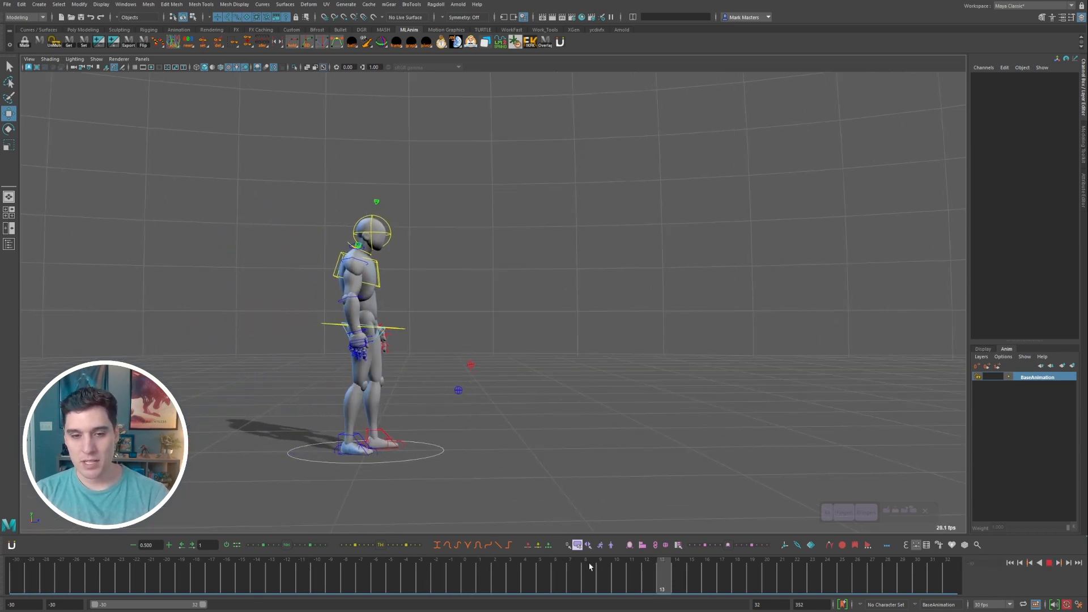
key(alt+v)
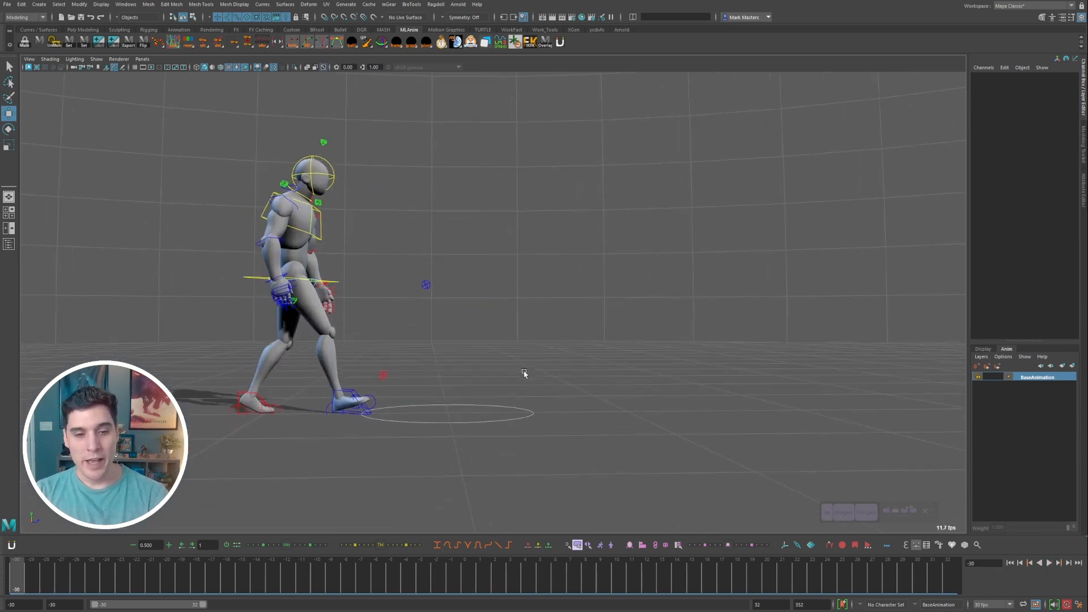
- Select the right foot control IKLeg_R and examine its contact with the ground around frames -28 to -26
click(314, 419)
key(alt+v)
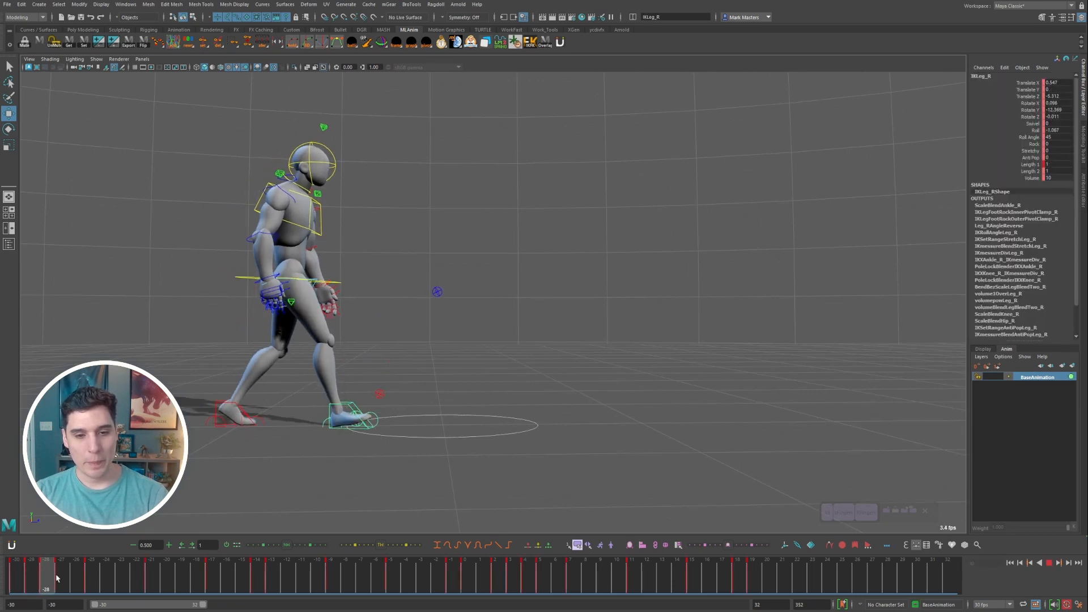
key(period)
key(comma)
alt+drag(396, 447, 410, 440)
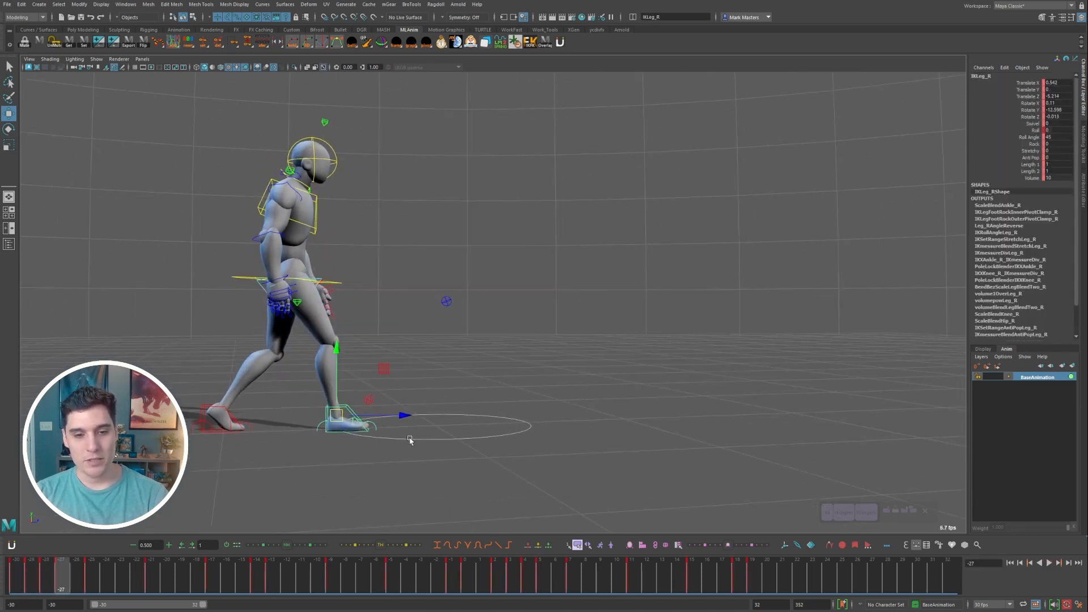
key(comma)
key(alt+v)
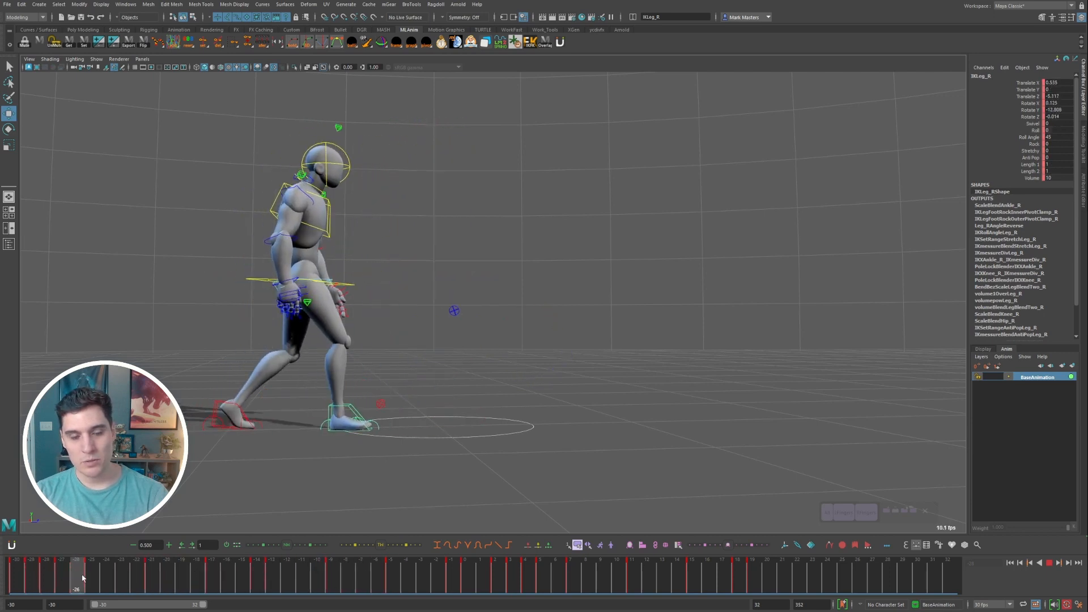
- Compare the right foot's placement between its keys from frame -25 to -17, checking for sliding
drag(261, 592, 95, 586)
key(period)
alt+drag(392, 464, 362, 491)
key(comma)
key(period)
key(comma)
key(period)
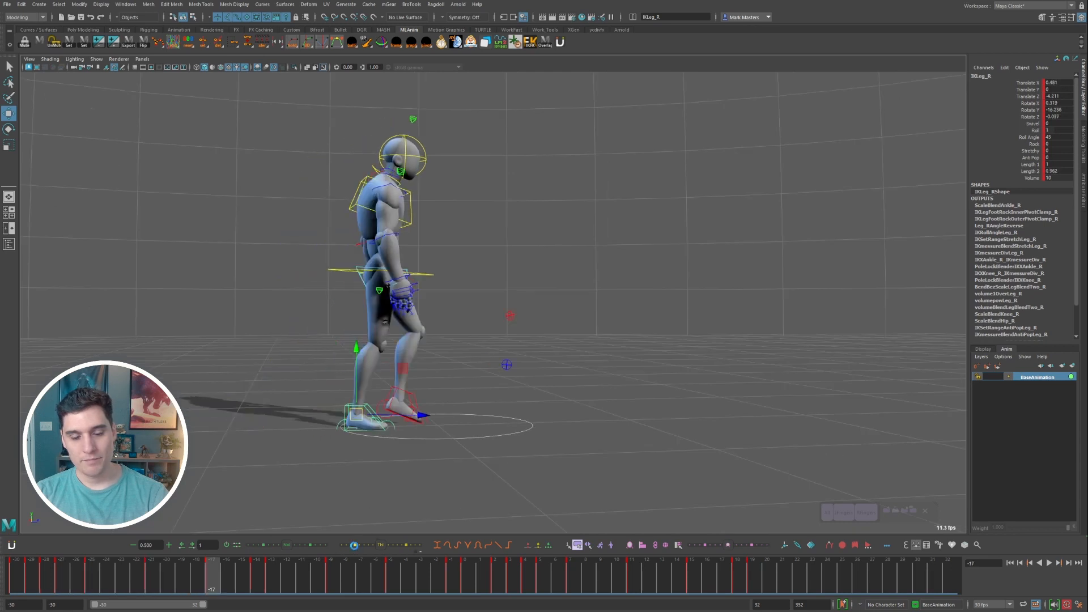
key(alt+v)
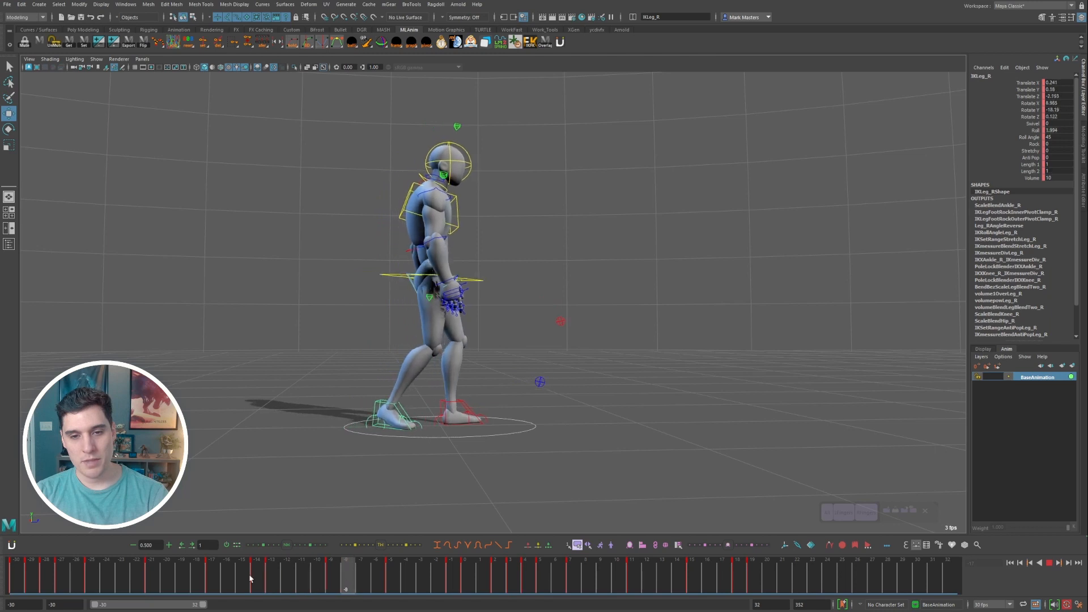
- Move the right foot to a Translate Z of about -4.28 at frame -25 and delete its key at frame -27
drag(250, 579, 97, 569)
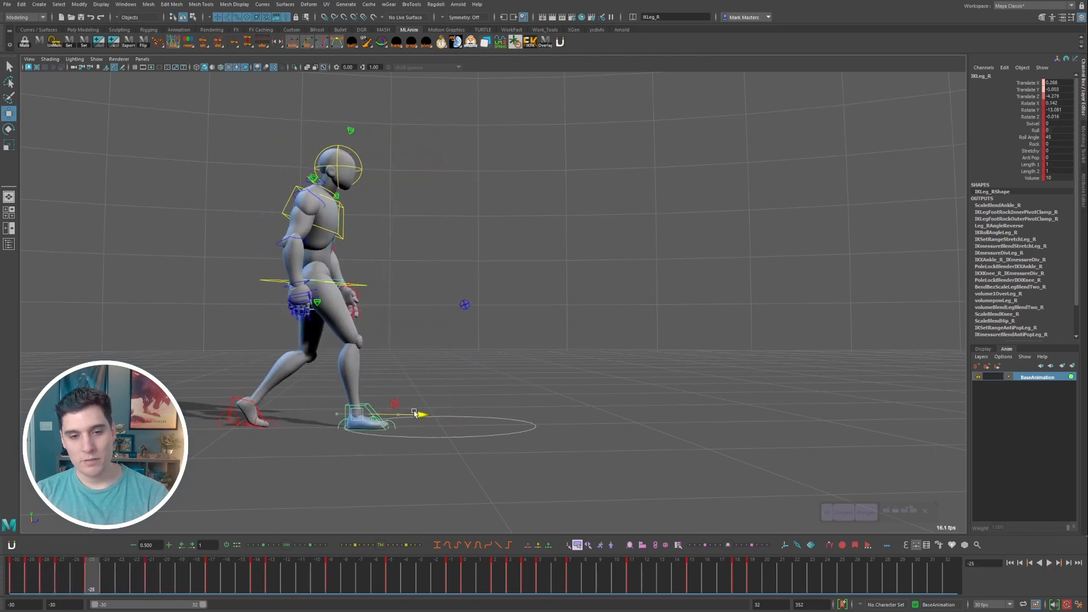
drag(415, 413, 415, 413)
click(61, 578)
right_click(62, 577)
click(80, 454)
drag(48, 579, 31, 583)
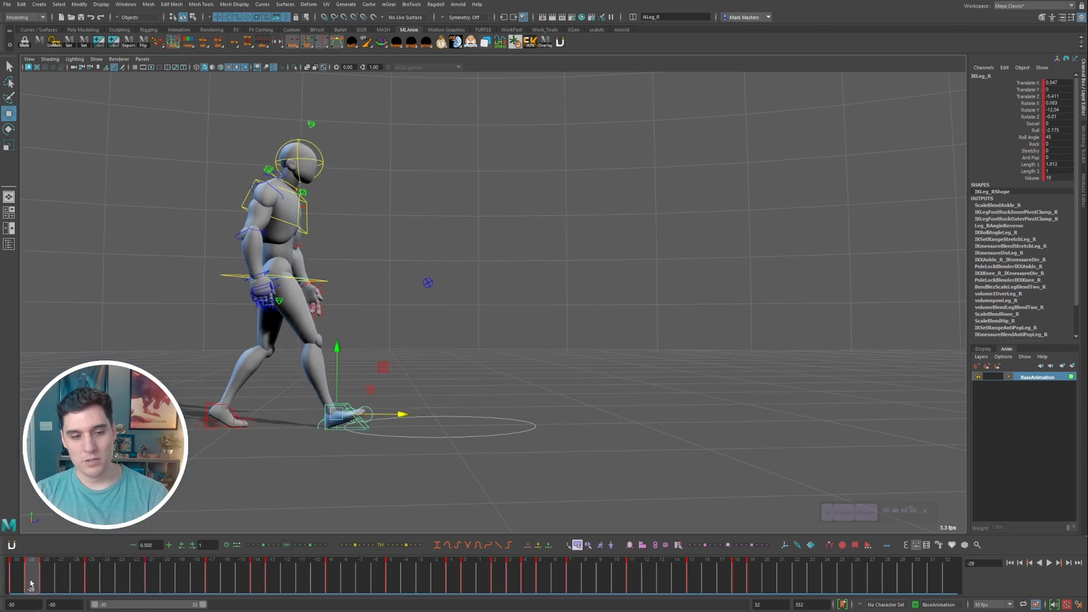
- Delete the right foot's key at frame -28 and play the foot contact from frame -29
click(47, 579)
right_click(46, 578)
click(67, 452)
click(34, 577)
key(alt+v)
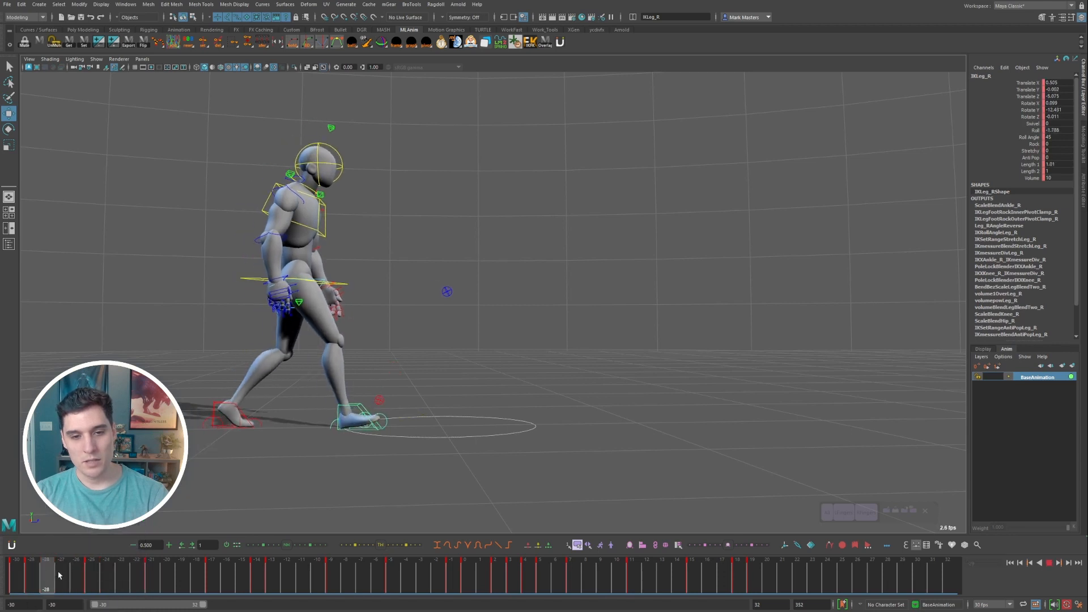
key(alt+v)
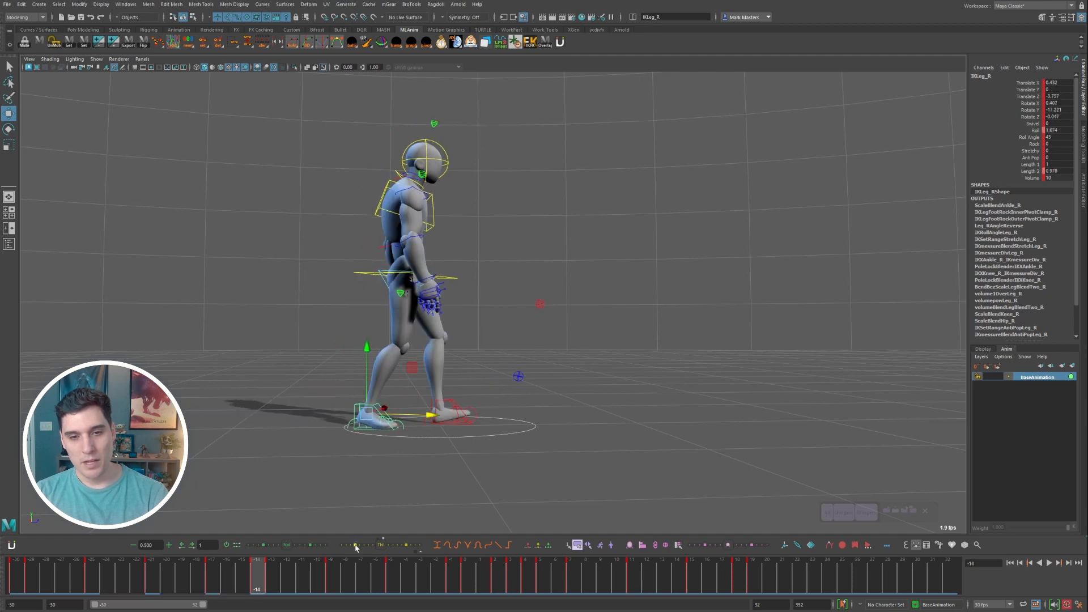
- Hold the right foot's planted position through frame -14, delete its key at frame -13, and check the motion
drag(216, 578, 279, 581)
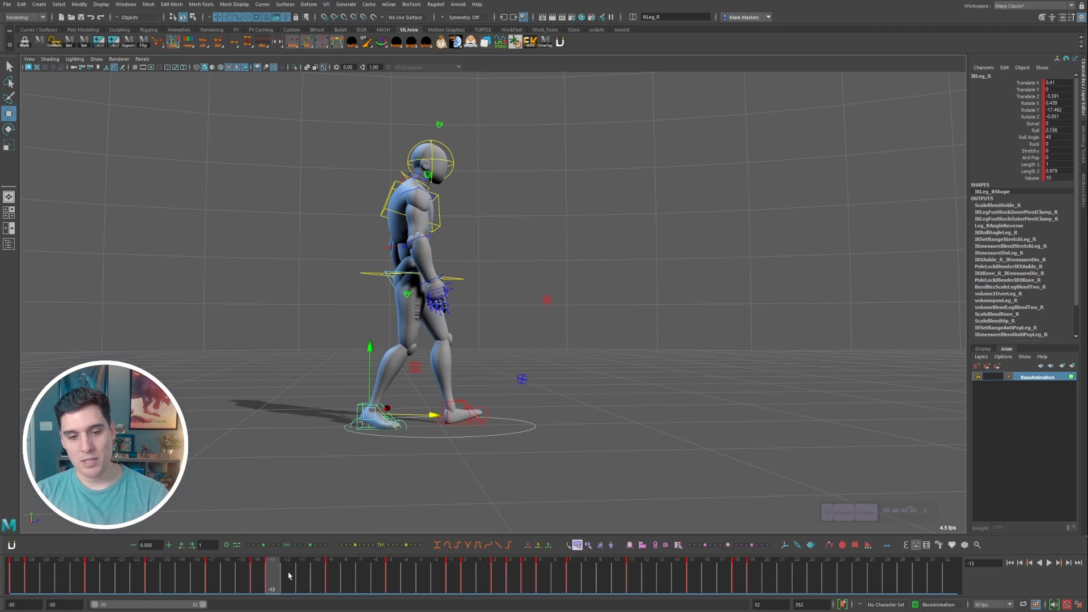
right_click(288, 576)
click(324, 444)
click(256, 578)
key(alt+v)
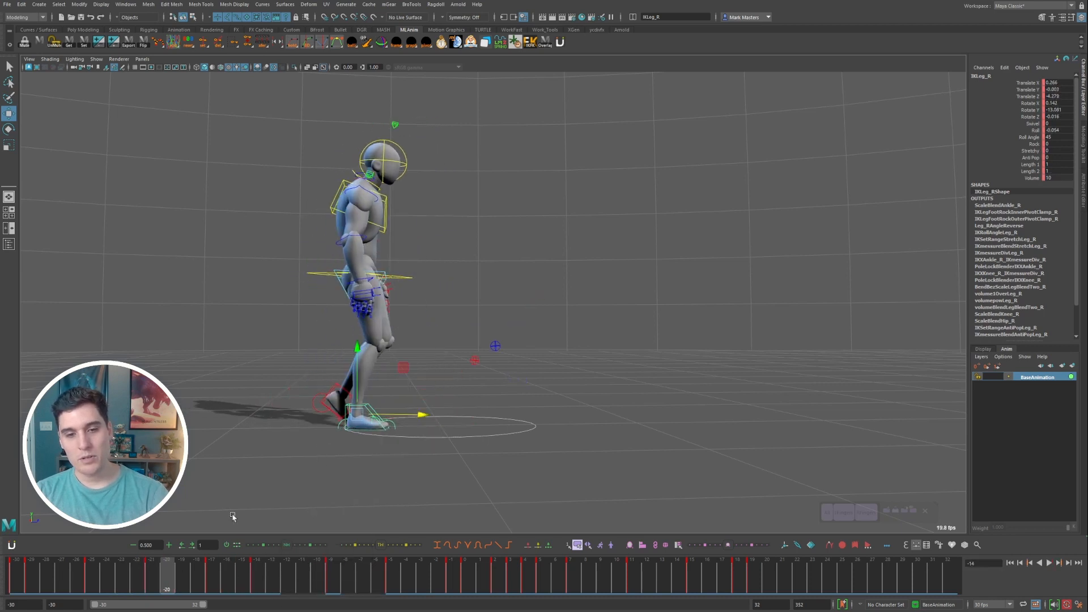
- Set the right foot control's Roll to 0.3 at frame -17 and 1.1 at frame -14, comparing the neighbouring keys
alt+middle_drag(396, 374, 411, 346)
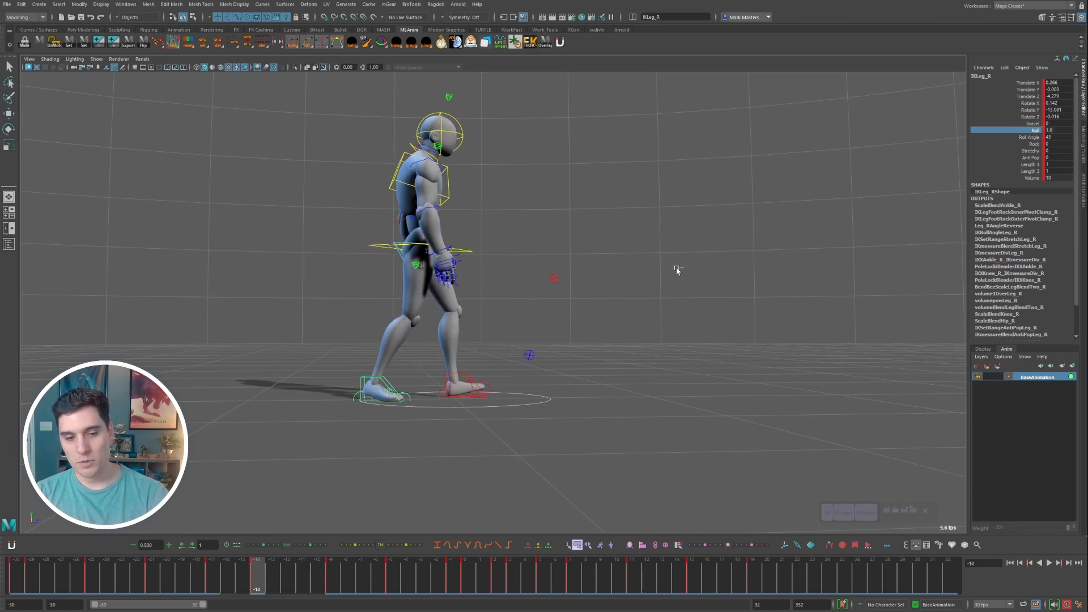
key(comma)
middle_drag(677, 269, 653, 311)
key(period)
key(comma)
key(comma)
key(period)
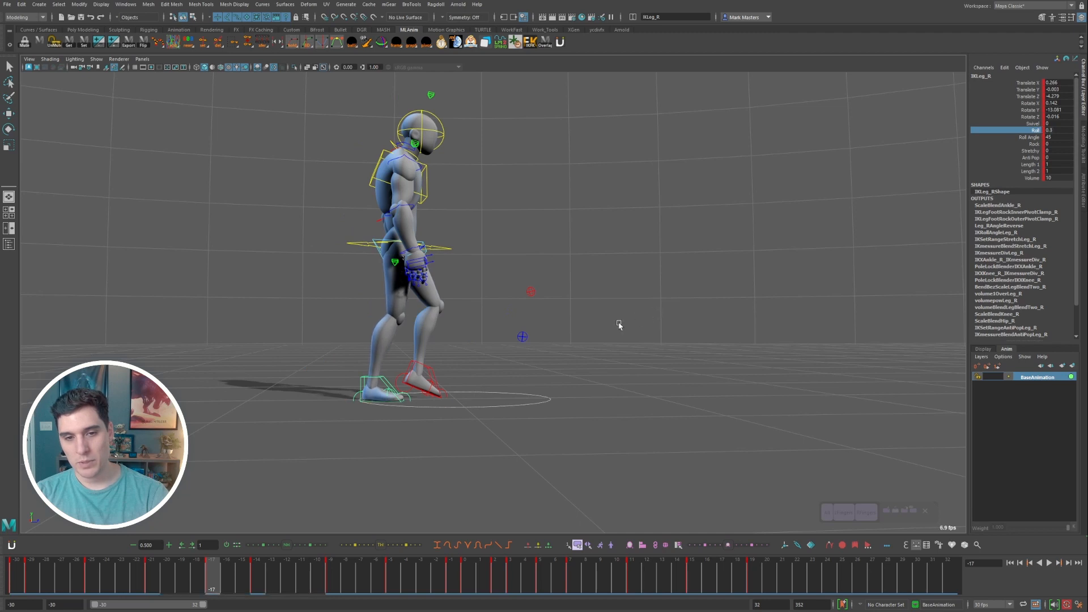
key(period)
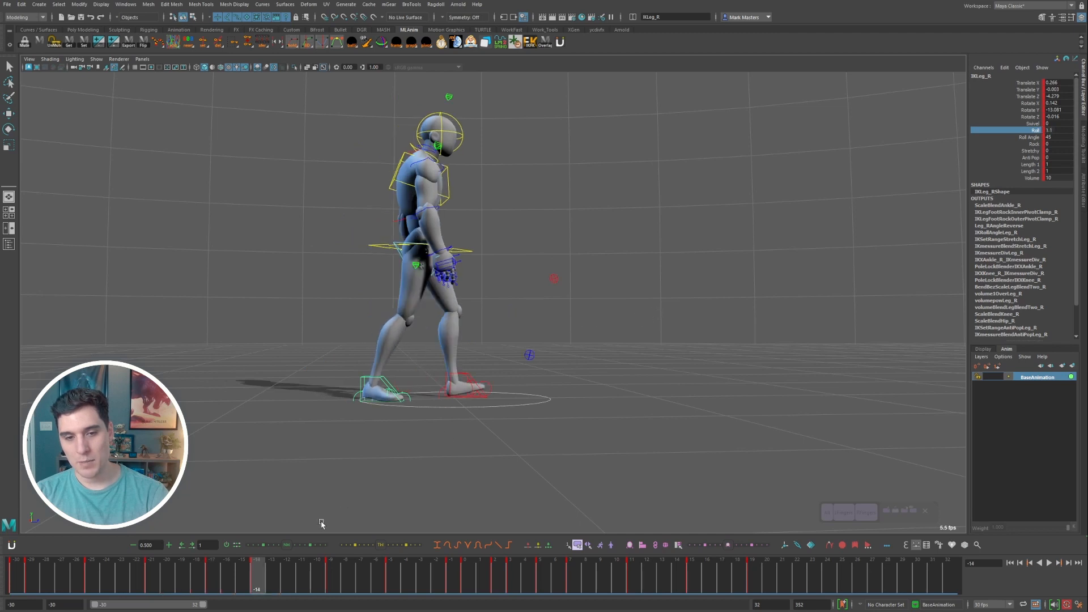
- Play back and scrub the character's walk-to-stop animation from the side to examine the timing of the final steps
key(alt+v)
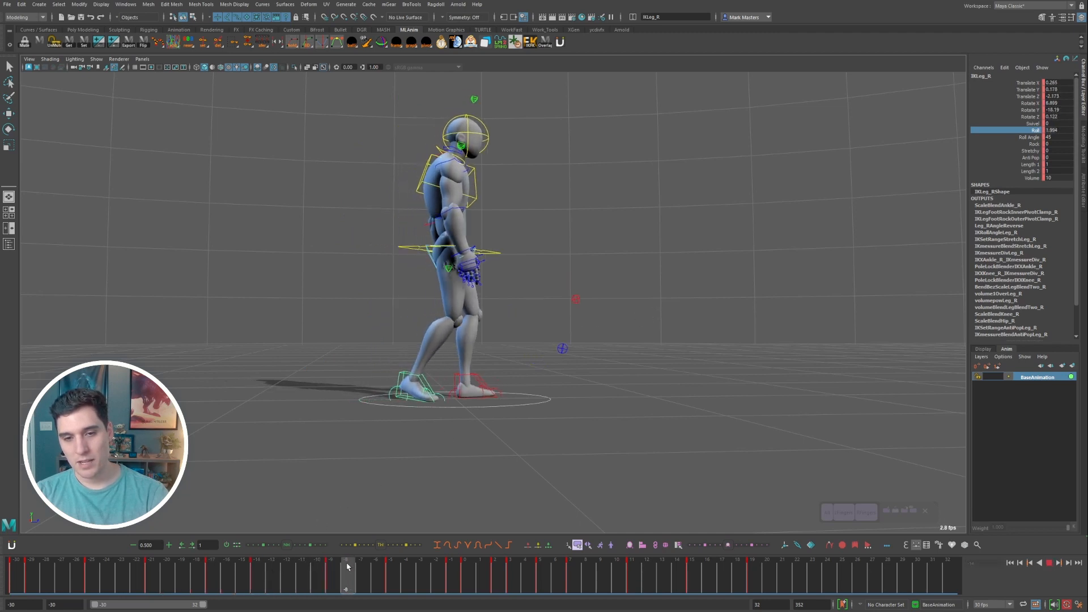
drag(405, 559, 47, 563)
click(562, 361)
click(1049, 563)
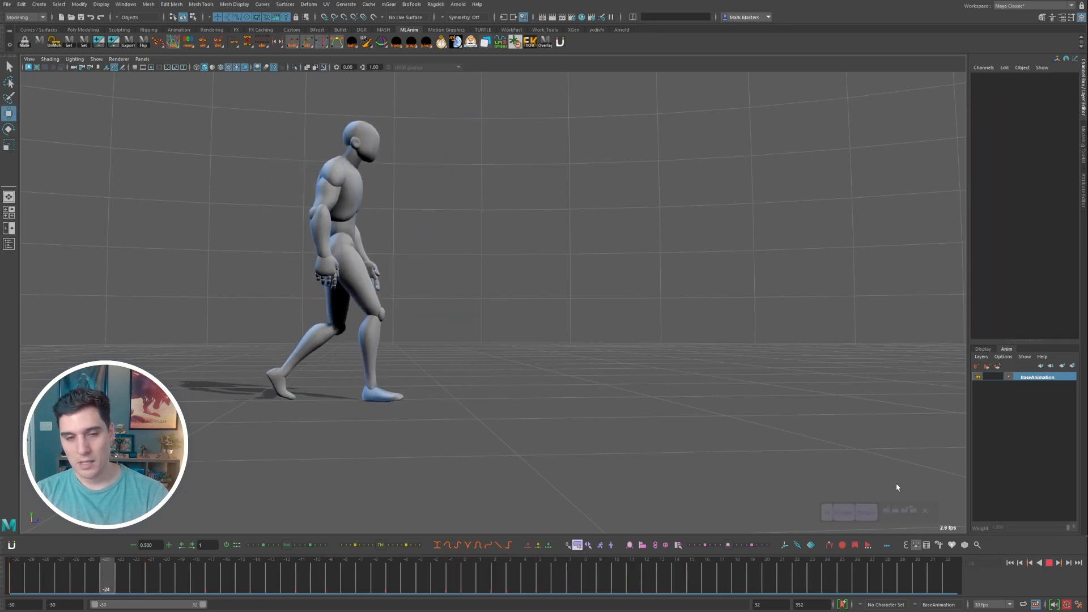
key(alt+v)
click(827, 512)
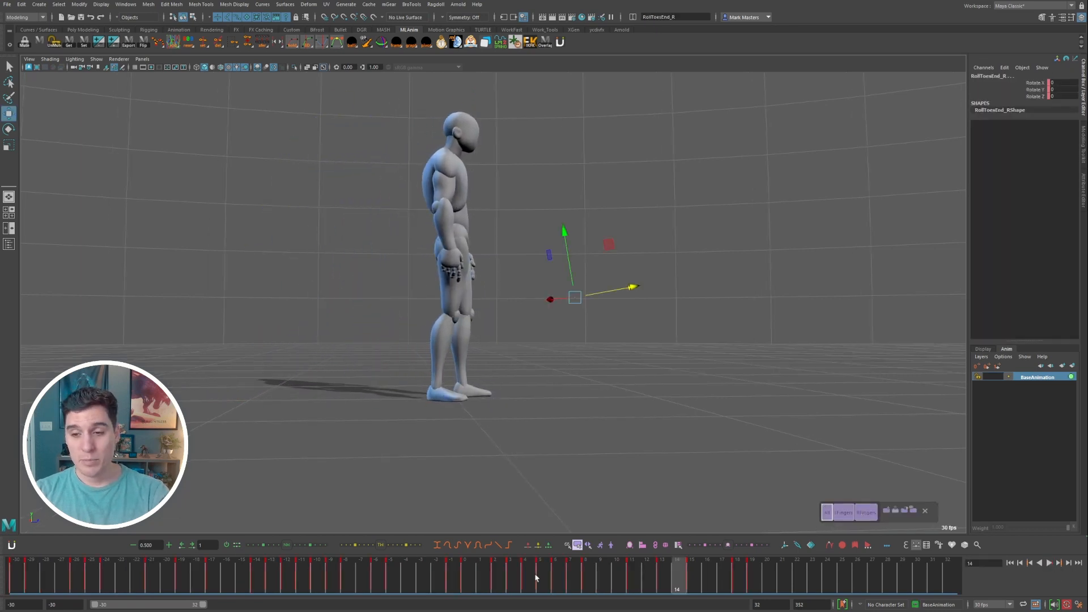
key(alt+v)
mouse_move(430, 570)
mouse_down()
mouse_move(481, 573)
mouse_move(426, 578)
mouse_move(470, 577)
mouse_move(458, 572)
mouse_up()
click(462, 572)
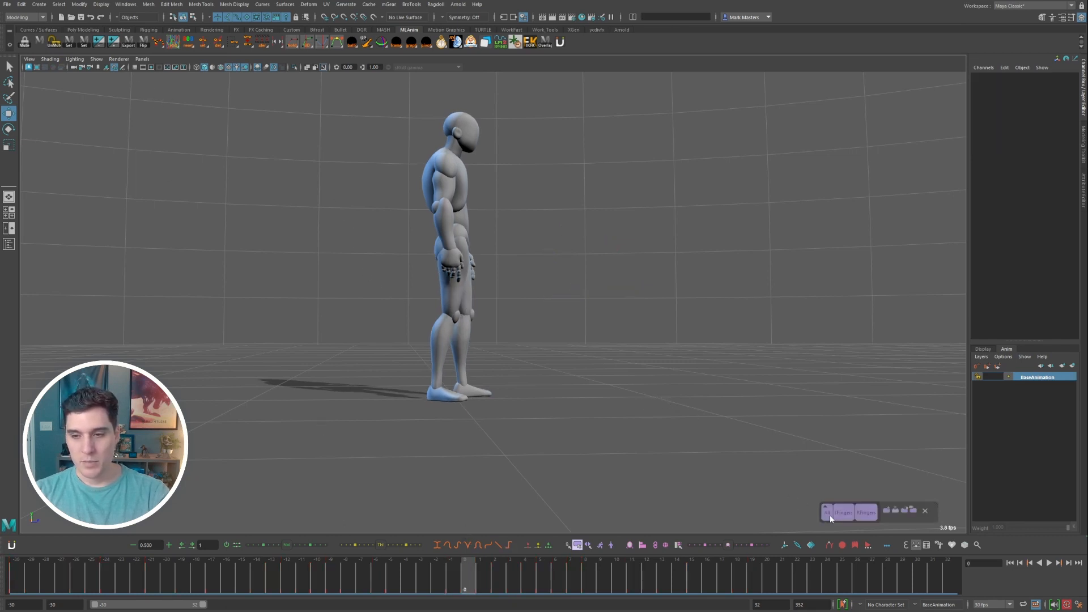
- Move the keys of all the rig's controls from about frame 0 onward about four frames later, and play the result
key(alt+v)
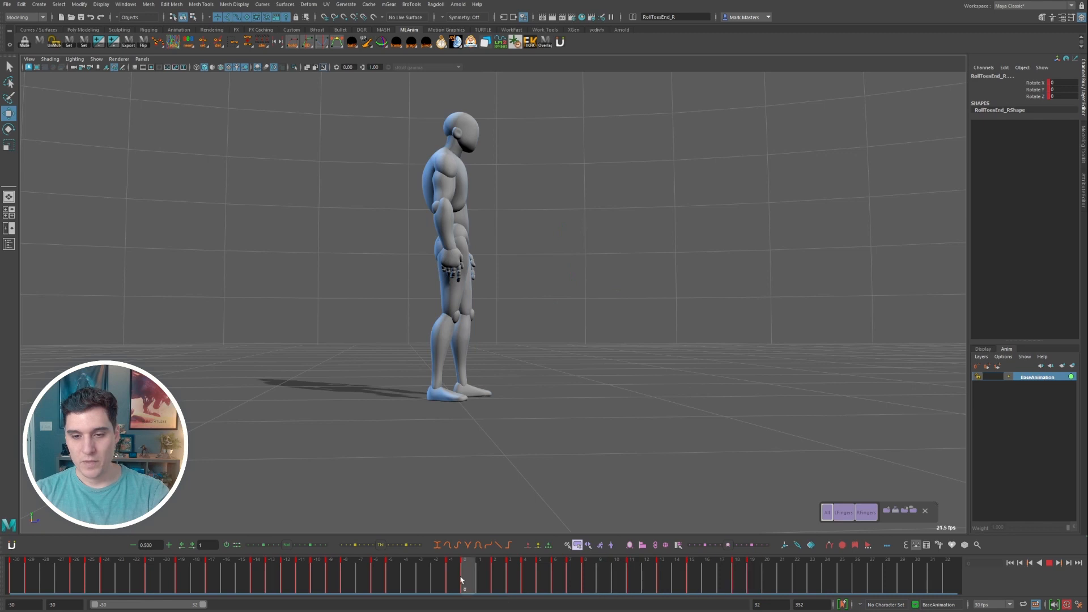
mouse_move(460, 580)
mouse_down()
mouse_move(472, 577)
mouse_move(453, 581)
mouse_up()
shift+drag(556, 580, 793, 580)
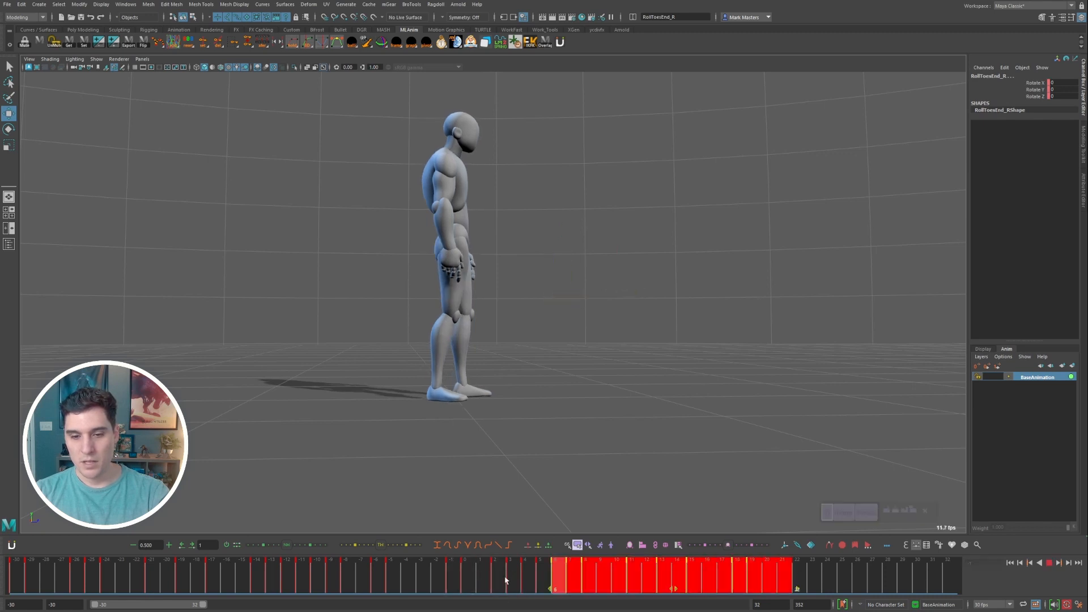
shift+drag(506, 579, 467, 578)
shift+drag(639, 591, 695, 590)
key(alt+v)
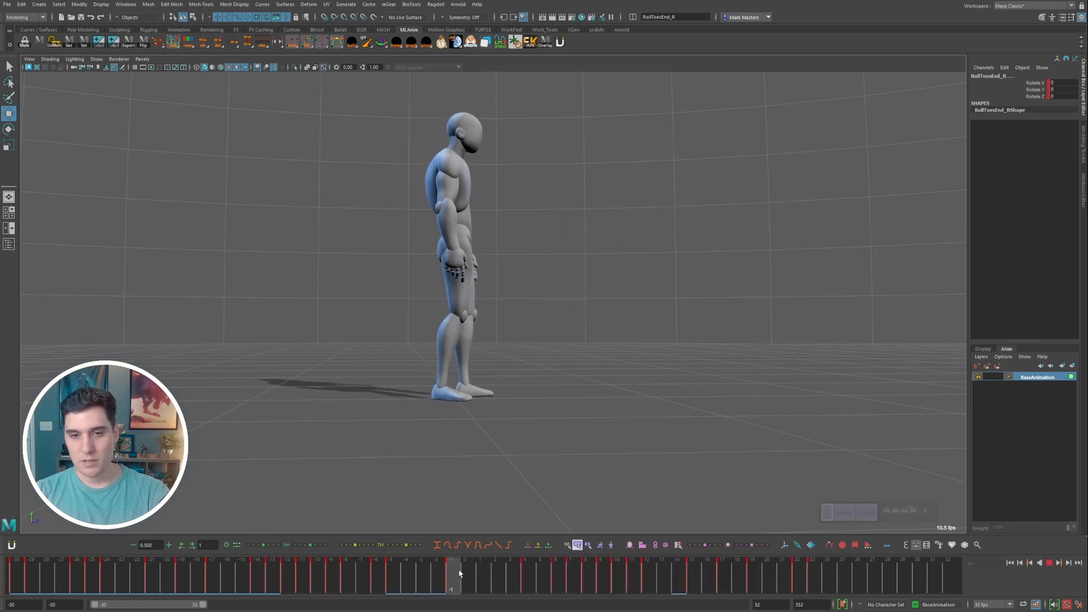
- Check the retimed stop frame by frame and open the Graph Editor on the curves of all the rig's controls
drag(555, 580, 439, 584)
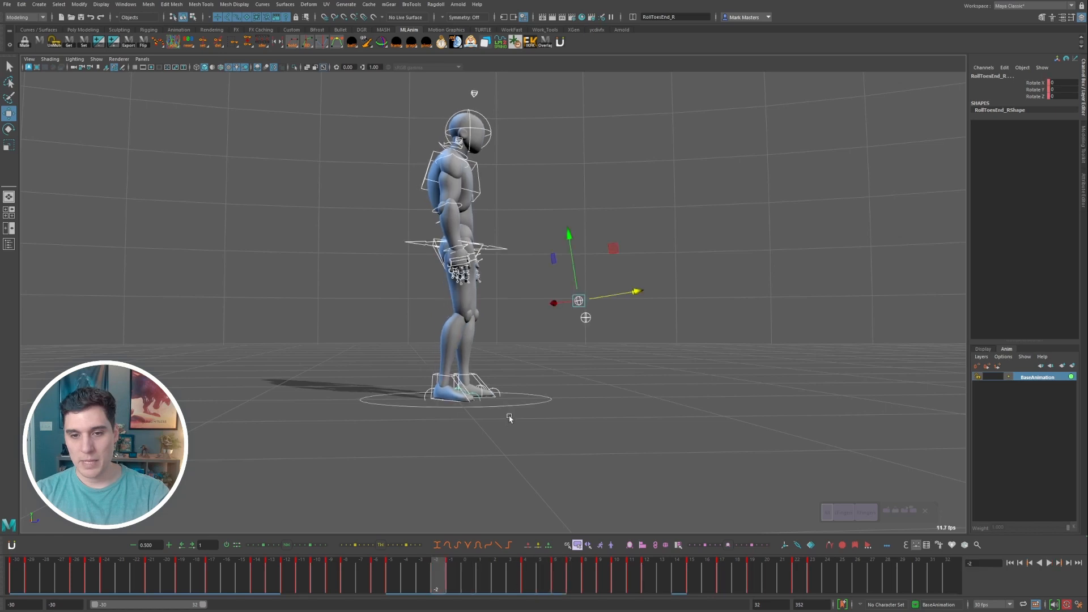
key(alt+period)
key(alt+period)
key(alt+period)
key(alt+period)
key(alt+period)
click(125, 4)
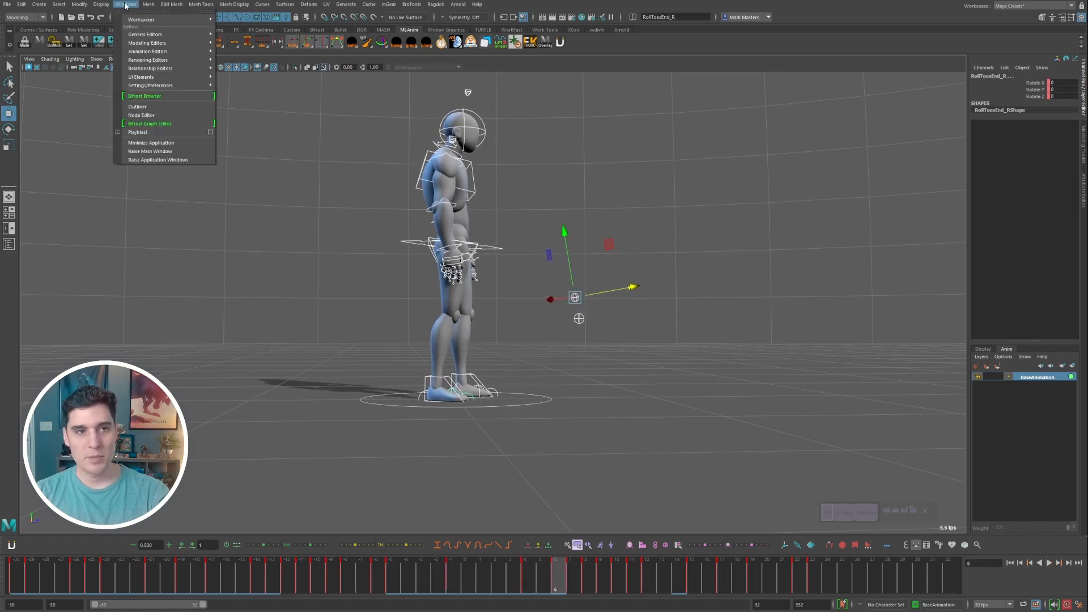
mouse_move(170, 52)
click(244, 53)
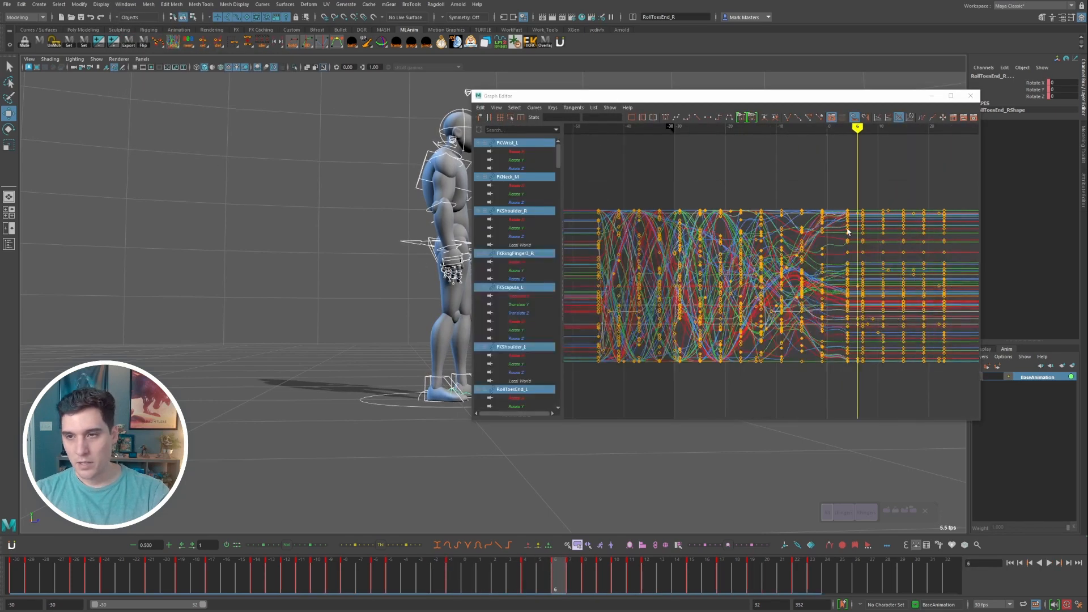
- Try applying auto tangents to nearly all keys on the rig's animation curves
drag(669, 390, 669, 389)
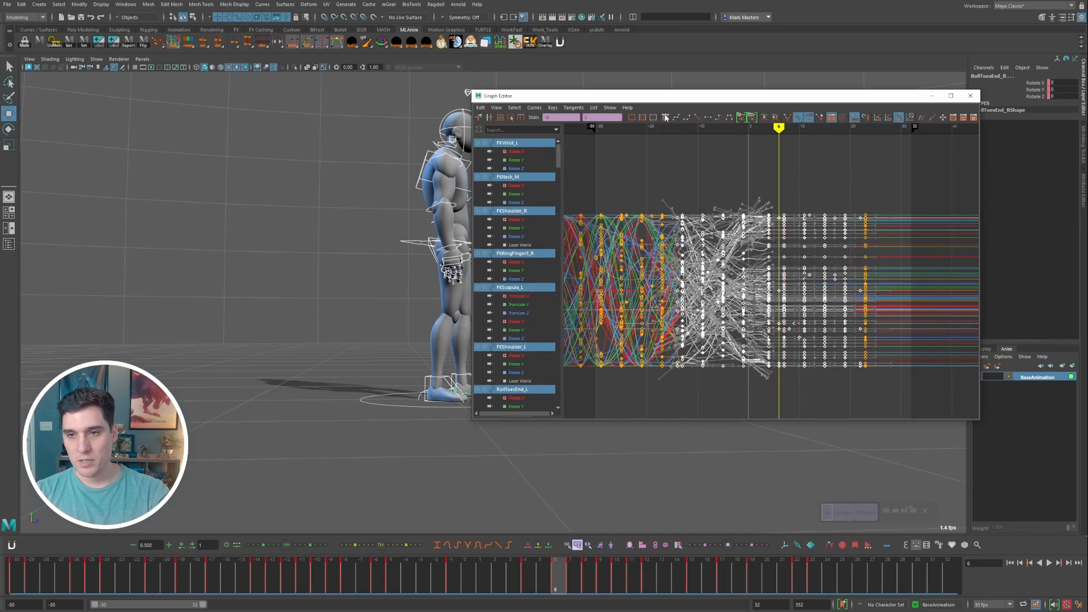
click(666, 117)
click(708, 185)
scroll(816, 238, down, 5)
drag(888, 190, 685, 332)
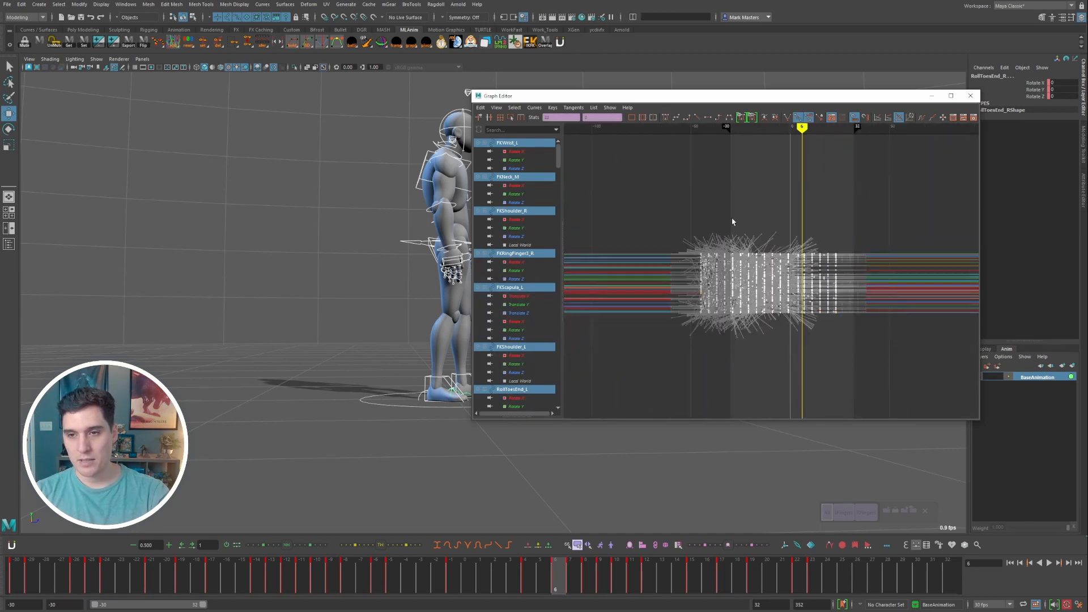
scroll(753, 206, up, 5)
click(777, 187)
scroll(805, 190, down, 5)
drag(902, 199, 663, 341)
click(665, 117)
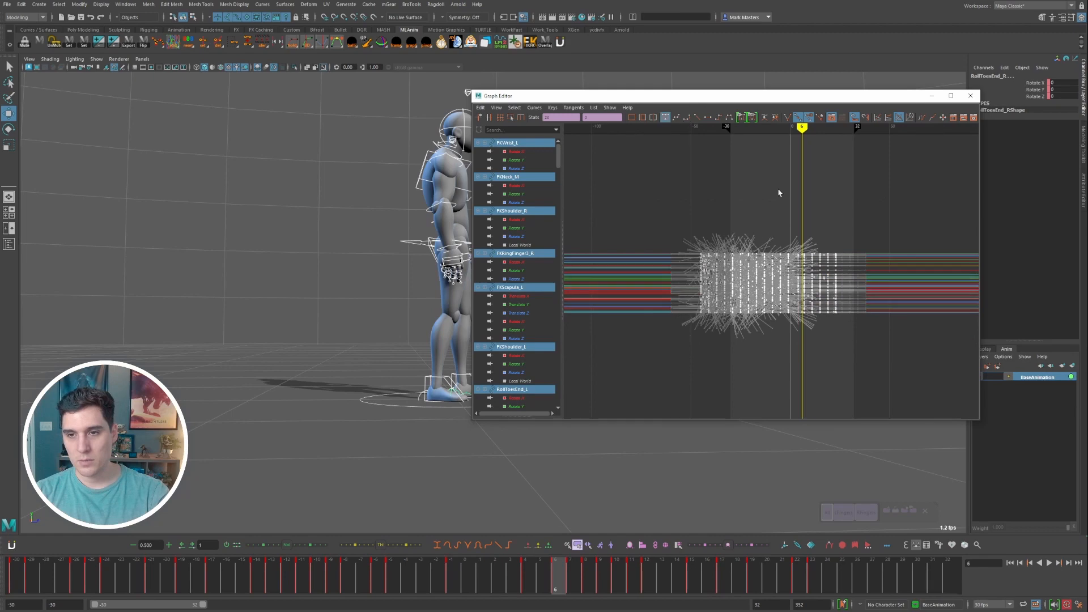
click(908, 136)
scroll(830, 245, up, 5)
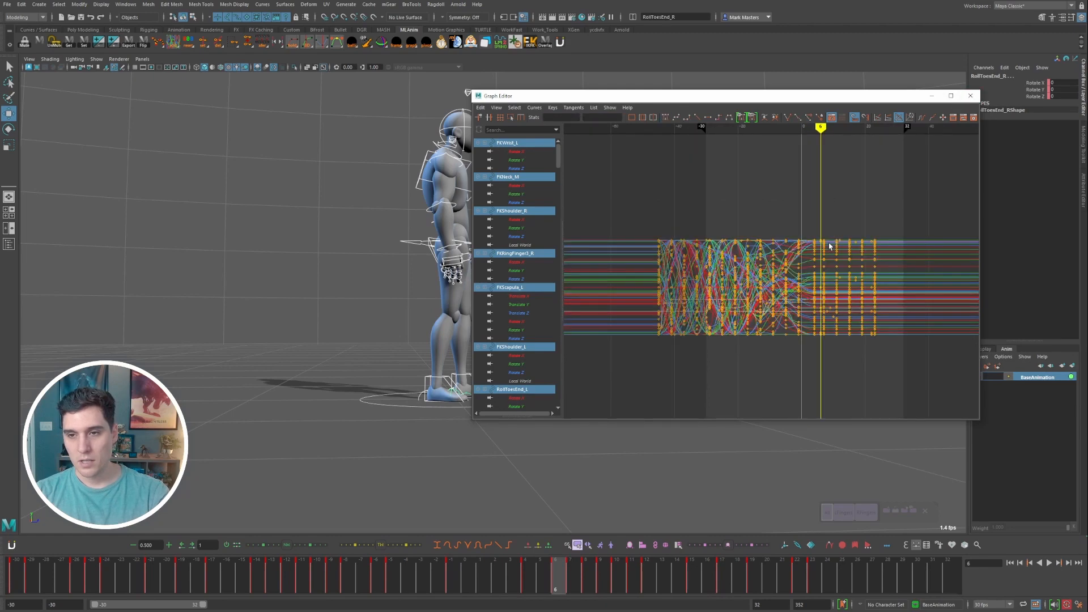
- Undo the tangent changes and key selections made on the rig's animation curves
key(ctrl+z)
key(ctrl+z)
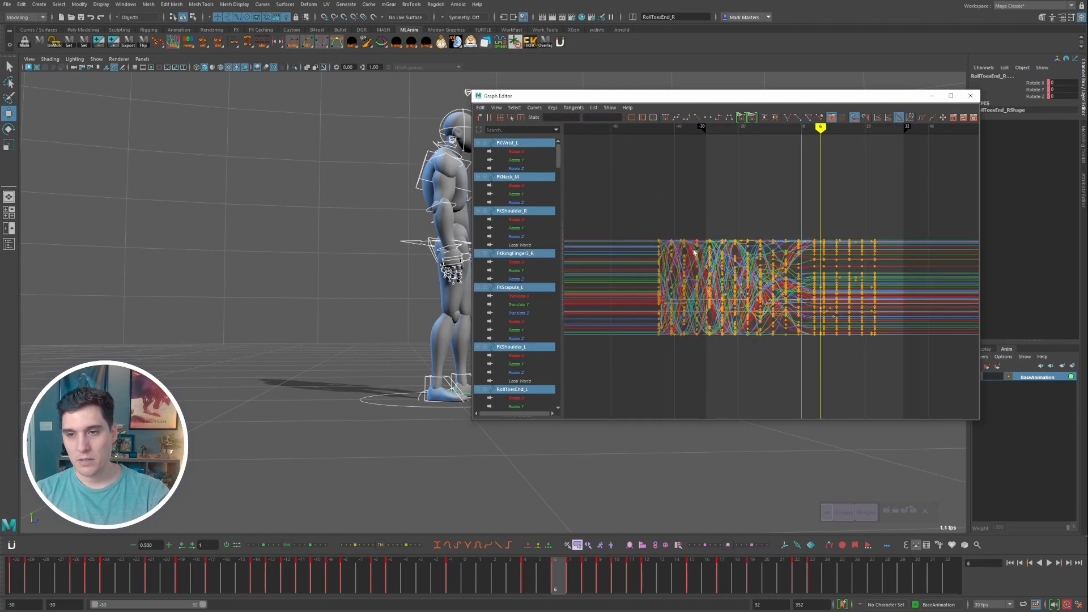
key(ctrl+z)
key(ctrl+z)
key(ctrl+z)
key(ctrl+z)
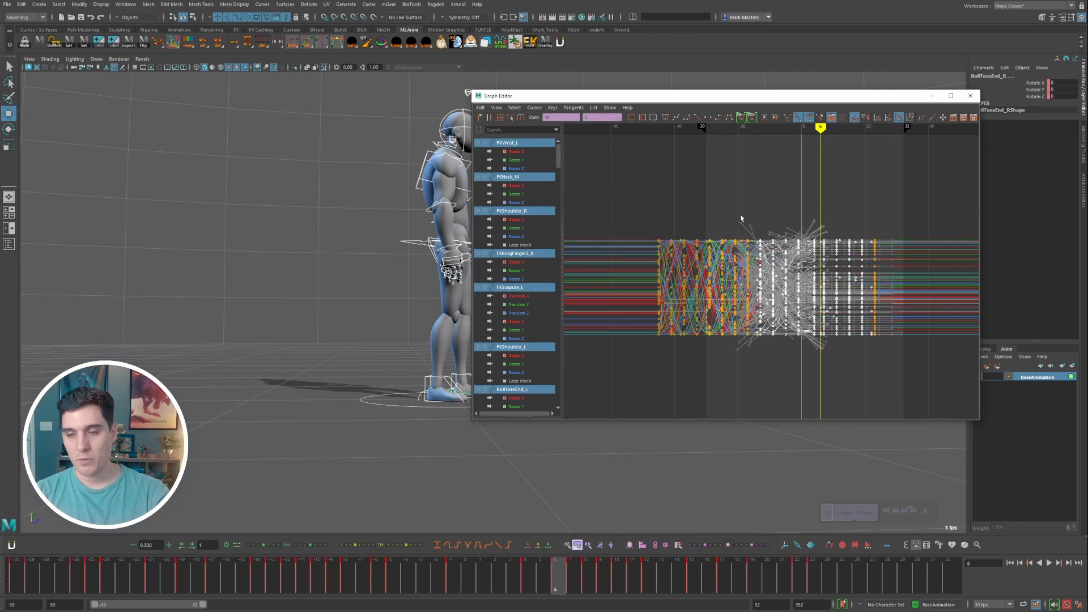
key(ctrl+z)
- Apply auto tangents to all the rig's keys around the stop, from about frame -14 to frame 11
click(826, 506)
alt+middle_drag(876, 203, 834, 209)
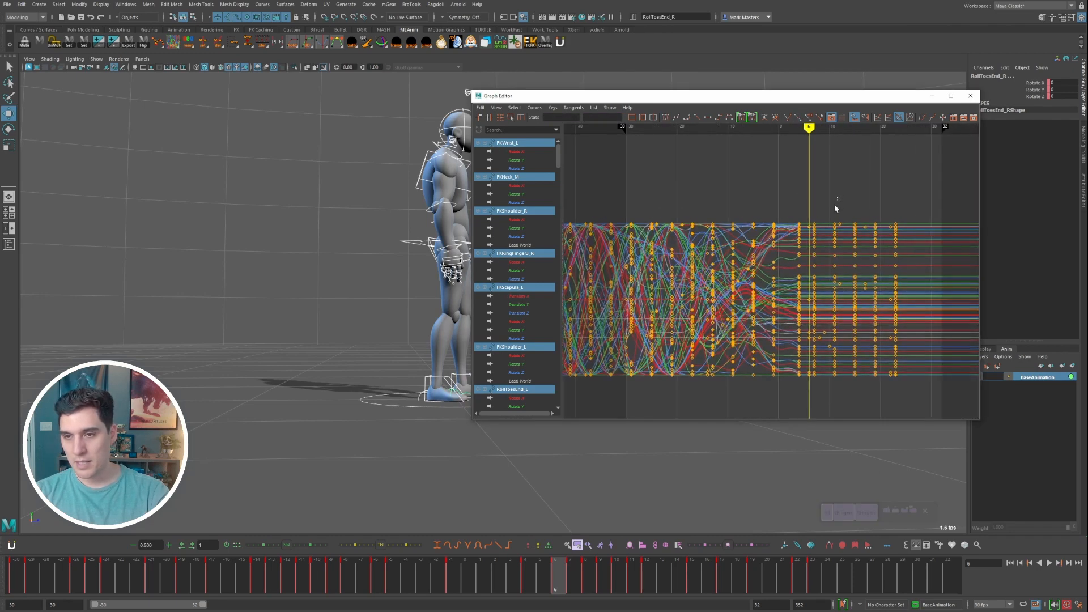
drag(710, 402, 711, 401)
click(668, 117)
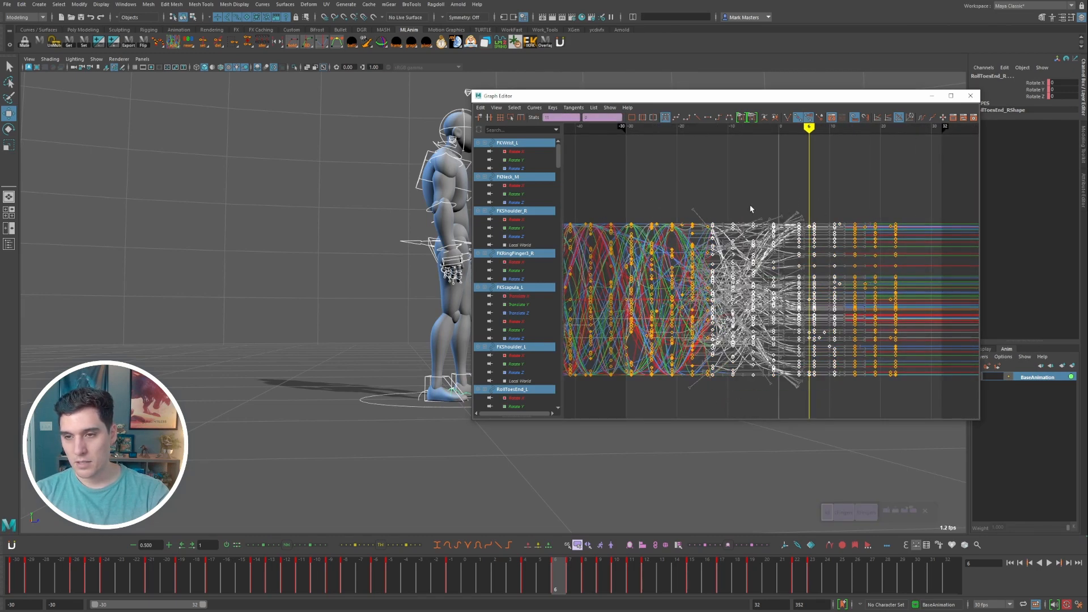
- Close the Graph Editor, deselect the rig, and scrub and play the walk to examine the smoothed stop
drag(530, 569, 311, 562)
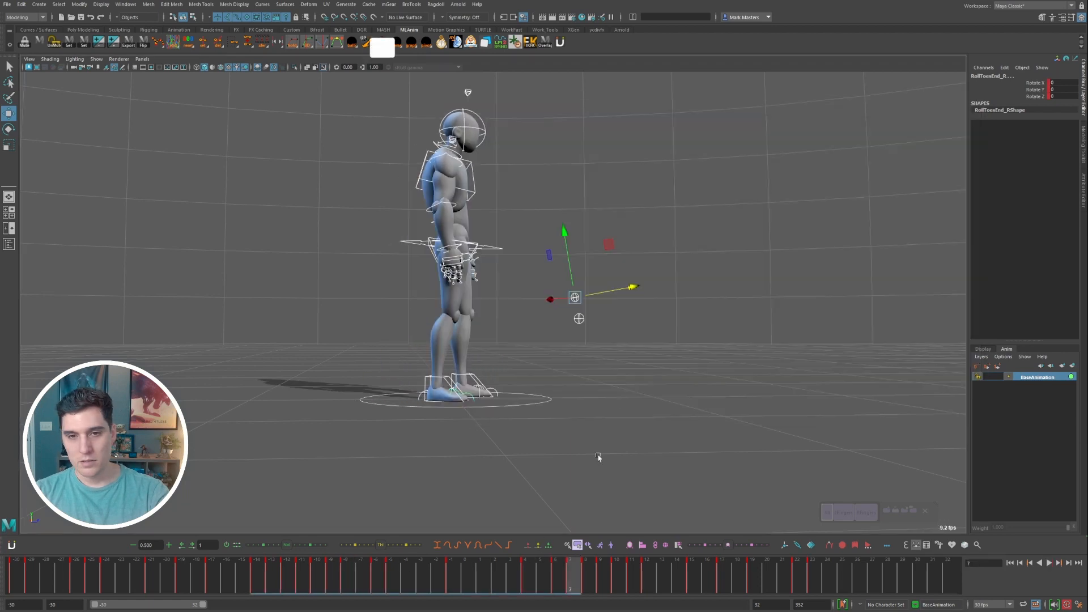
click(599, 456)
drag(569, 580, 227, 578)
click(1049, 563)
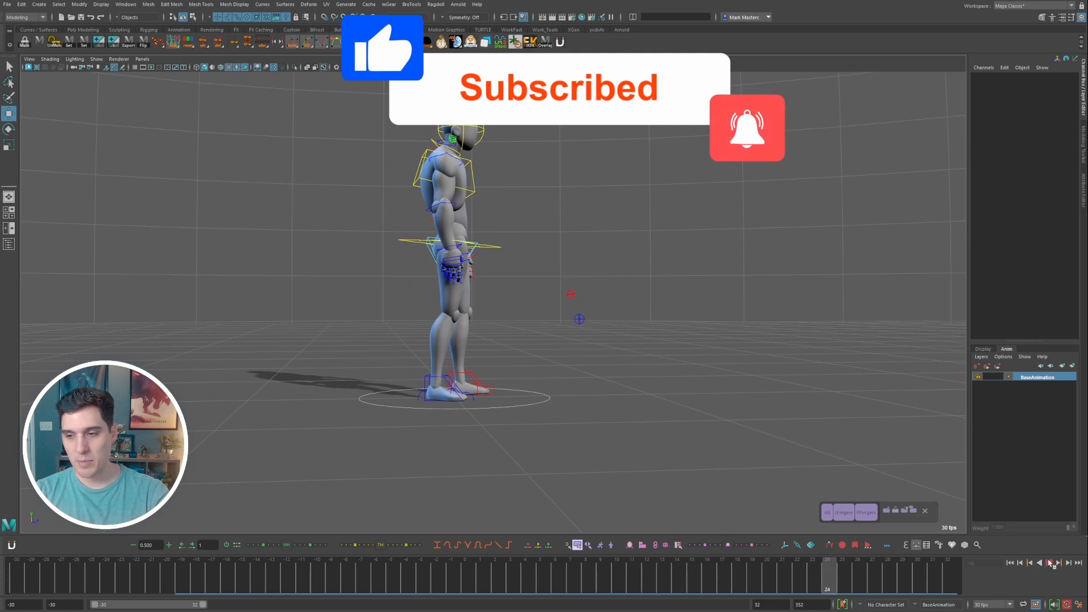
click(1050, 563)
- Move the keys of all the rig's controls from about frame -5 onward about three frames later
click(571, 294)
drag(374, 575, 822, 575)
mouse_move(640, 590)
mouse_down()
mouse_move(666, 588)
mouse_move(273, 573)
mouse_move(364, 575)
mouse_up()
shift+drag(895, 575, 389, 584)
drag(635, 590, 648, 590)
- Play back the retimed walk and examine the stop from the side, front and three-quarter views
drag(260, 578, 509, 579)
key(alt+v)
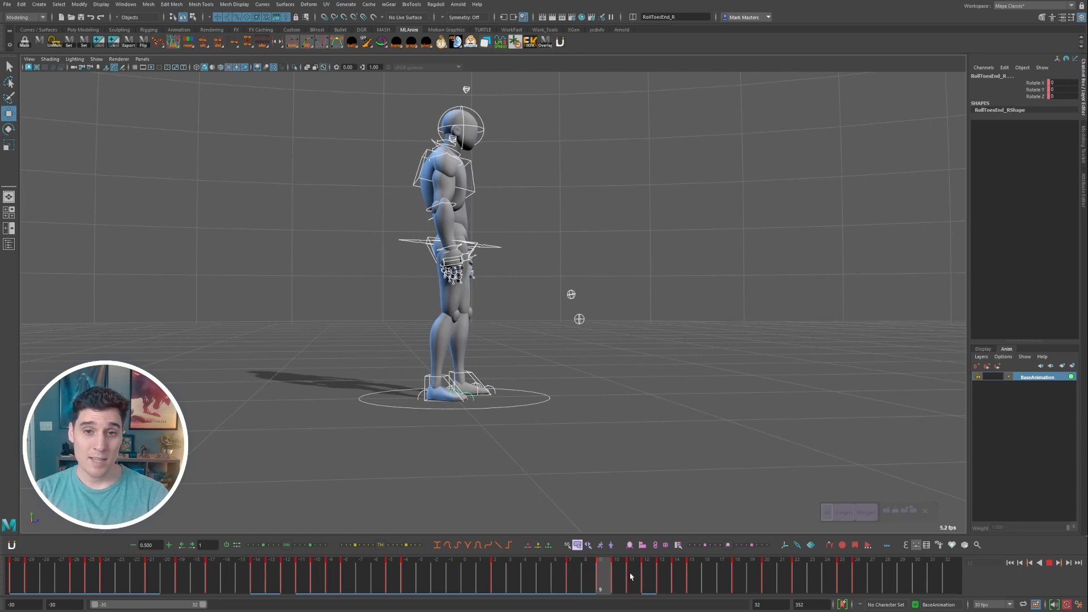
alt+drag(699, 407, 585, 406)
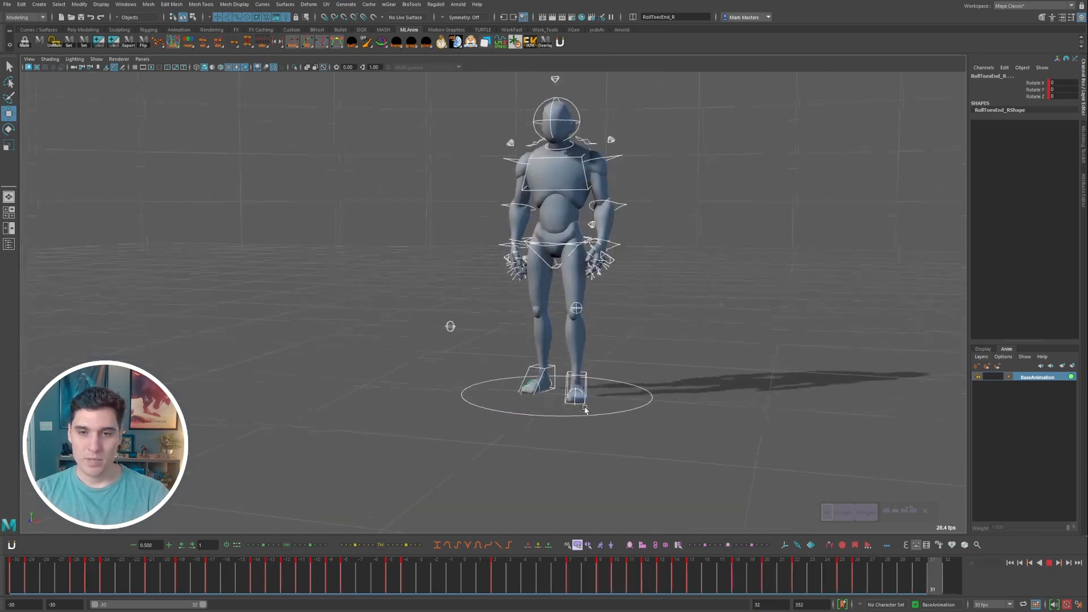
click(1049, 563)
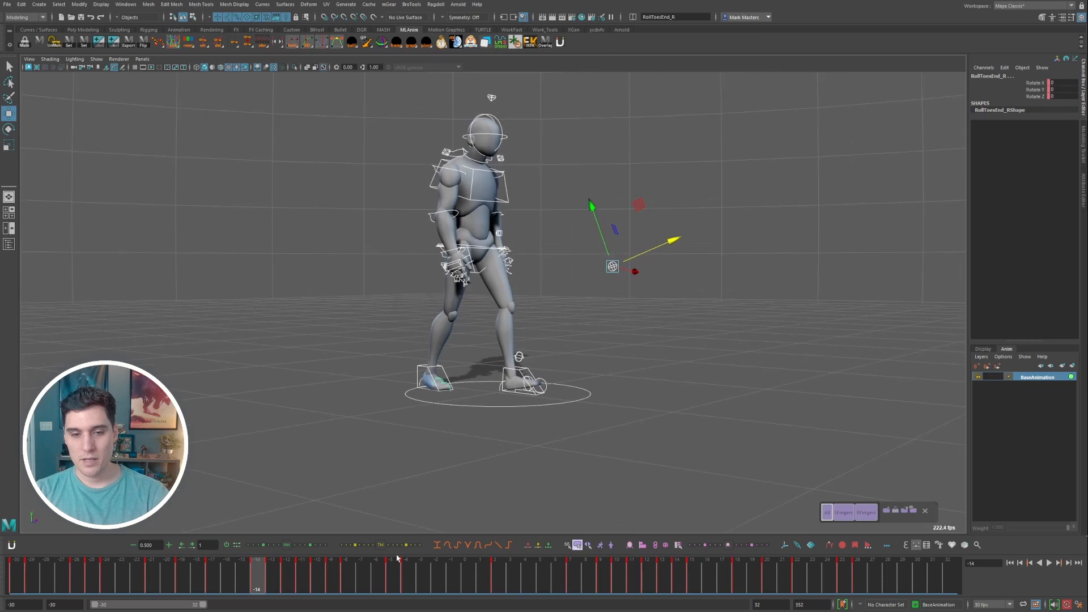
key(alt+v)
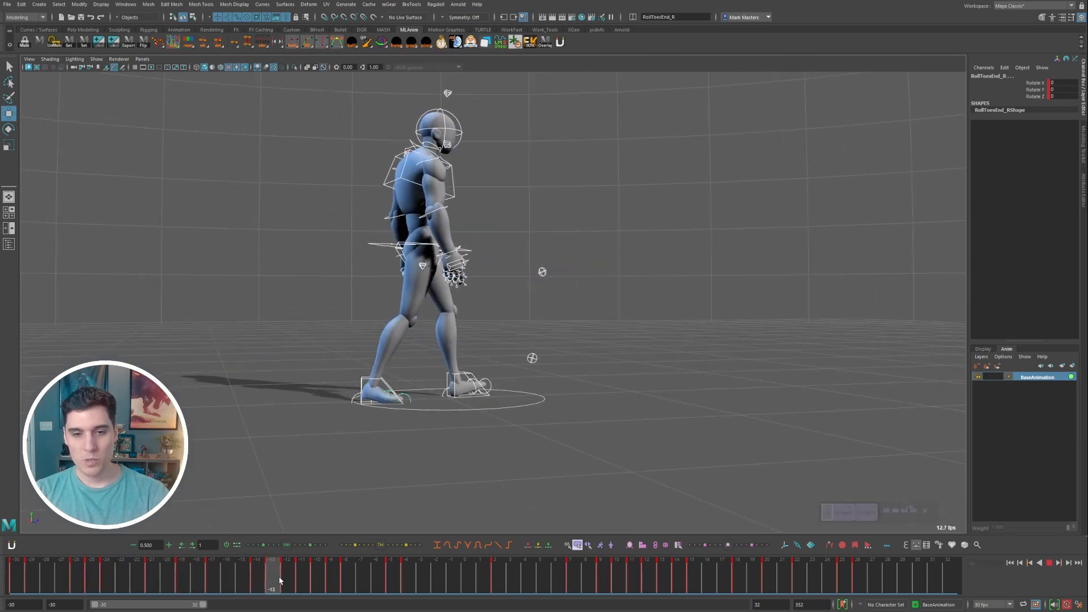
- Select the character's left foot IK control and step forward through its keys to frame 14 to check for foot sliding
key(alt+v)
click(481, 452)
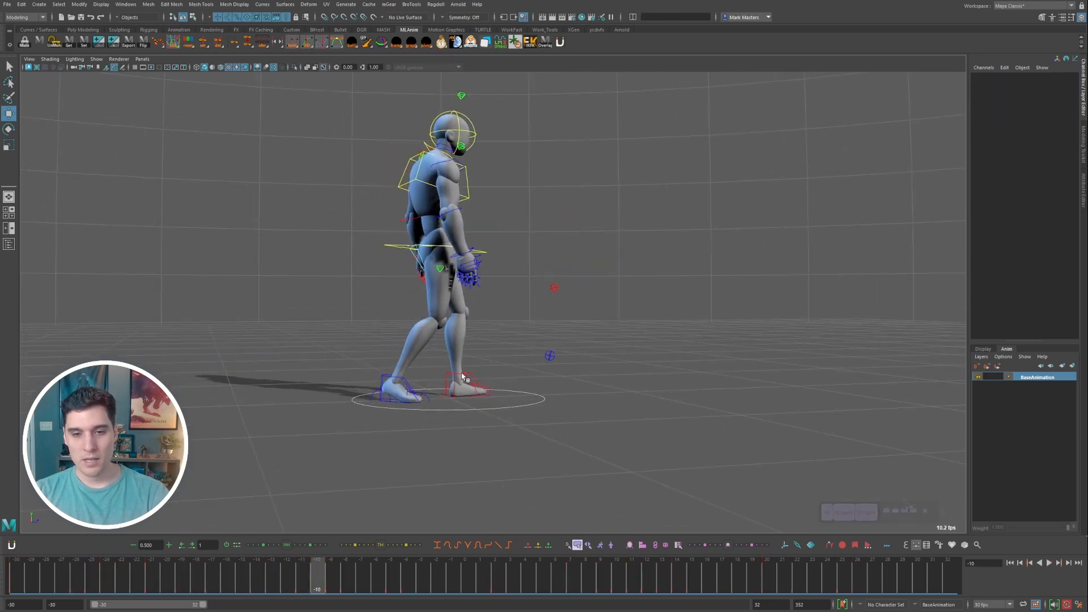
click(484, 388)
key(period)
key(period)
key(period)
key(period)
key(period)
key(period)
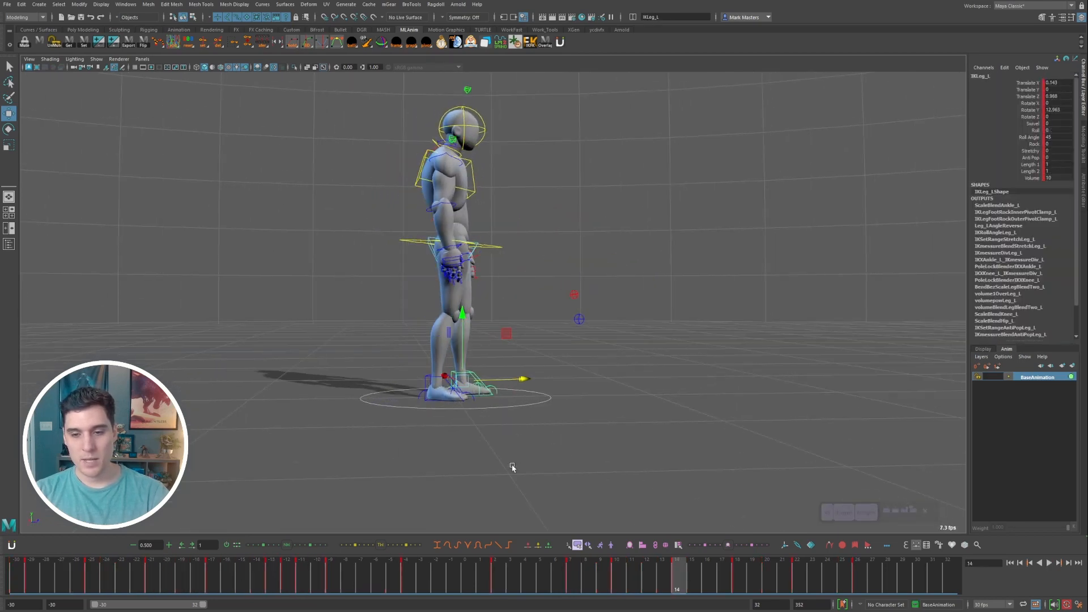
- Match the left foot's key at frame -4 to its planted pose at frame 2 and compare the two keys from the front
key(comma)
key(comma)
key(comma)
key(comma)
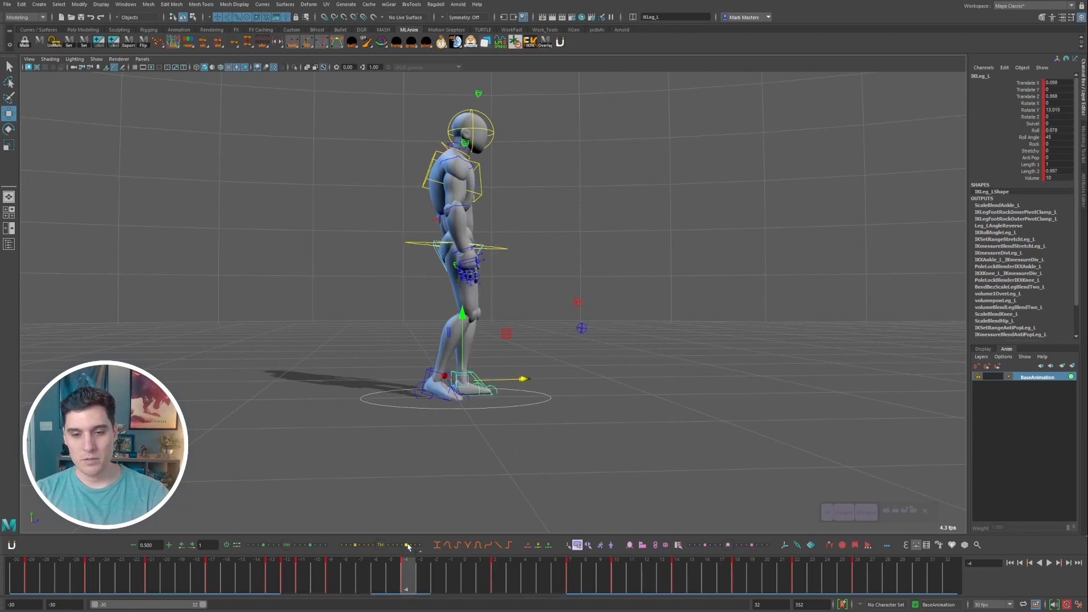
alt+drag(524, 455, 489, 446)
key(comma)
key(period)
key(period)
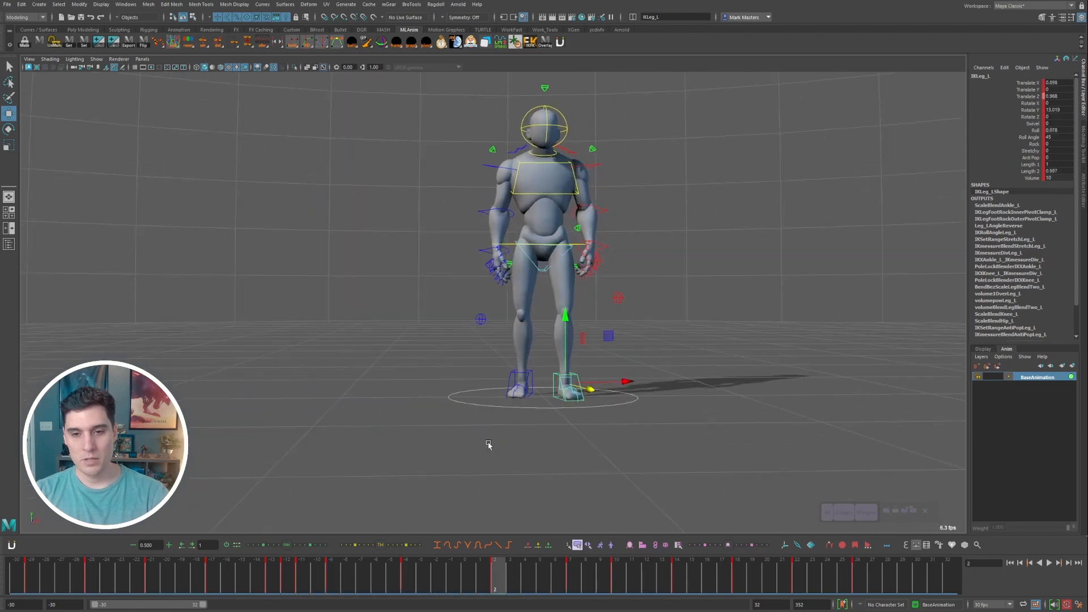
- Match the left foot's earlier contact keys, from frame -9 back to frame -12, to its planted pose
key(comma)
key(comma)
key(comma)
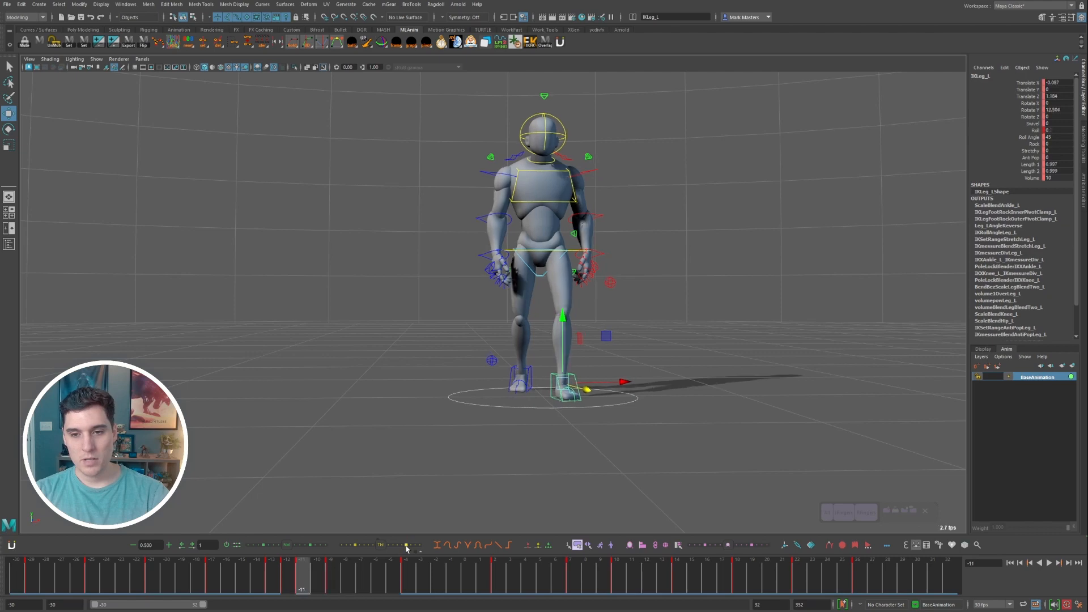
key(comma)
key(comma)
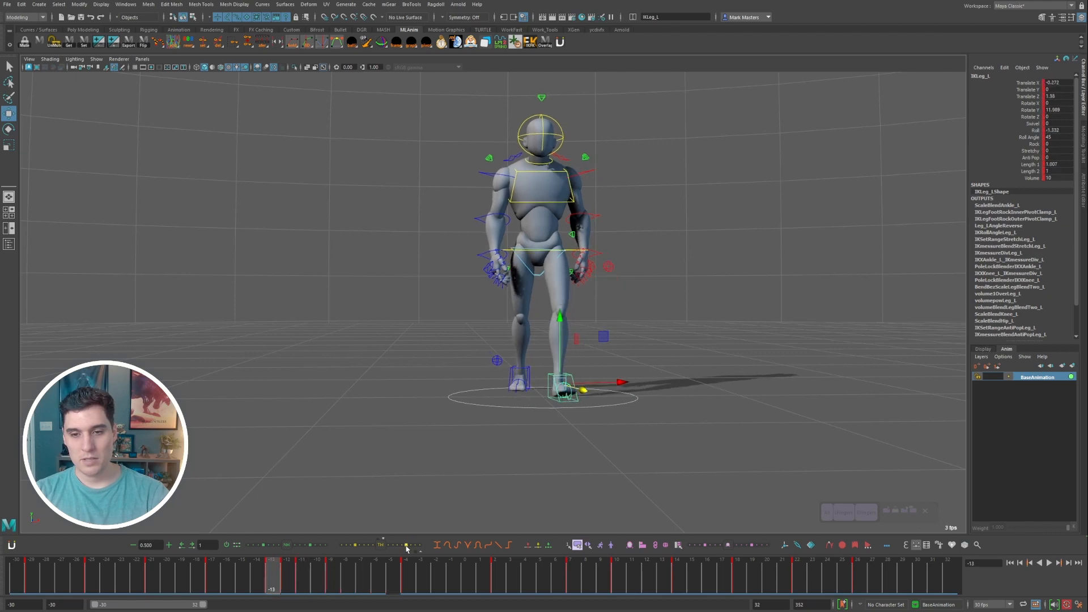
key(comma)
key(period)
- Compare the left foot's placement on frames -13 and -12 from several front angles
alt+drag(496, 451, 541, 453)
key(period)
key(comma)
key(comma)
alt+drag(636, 398, 516, 565)
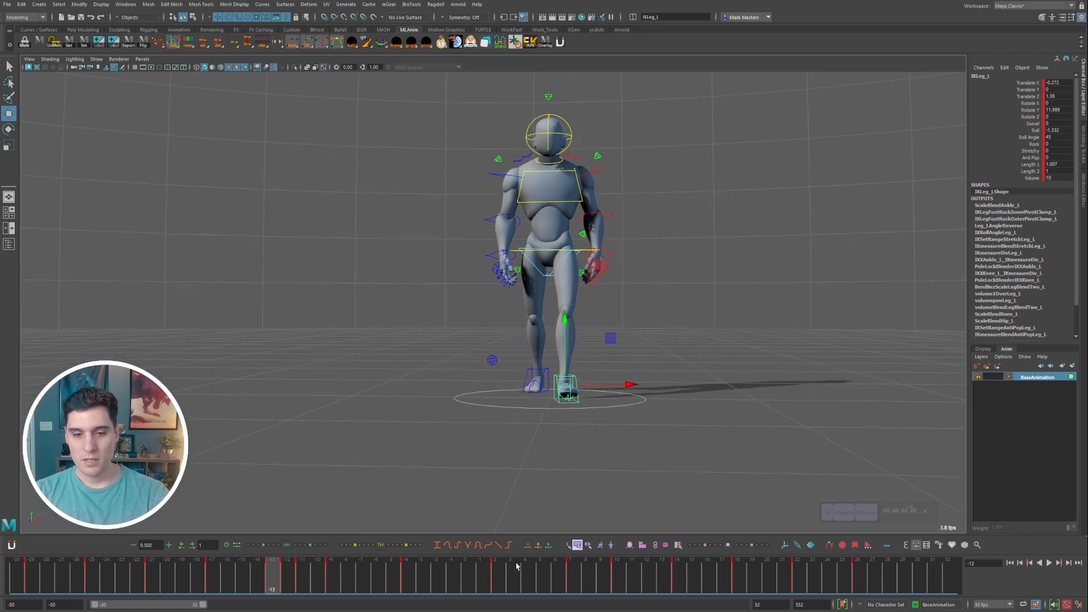
key(comma)
alt+drag(505, 427, 582, 399)
key(period)
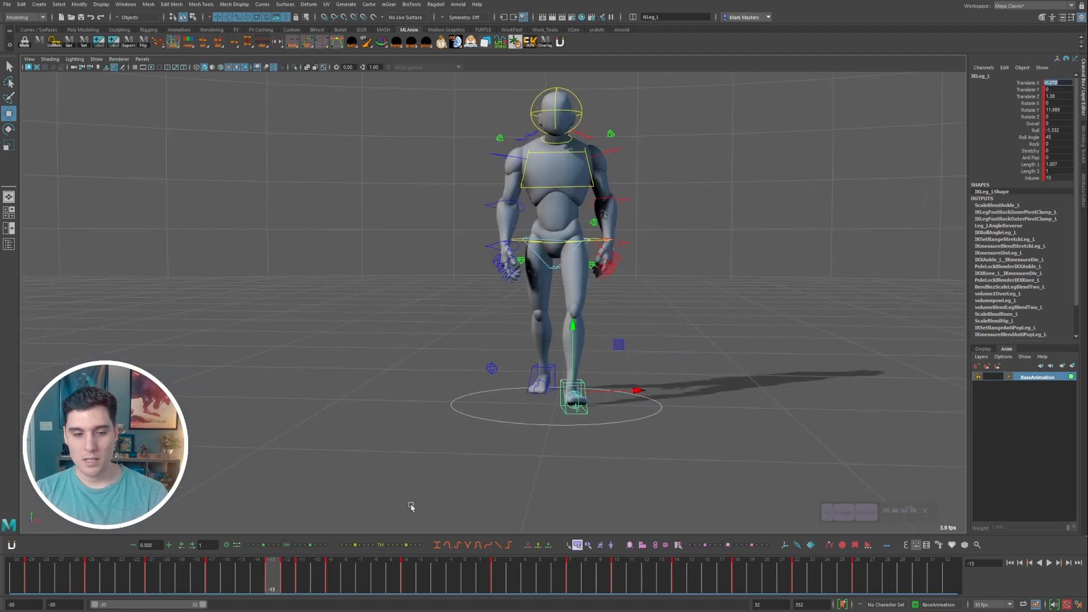
- Match the left foot's Translate X and Translate Z at frame -13 to its values at frame -12
key(alt+period)
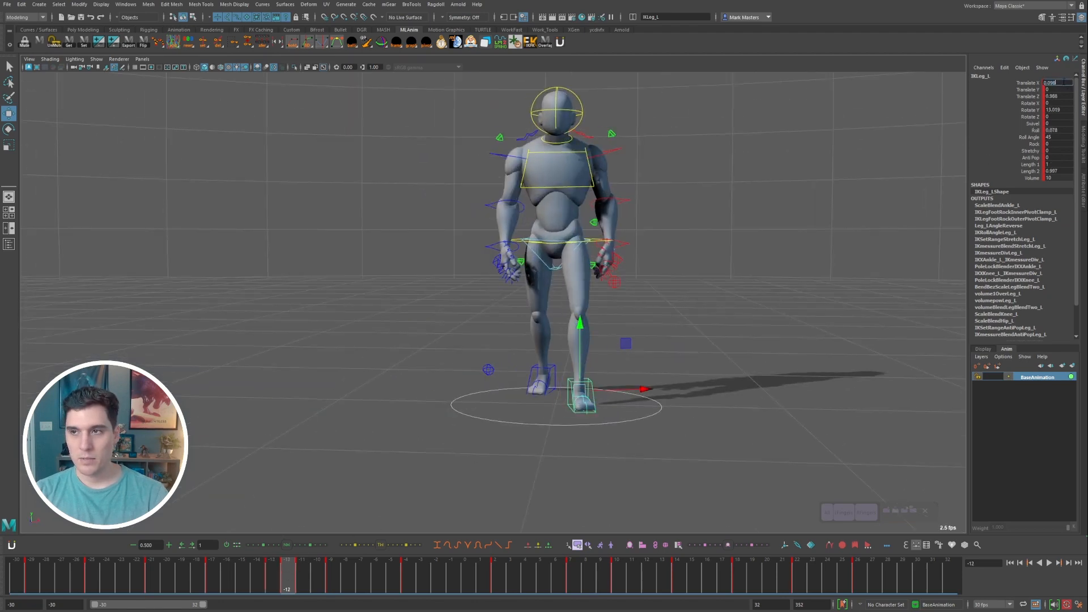
key(alt+comma)
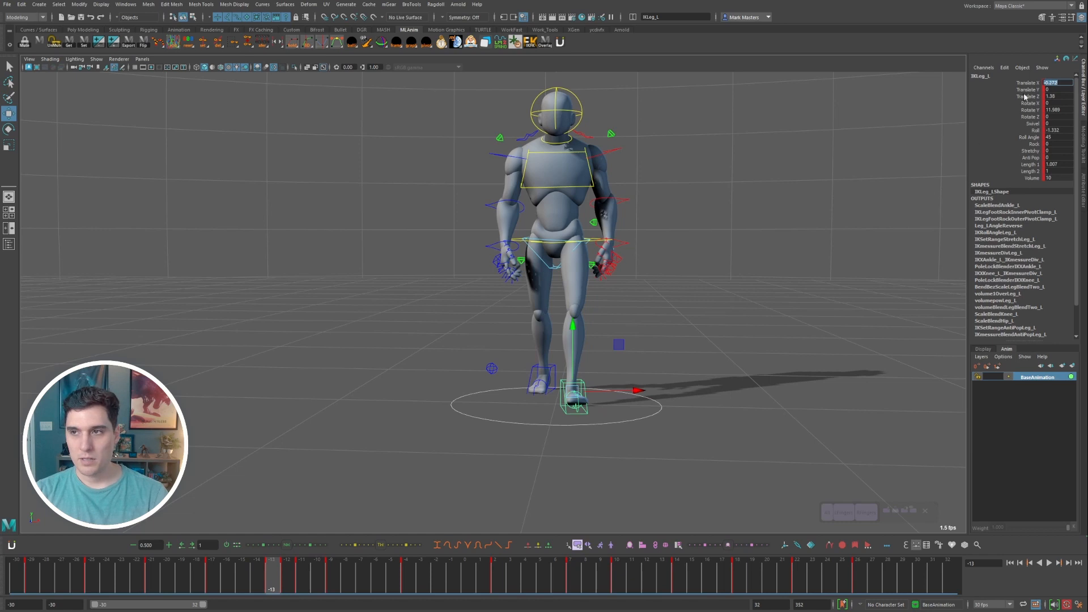
click(1030, 82)
key(alt+period)
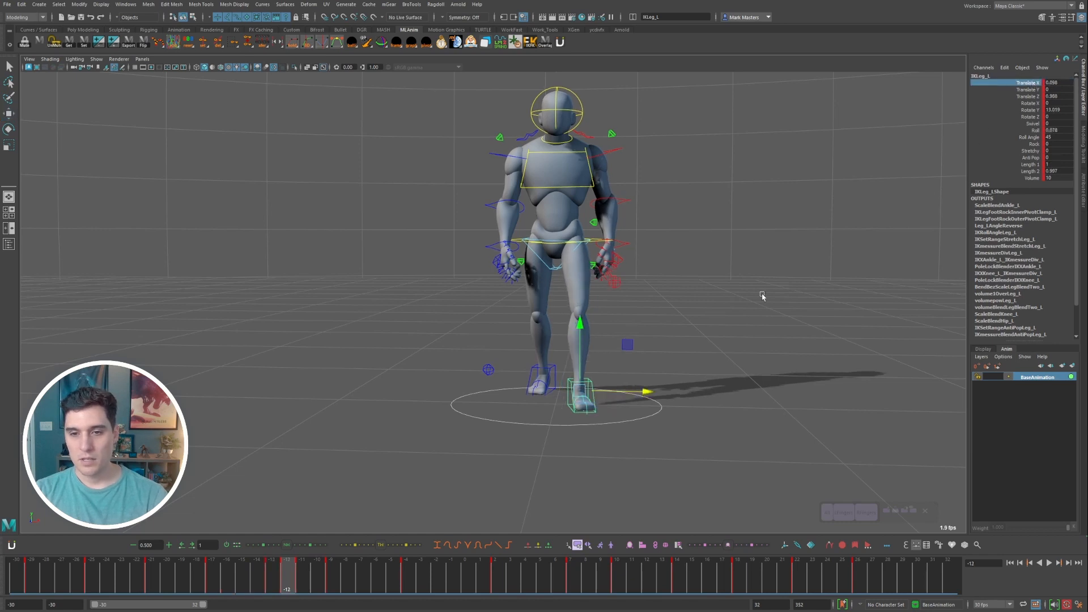
click(276, 575)
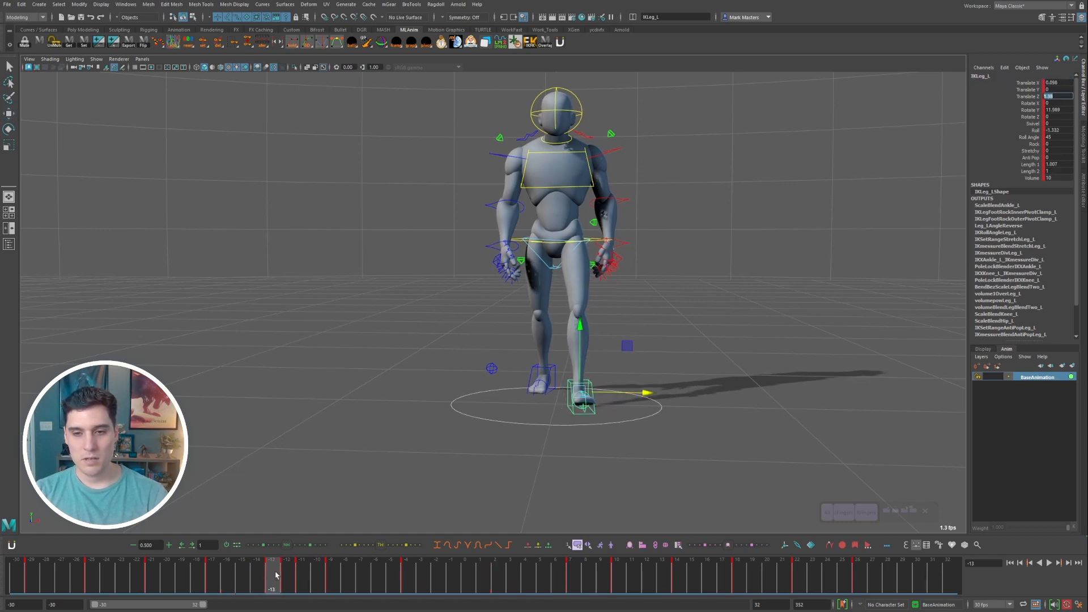
click(1023, 97)
- Scrub and play the walk from the side to check that the left foot stays planted through its contact
alt+drag(699, 306, 747, 347)
key(alt+v)
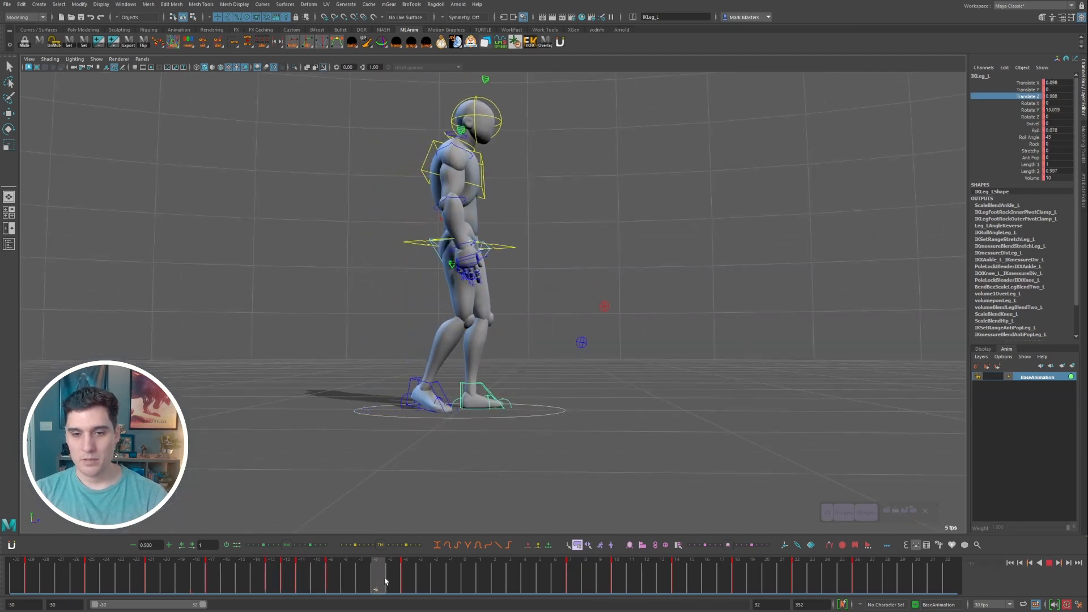
click(683, 564)
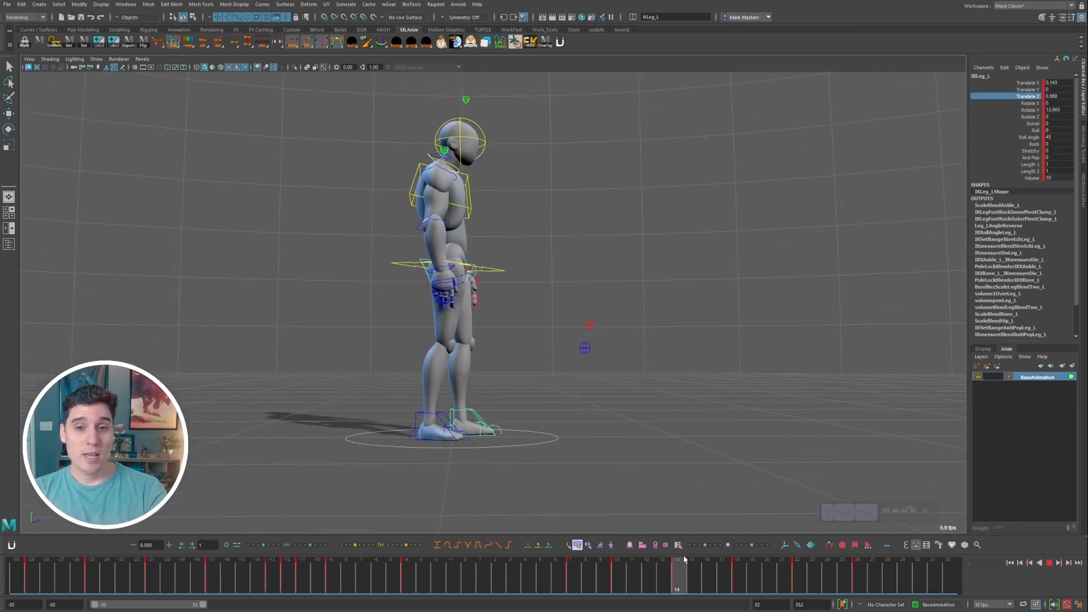
drag(684, 560, 11, 560)
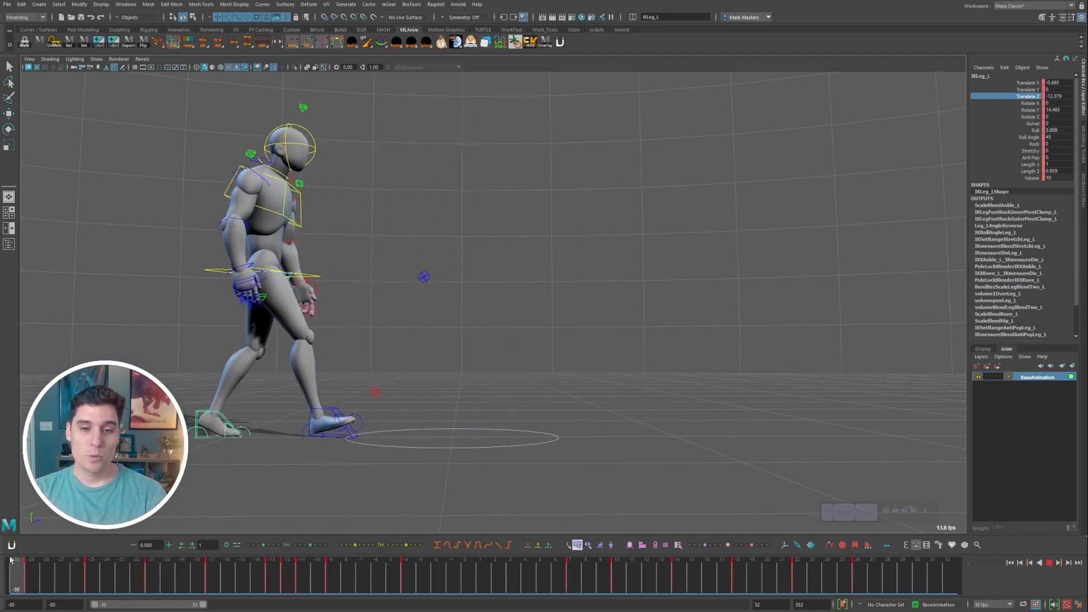
key(alt+v)
click(18, 568)
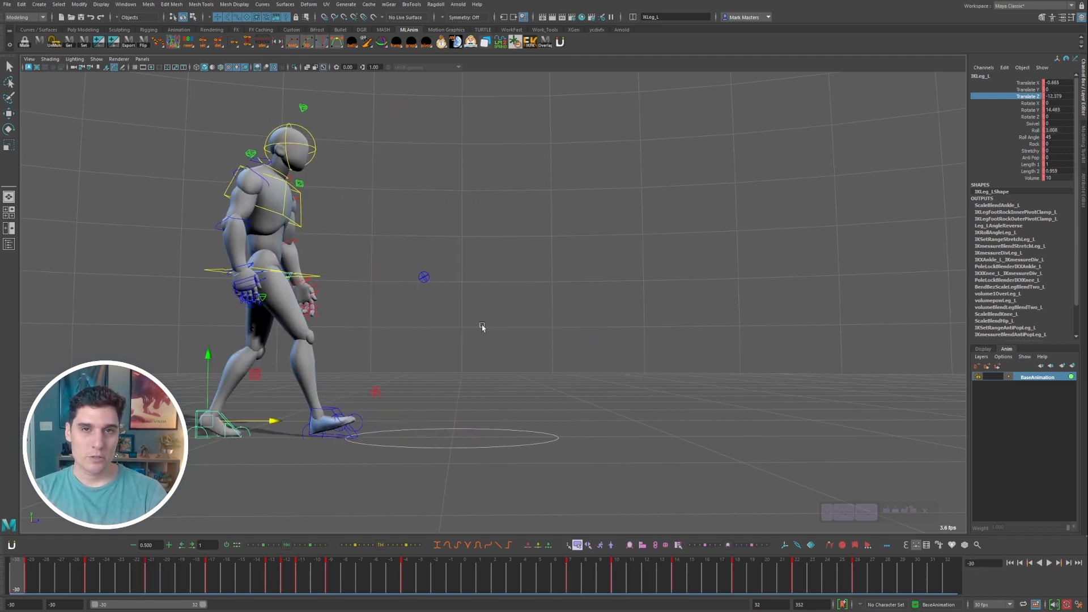
alt+middle_drag(500, 332, 507, 337)
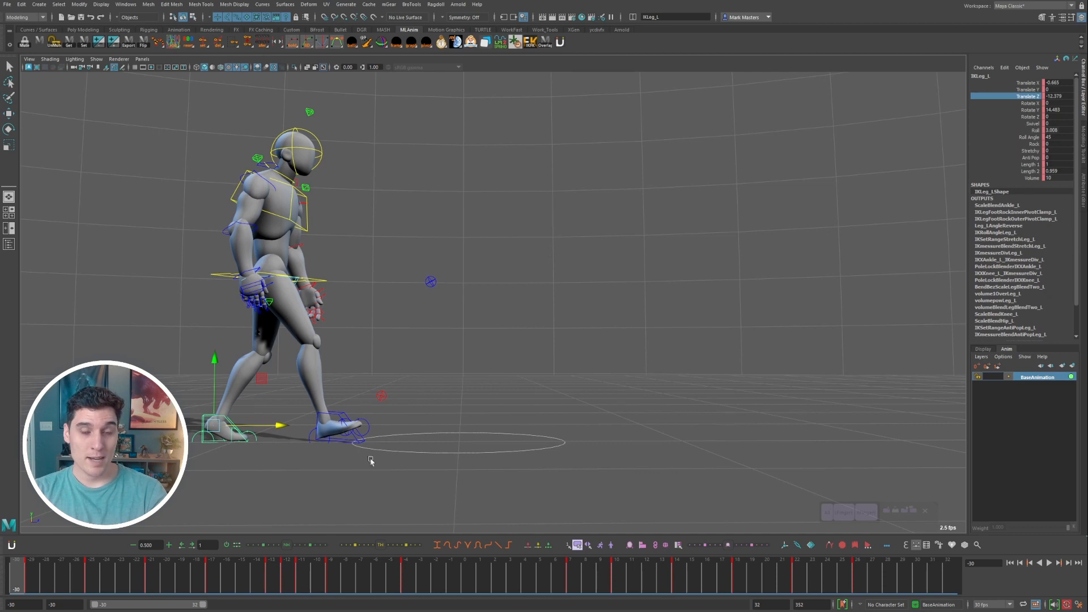
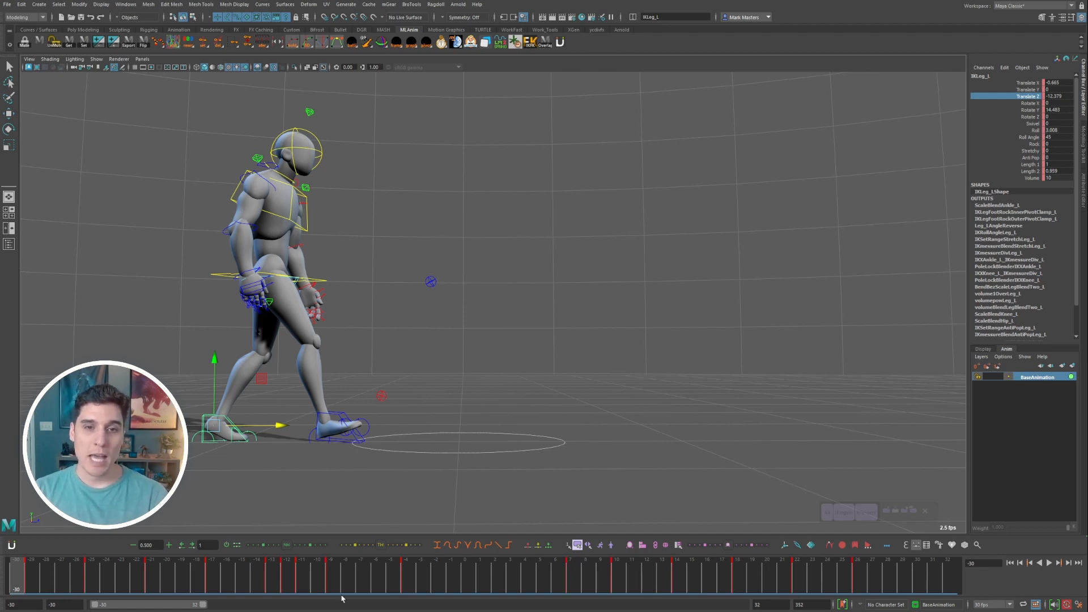
- Try moving the left foot forward to a Translate Z of about 3.2 at frame -9 and carrying that placement through the following keys
mouse_move(229, 588)
mouse_down()
mouse_move(331, 583)
mouse_move(225, 578)
mouse_move(364, 575)
mouse_move(331, 576)
mouse_up()
drag(537, 428, 567, 426)
key(comma)
key(period)
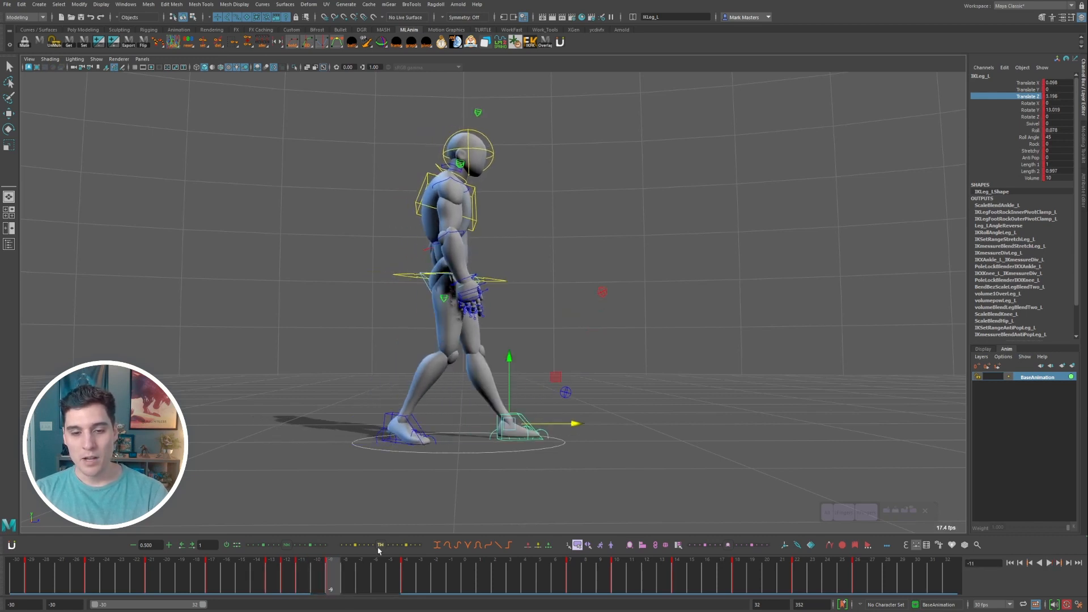
key(period)
click(356, 546)
key(period)
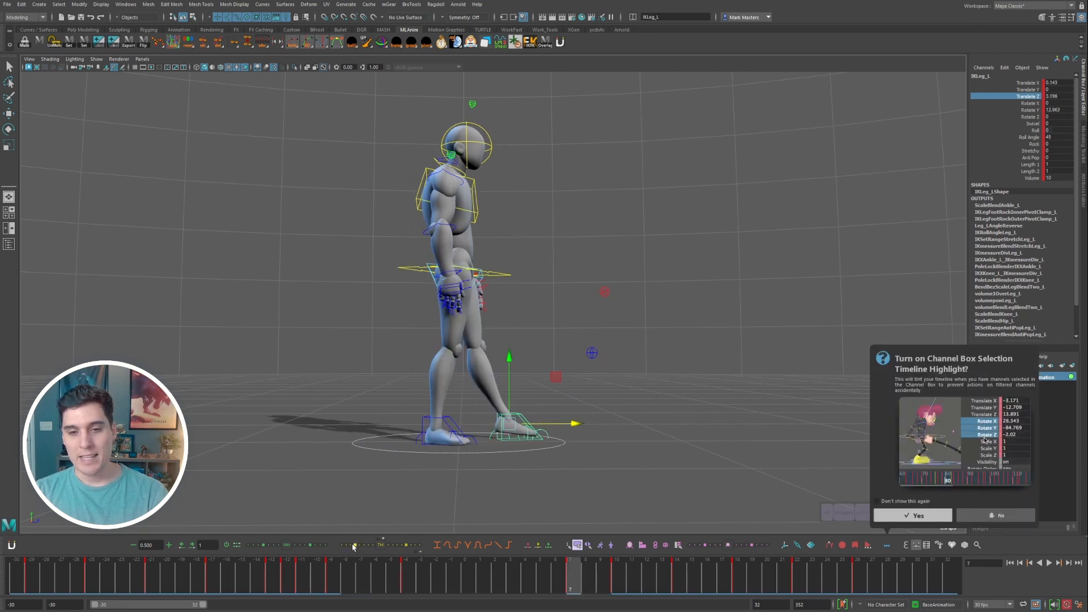
key(period)
- Try an extra left step by lifting and tilting the foot at frame 1 and planting it farther back at frame 7, about 1.19 in Z
key(alt+v)
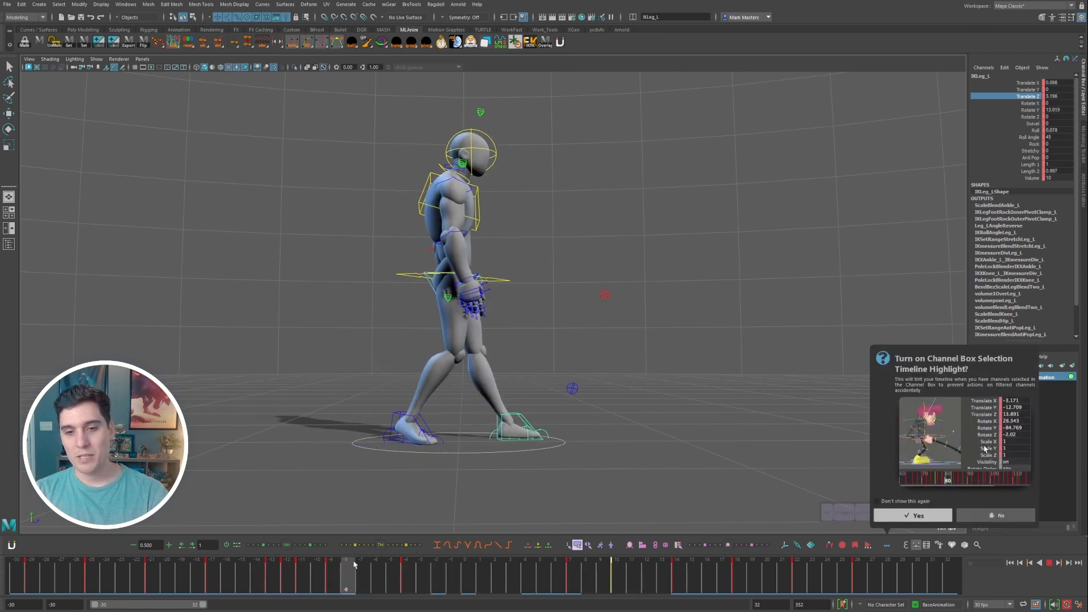
key(alt+v)
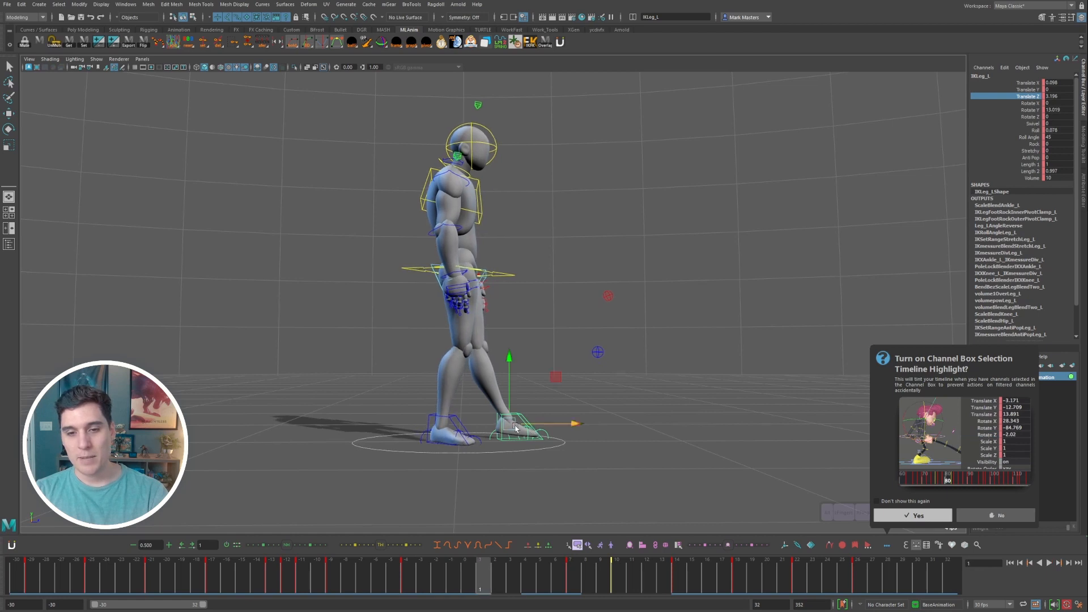
drag(505, 415, 499, 417)
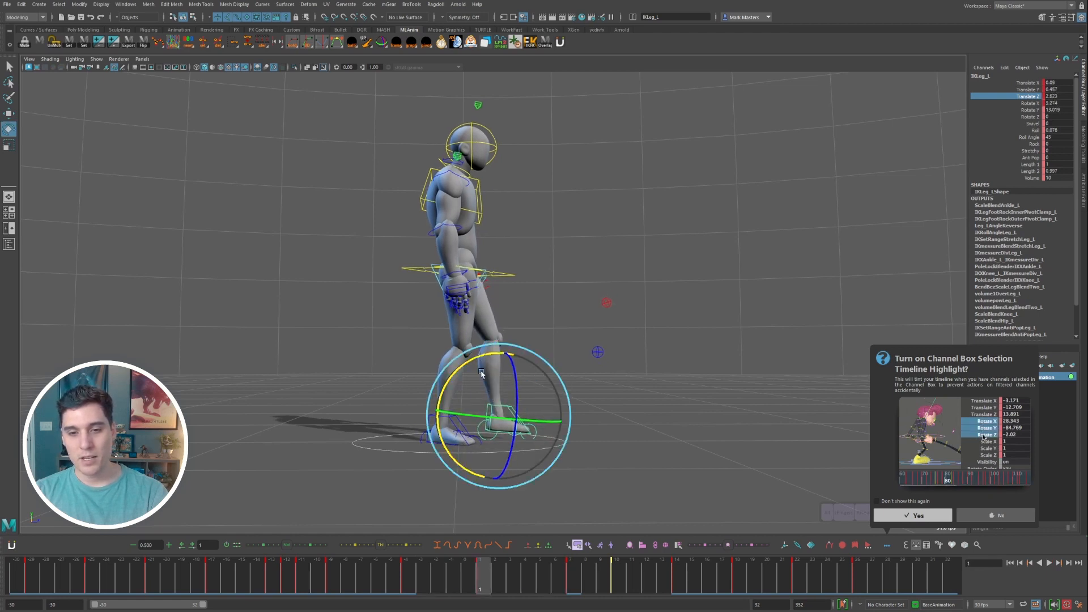
key(alt+v)
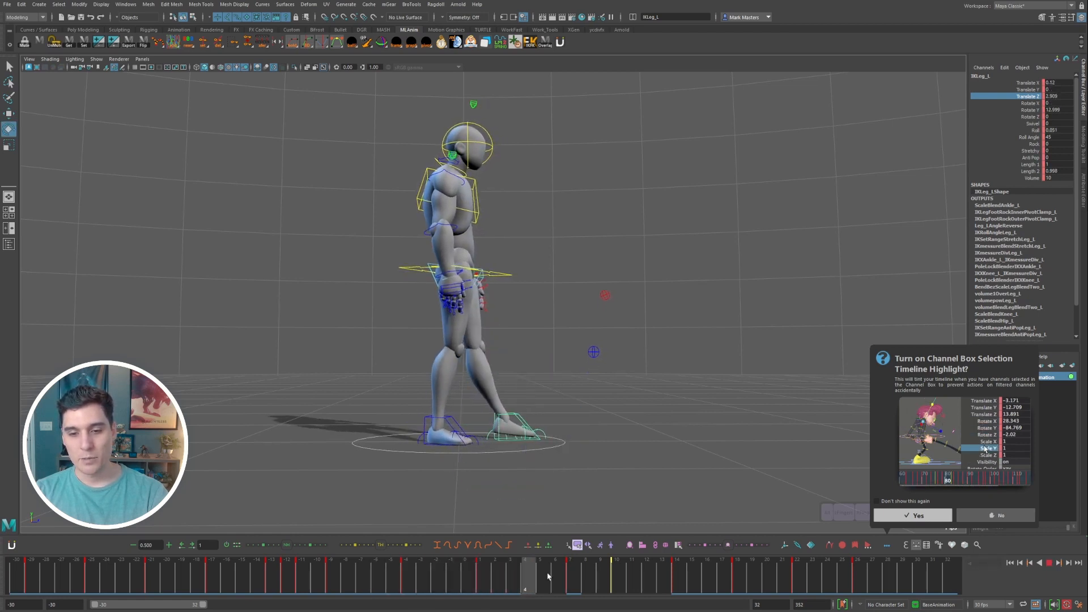
key(alt+v)
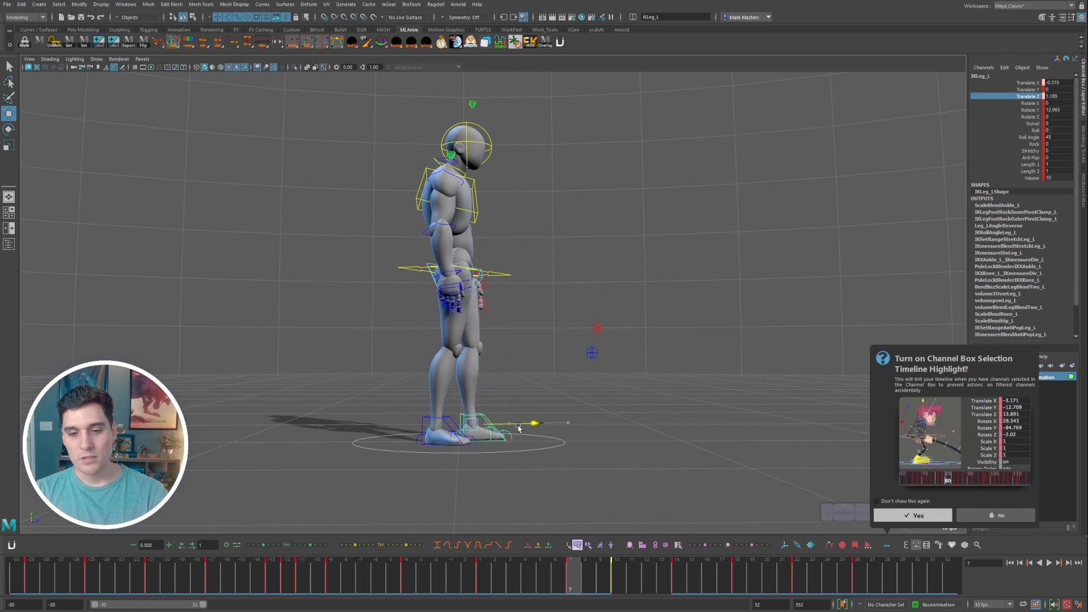
drag(518, 428, 516, 428)
key(comma)
key(comma)
key(comma)
key(comma)
key(alt+v)
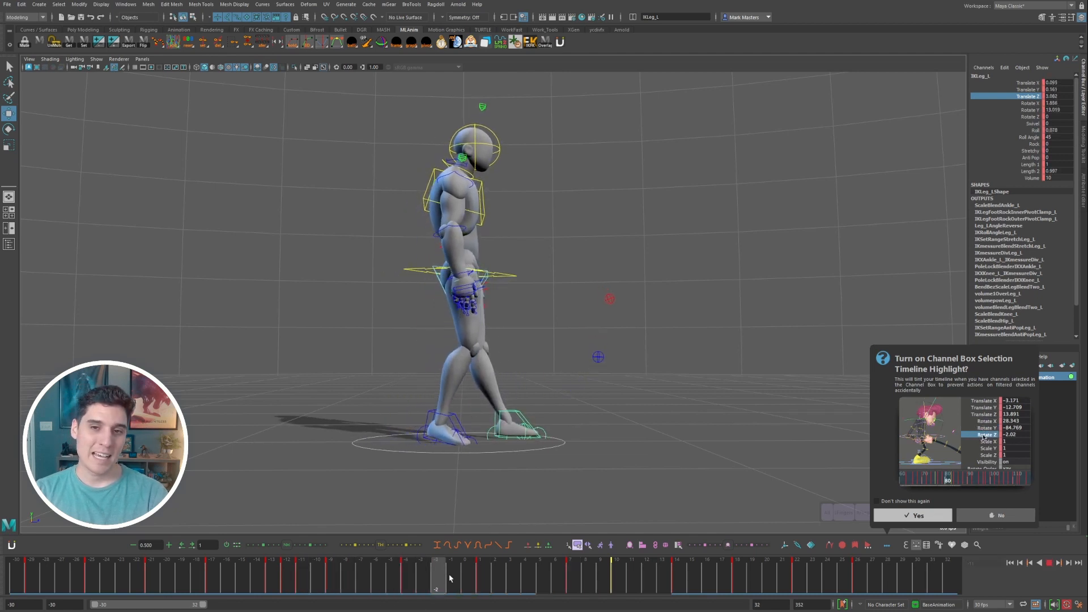
key(alt+v)
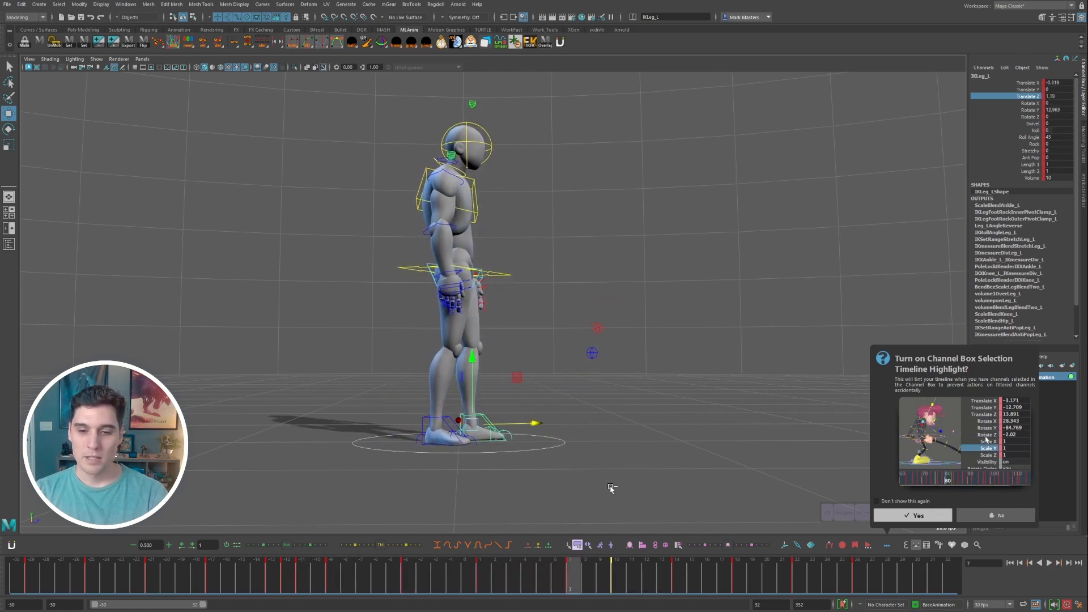
- Step through the left foot's keys from frame 7 back to frame -13 to examine its placement
key(comma)
key(period)
key(period)
key(comma)
key(comma)
key(comma)
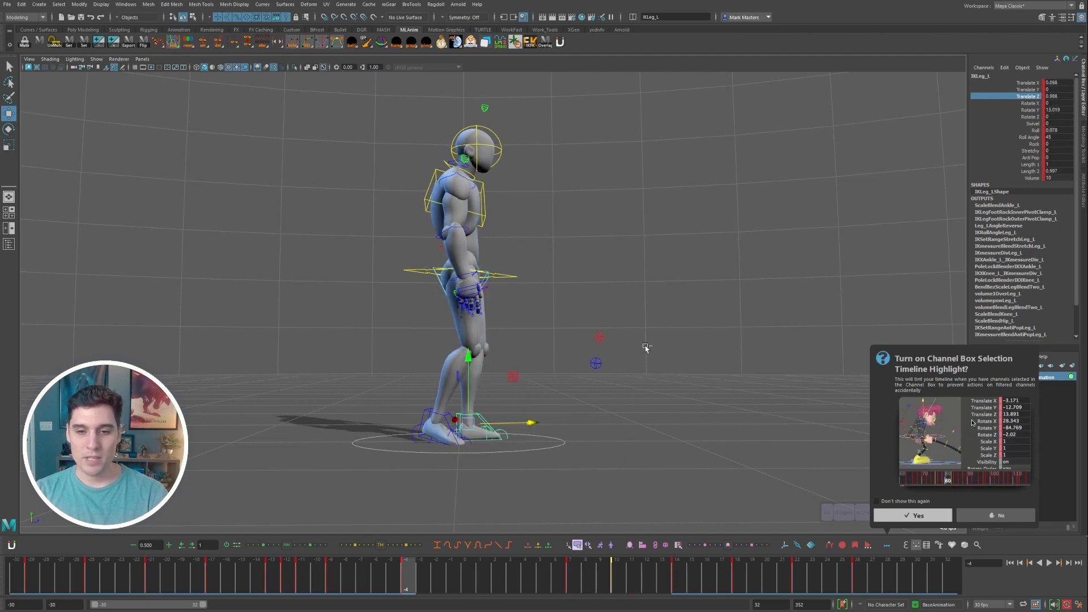
key(comma)
key(comma)
key(comma)
key(comma)
- Reapply frame -12's Translate Z value to the left foot at frame -13 and decline the Channel Box timeline highlight option
click(614, 262)
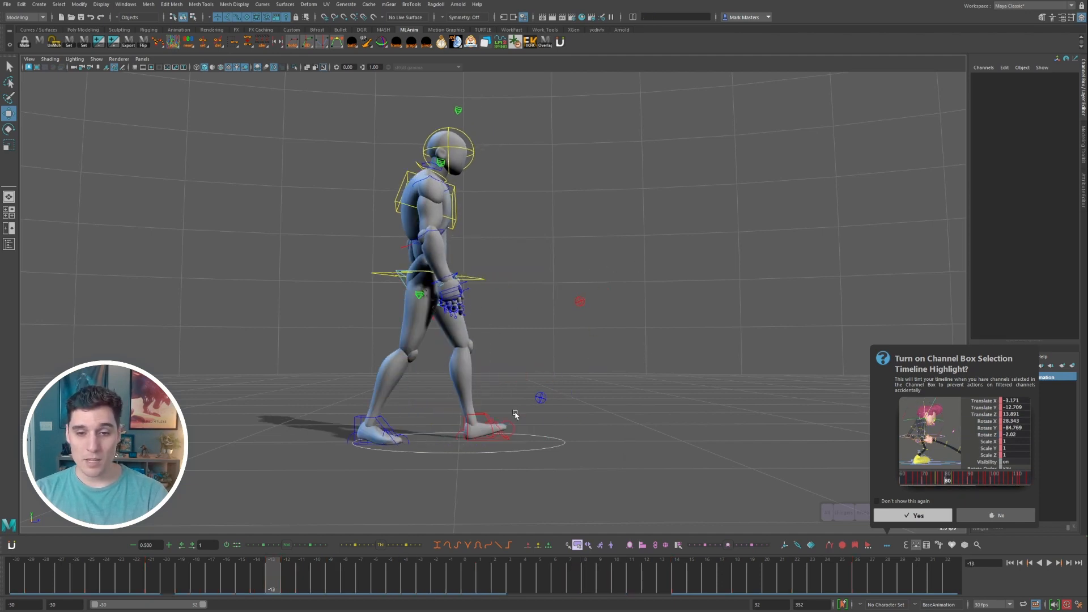
click(515, 414)
key(period)
alt+drag(596, 370, 647, 359)
key(comma)
key(period)
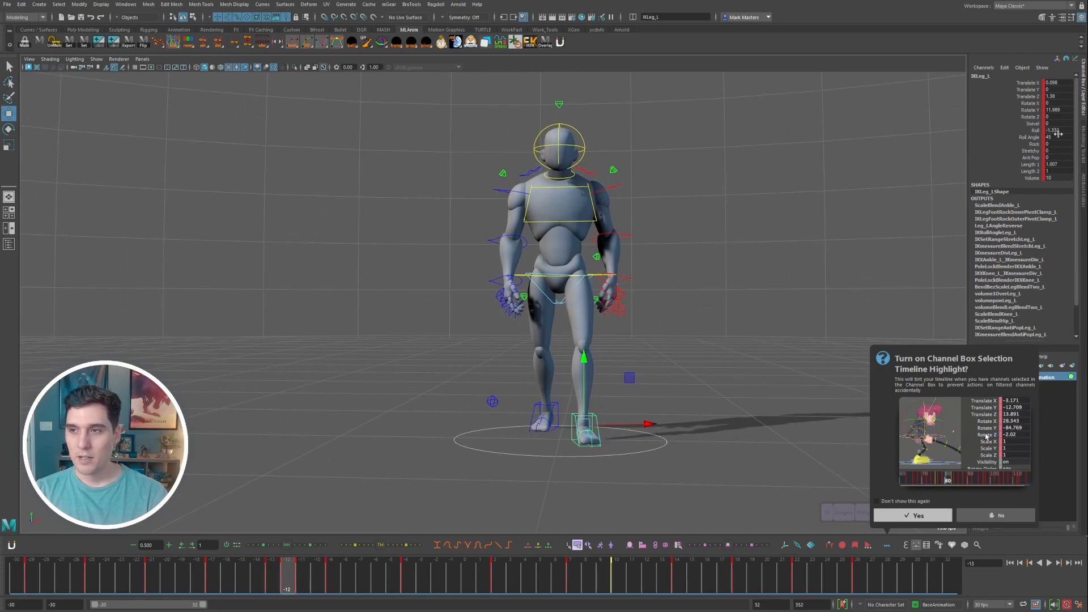
click(269, 578)
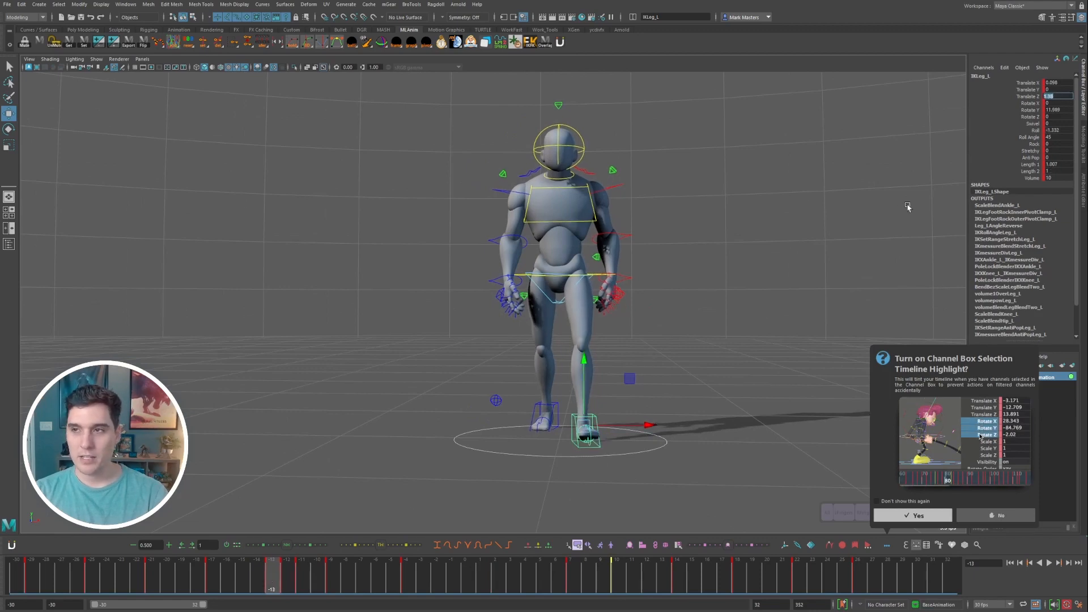
alt+drag(764, 229, 813, 243)
click(995, 515)
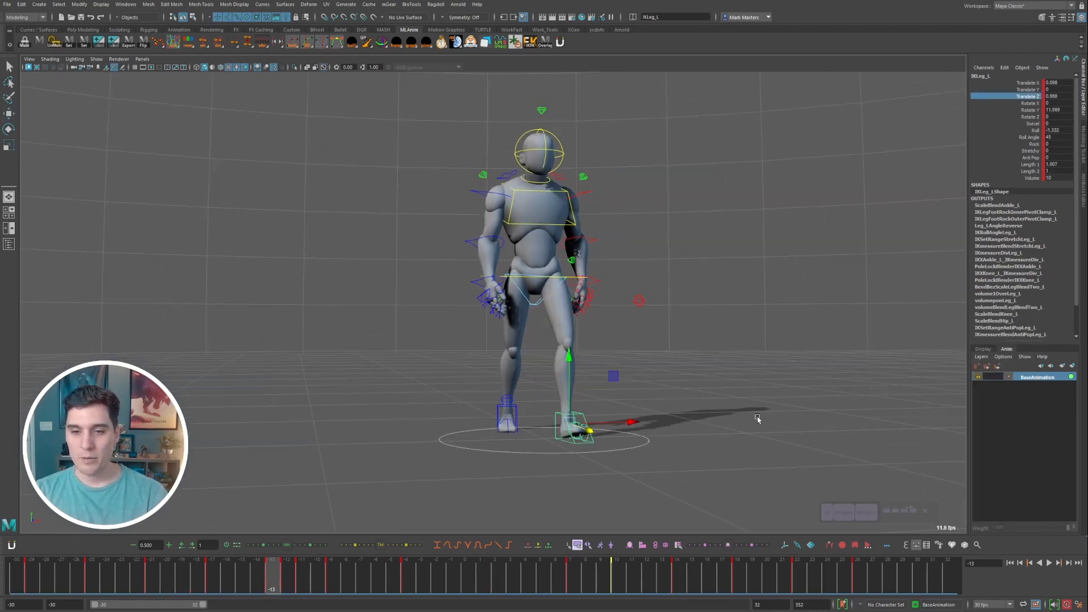
- Step through, scrub and play the walk from the front and side to check the left foot's contact
key(alt+period)
alt+drag(697, 396, 775, 377)
key(alt+period)
key(alt+period)
drag(347, 585, 359, 585)
drag(359, 586, 377, 585)
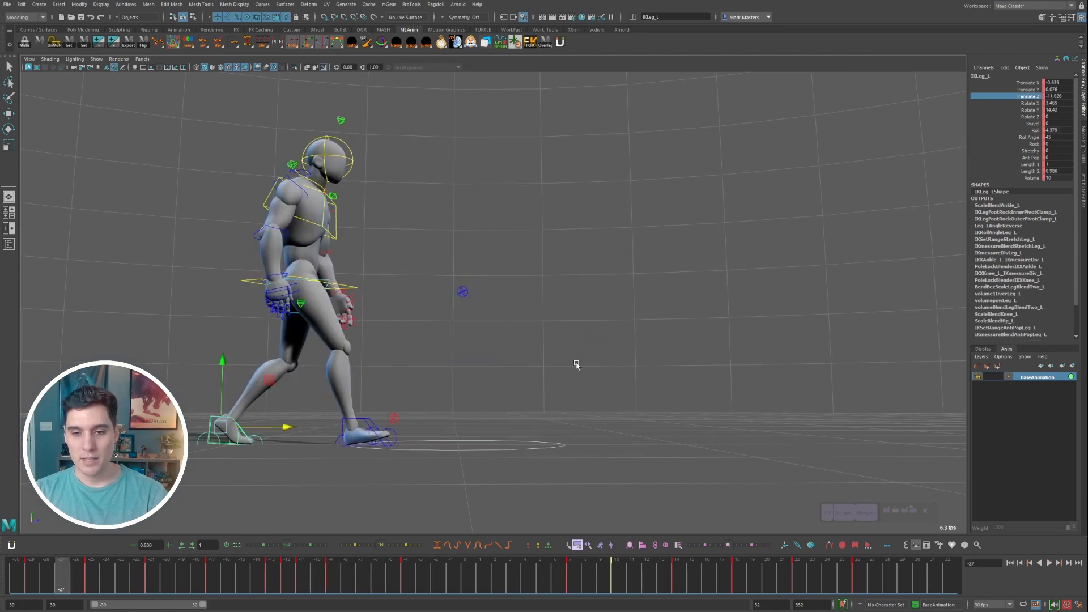
click(578, 364)
click(1049, 562)
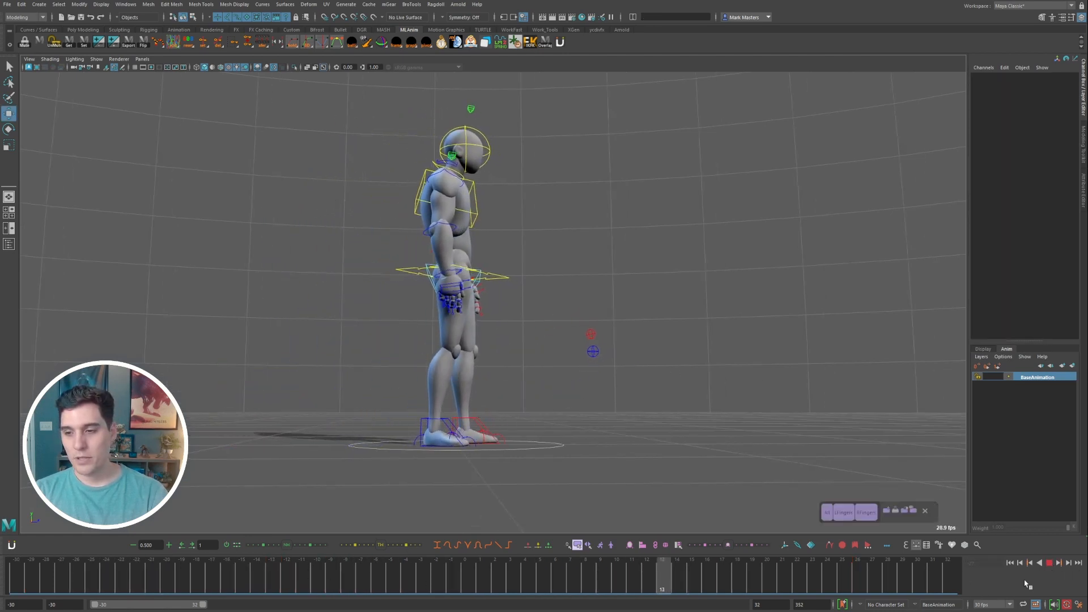
click(1031, 562)
- Select all of the character's controls and shift their keys on frames -9 to 28 one frame later
click(827, 512)
key(alt+v)
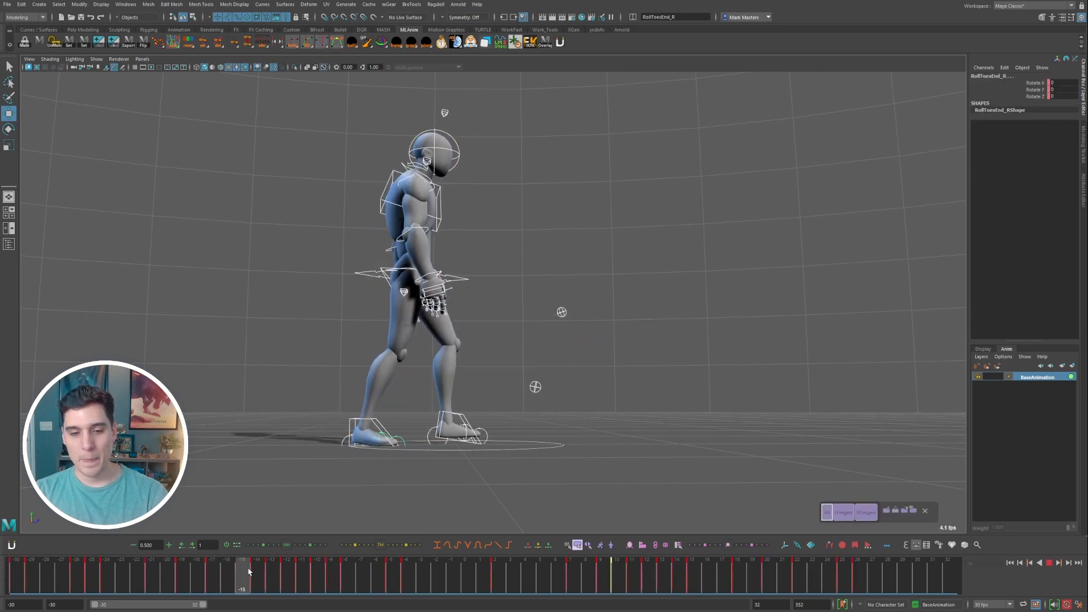
mouse_move(327, 576)
mouse_down()
mouse_move(359, 581)
mouse_move(335, 579)
mouse_up()
click(346, 579)
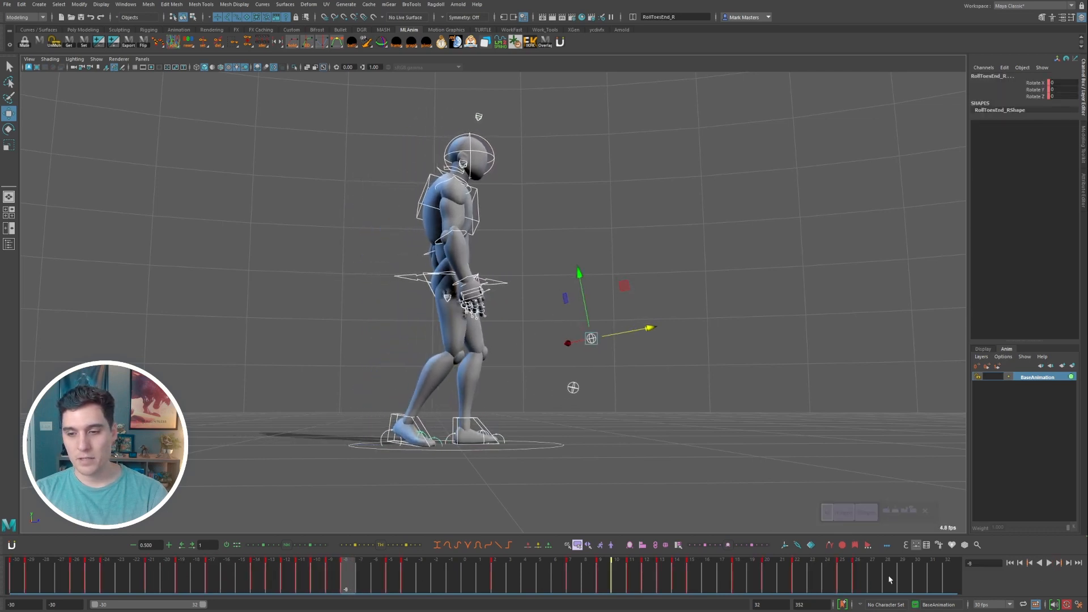
shift+drag(889, 578, 331, 576)
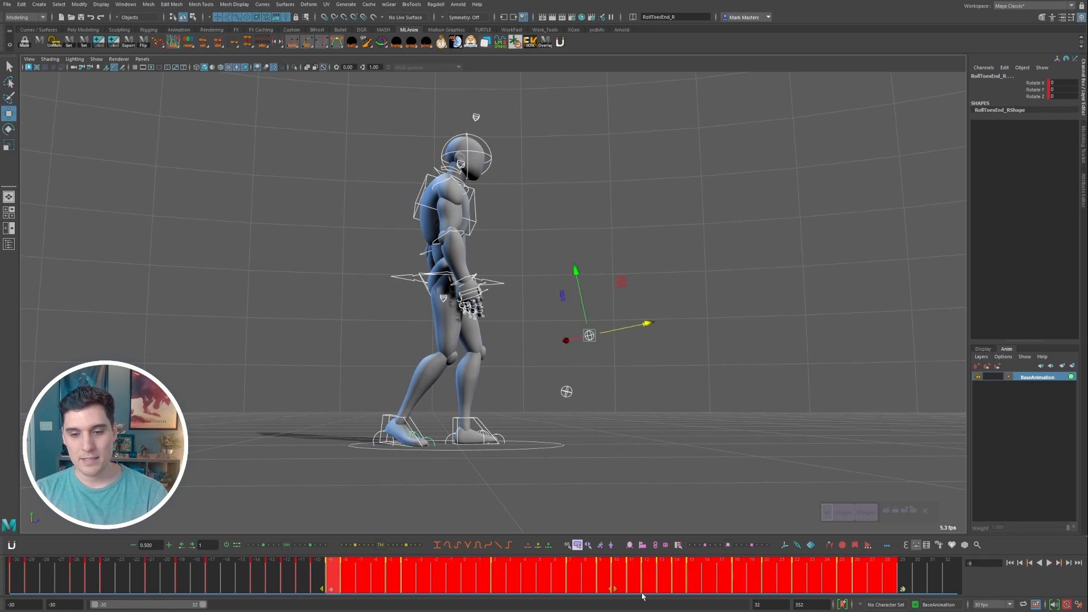
drag(612, 589, 620, 590)
click(493, 580)
- Shift all controls' keys on frames -7 to 28 one frame later and play back the retimed walk
shift+drag(893, 576, 359, 586)
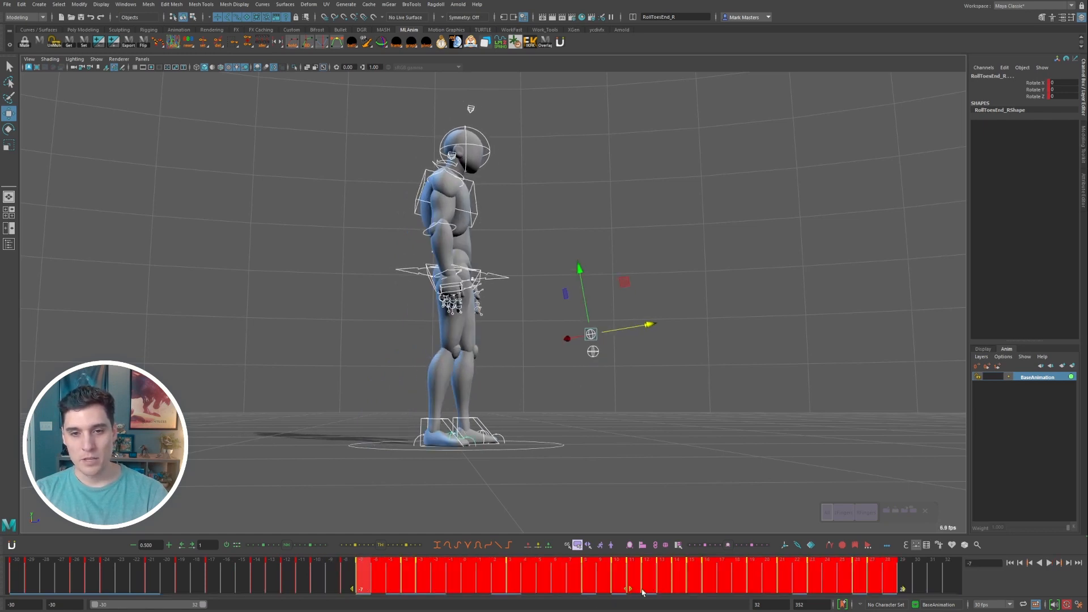
drag(642, 592, 645, 592)
drag(244, 568, 501, 579)
drag(571, 583, 47, 569)
click(1049, 564)
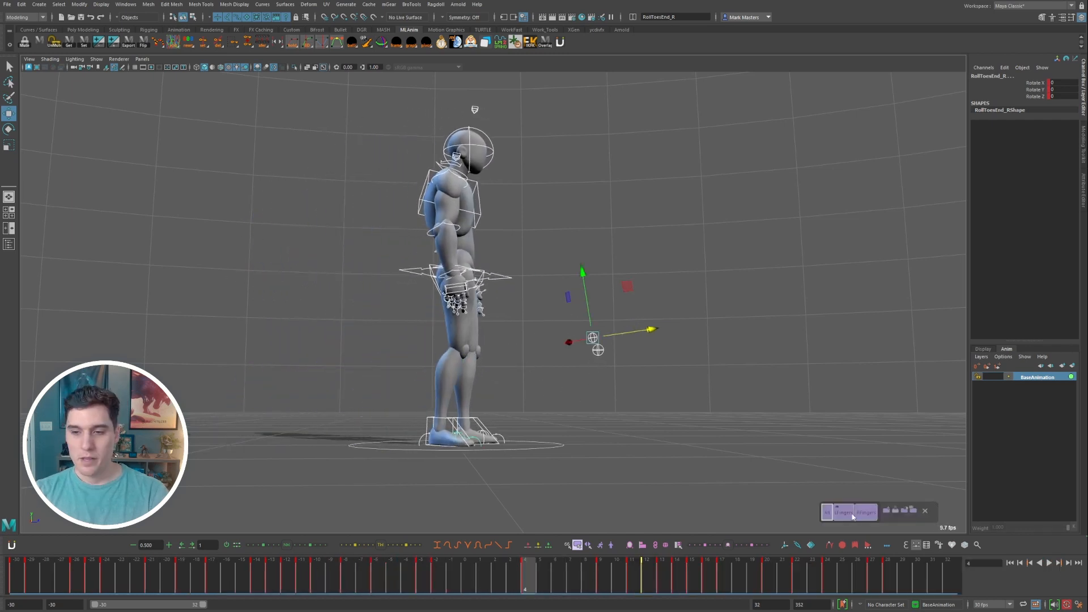
- Shift all controls' keys on frames 7 to 30 two frames later and play back the slower stop
shift+drag(698, 586, 573, 586)
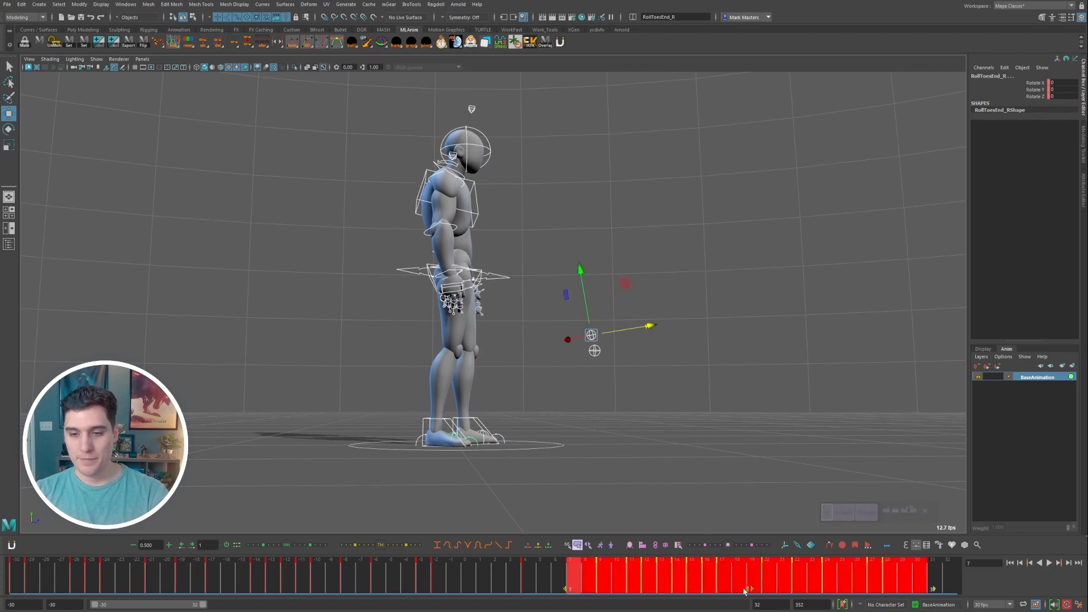
drag(747, 590, 772, 590)
drag(444, 569, 635, 582)
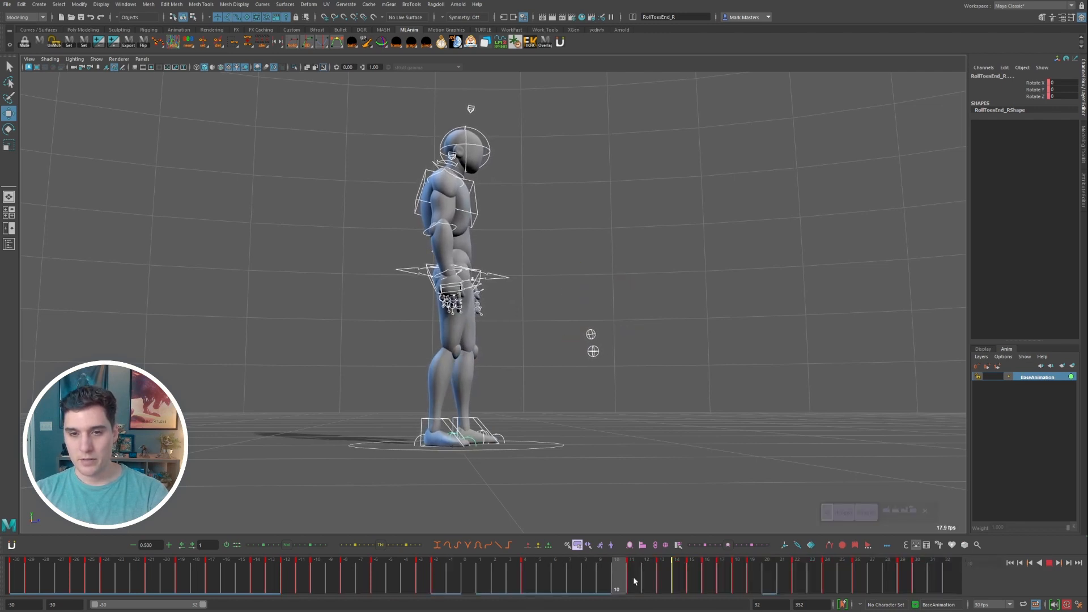
drag(455, 573, 594, 572)
key(alt+v)
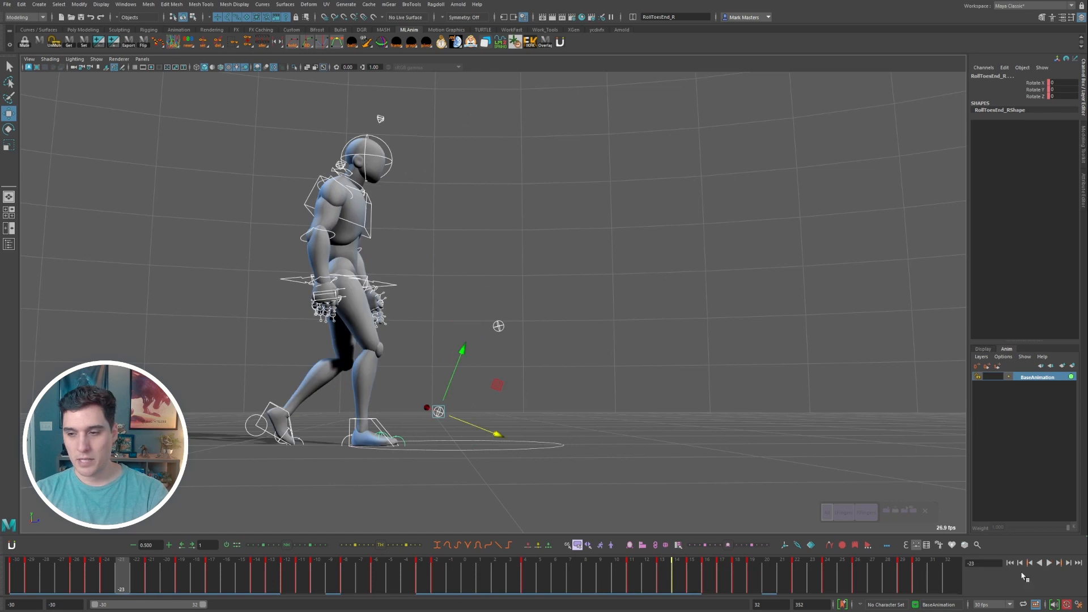
click(1048, 564)
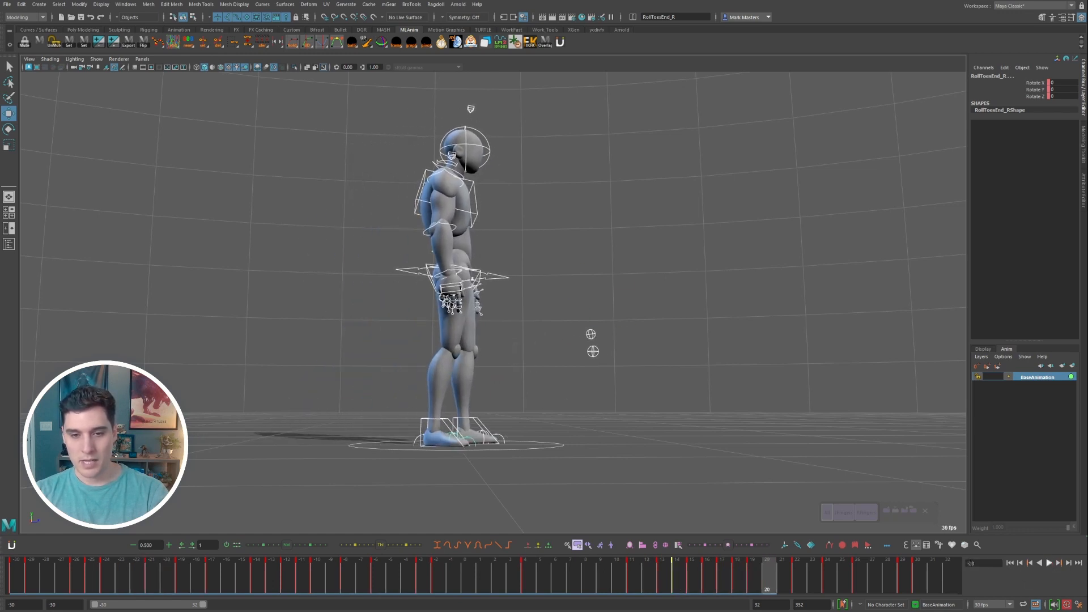
- Reposition the right foot's IK control on frame -2 to adjust how the foot lifts into its last step
click(155, 566)
key(alt+v)
click(413, 421)
click(411, 423)
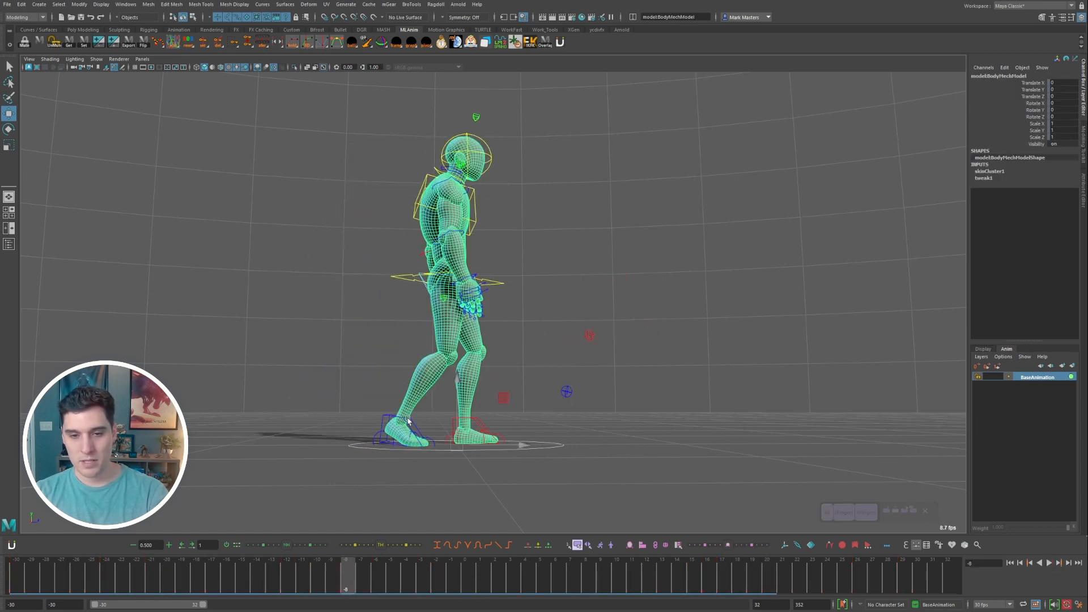
click(410, 419)
key(period)
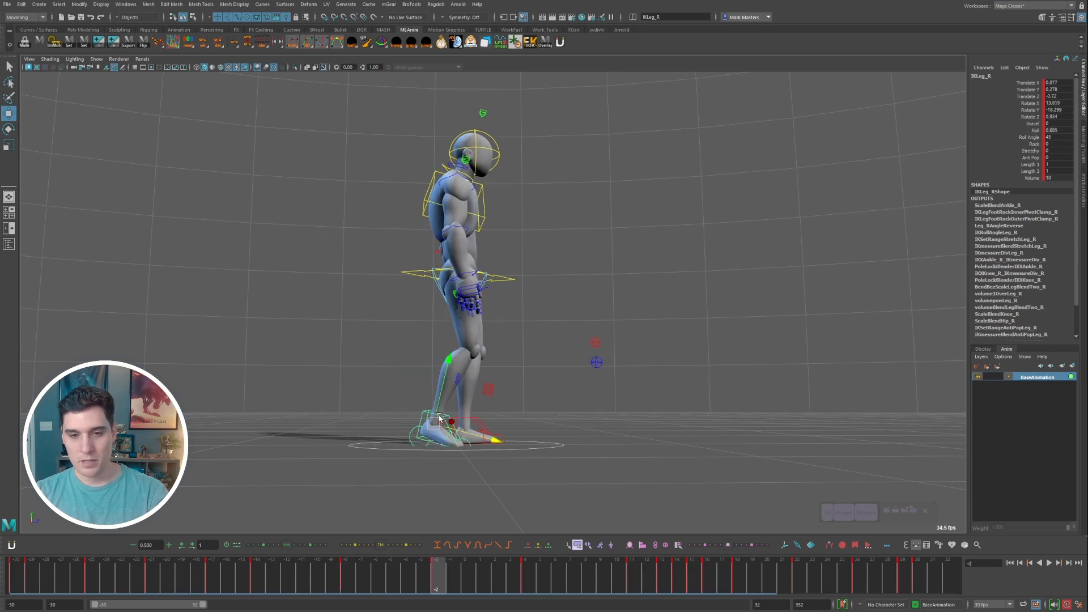
drag(439, 397, 460, 433)
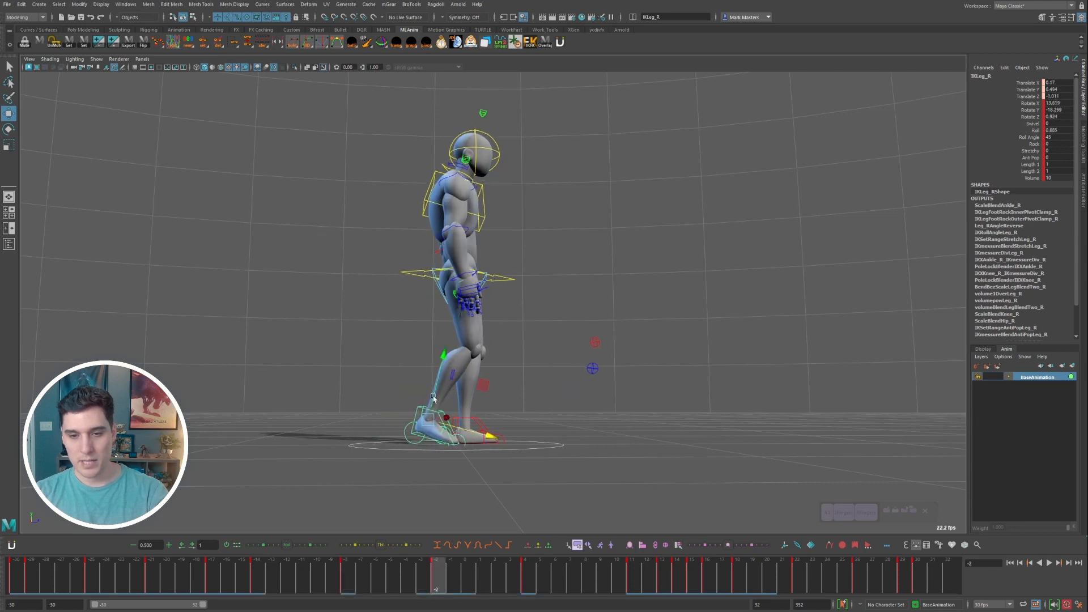
- Step through the right foot's keys and play the walk from the side and front to check the stop
key(period)
key(period)
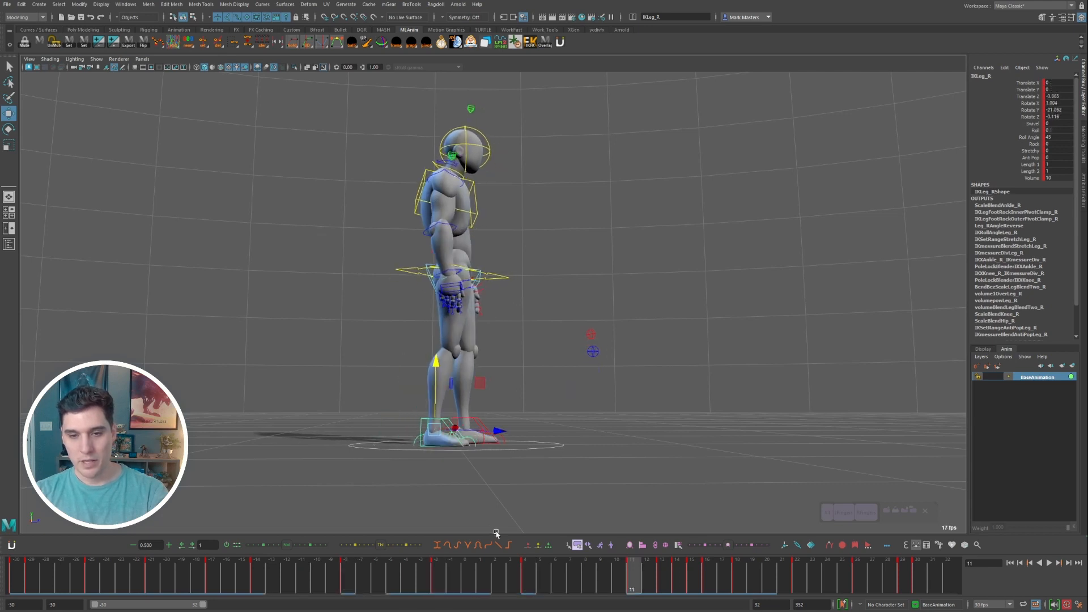
key(comma)
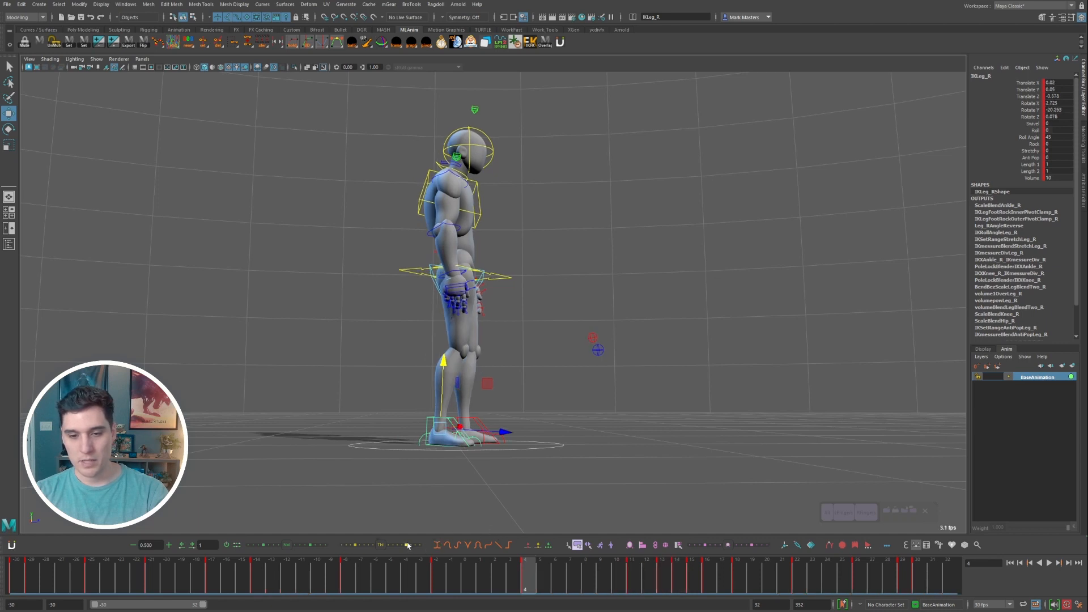
key(alt+v)
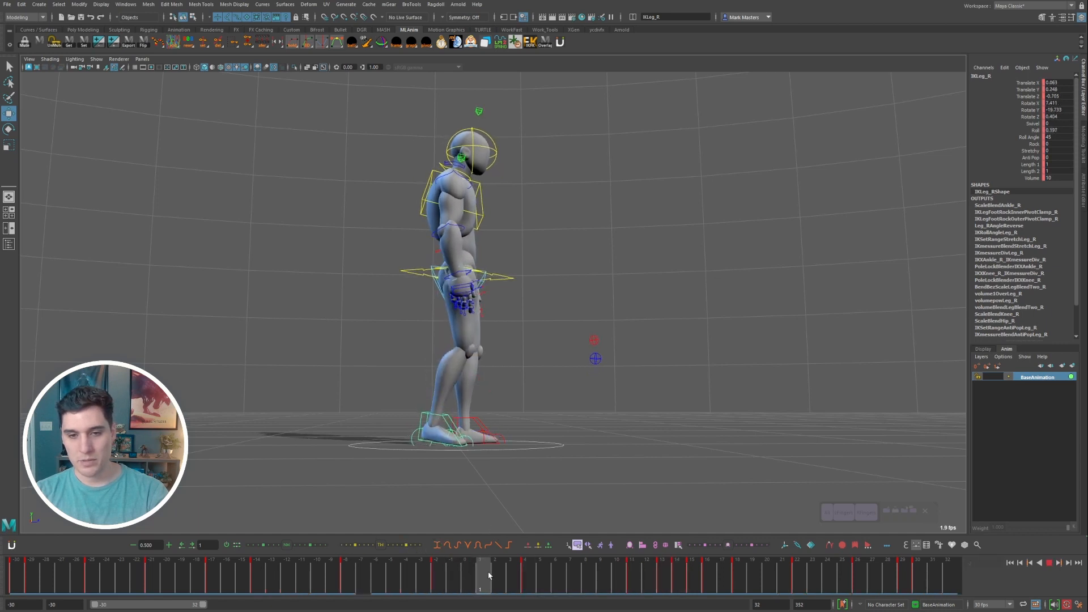
key(alt+shift+v)
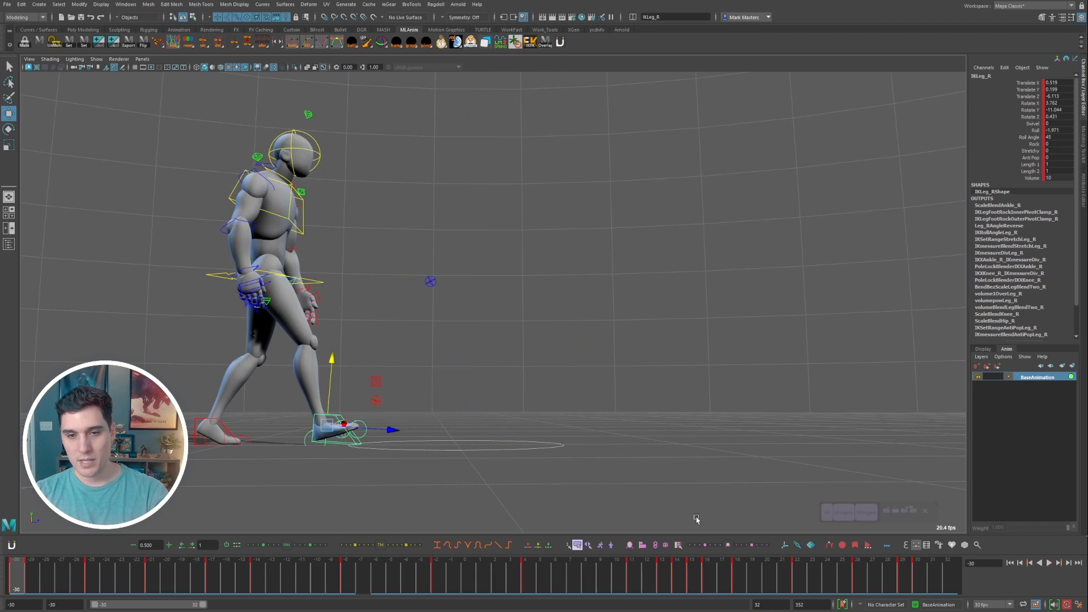
click(1047, 563)
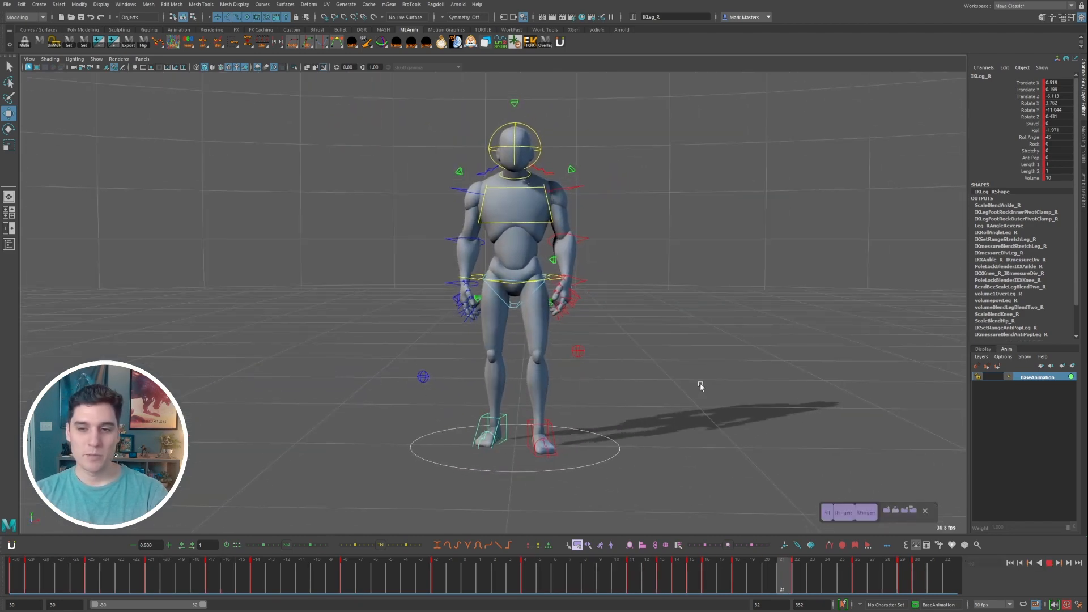
key(alt+v)
- Add the root control to a new animation layer and key it on frames -27 and -18
click(813, 413)
click(556, 283)
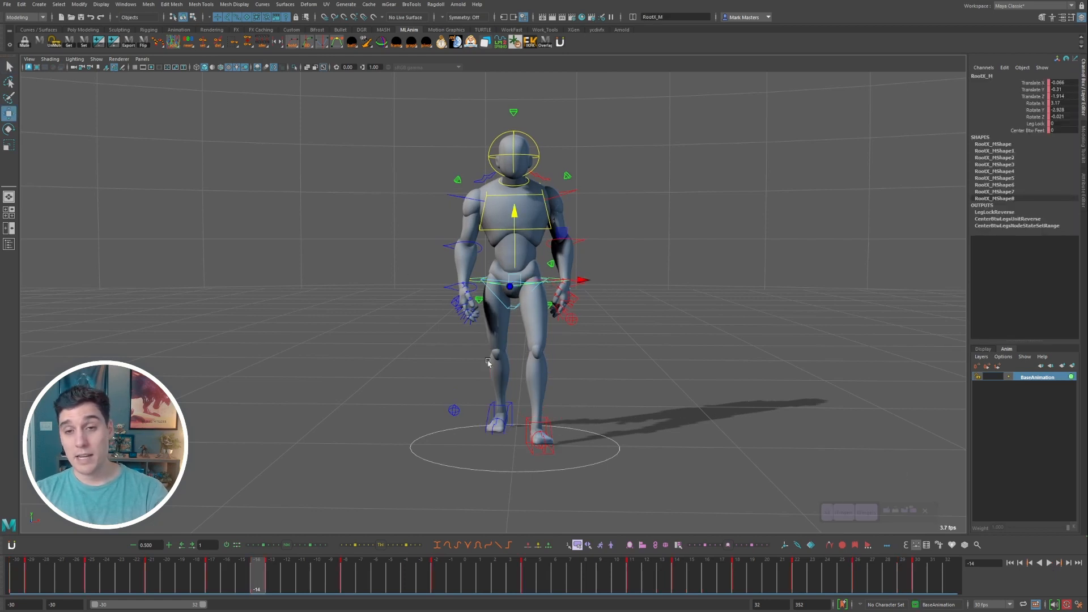
click(558, 315)
click(517, 289)
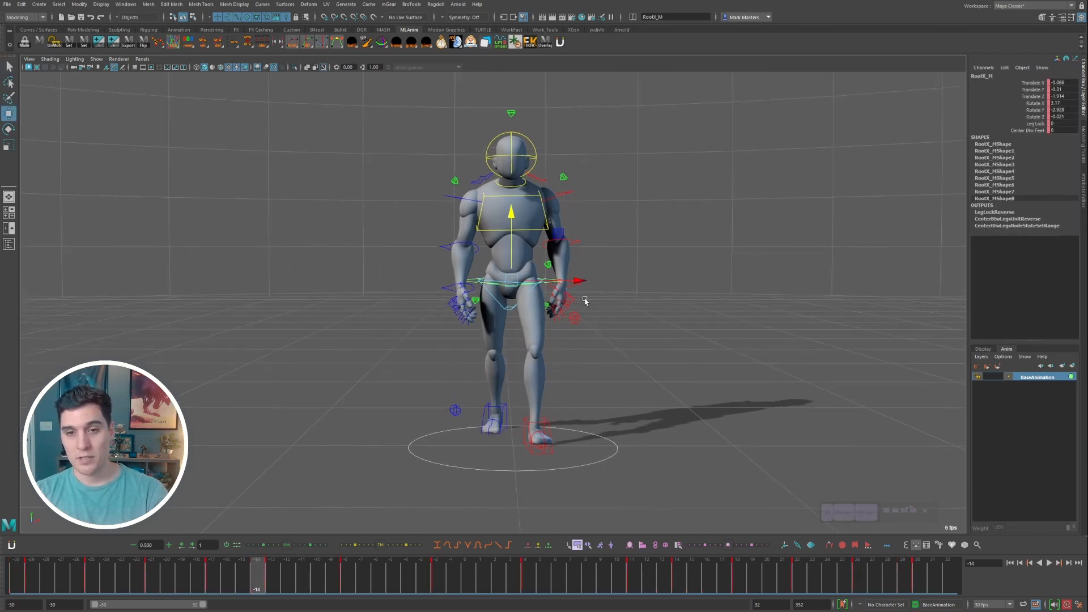
click(1071, 367)
- On frame -7, shift the root sideways over the planted left foot and tilt the hips slightly
mouse_move(361, 564)
mouse_down()
mouse_move(48, 571)
mouse_move(364, 573)
mouse_up()
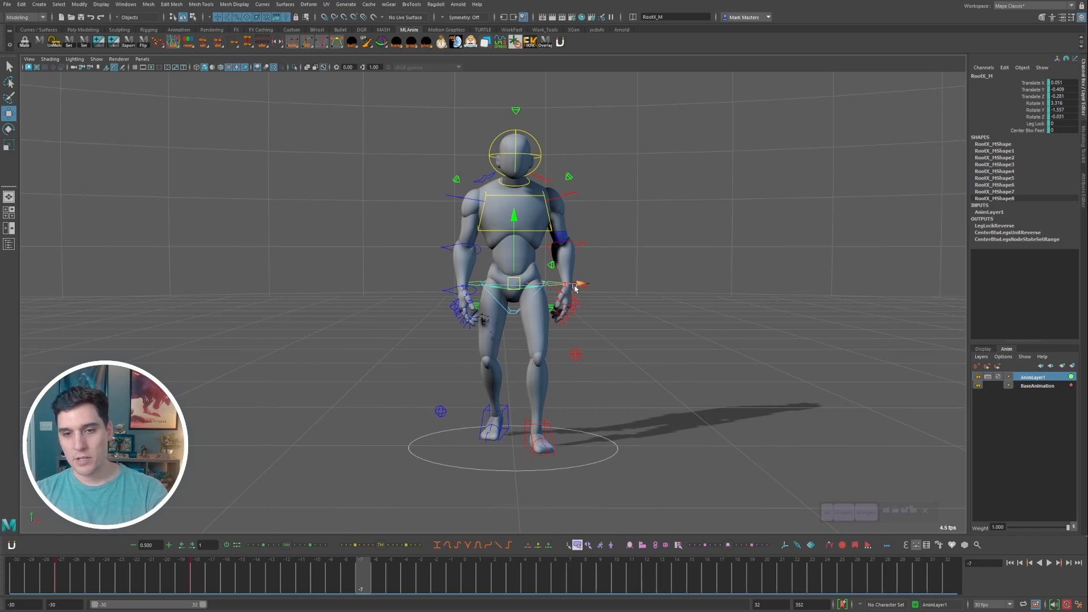
drag(575, 287, 587, 287)
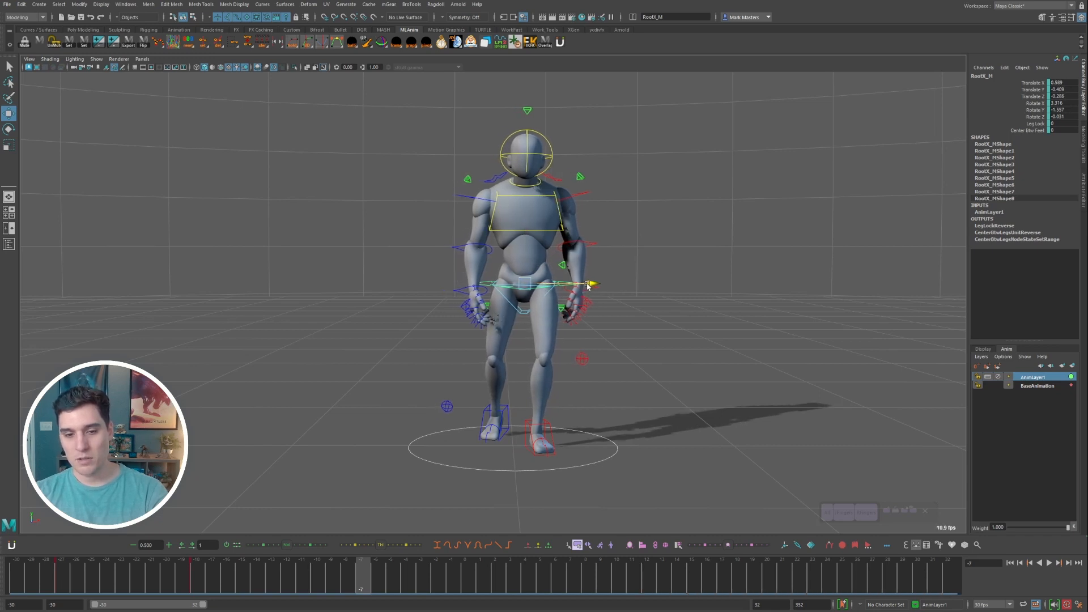
key(e)
drag(578, 248, 578, 247)
drag(214, 577, 591, 595)
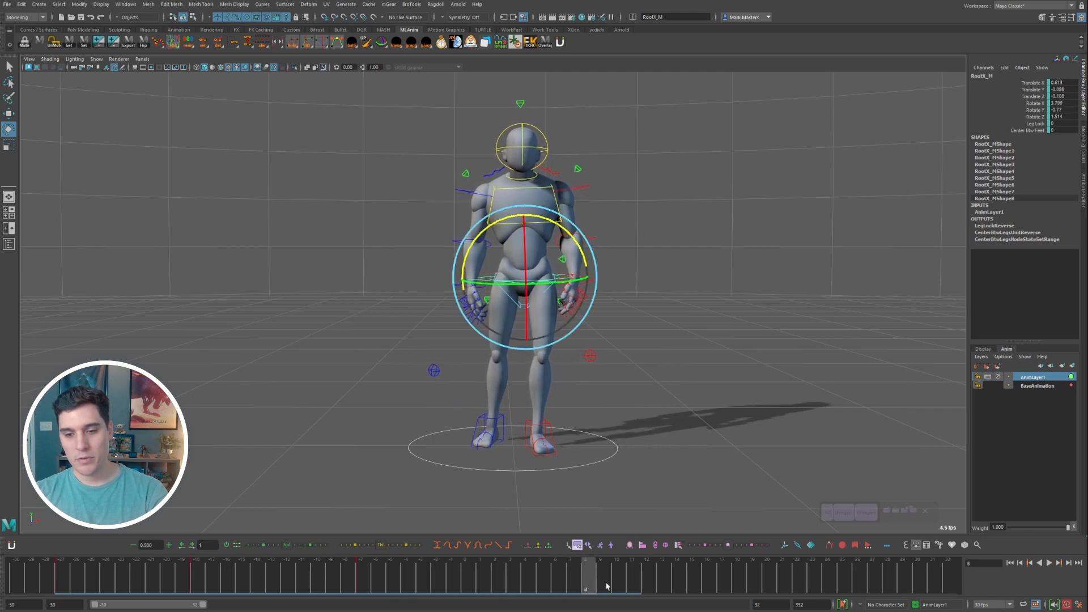
- Zero the root's layer offset on frame 9 and step between the layer's keys to compare the poses
click(979, 367)
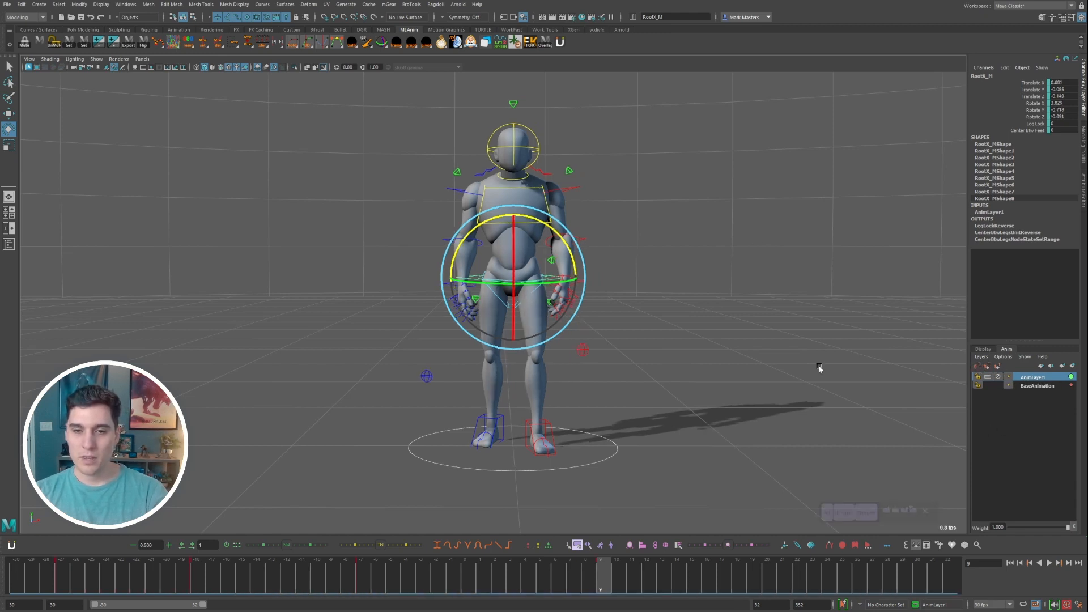
key(comma)
key(period)
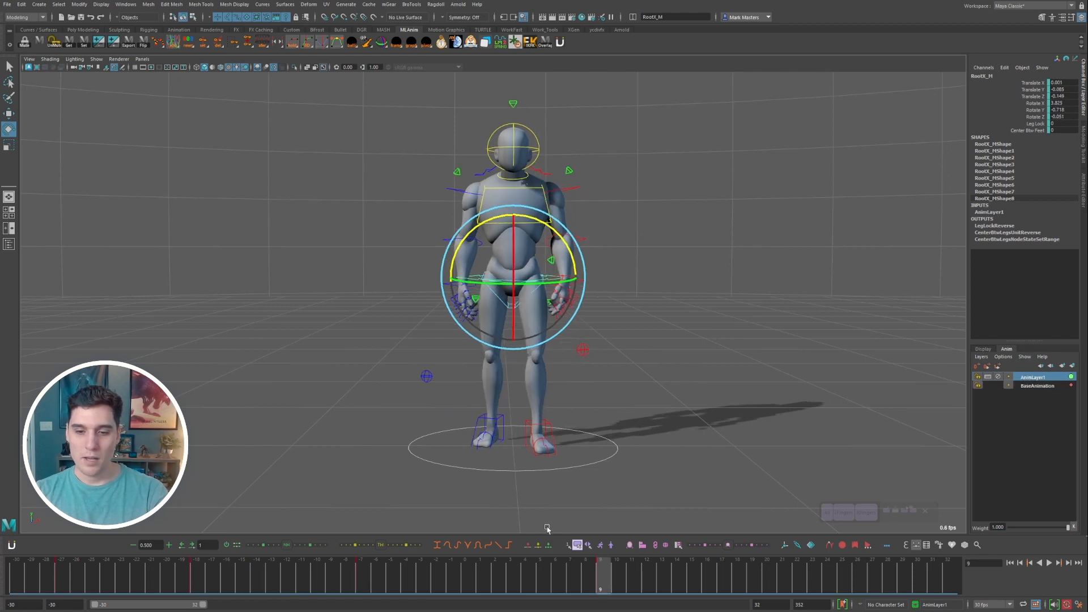
key(comma)
key(period)
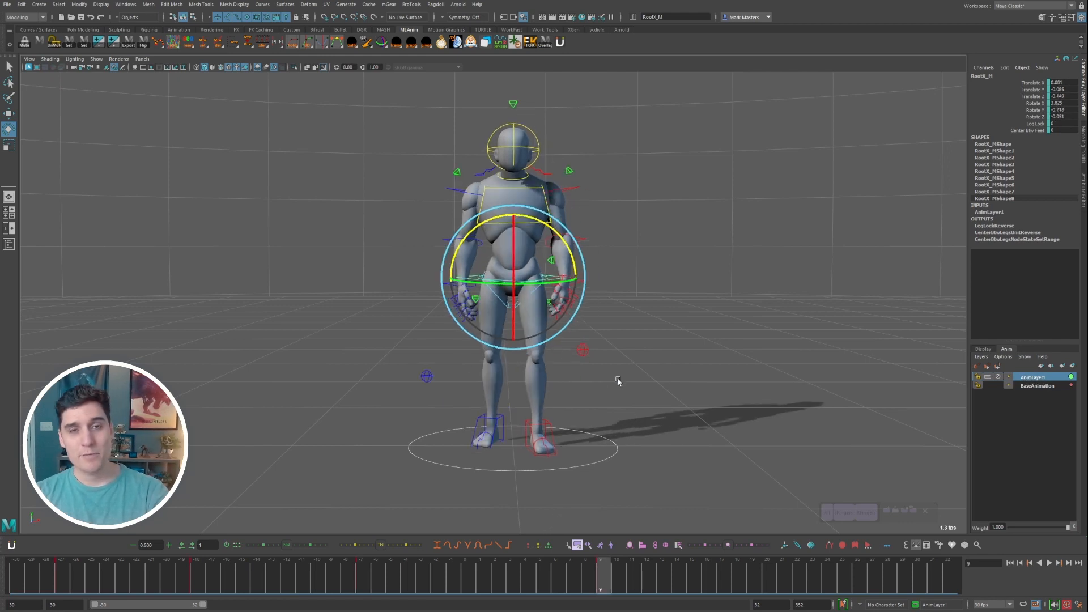
key(comma)
key(comma)
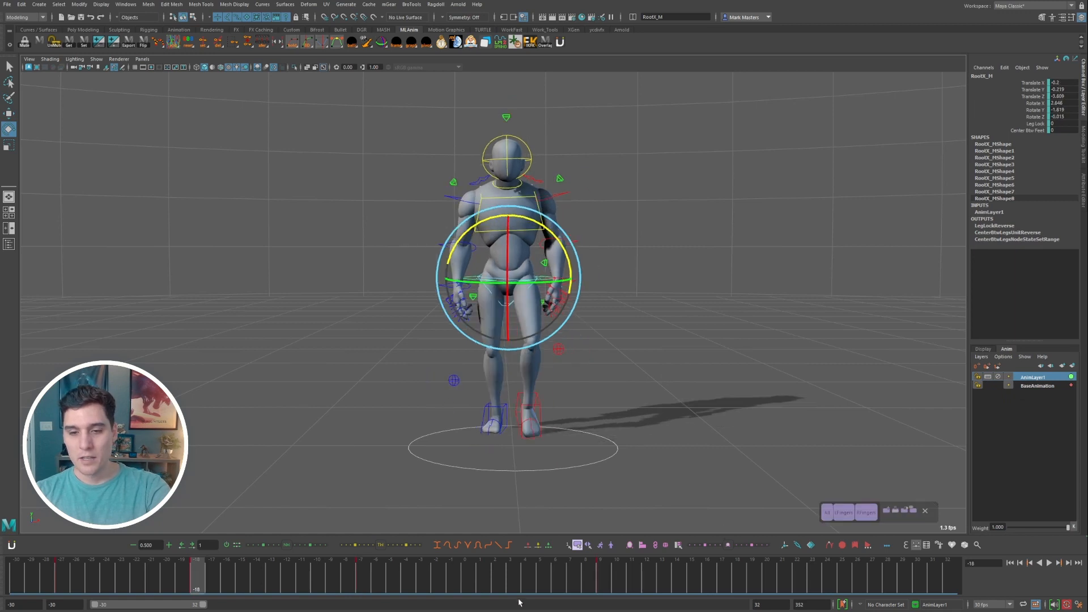
key(period)
key(period)
- Delete the root's layer key on frame 9 and scrub around frame -7
click(367, 578)
click(597, 577)
right_click(598, 579)
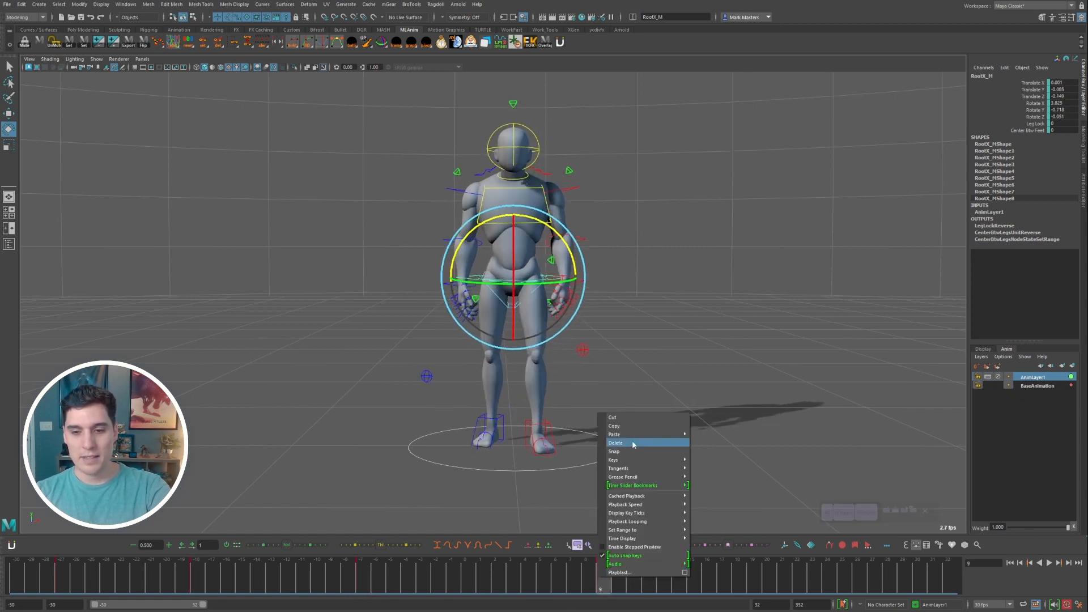
click(633, 444)
key(comma)
mouse_move(362, 574)
mouse_down()
mouse_move(240, 577)
mouse_move(348, 574)
mouse_up()
- Key the root's layer offset to zero on frame 9 and play the walk back
key(w)
key(alt+v)
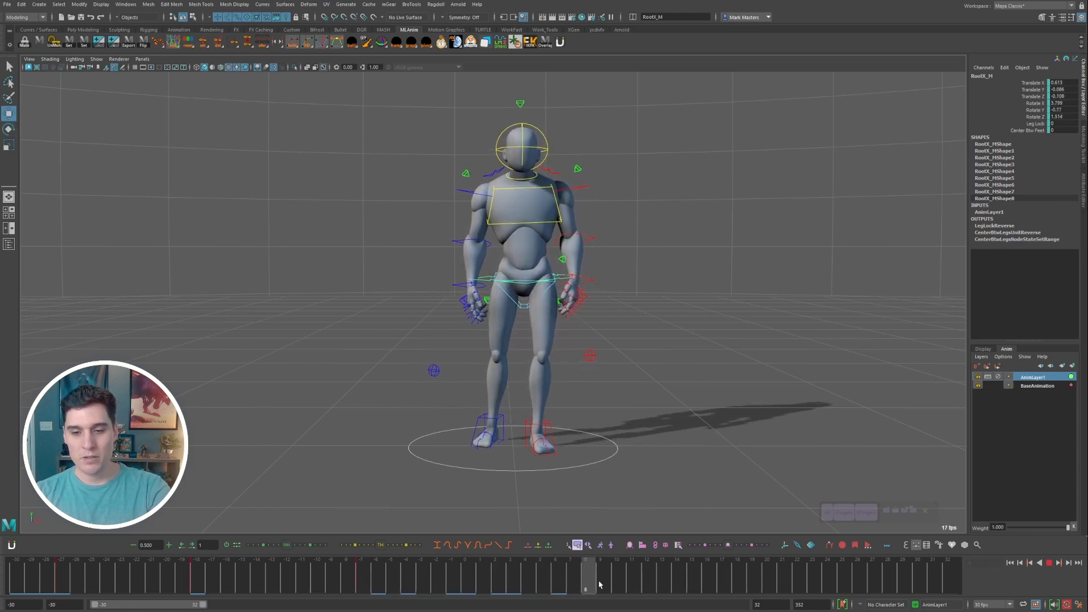
key(alt+v)
key(alt+v)
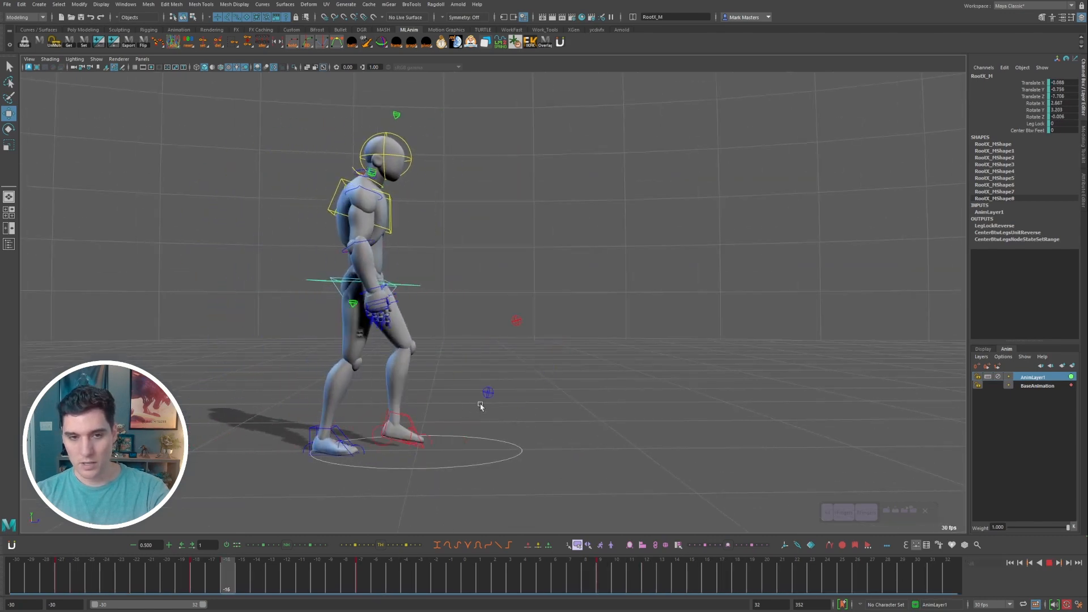
- Scrub and step through the root's layer keys from the side to examine the body's lean as it stops
drag(370, 554, 332, 575)
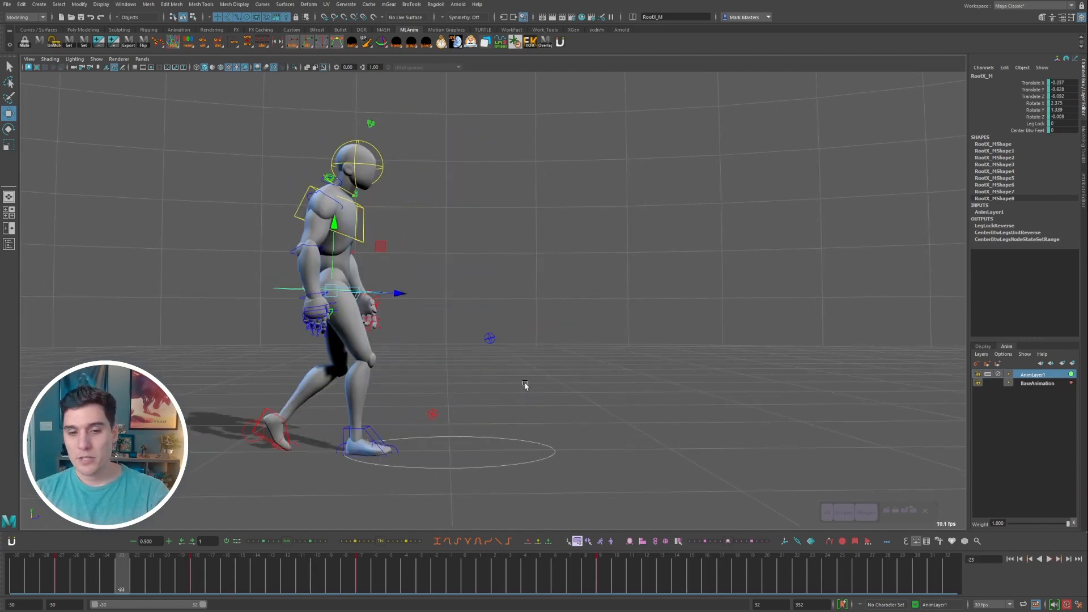
key(period)
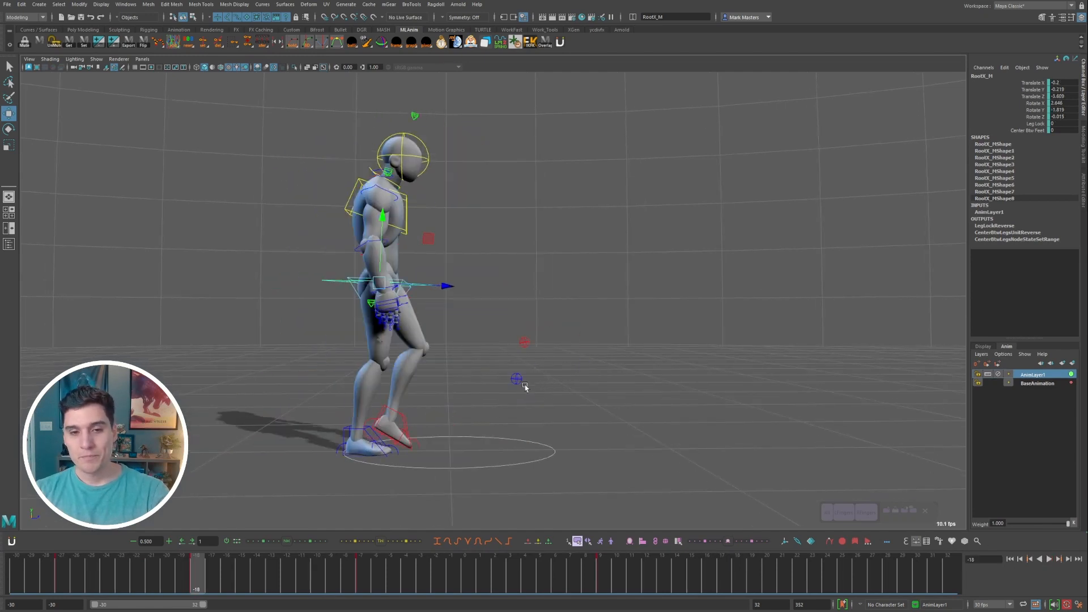
key(e)
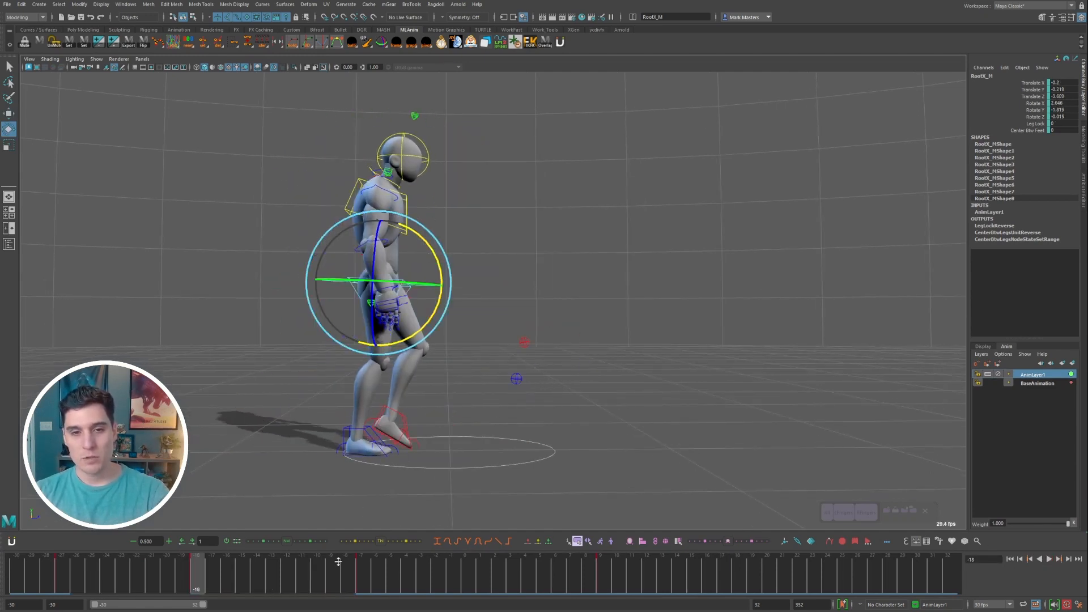
key(w)
key(alt+v)
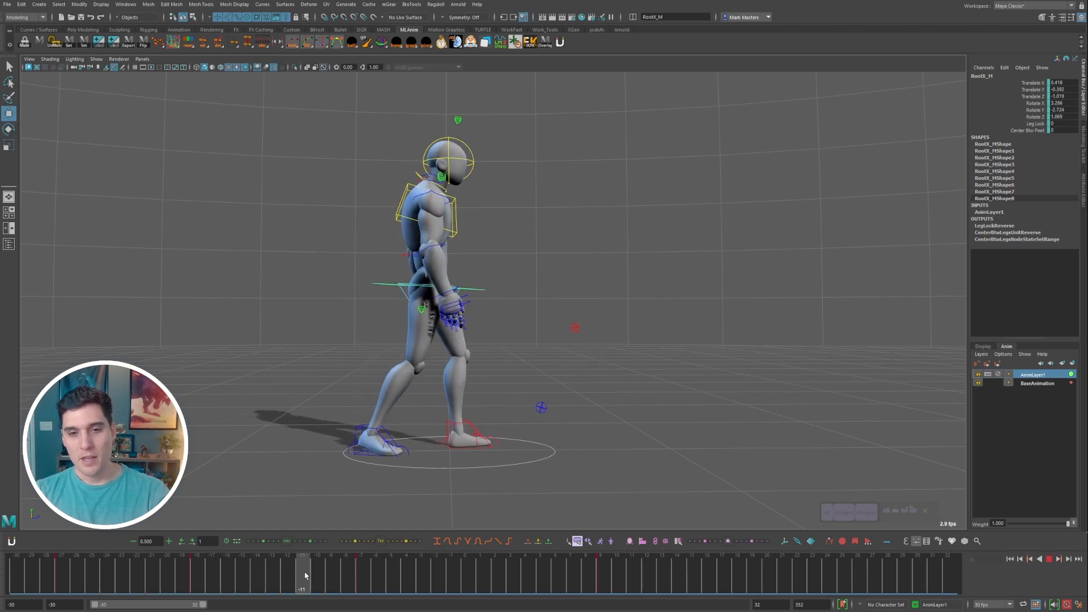
click(344, 575)
key(comma)
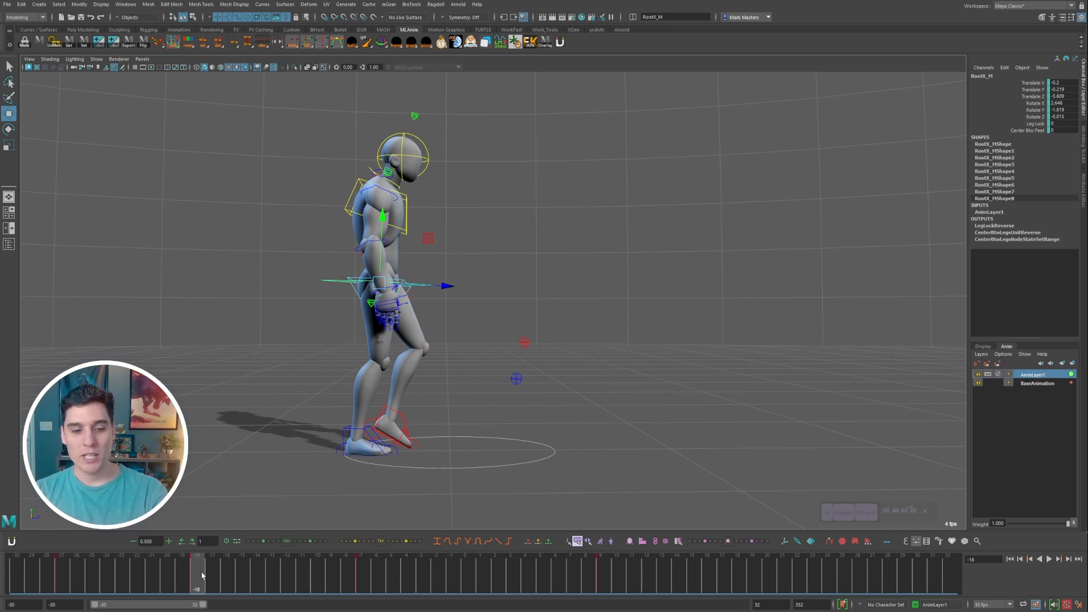
drag(202, 575, 377, 576)
key(comma)
alt+drag(503, 430, 428, 425)
key(comma)
drag(253, 586, 438, 575)
- Add the root to a second animation layer keyed on frame -25 and rotate it backward on frame -14
alt+drag(488, 447, 601, 421)
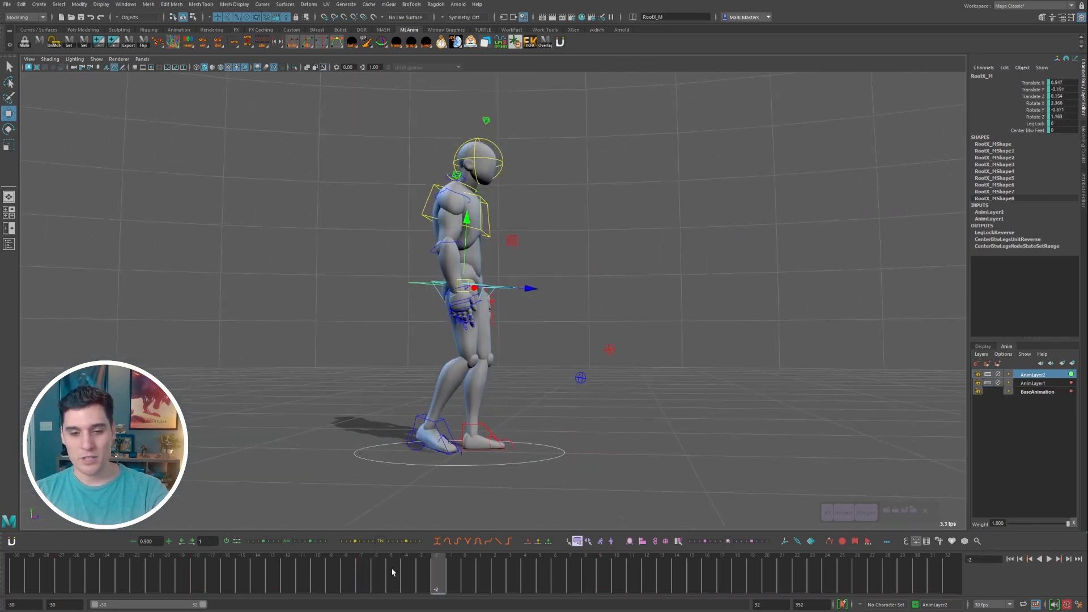
key(alt+v)
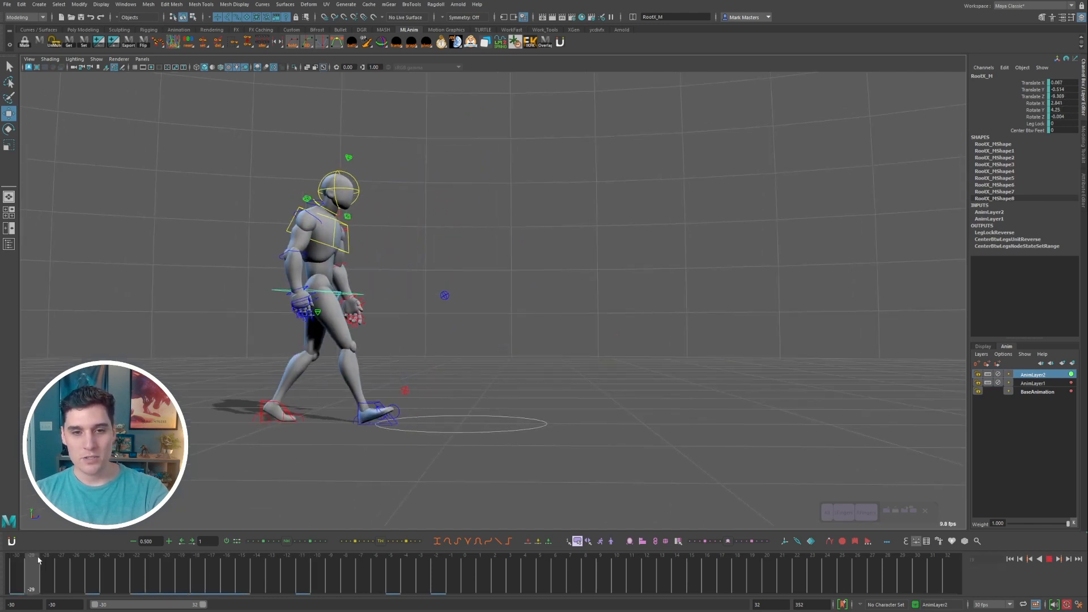
drag(38, 560, 257, 586)
key(e)
drag(476, 251, 471, 246)
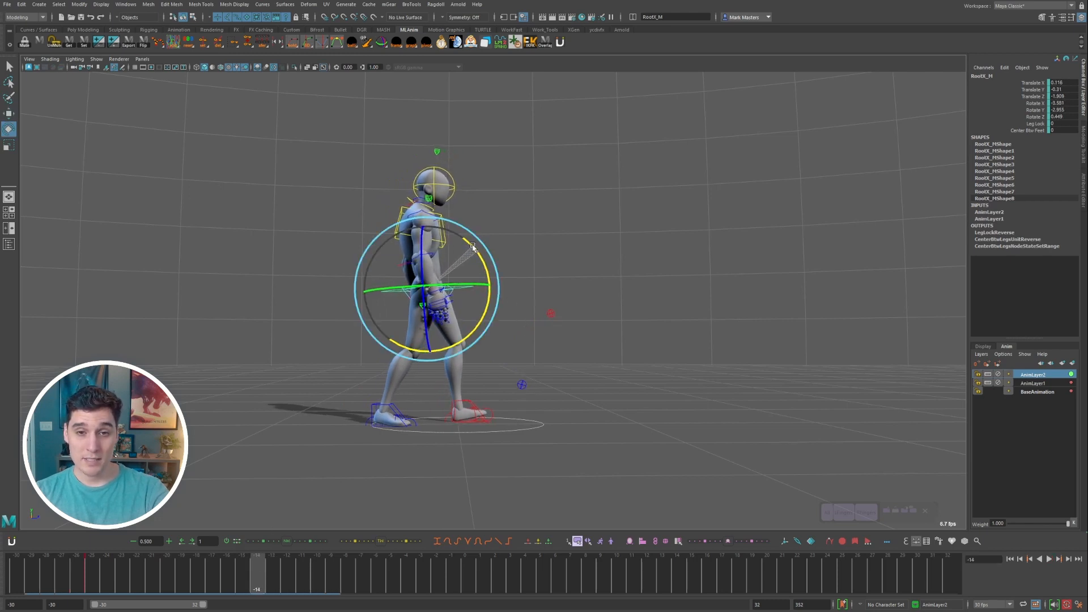
- Play back the lean, zero the second layer's offset on frame 0 and rotate the root slightly forward there
key(alt+v)
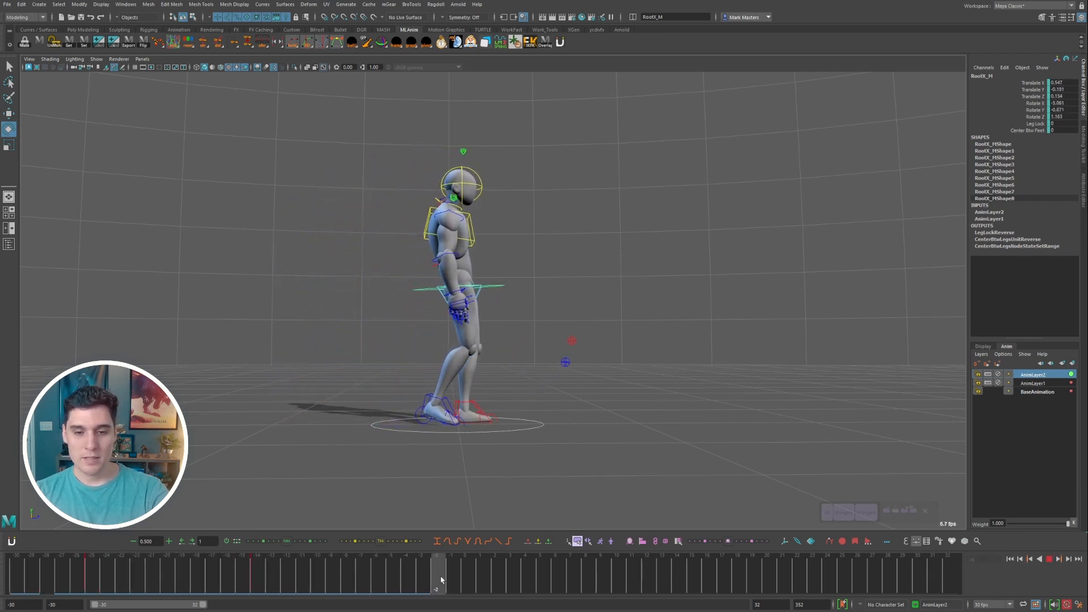
key(alt+v)
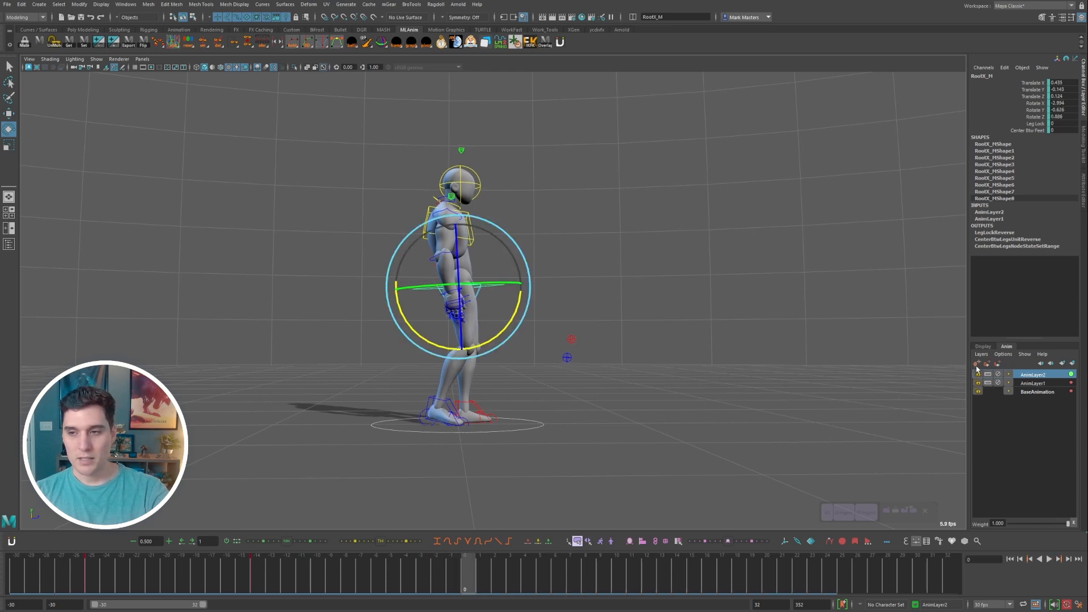
click(977, 366)
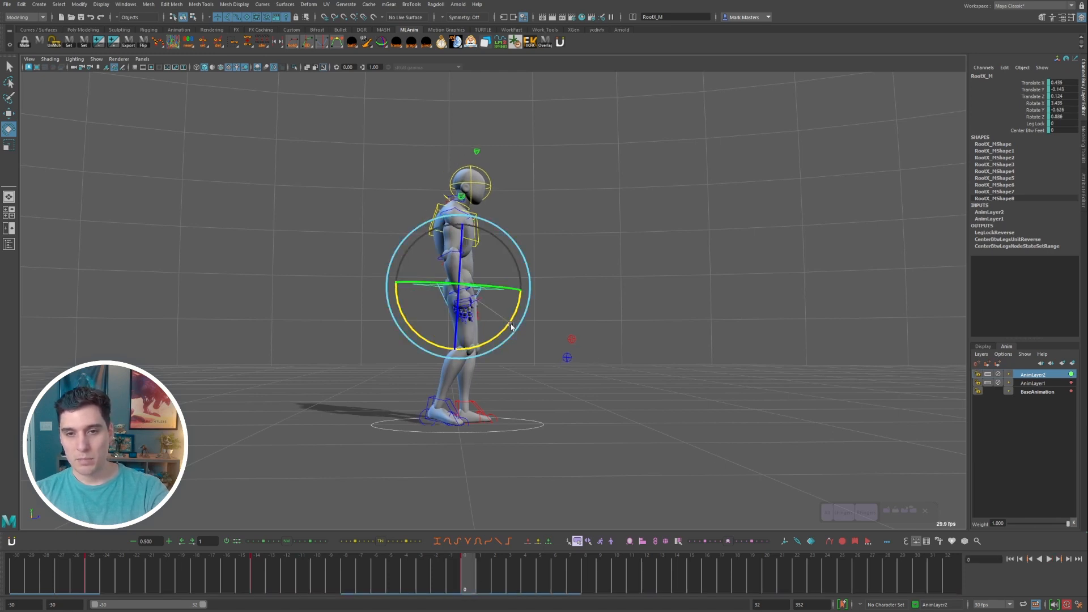
drag(511, 326, 505, 329)
- Zero the root's offset in the second layer on frame 15 and play back the settling lean
key(alt+v)
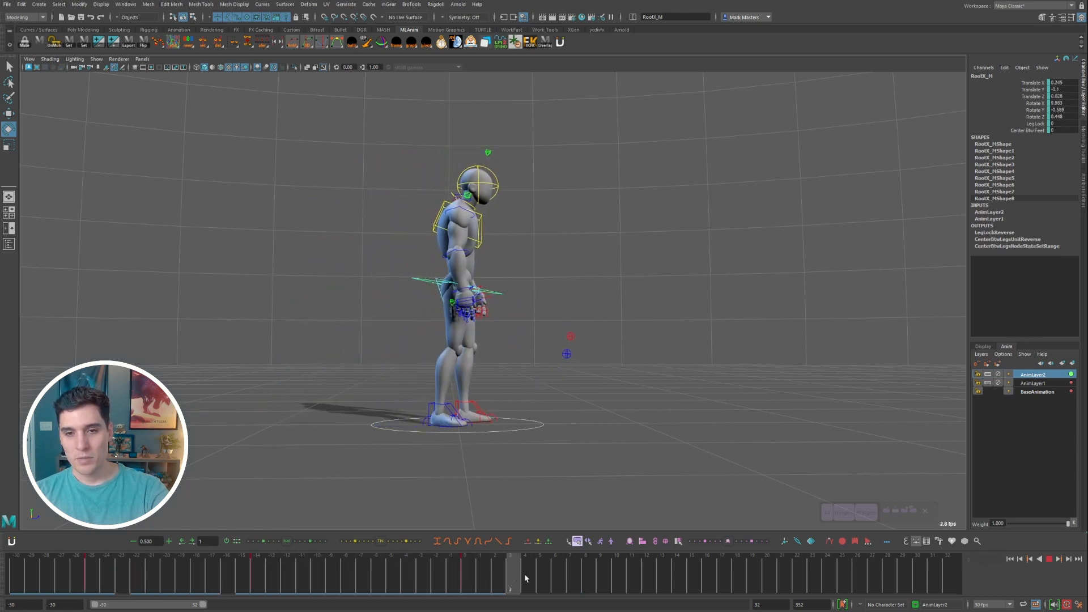
key(alt+v)
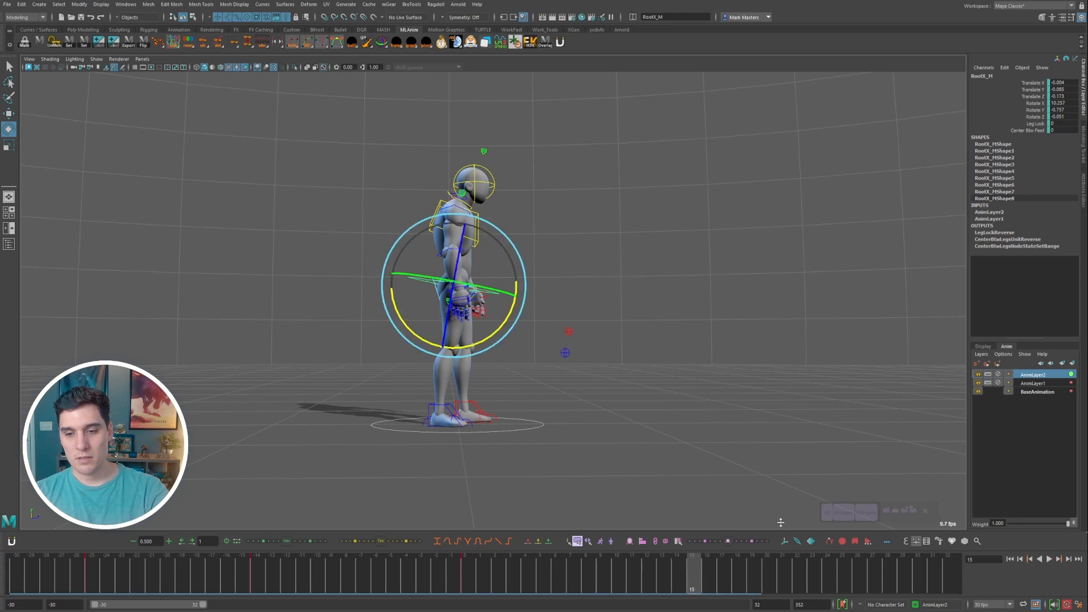
click(975, 365)
key(alt+v)
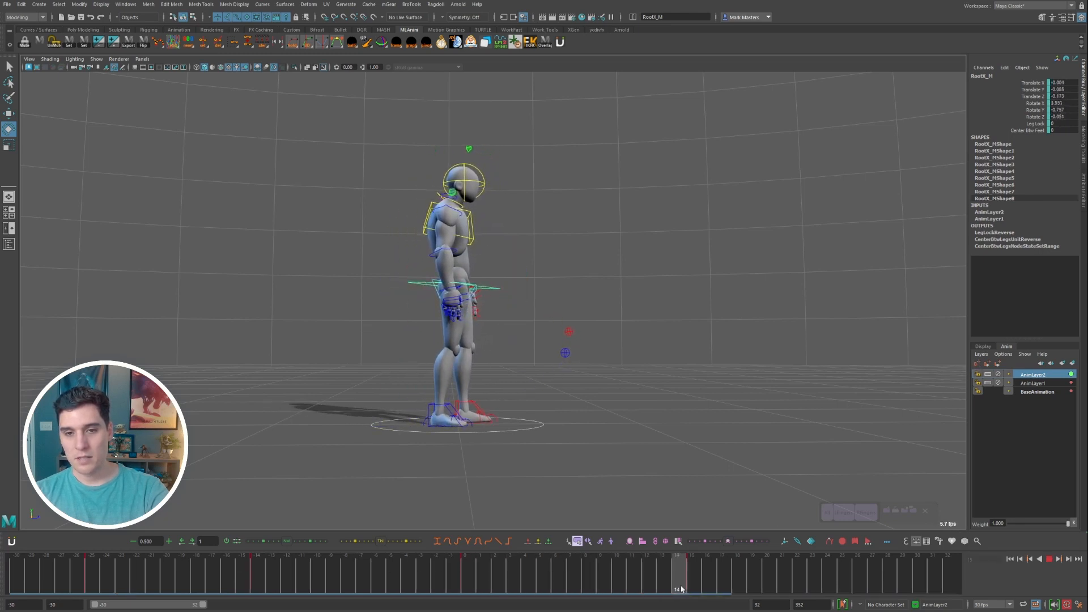
key(alt+v)
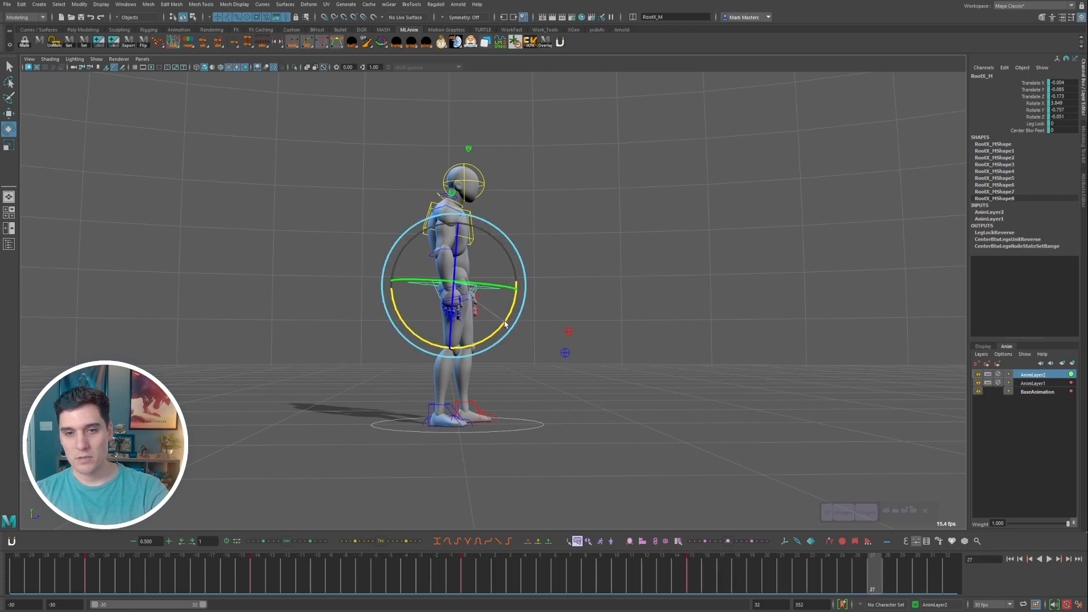
- Try moving the root's last key in the second layer to frame 24 with a slight forward lean and play it back
key(alt+v)
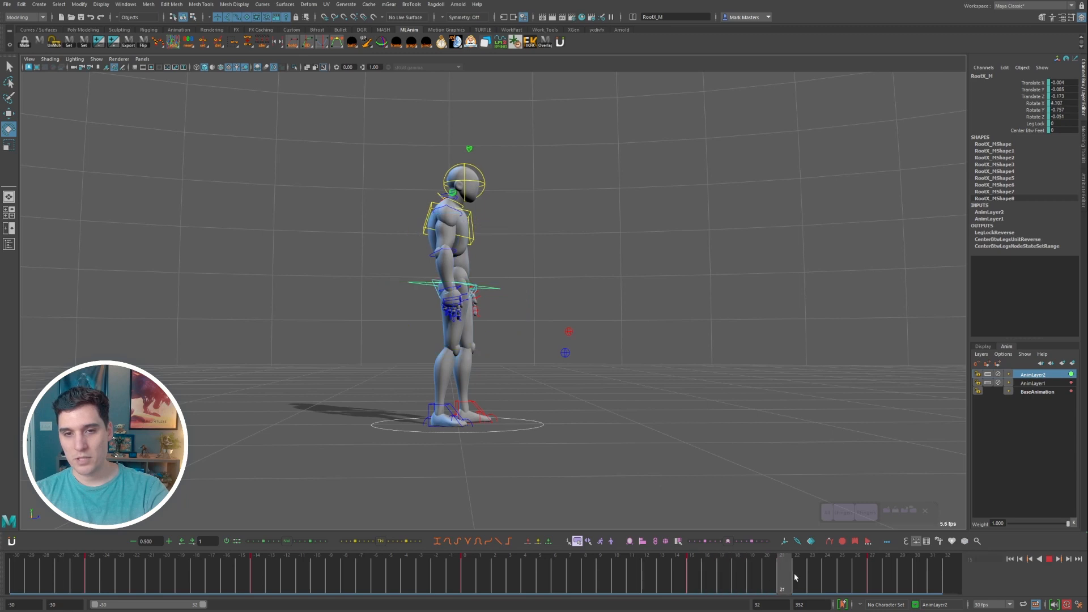
drag(858, 580, 859, 580)
shift+drag(860, 578, 831, 573)
drag(829, 571, 715, 569)
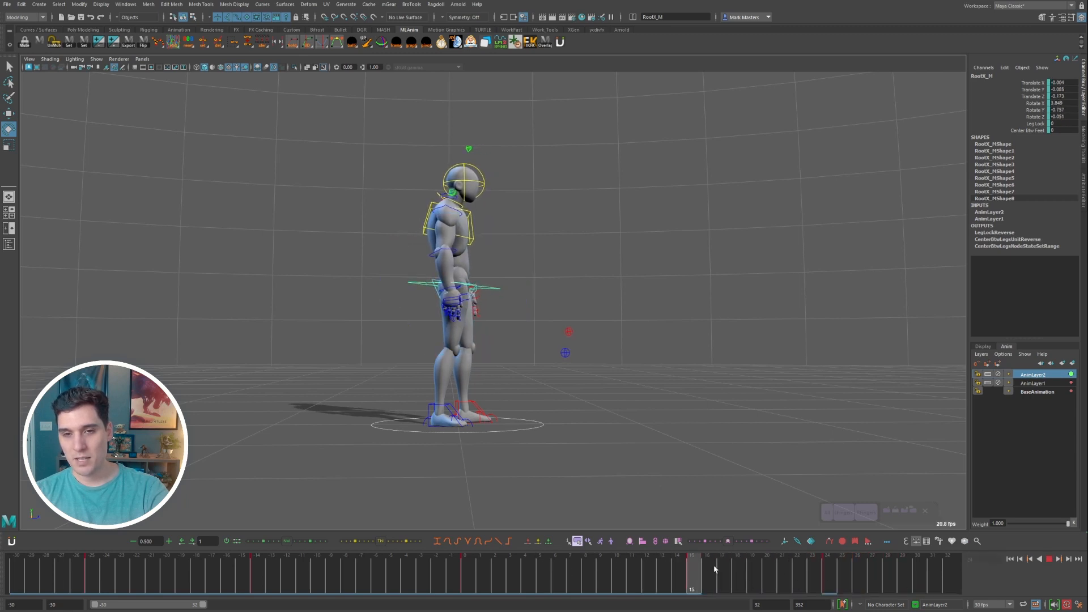
key(alt+v)
key(comma)
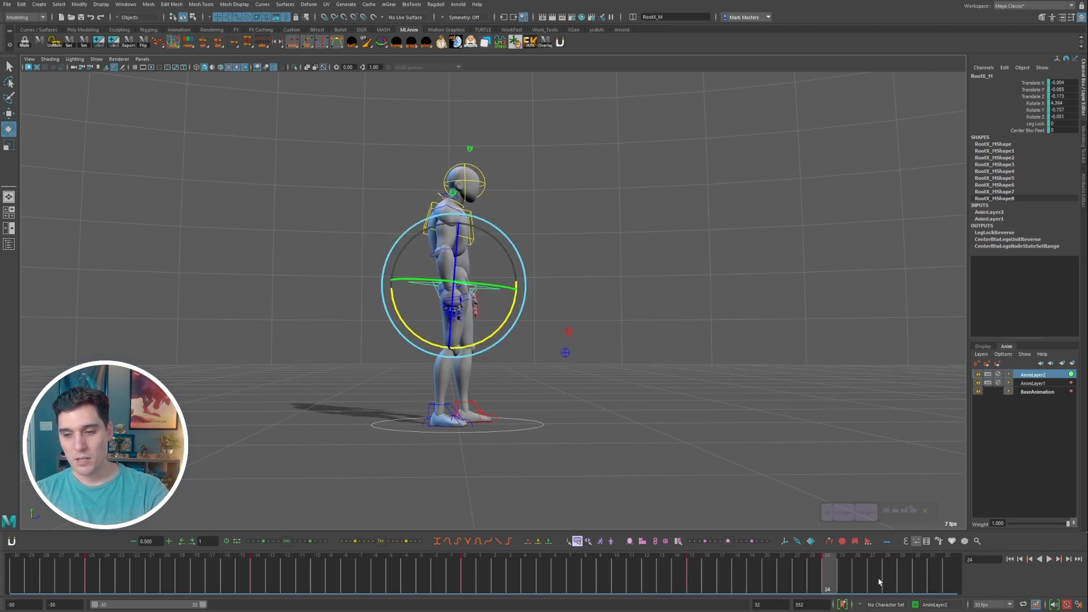
key(comma)
key(period)
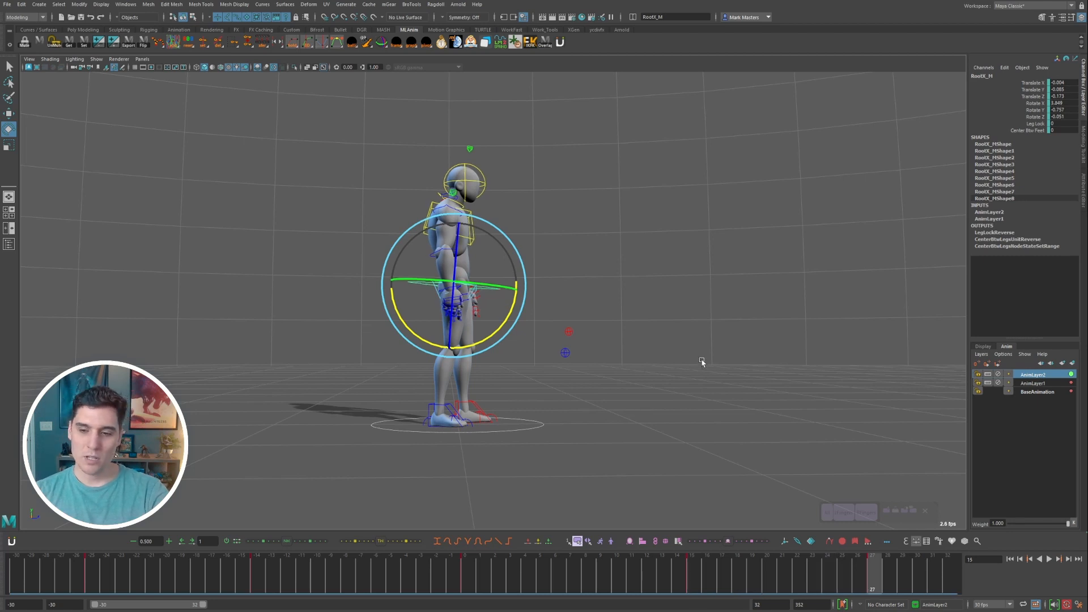
- Zero the second layer's offset on frame 27 and rotate the root slightly backward on frame 15
click(976, 365)
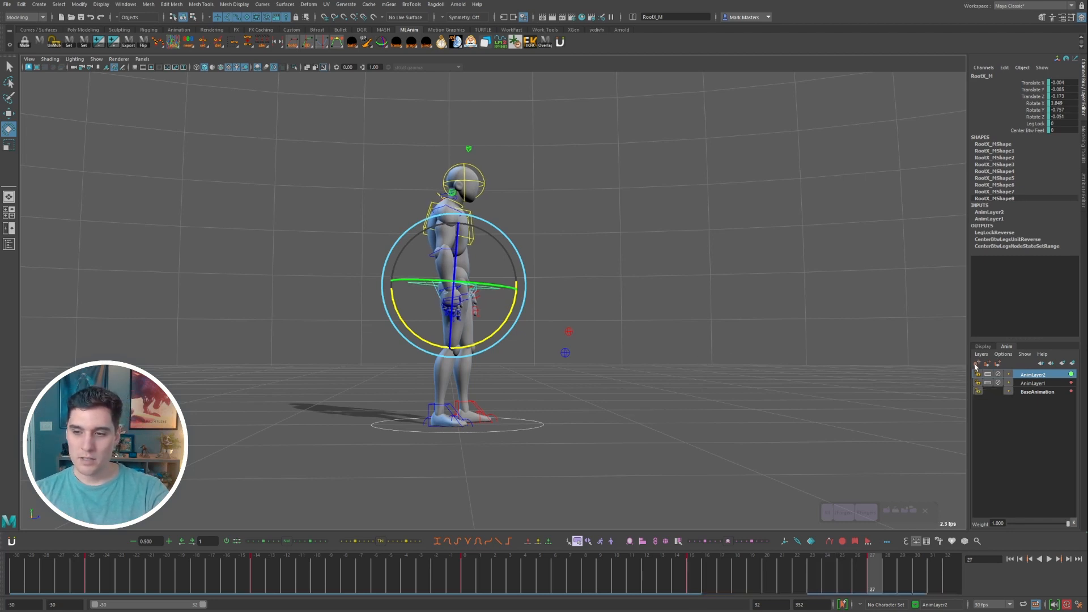
key(comma)
key(comma)
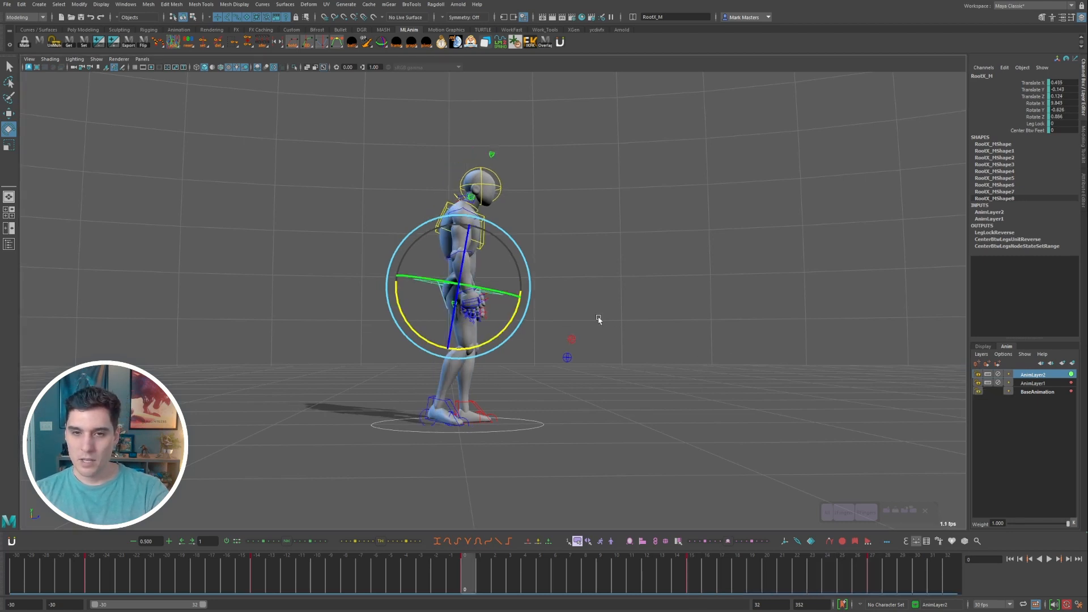
key(period)
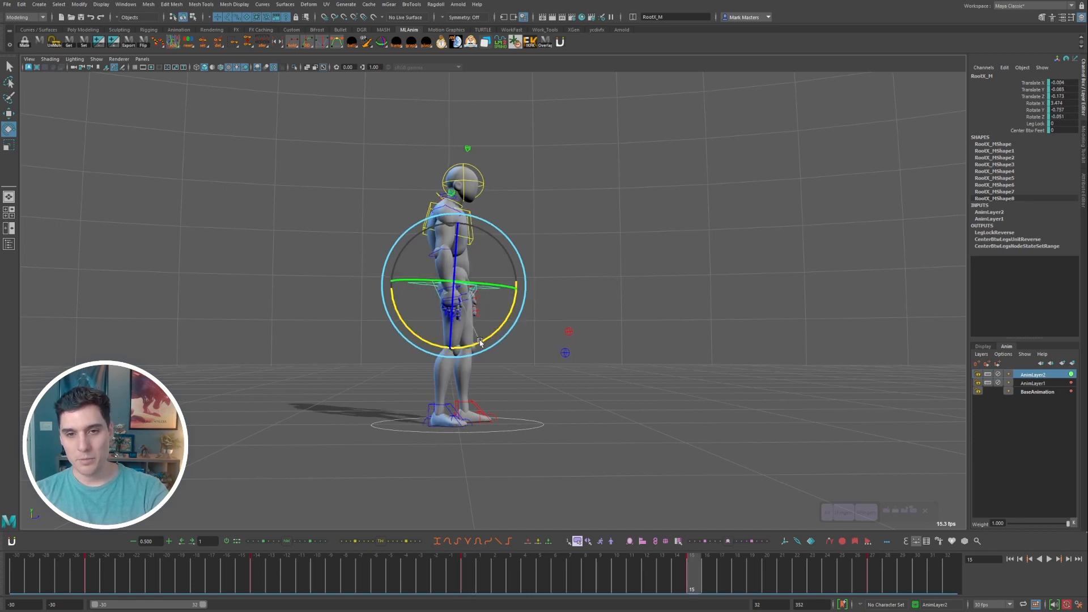
key(comma)
key(alt+v)
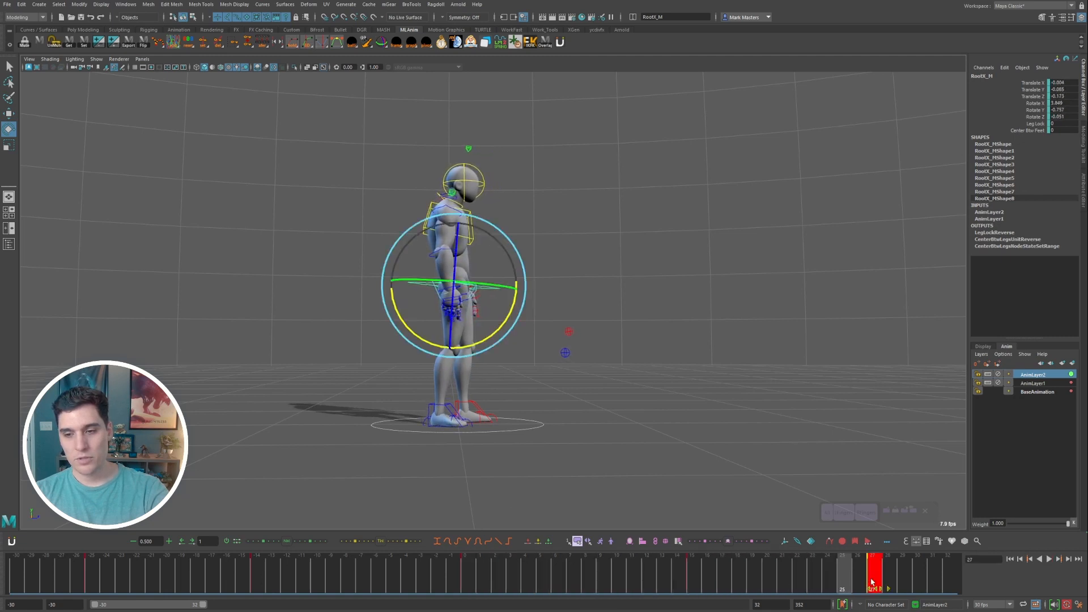
- Retime the root's second-layer keys, moving the last one to frame 28 and the first one to frame -27, and play back
key(alt+v)
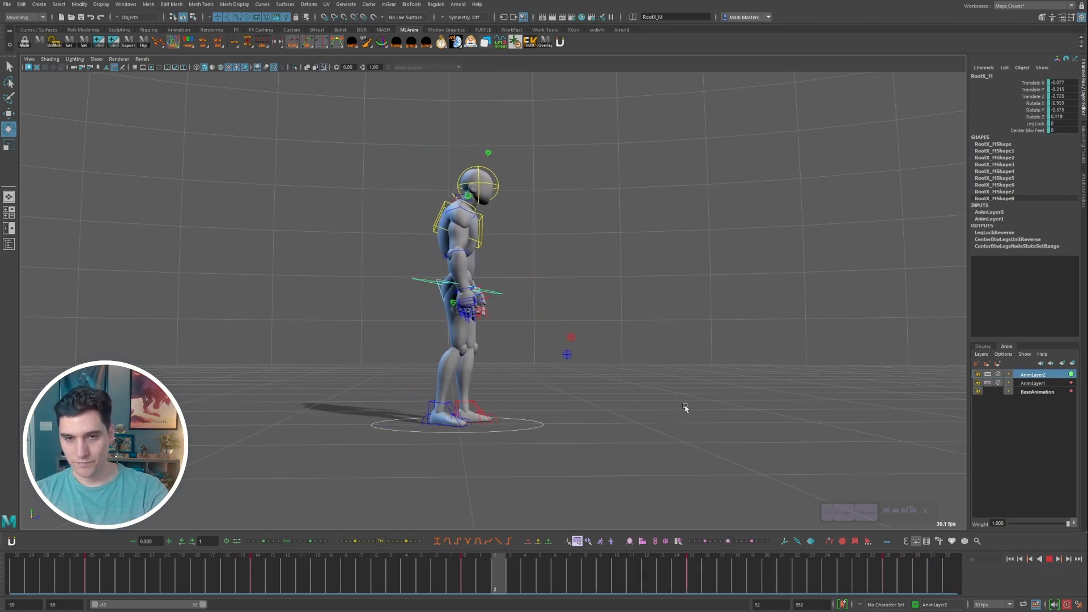
scroll(493, 316, up, 2)
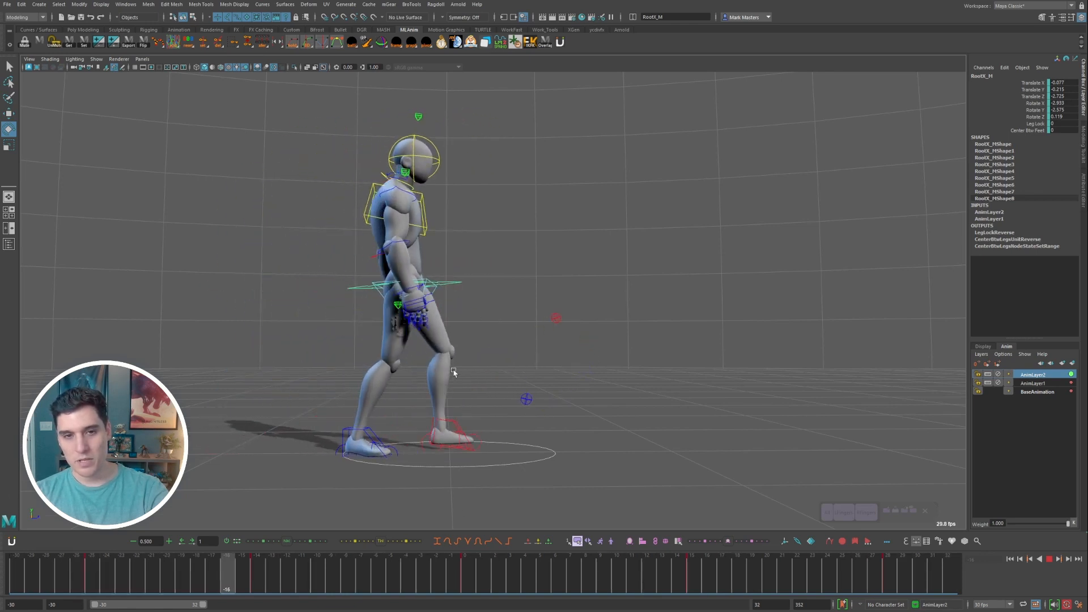
click(1049, 559)
drag(149, 571, 257, 573)
shift+click(93, 584)
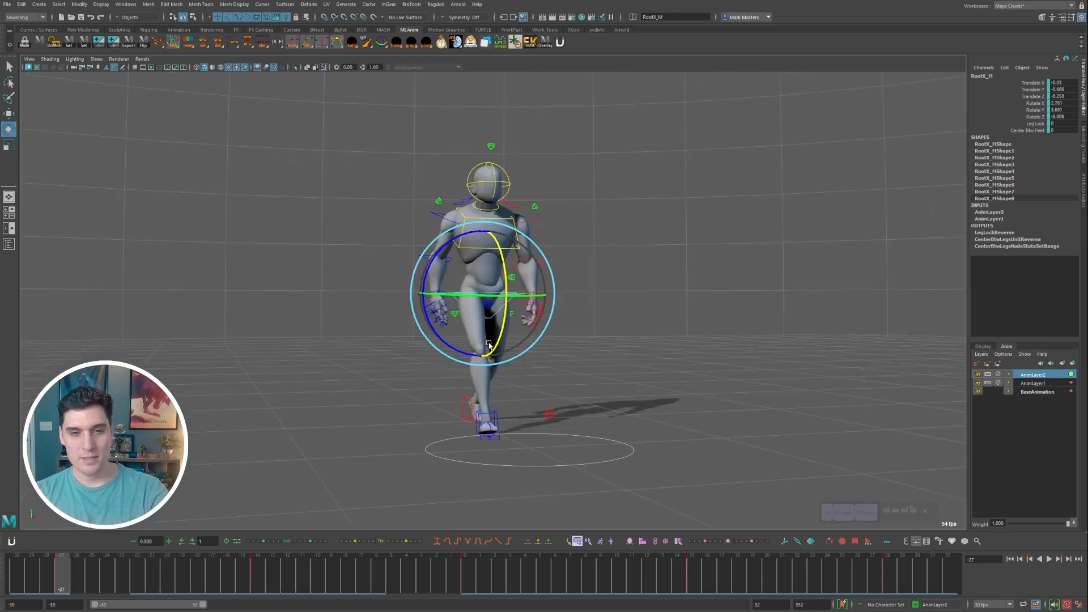
alt+drag(621, 302, 726, 300)
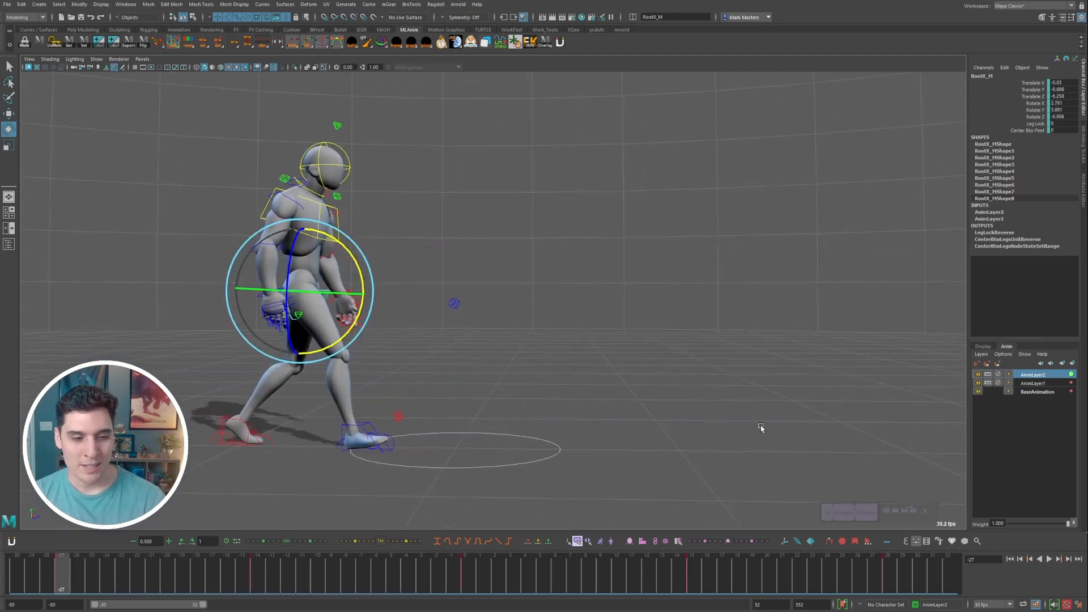
key(alt+v)
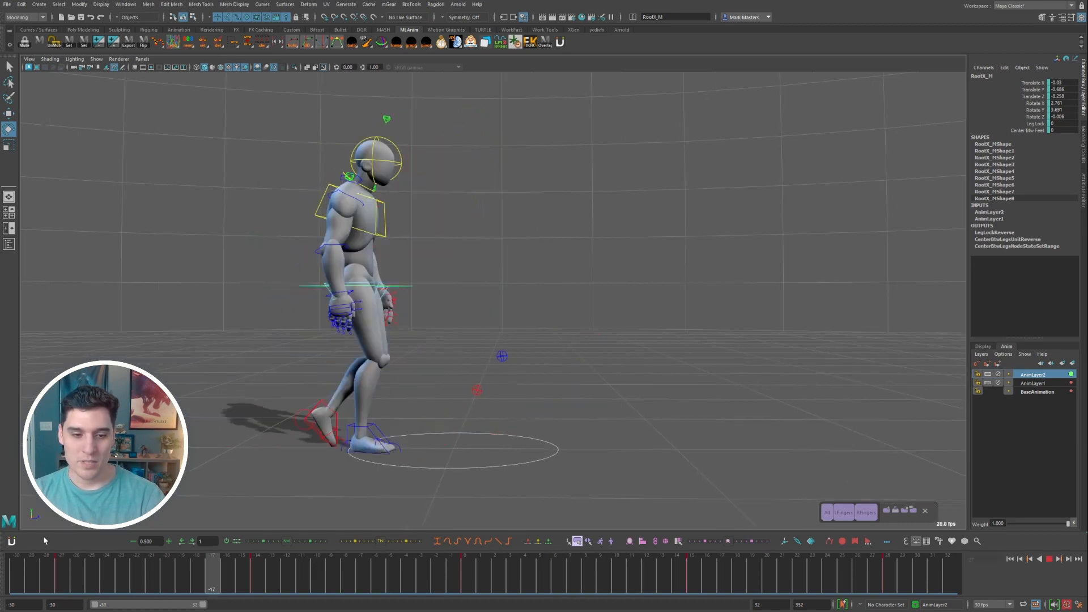
- Reduce the root's backward lean on frame -14 and play back the stop from the side and front
key(alt+v)
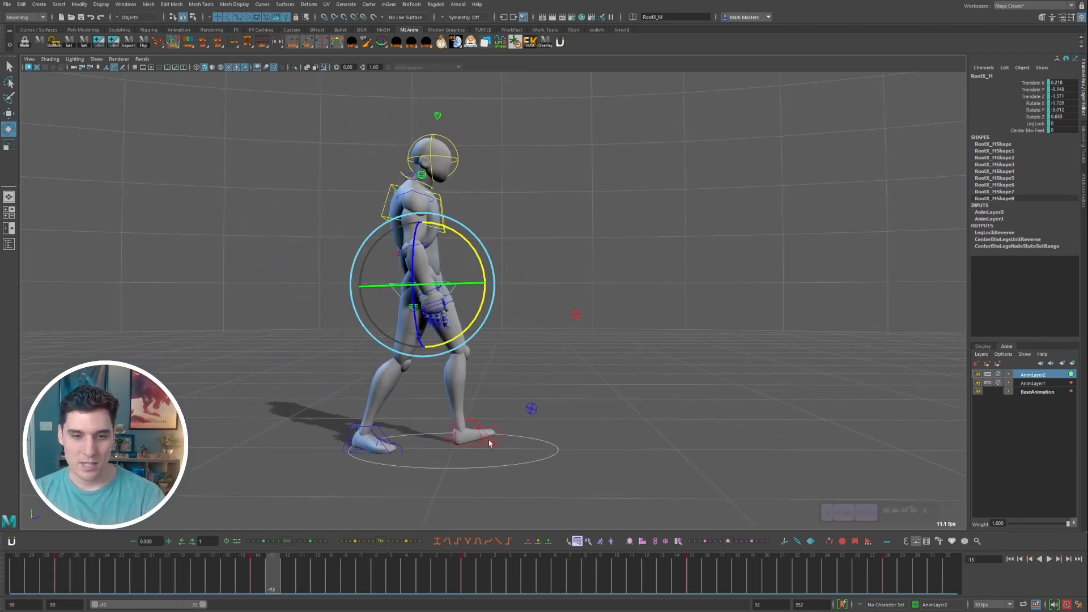
key(alt+comma)
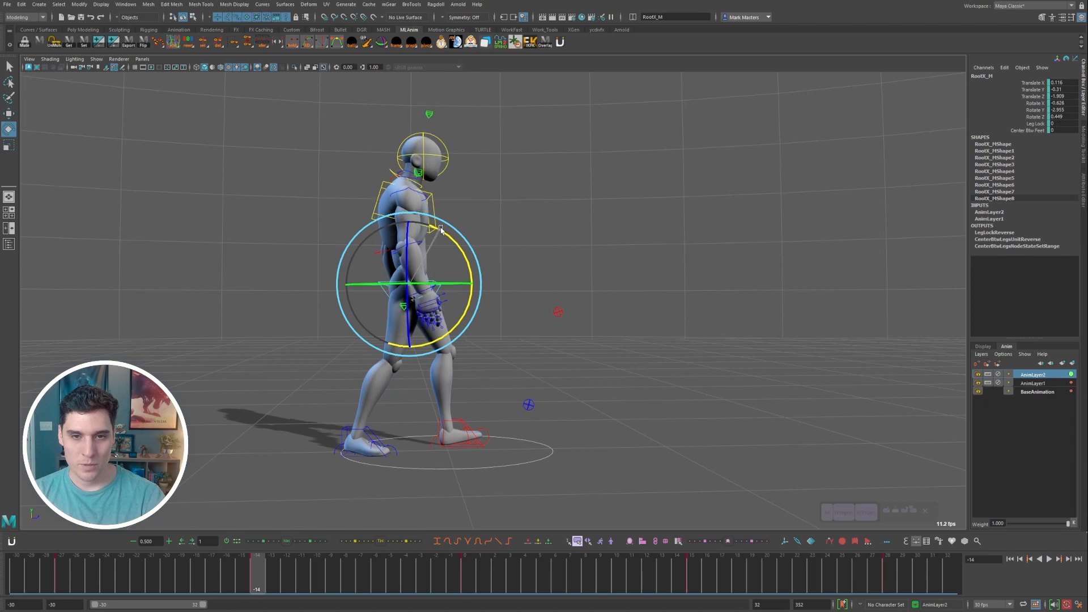
key(comma)
click(1048, 559)
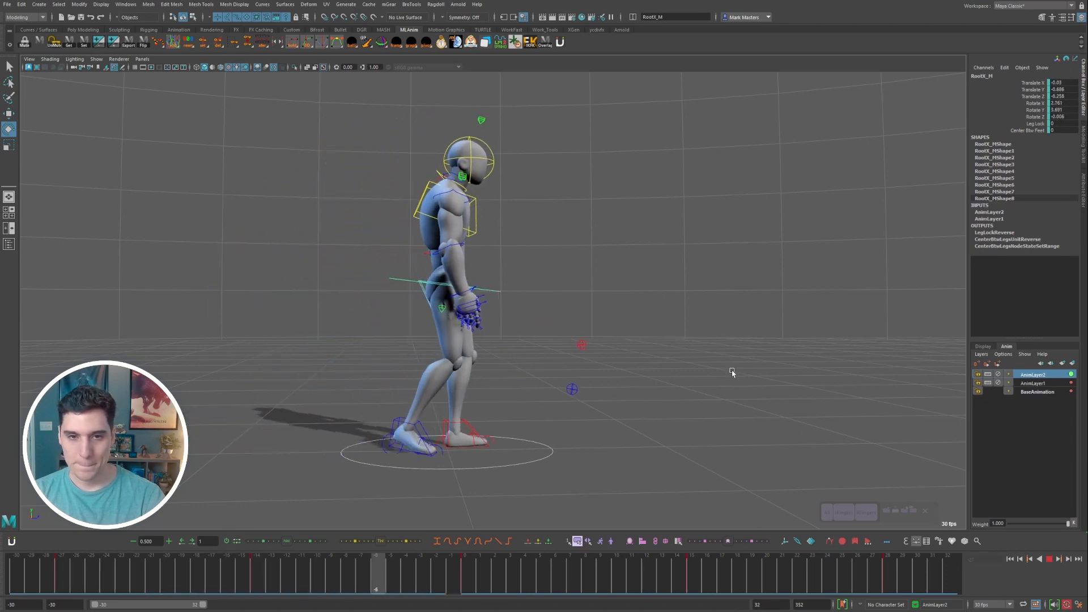
alt+drag(583, 350, 443, 371)
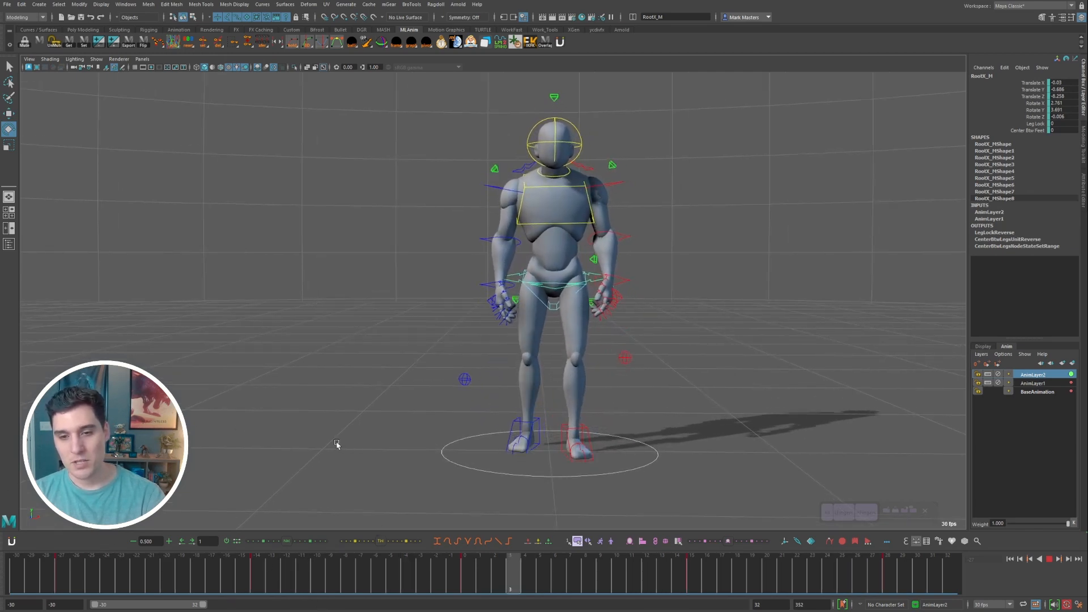
click(1049, 559)
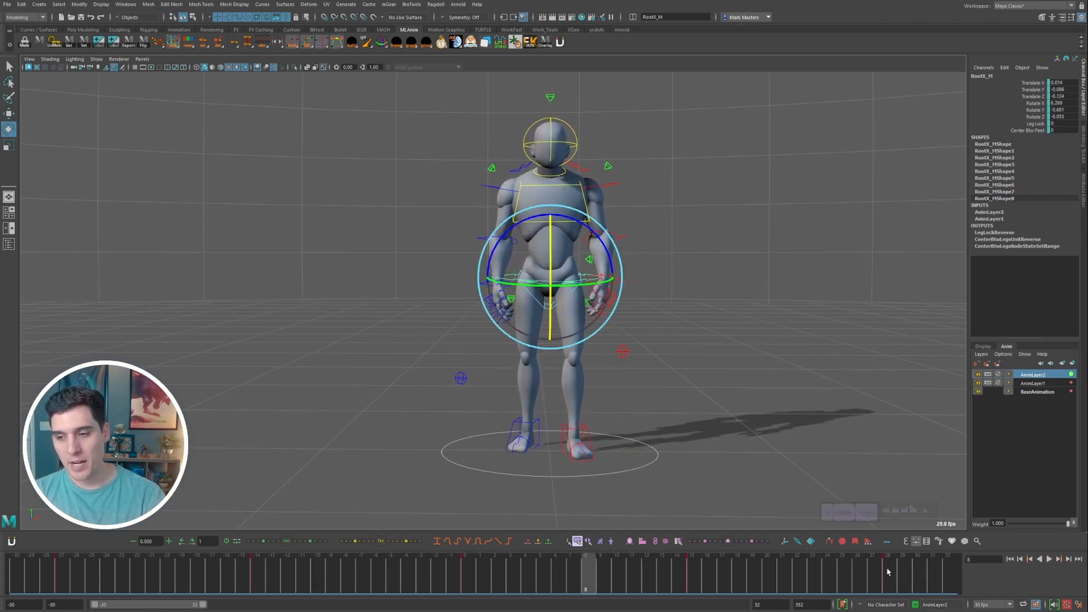
- Add the root to a third animation layer and key it there on frame -30
click(92, 571)
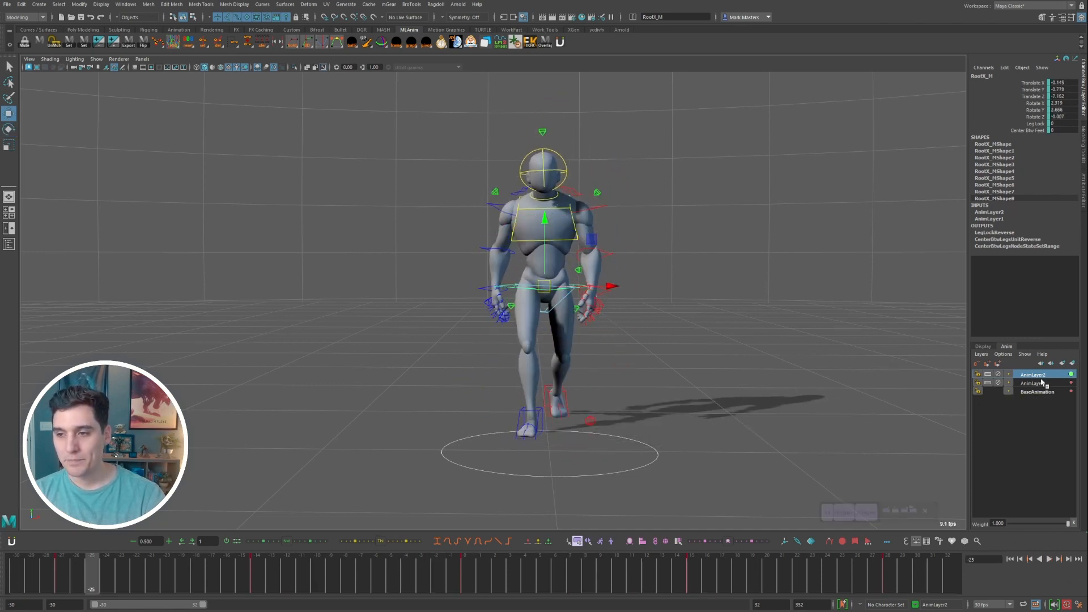
drag(155, 583, 182, 574)
key(alt+shift+v)
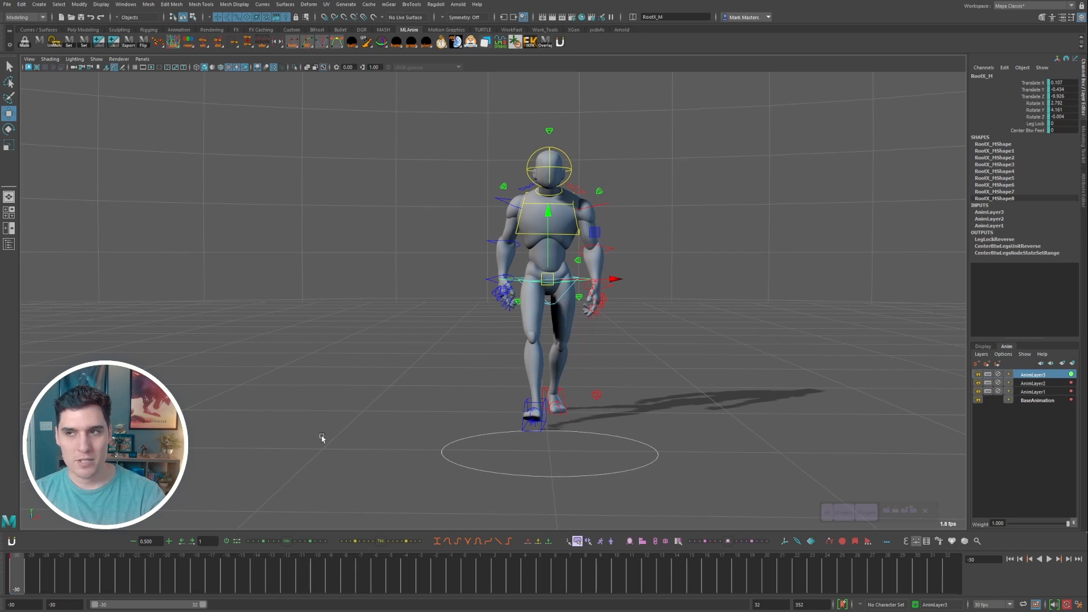
- Twist the root about its vertical axis on frame -12 in the third layer and counter-twist it on frame 7
key(alt+v)
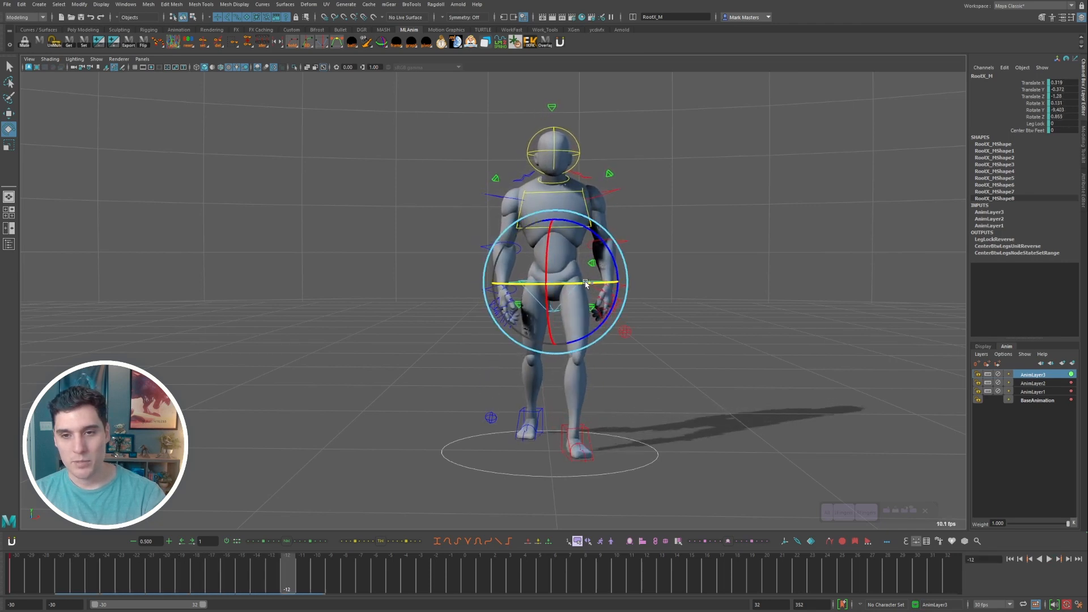
key(alt+v)
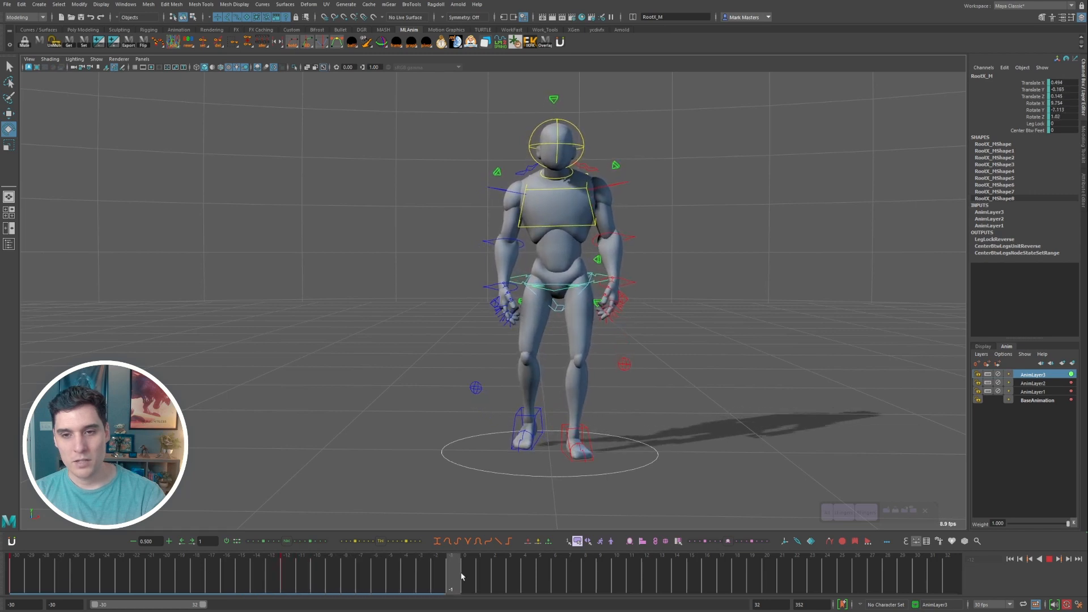
key(alt+v)
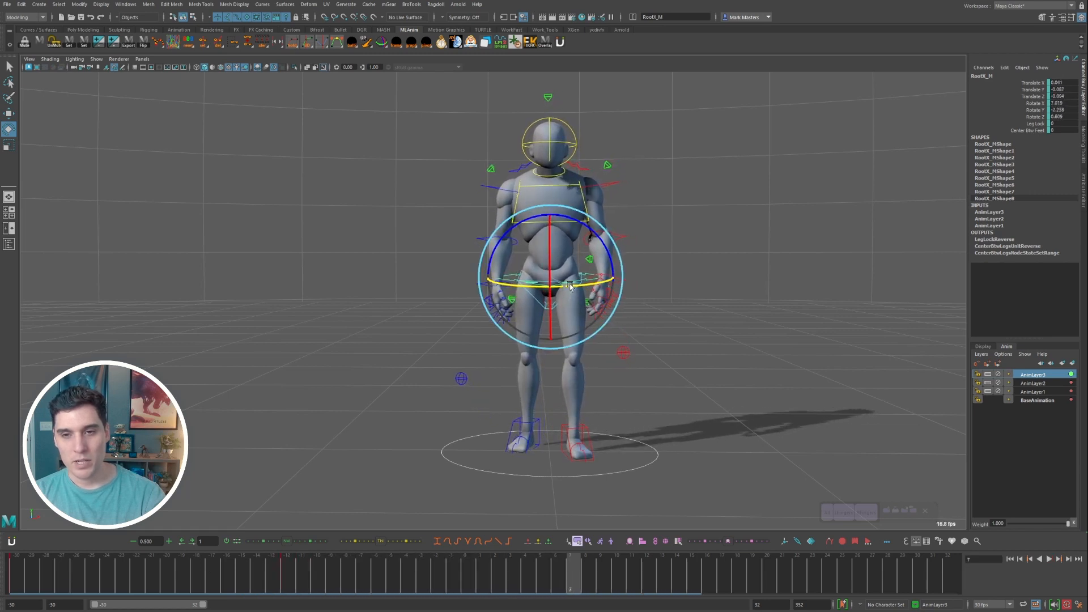
drag(572, 284, 575, 286)
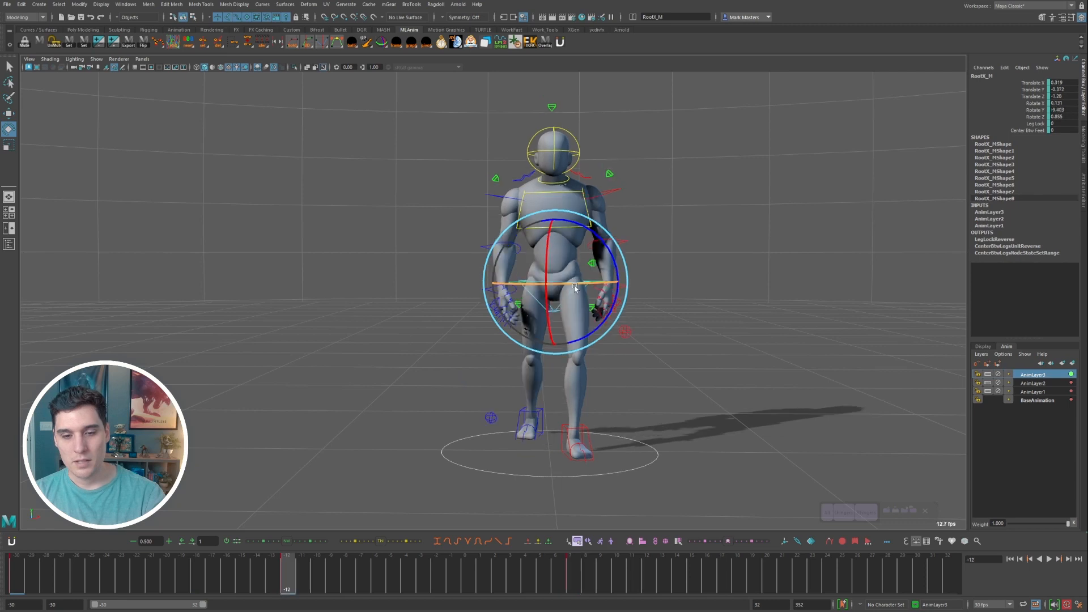
- Tilt the root sideways on frame 7, zero the third layer's offset on frame 28 and play back
key(.)
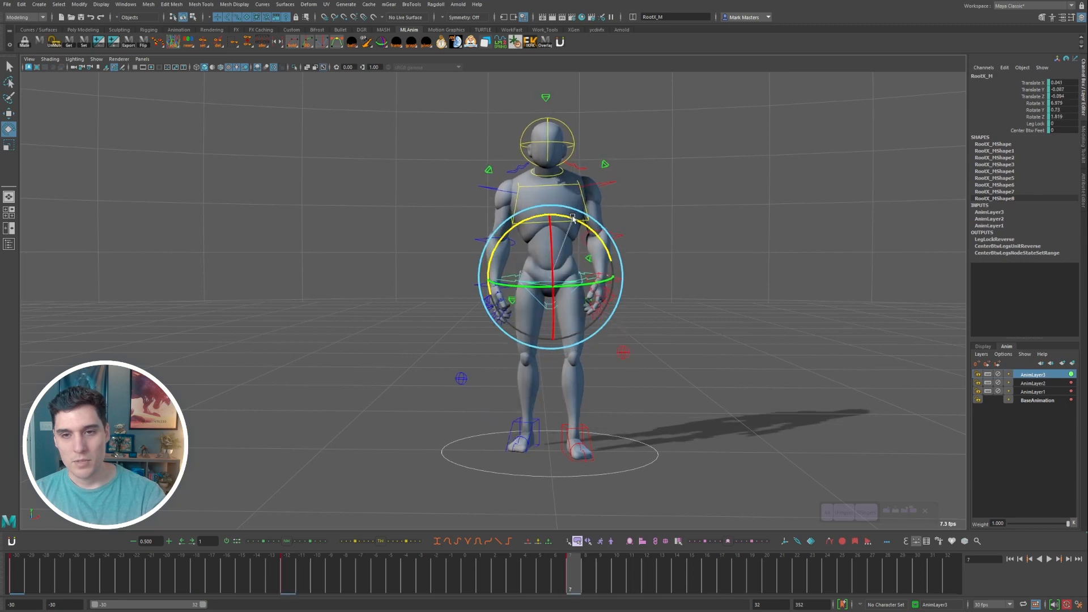
key(alt+v)
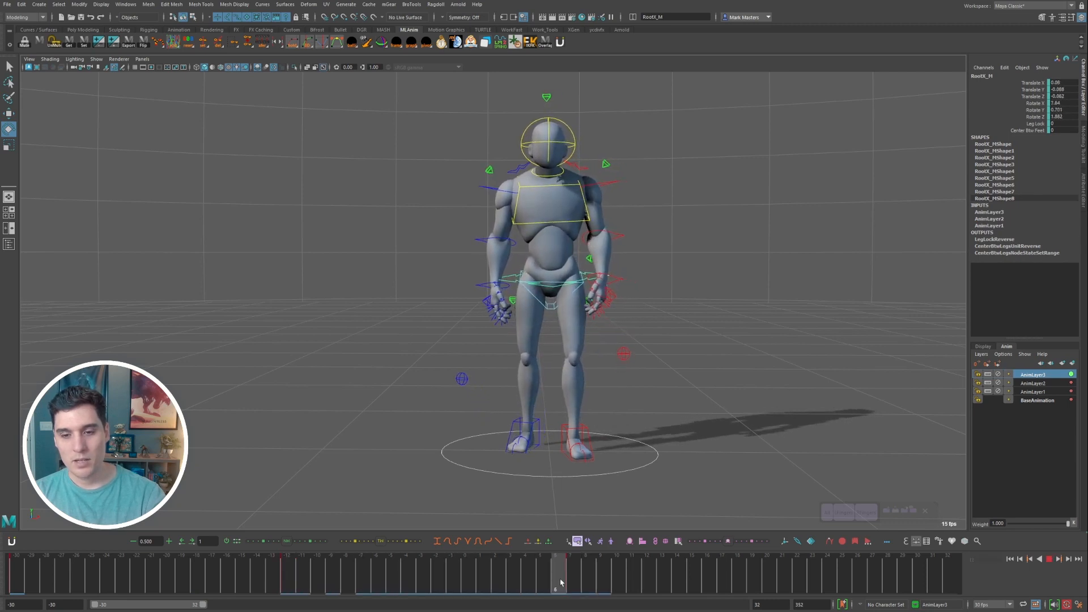
key(alt+v)
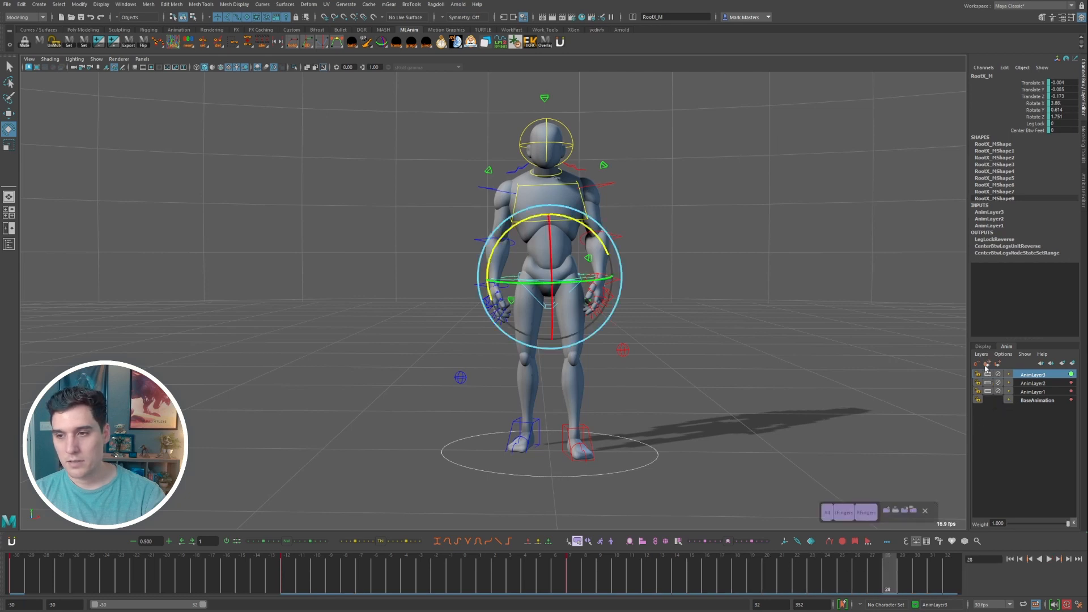
click(977, 364)
key(alt+v)
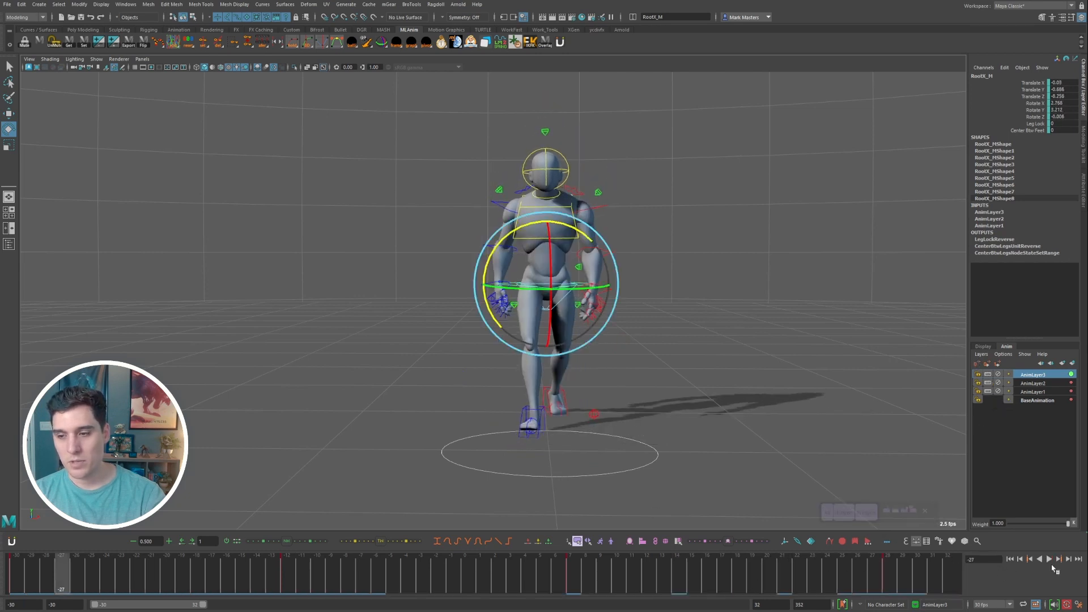
click(1049, 560)
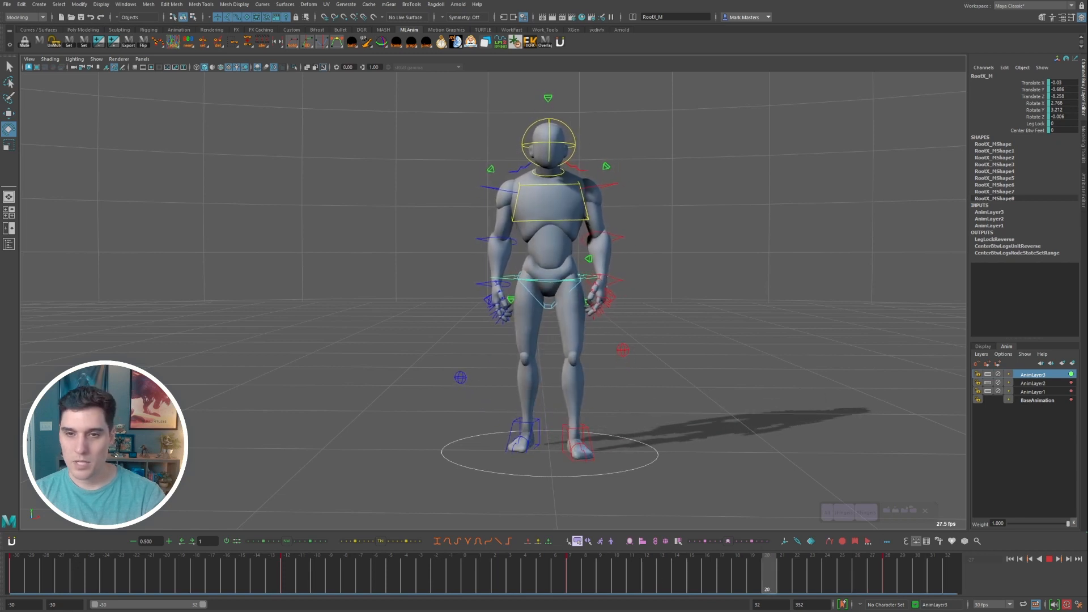
- Reduce the root's sideways tilt on frame 7 and play back the stop from the front and side
key(alt+v)
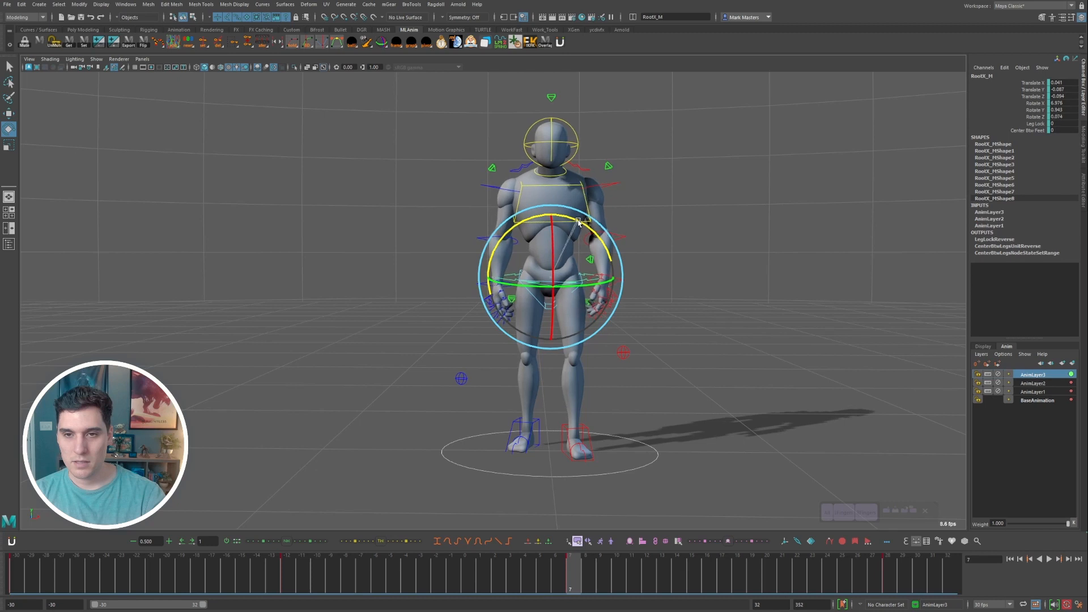
key(alt+v)
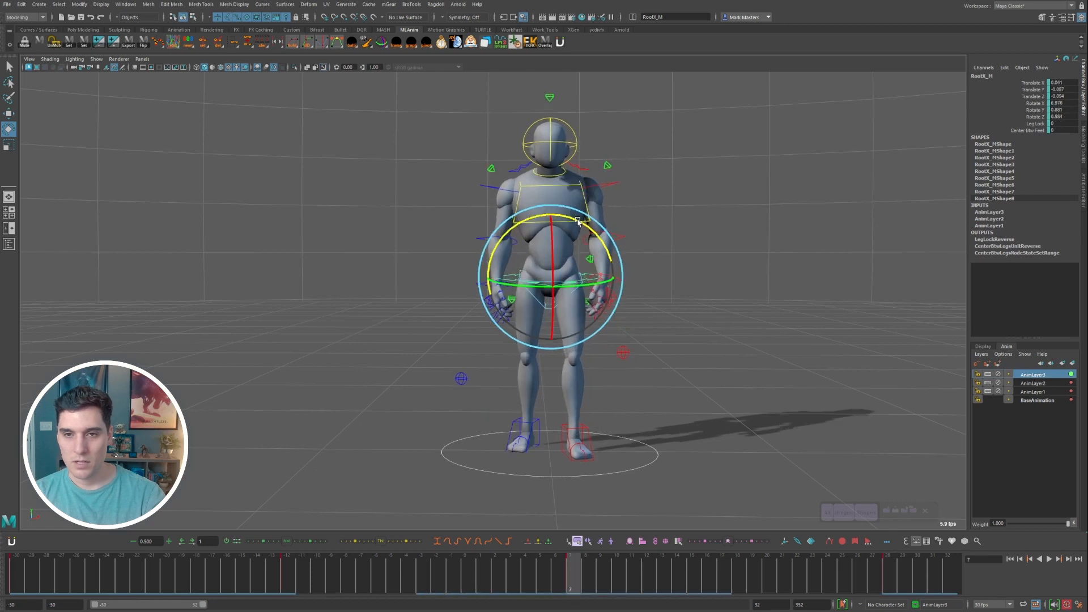
click(1048, 560)
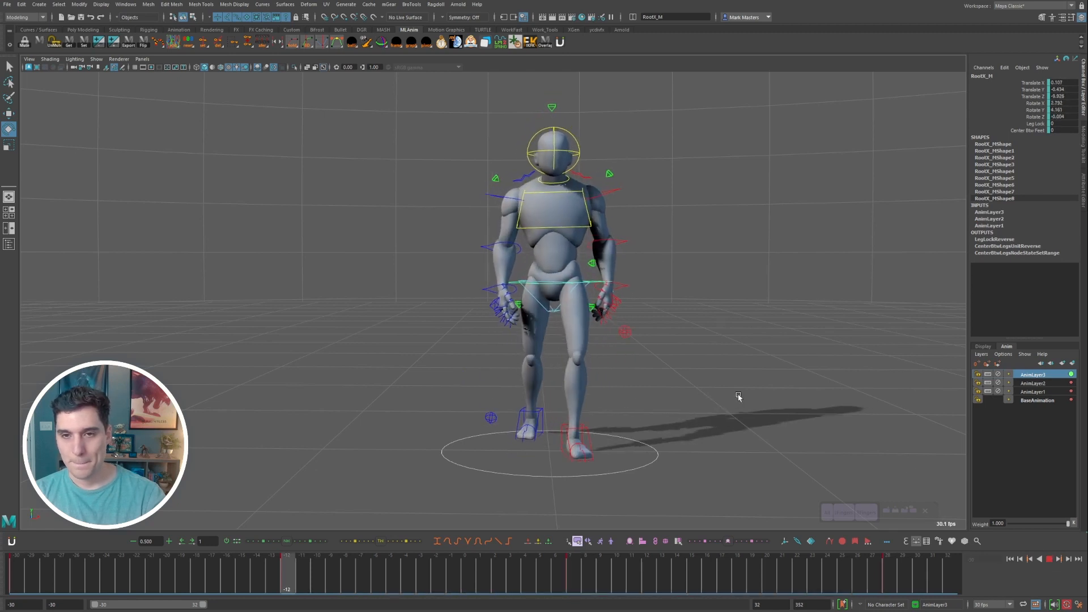
mouse_move(717, 384)
alt+mouse_down()
mouse_move(744, 370)
mouse_move(724, 365)
alt+mouse_up()
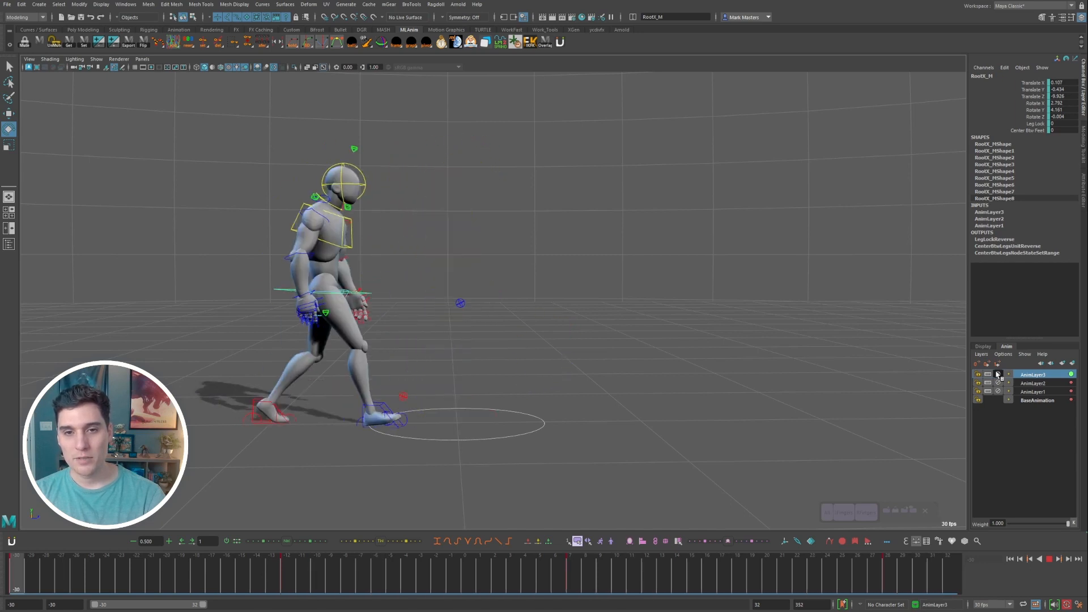
click(1049, 559)
- Select the right arm's FK controls from scapula to wrist and add them to a new fourth animation layer
click(413, 243)
click(374, 218)
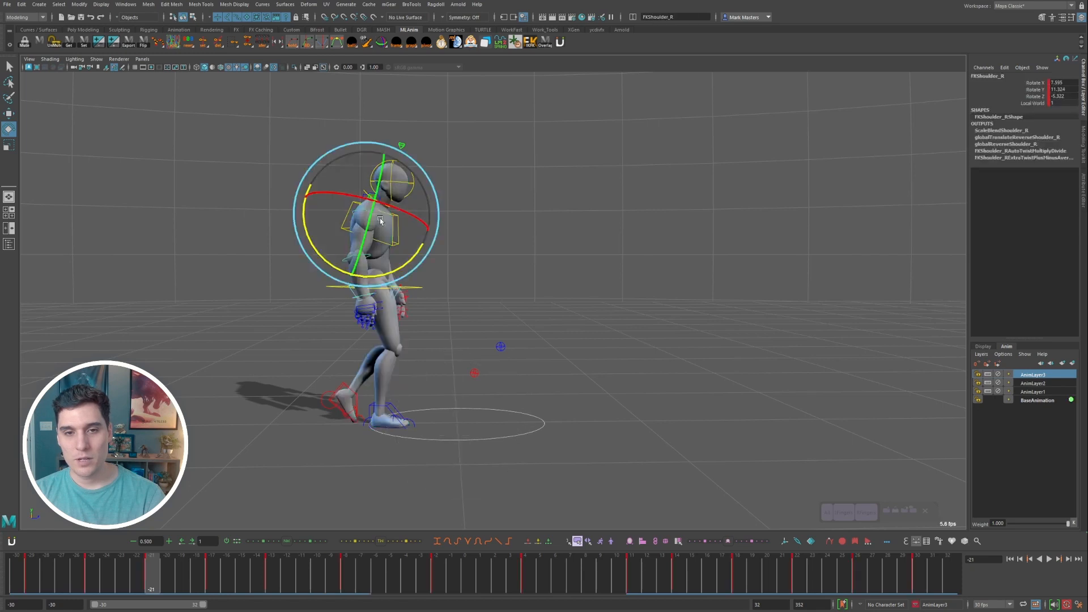
key(q)
click(378, 208)
click(364, 255)
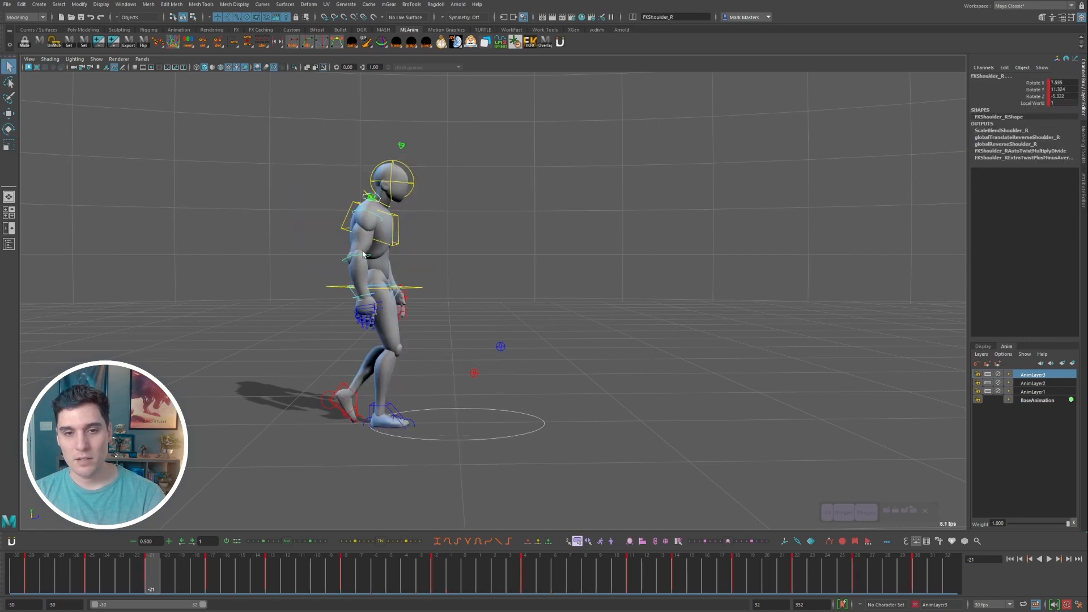
alt+middle_drag(513, 291, 542, 290)
key(w)
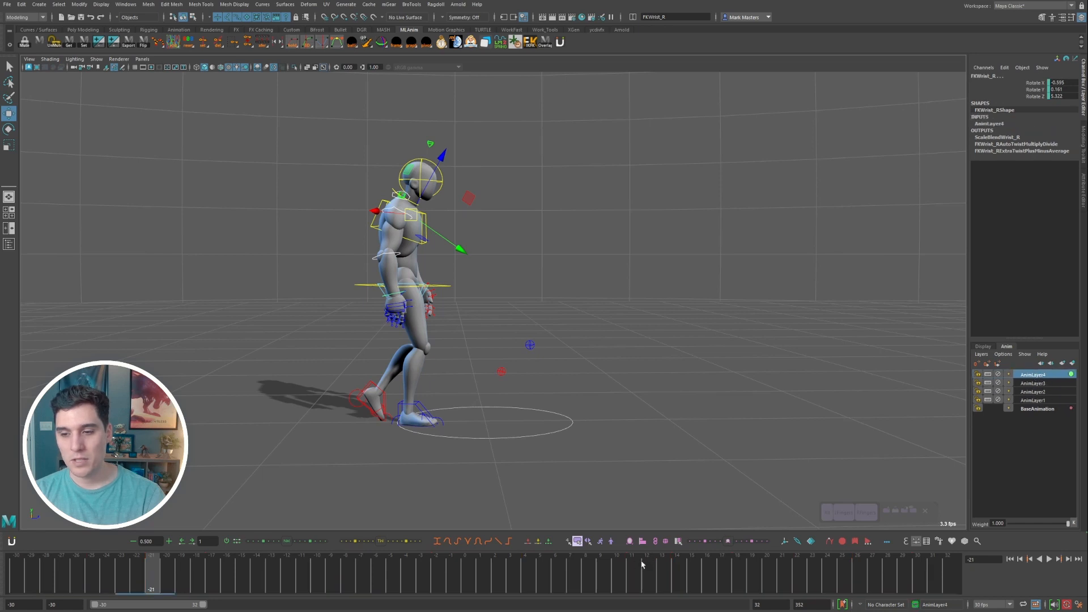
- Key the right arm in the fourth layer on frame -30 and swing it back from shoulder and elbow on frame -20
drag(642, 565, 184, 578)
key(alt+shift+v)
key(alt+v)
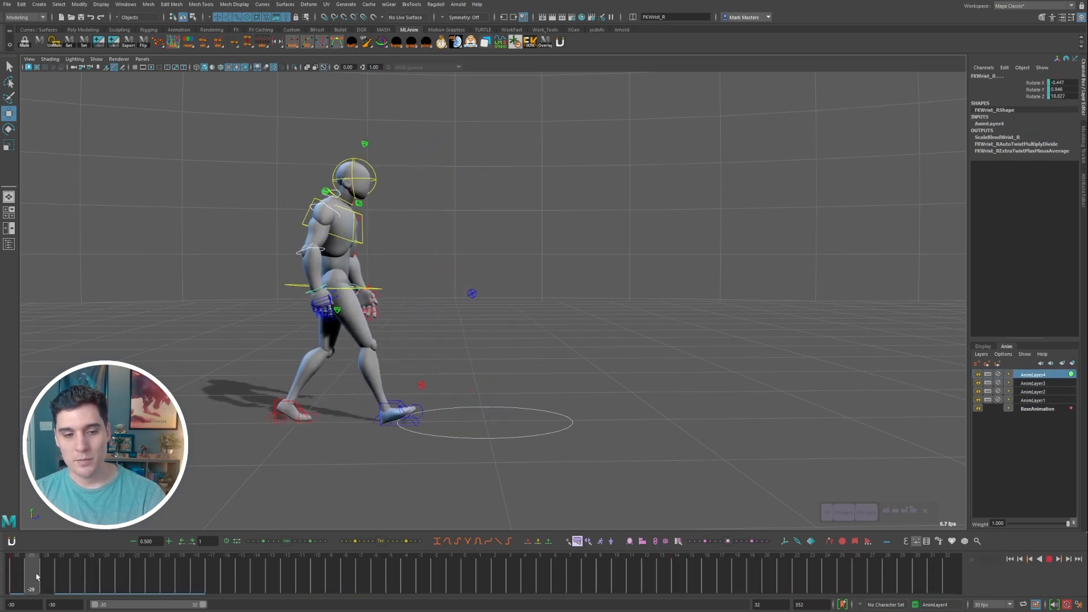
key(alt+v)
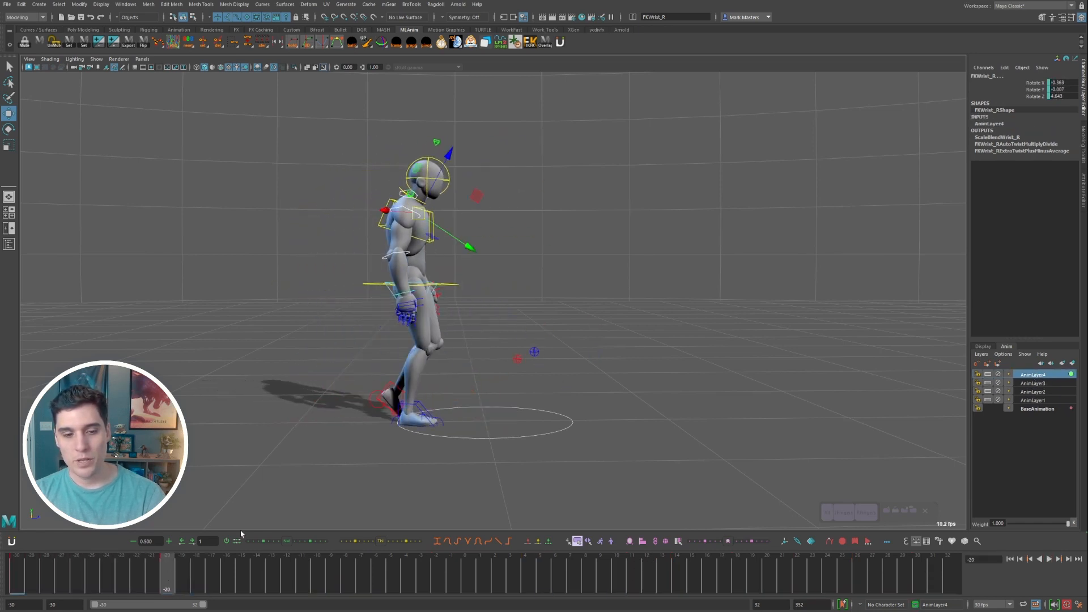
click(417, 270)
key(e)
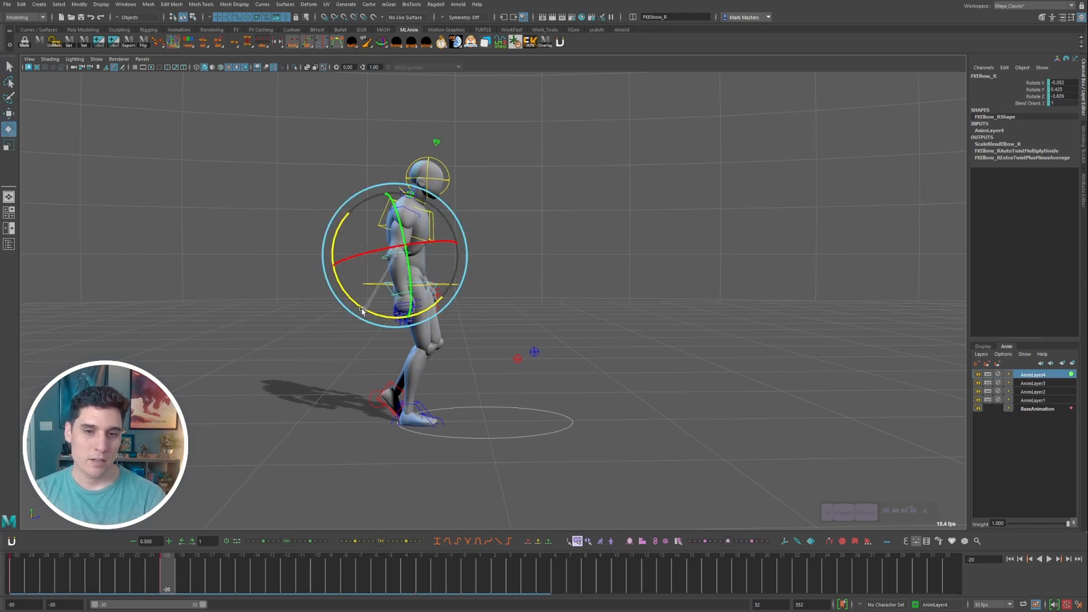
key(q)
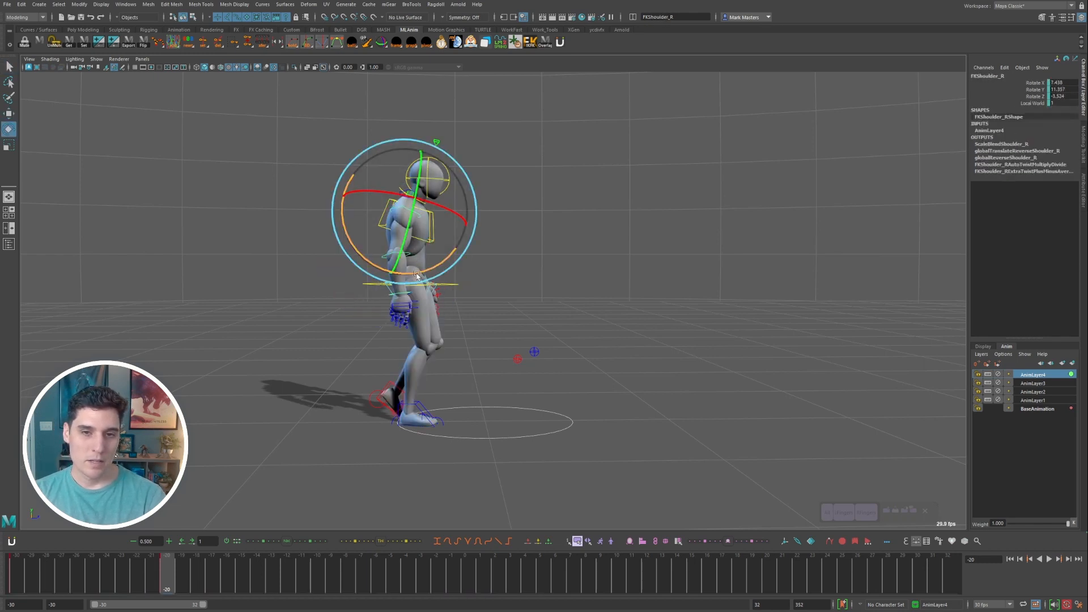
right_click(1032, 377)
click(1036, 405)
- Swing the right arm's FK controls forward together on frame -2 in the fourth layer
click(182, 574)
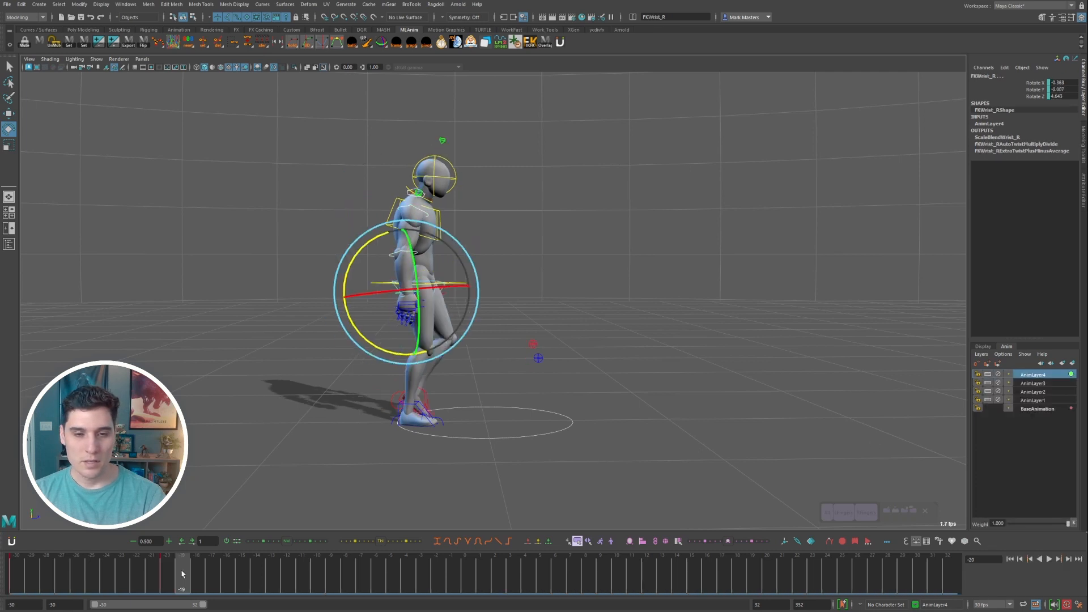
drag(181, 574, 436, 574)
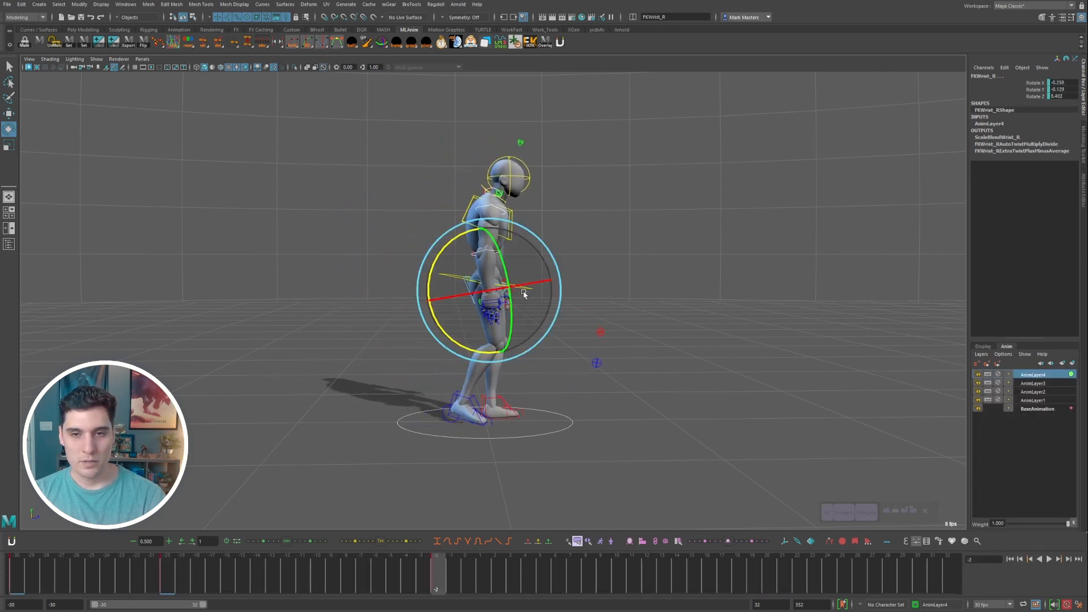
key(q)
click(499, 286)
key(e)
key(ctrl+z)
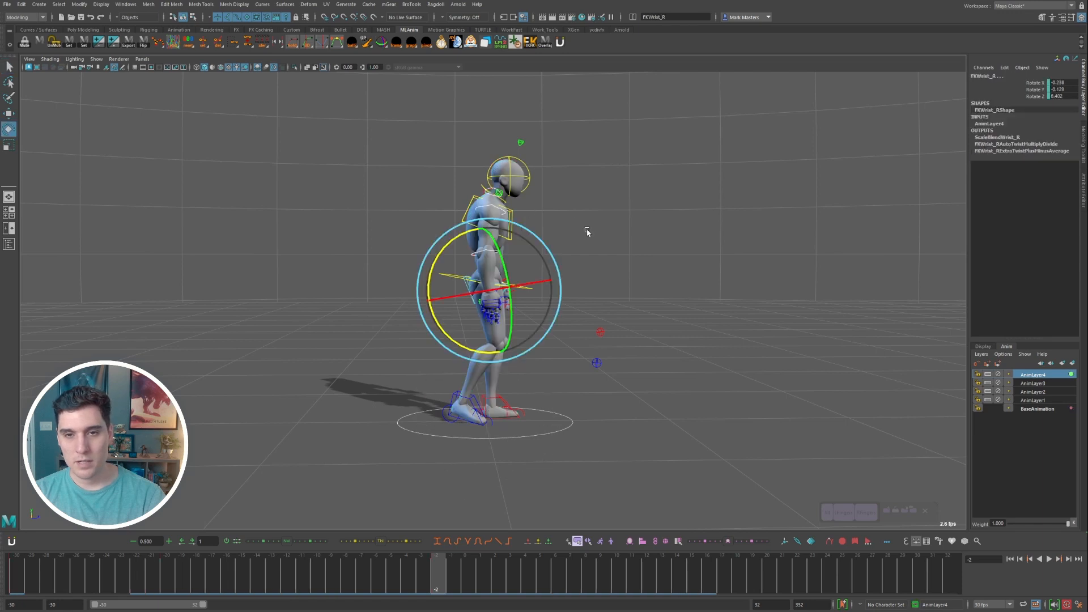
click(976, 366)
alt+drag(631, 269, 625, 267)
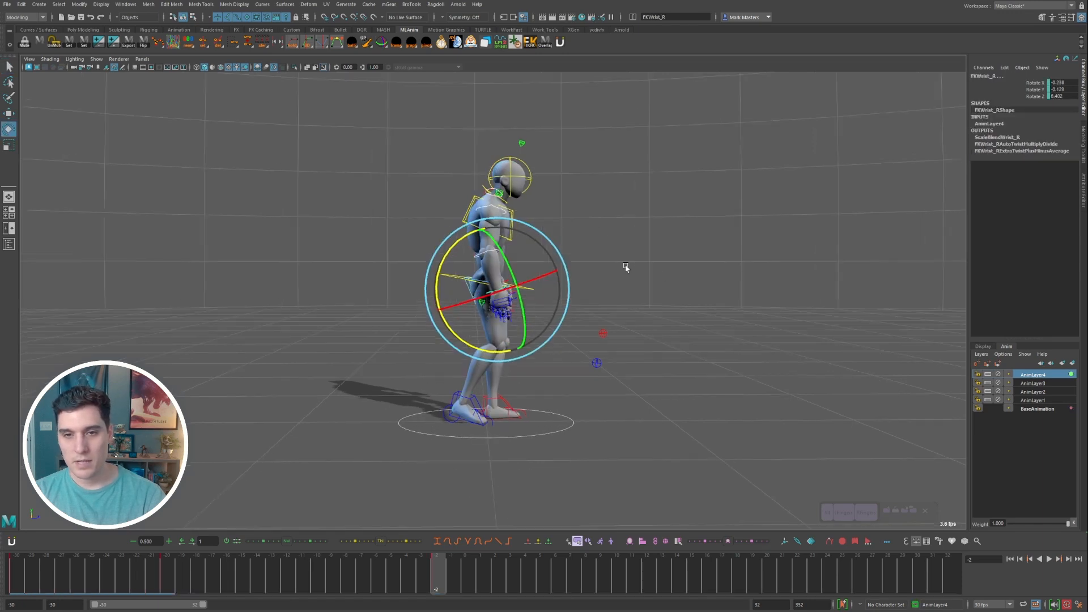
- Refine the forward swing on frame -2 by adjusting the right shoulder, elbow and scapula individually, and play back
click(505, 212)
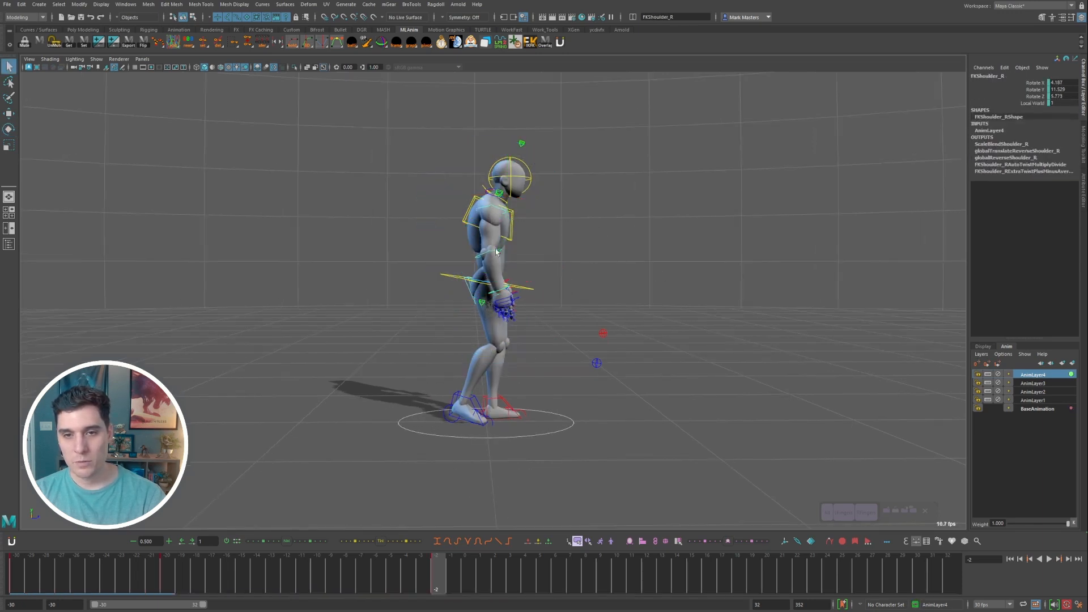
click(495, 274)
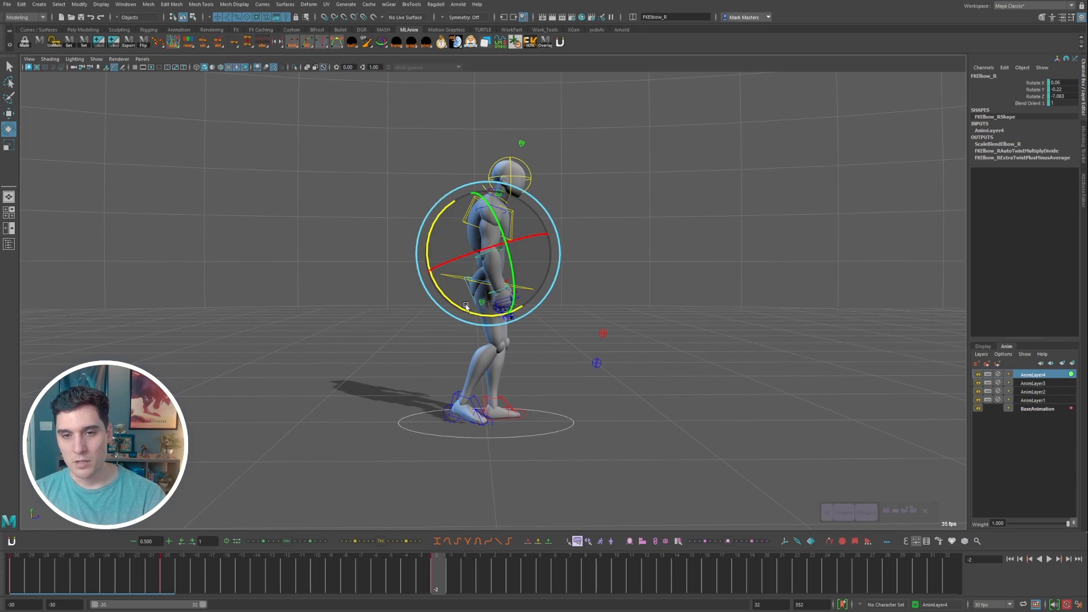
click(489, 197)
drag(492, 208, 504, 205)
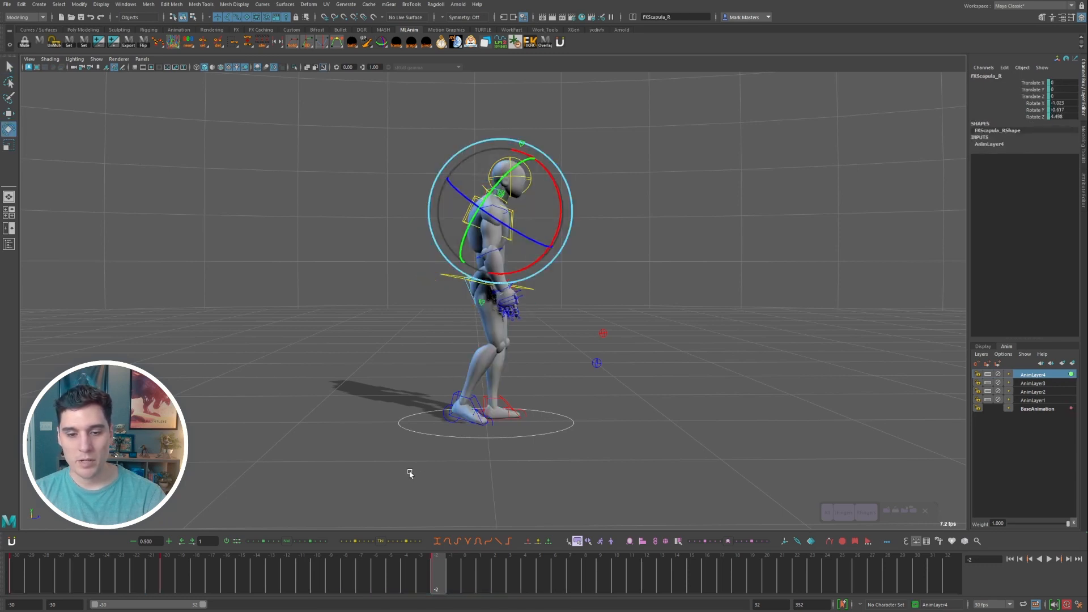
key(alt+v)
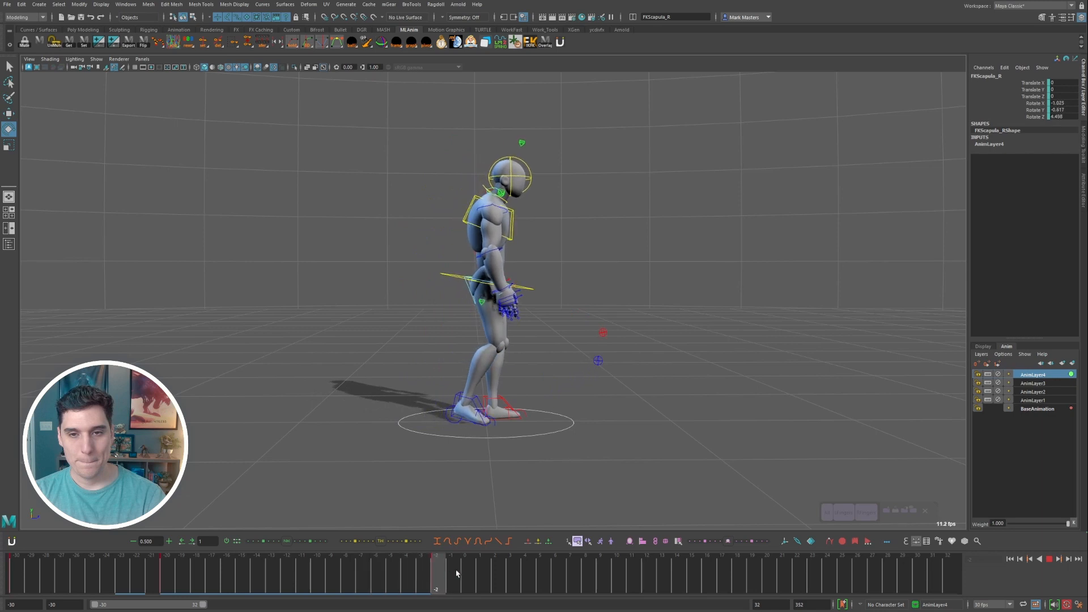
key(alt+v)
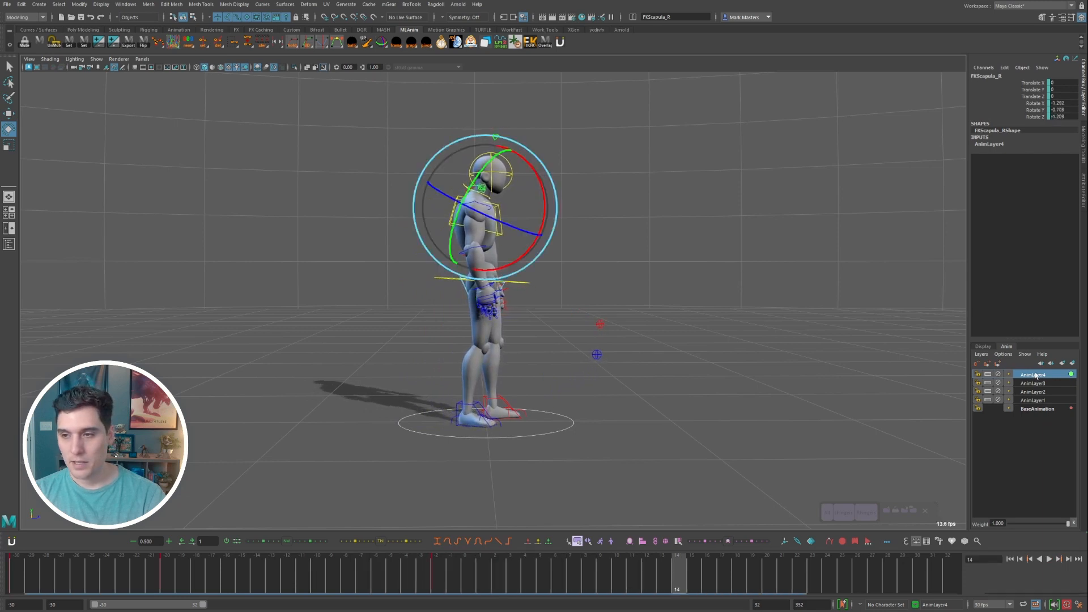
- Swing the right arm back on frame 14 and key its controls on frame 30 in the fourth layer
right_click(1035, 374)
click(1022, 403)
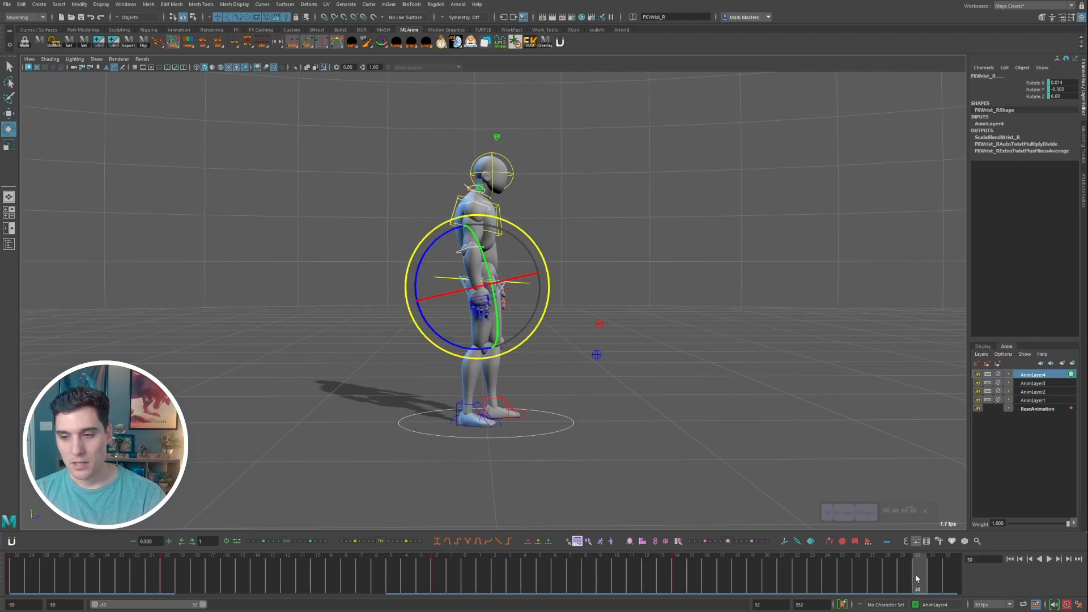
click(488, 210)
key(e)
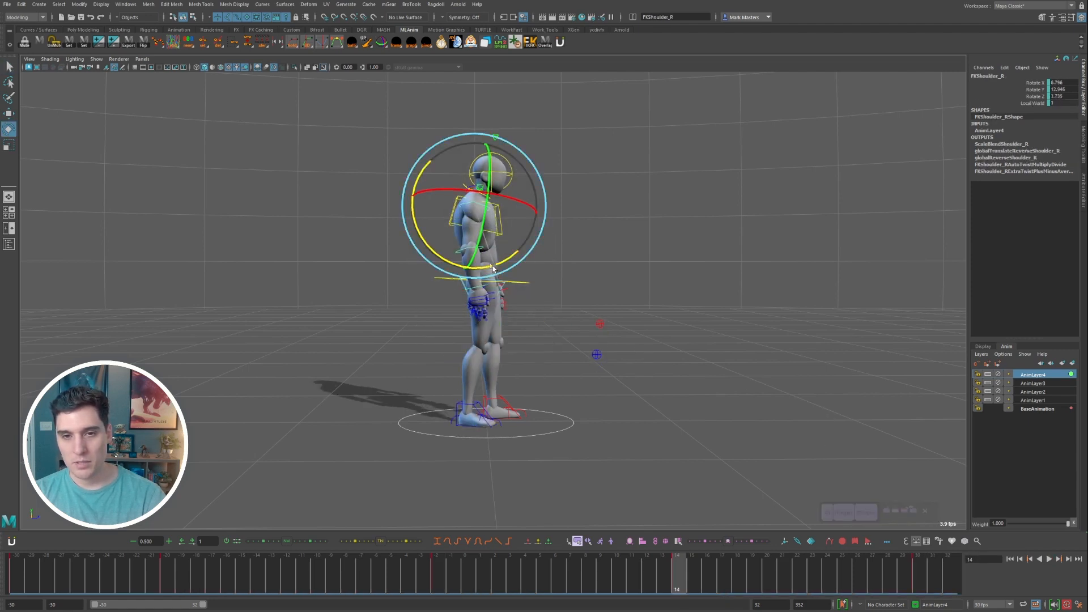
key(alt+v)
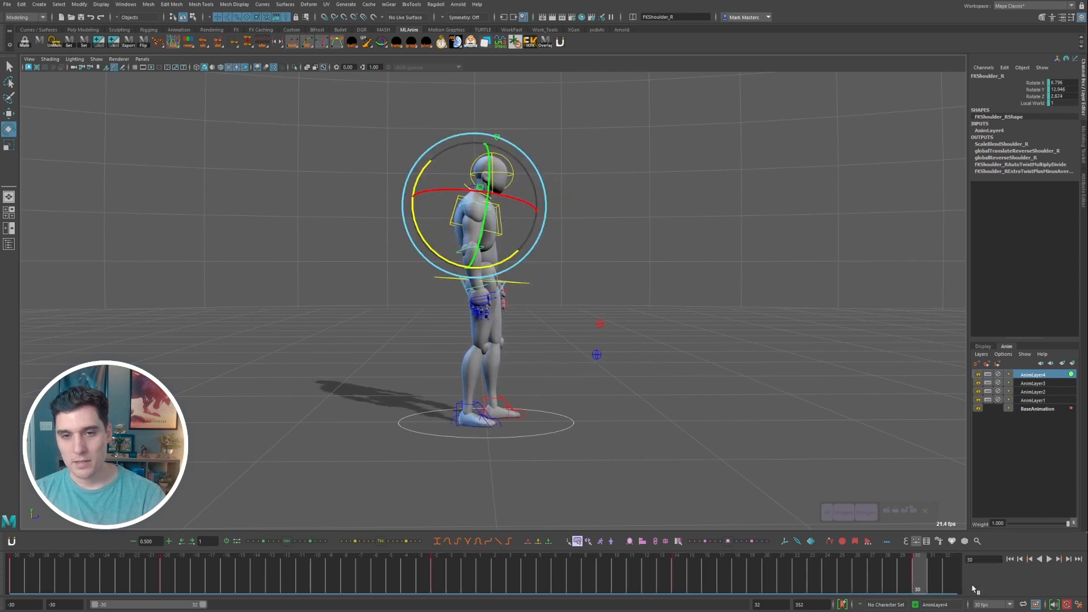
click(1050, 559)
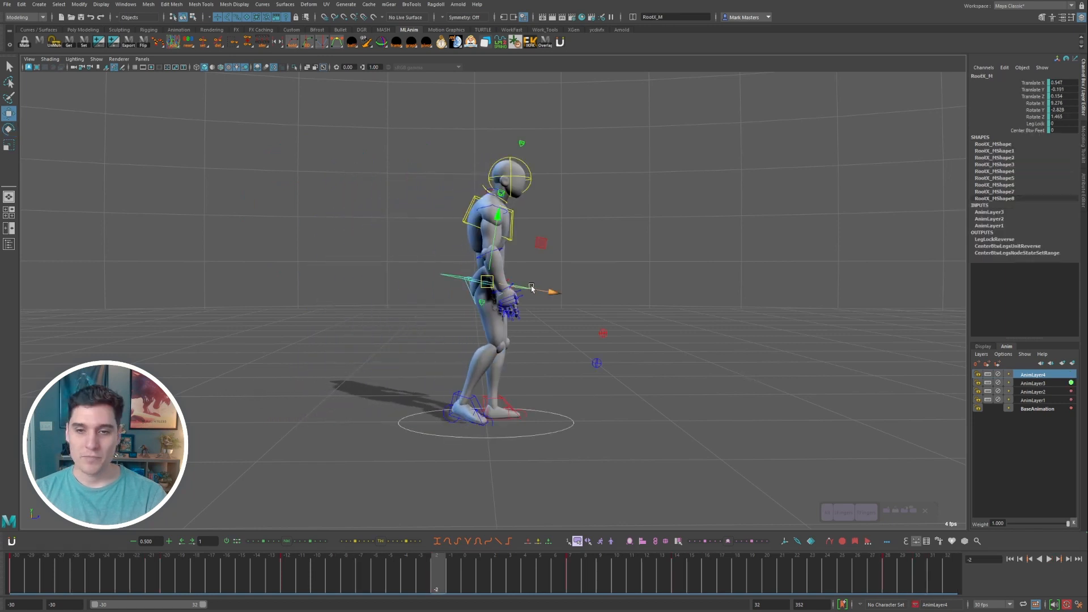
- Add the root to a fifth animation layer, key it on frame -20 and lower it on frame -5
scroll(541, 287, up, 2)
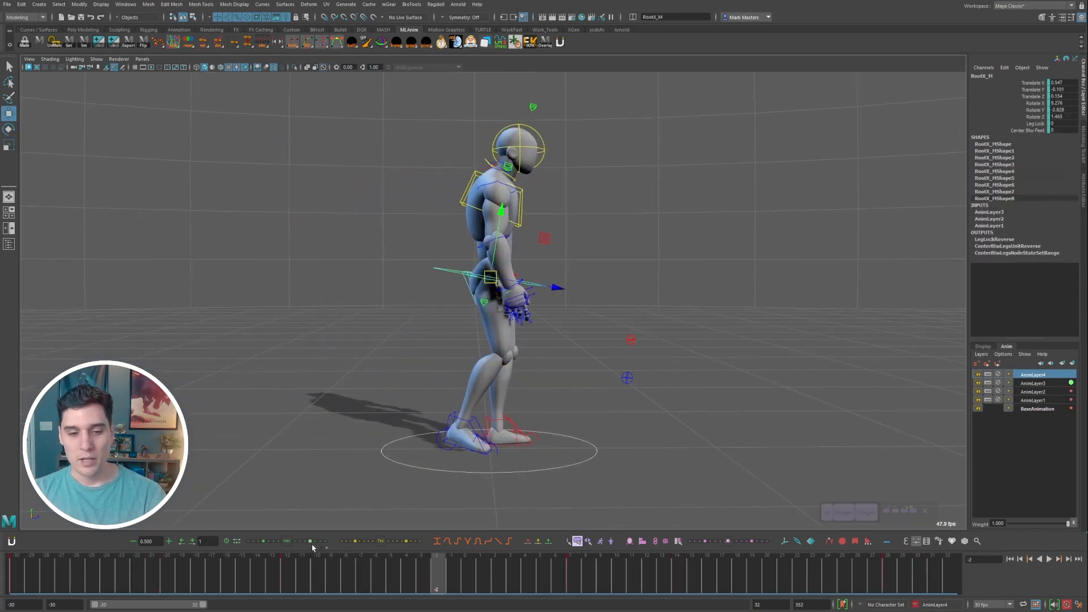
drag(309, 561, 182, 510)
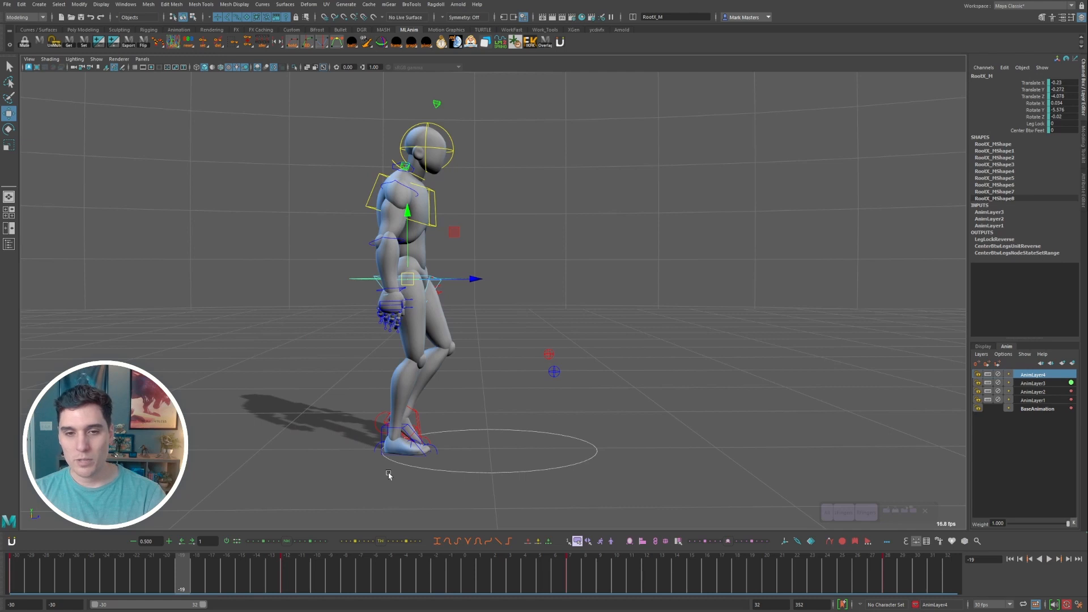
click(1073, 364)
key(alt+v)
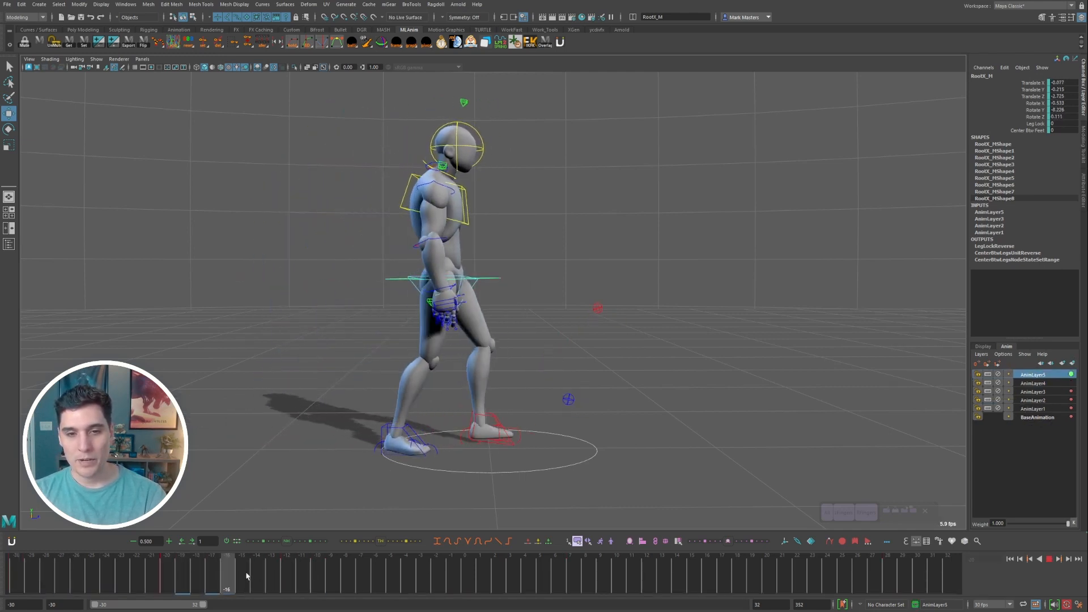
key(alt+v)
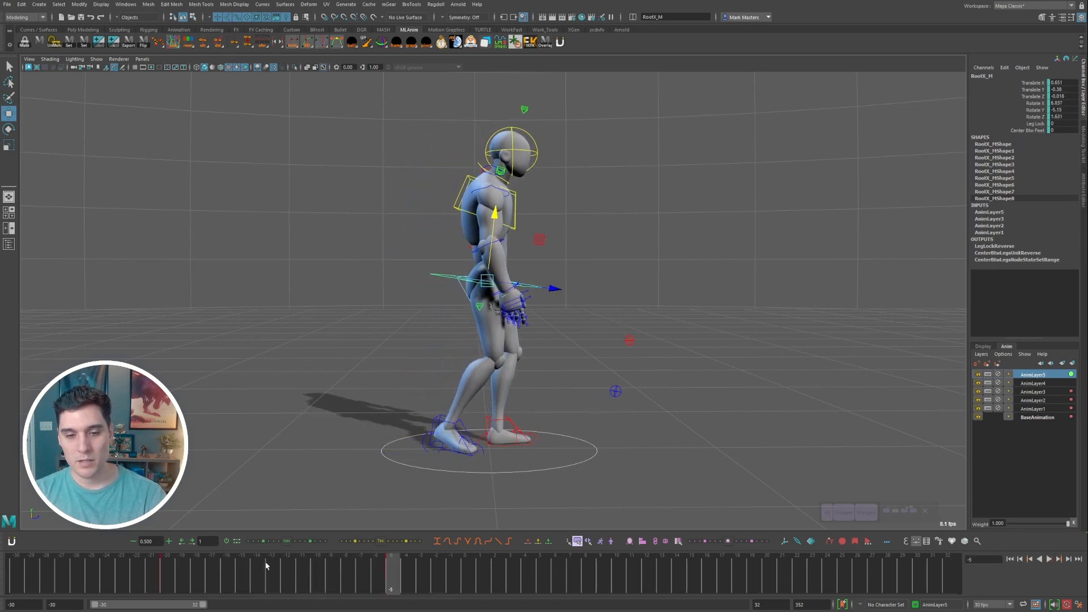
- Adjust the root's height on frame 8 in the fifth layer and key it on frame 28
key(alt+v)
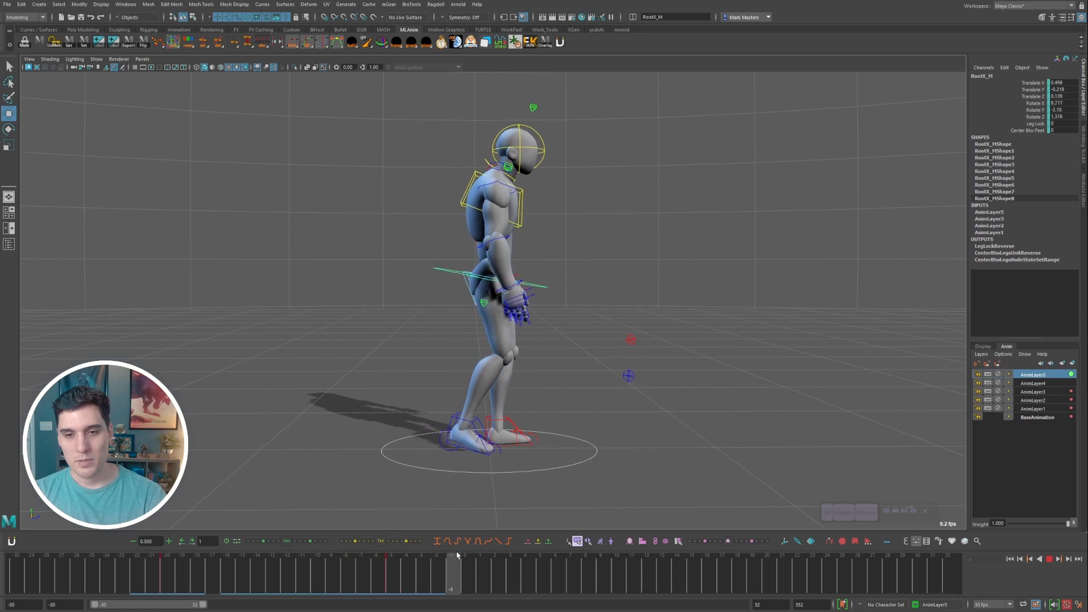
key(alt+v)
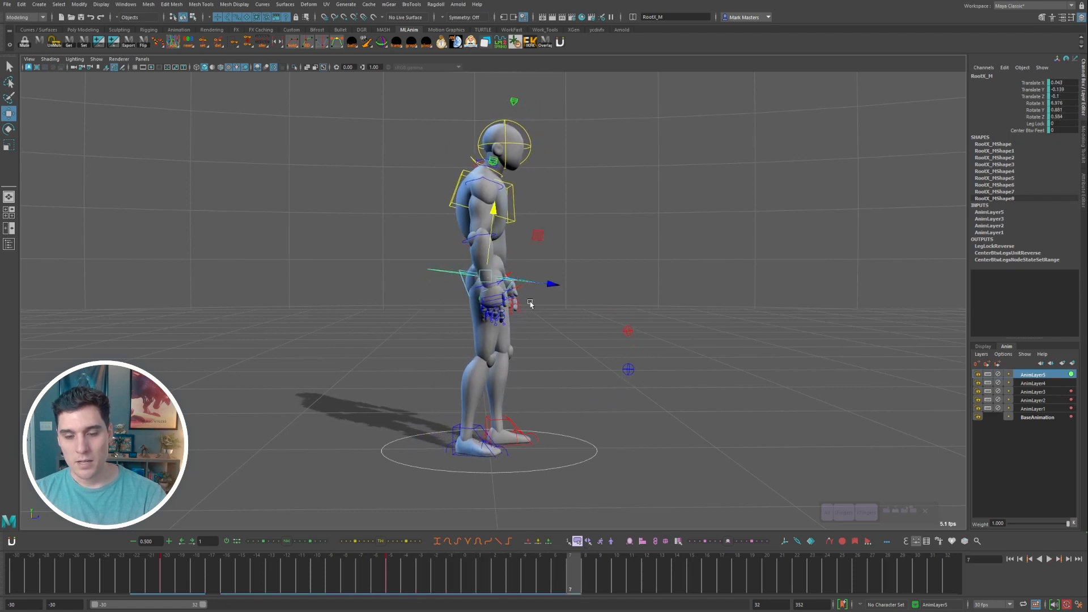
key(alt+period)
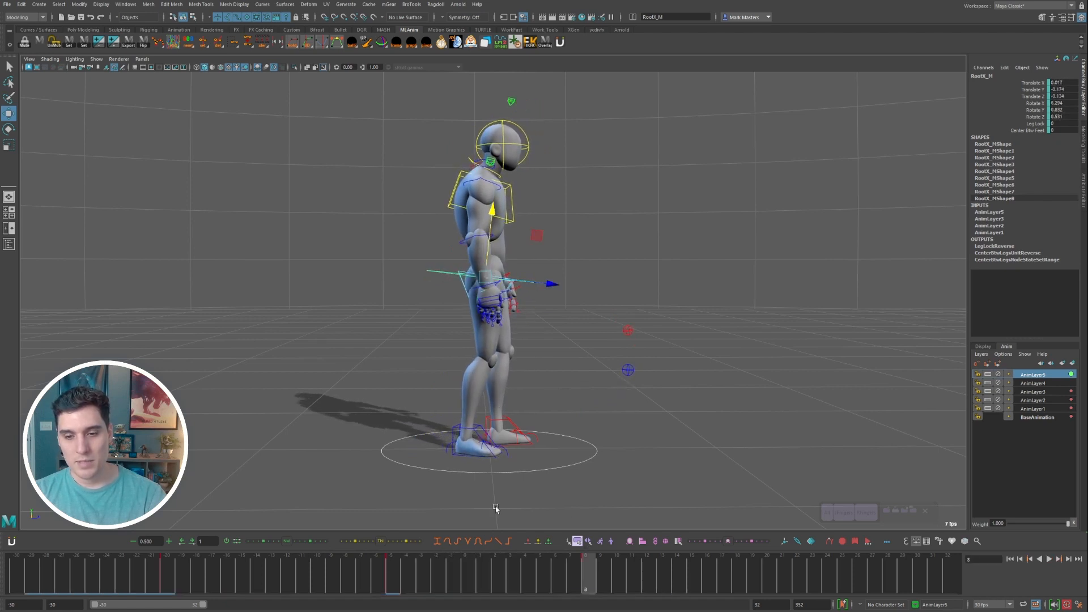
key(alt+v)
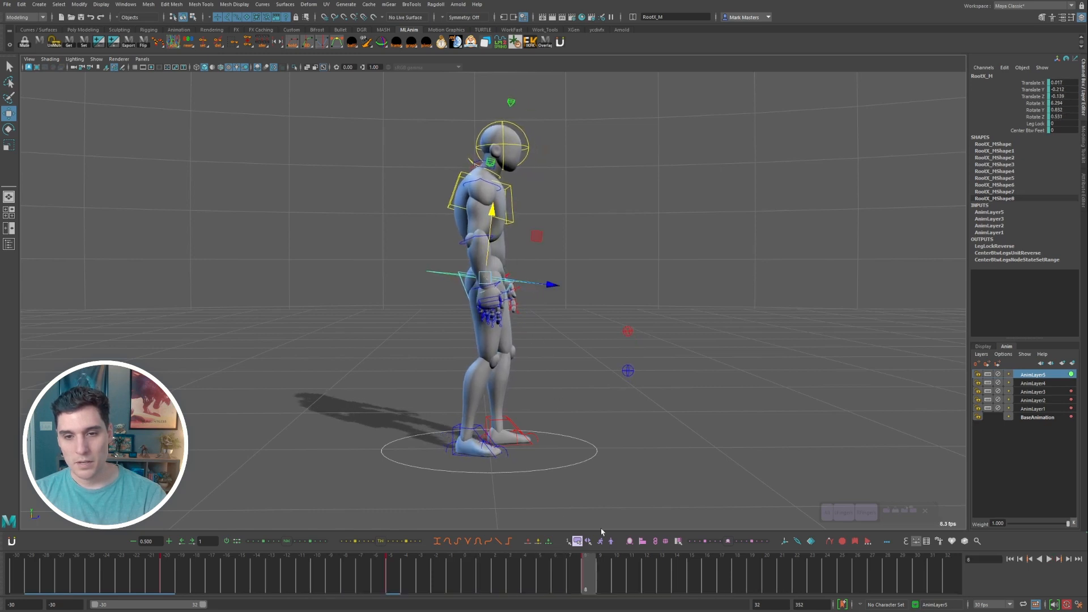
key(alt+v)
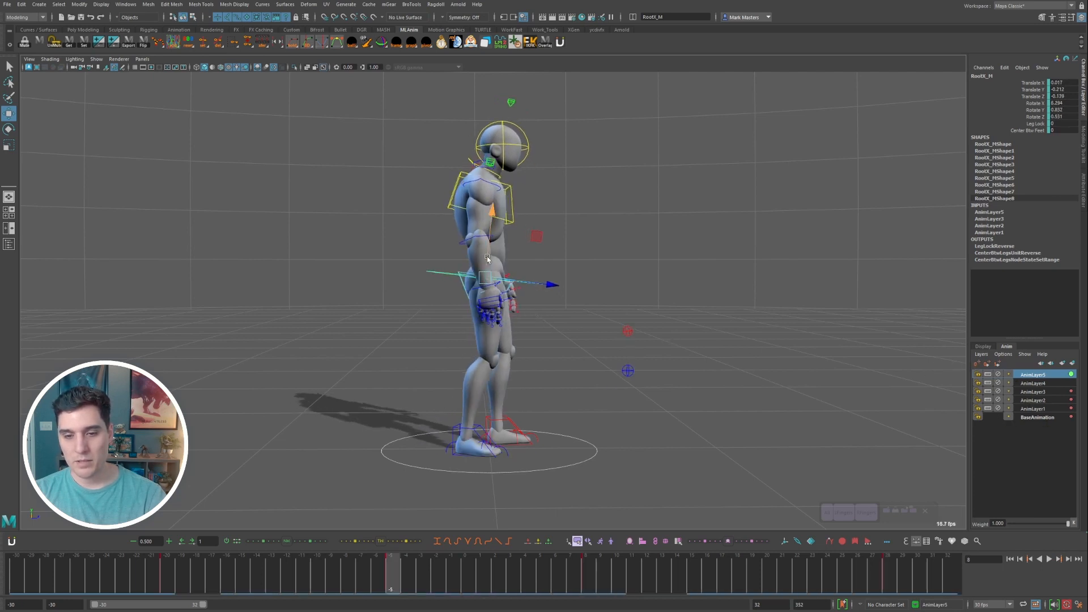
key(alt+v)
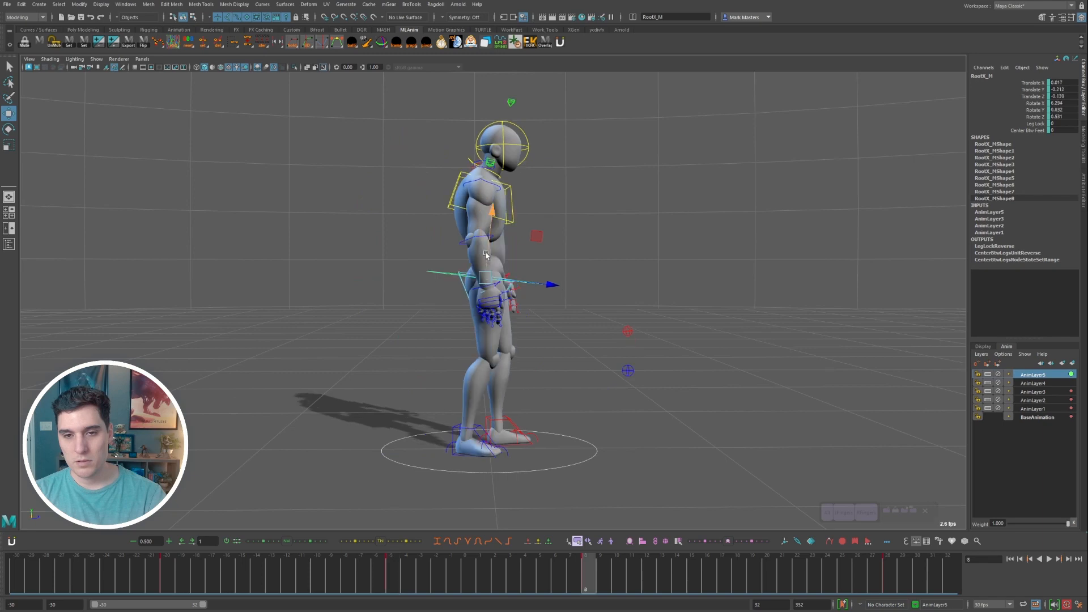
drag(485, 254, 489, 252)
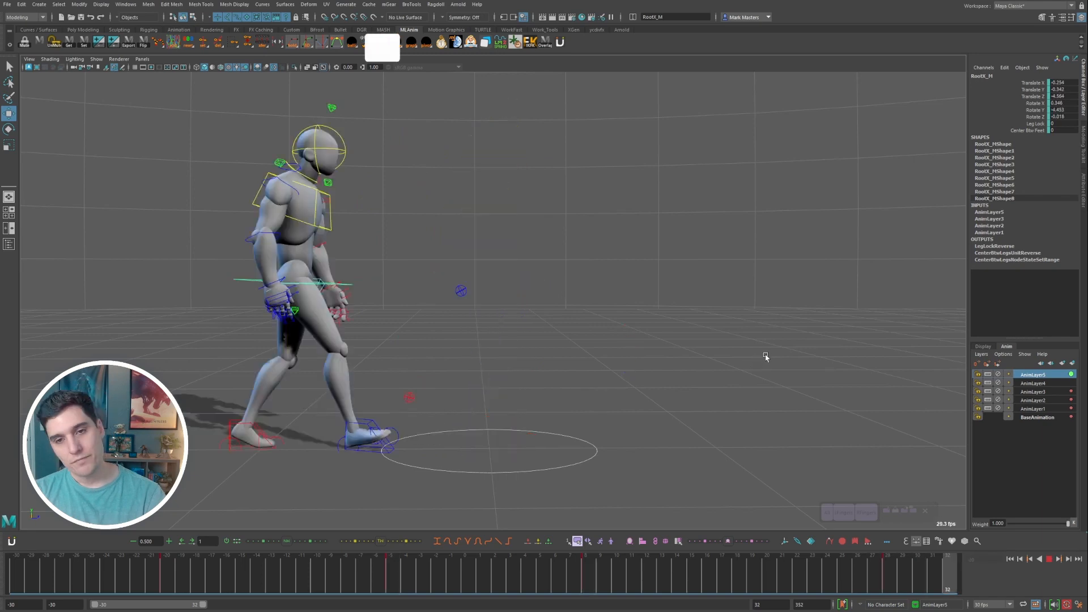
- Play back the stop from the character's other side and shift the root slightly backward on frame 8
alt+drag(765, 357, 665, 359)
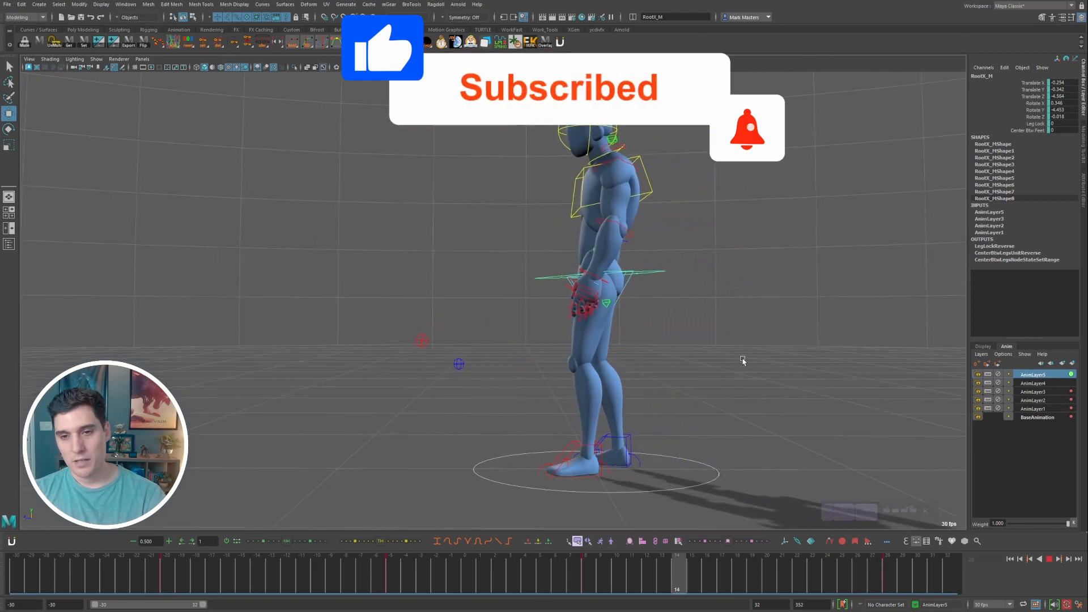
alt+drag(743, 361, 739, 359)
click(1050, 560)
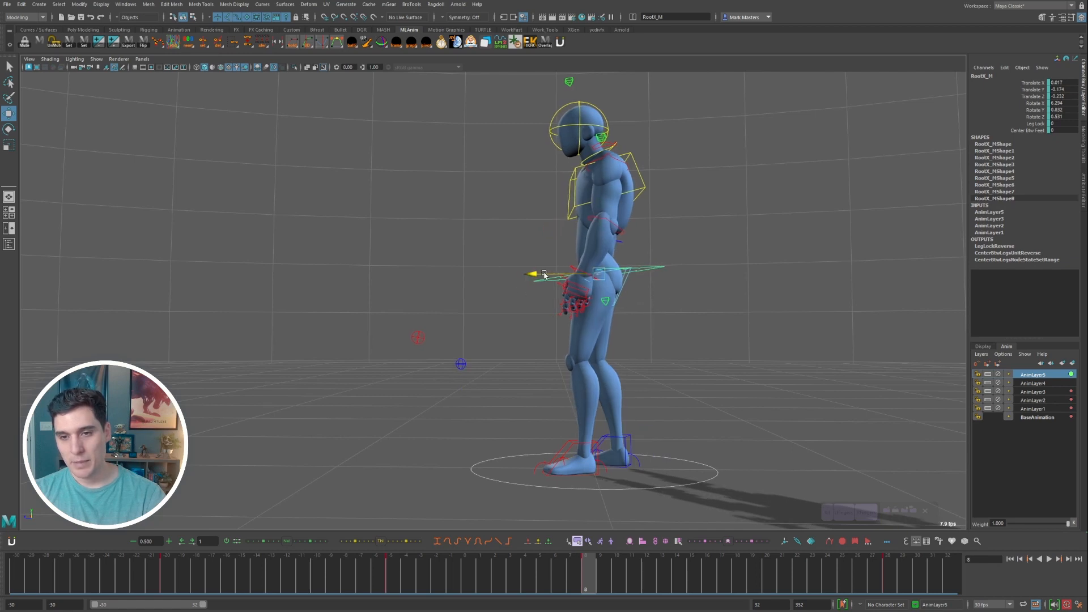
drag(544, 274, 545, 275)
key(comma)
key(period)
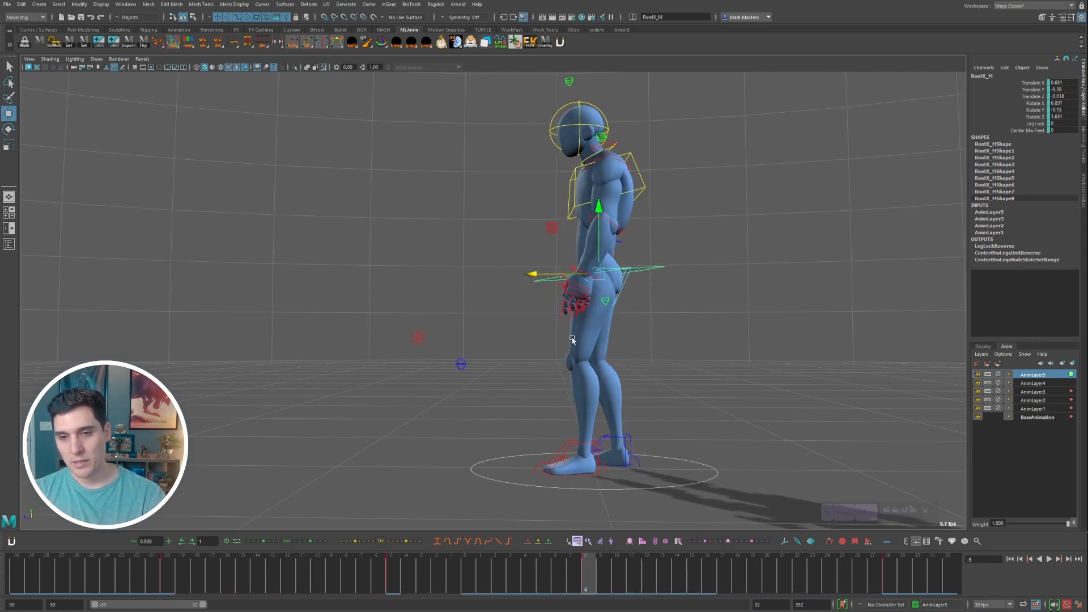
- Move the root's frame 8 key to frame 10 in the fifth layer and play back the stop
key(period)
key(comma)
shift+click(591, 579)
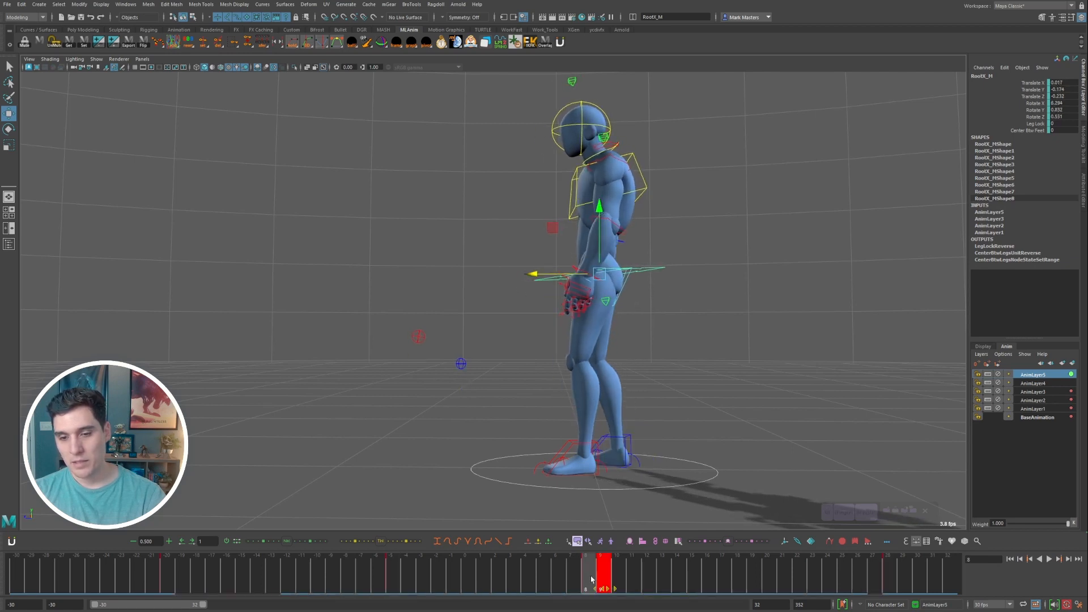
drag(591, 580, 716, 582)
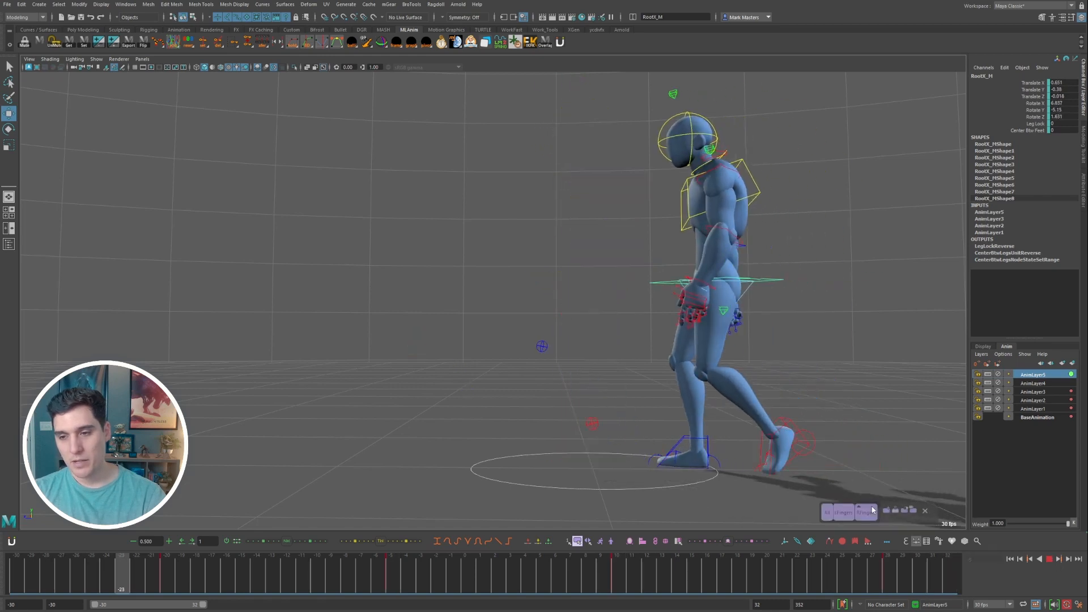
click(1049, 560)
drag(558, 573, 617, 571)
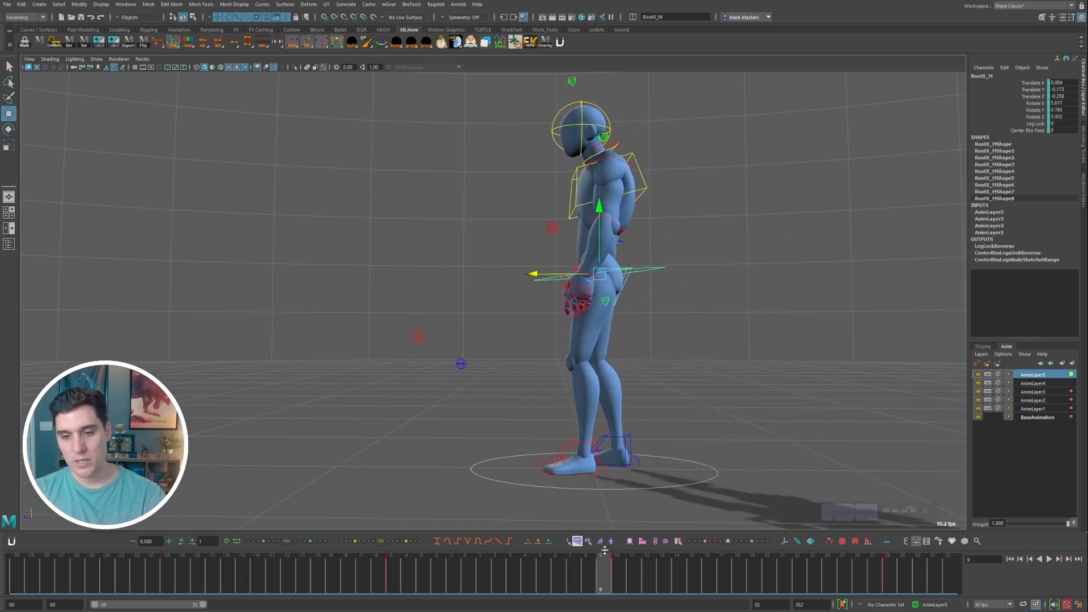
- Raise the frame -5 key on the root's Translate Y curve in the Graph Editor and compare the keyed poses
click(134, 5)
mouse_move(170, 45)
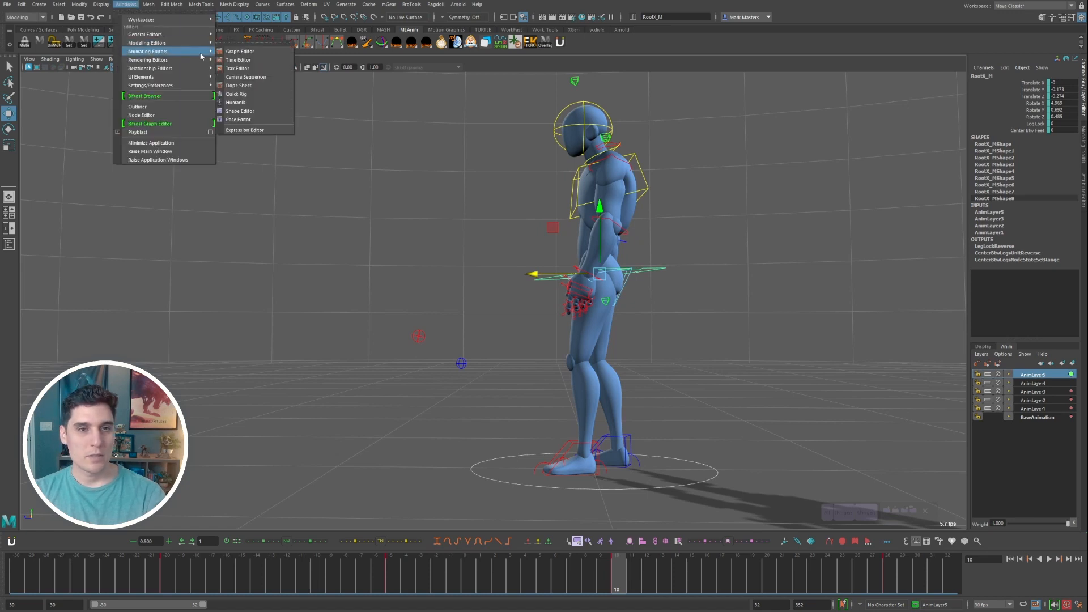
click(243, 50)
alt+middle_drag(454, 196, 237, 178)
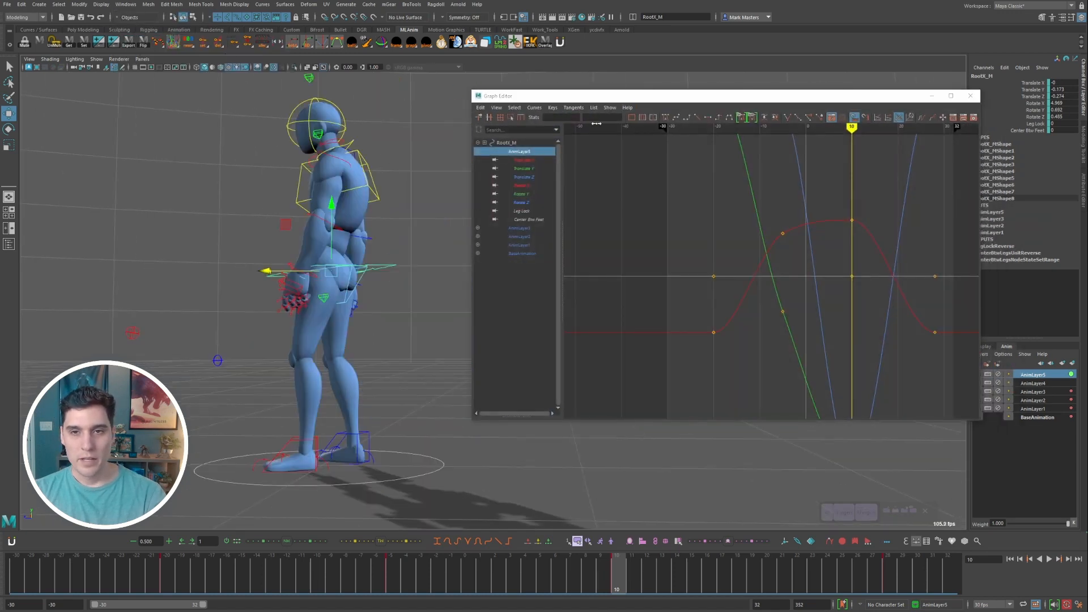
drag(606, 98, 586, 99)
click(511, 169)
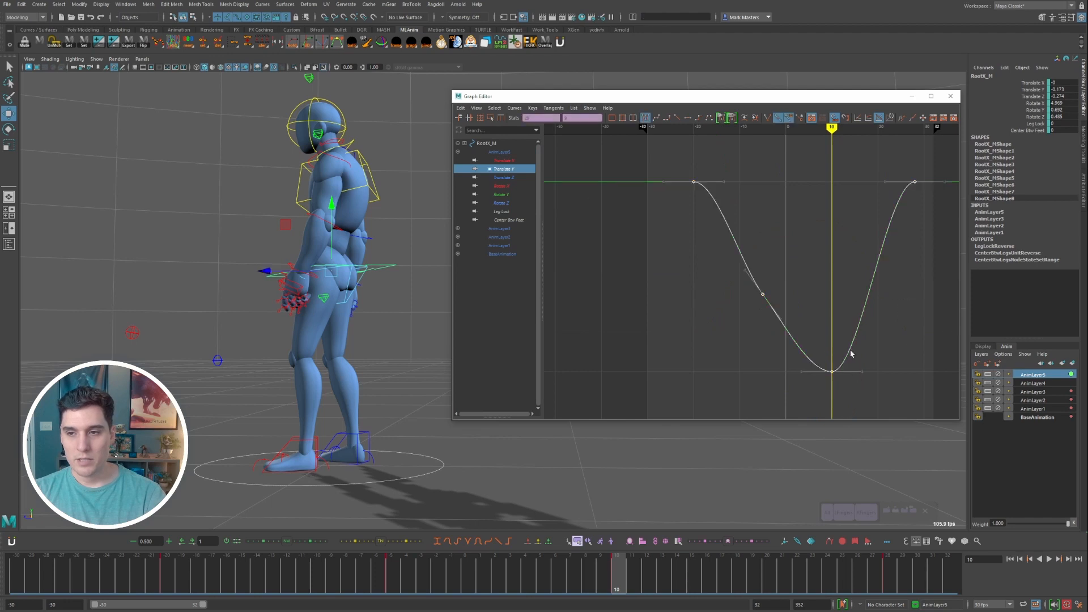
shift+middle_drag(825, 269, 824, 225)
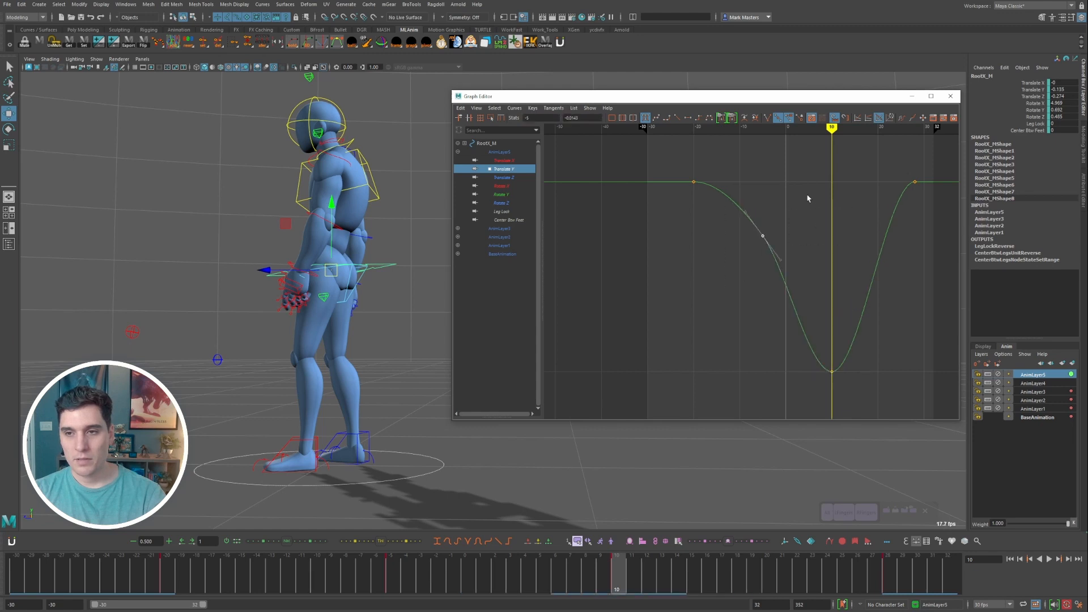
key(comma)
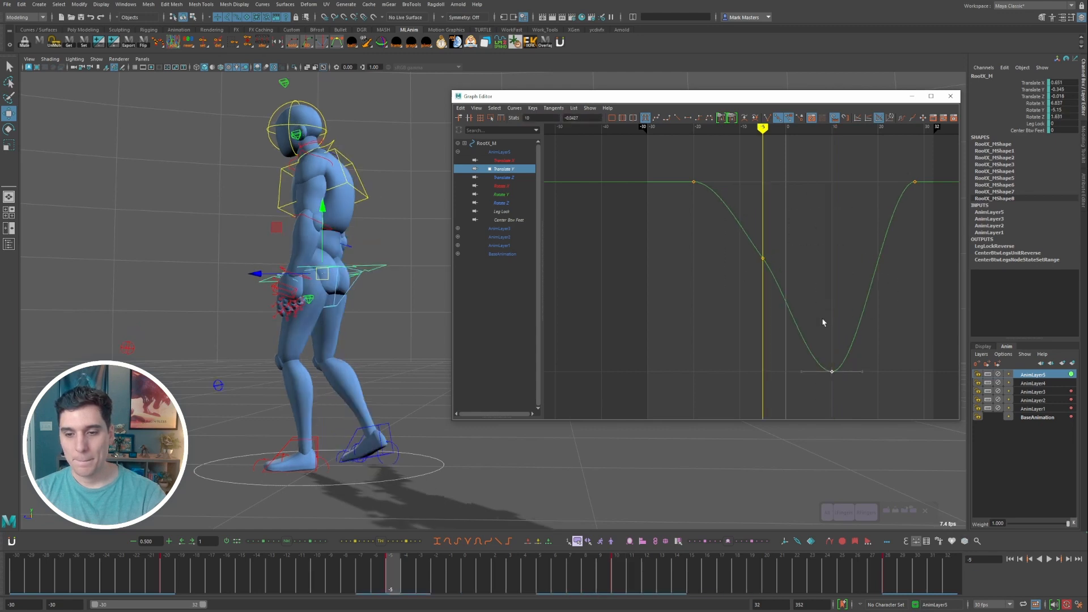
key(period)
key(period)
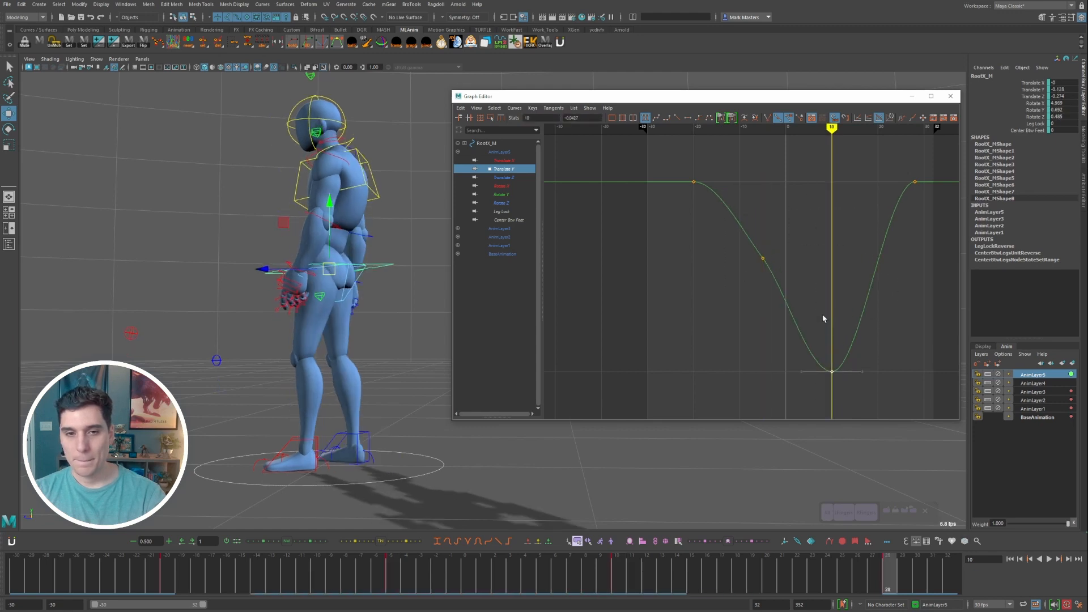
key(comma)
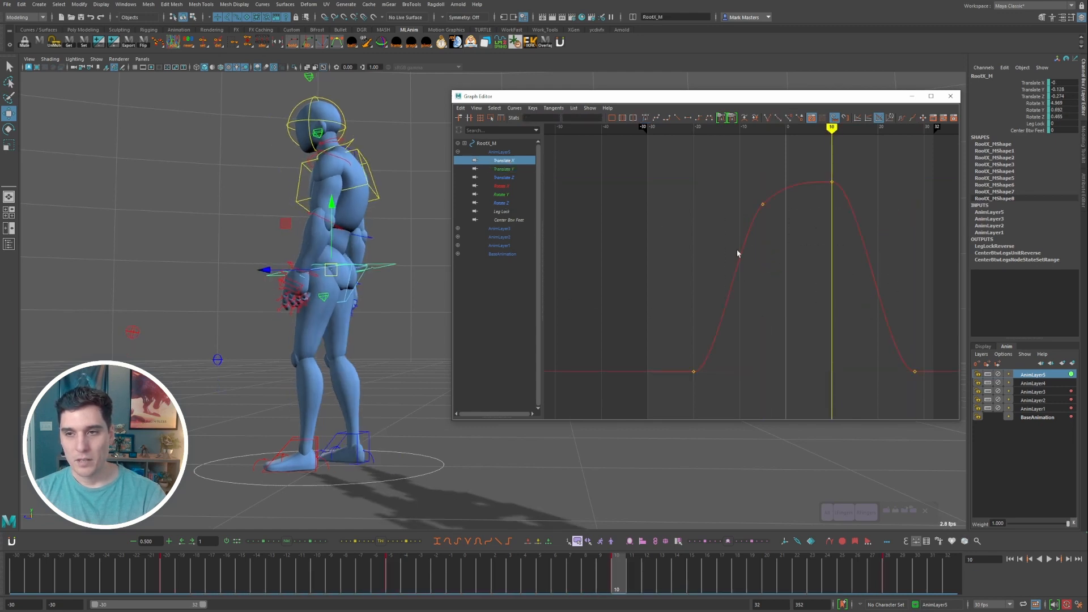
- Lower the root's Translate X keys on frames -5 and 10, review the playback from the front, and close the Graph Editor
key(period)
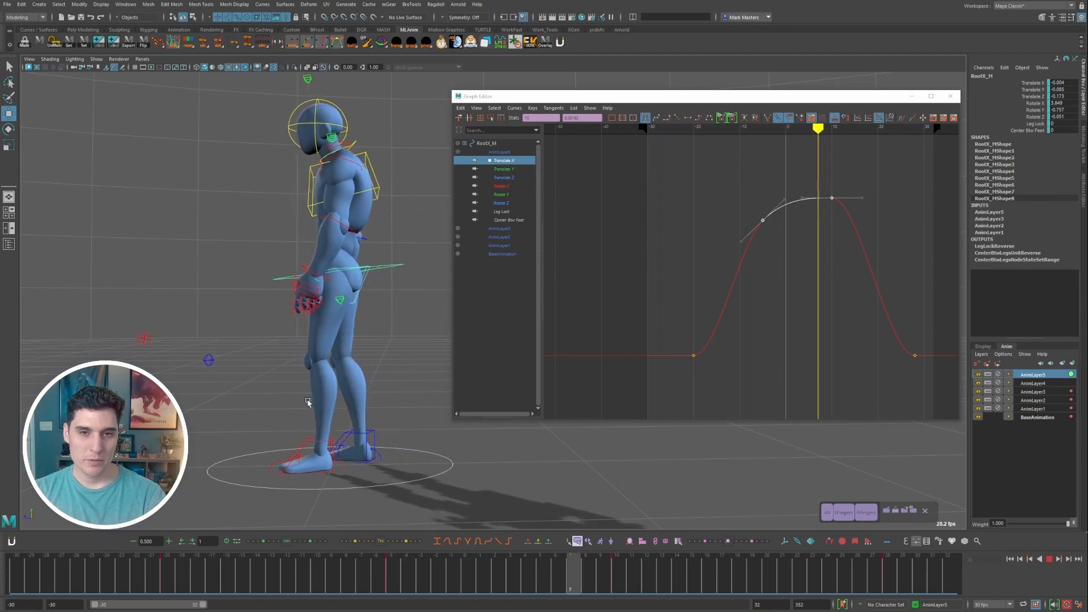
alt+drag(294, 389, 345, 385)
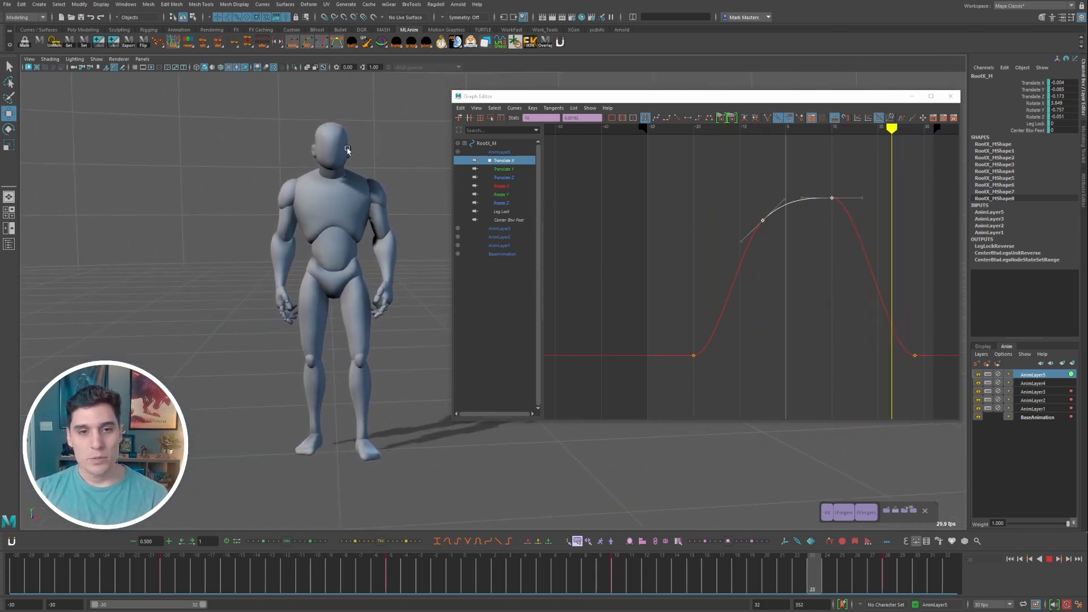
click(951, 96)
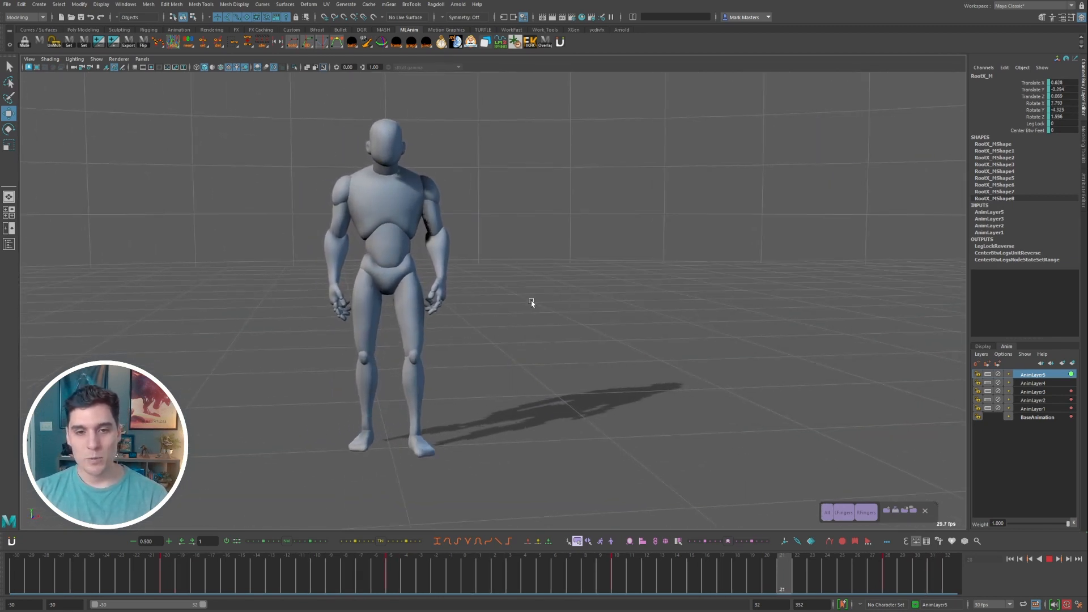
alt+drag(531, 303, 513, 305)
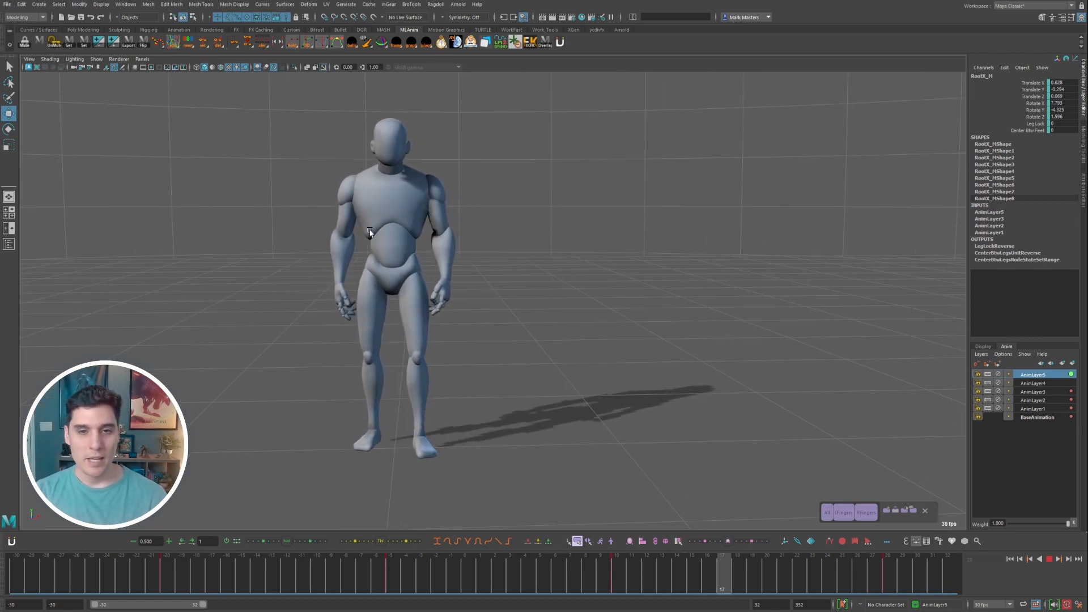
- Add the chest control IKSpine3_M to a sixth animation layer and key it on frame -17
click(424, 187)
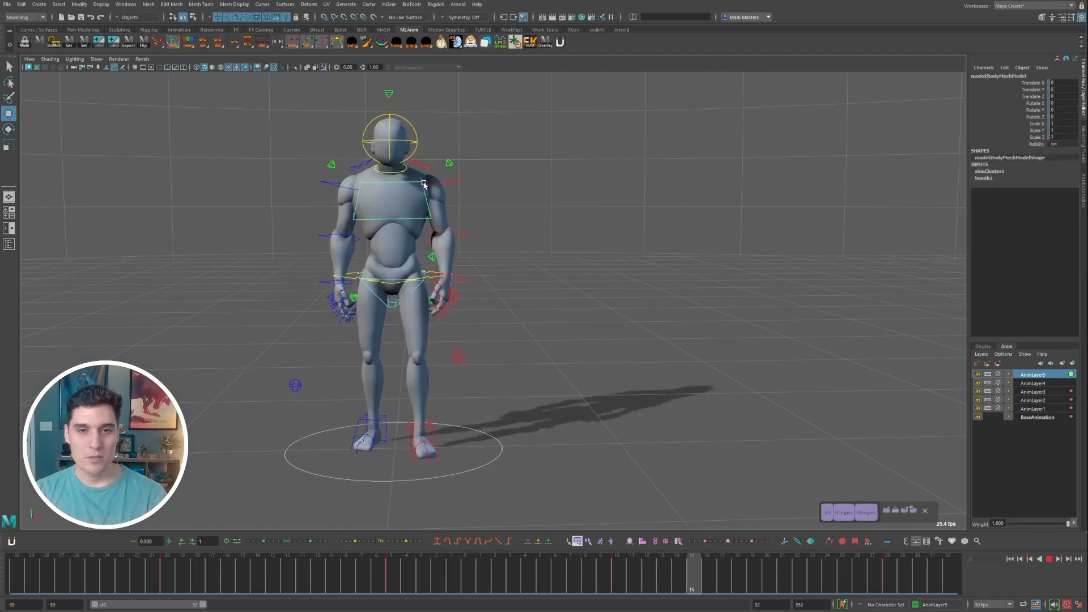
alt+drag(374, 260, 548, 287)
key(alt+1)
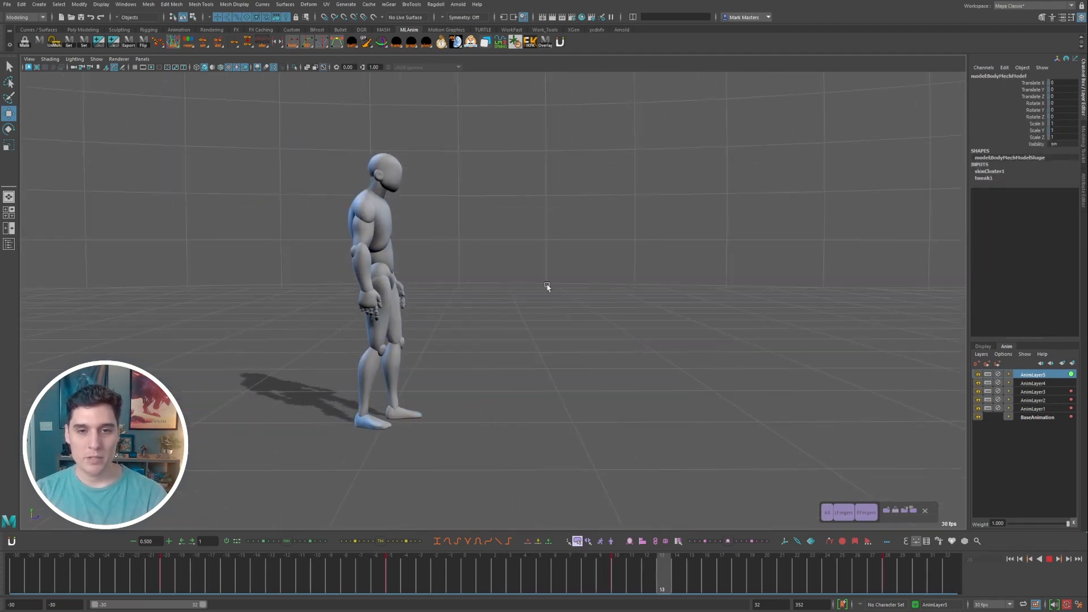
click(1049, 559)
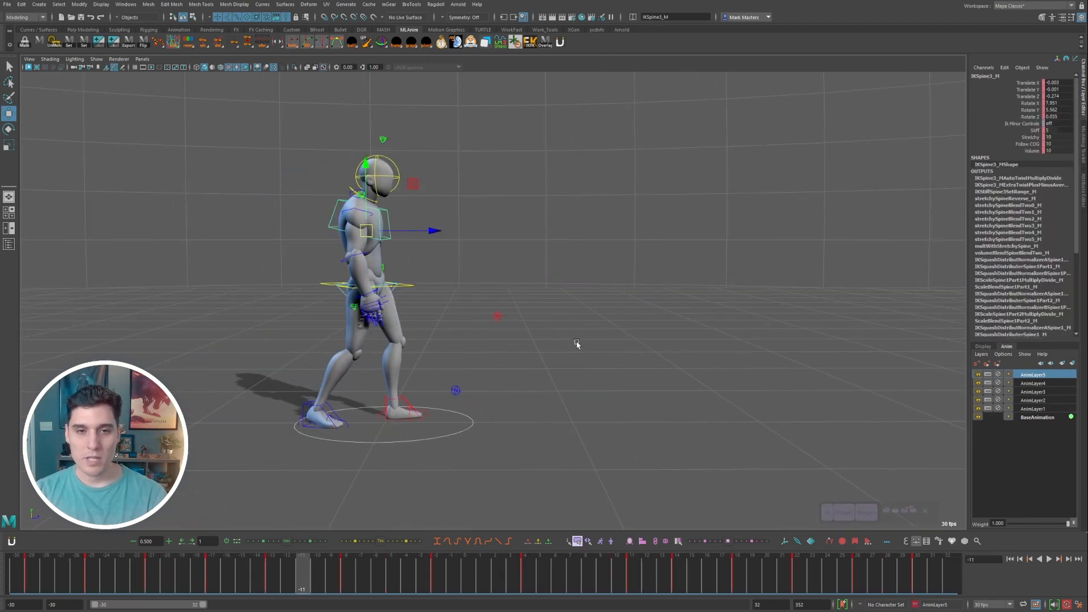
scroll(575, 345, up, 2)
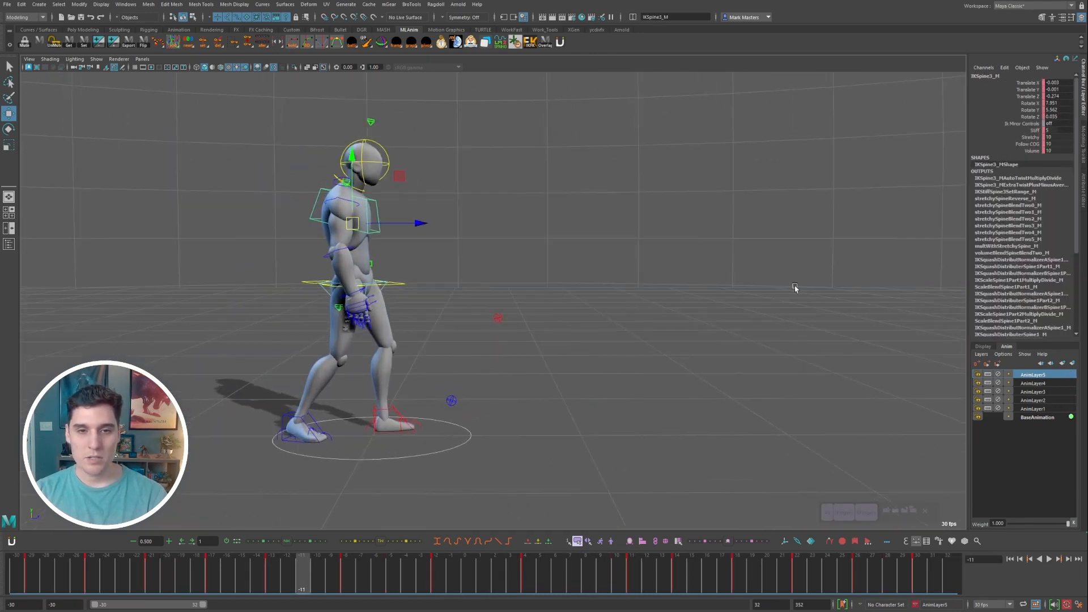
click(1072, 363)
drag(168, 560, 216, 580)
- Rotate the chest on frames -5 and 11 and key it on frame 30 in the sixth layer
key(alt+v)
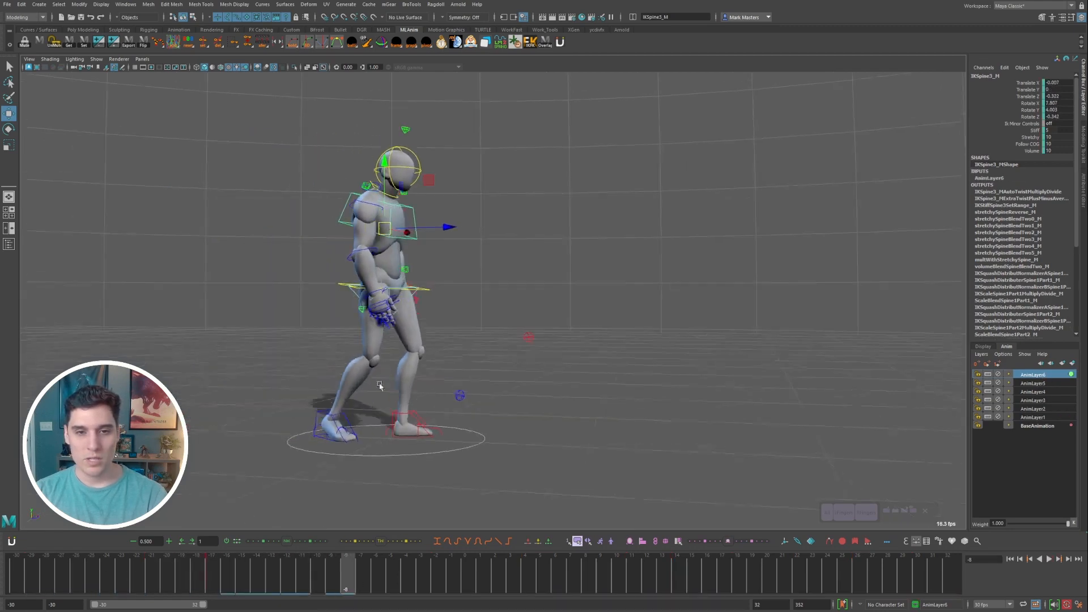
key(alt+v)
key(e)
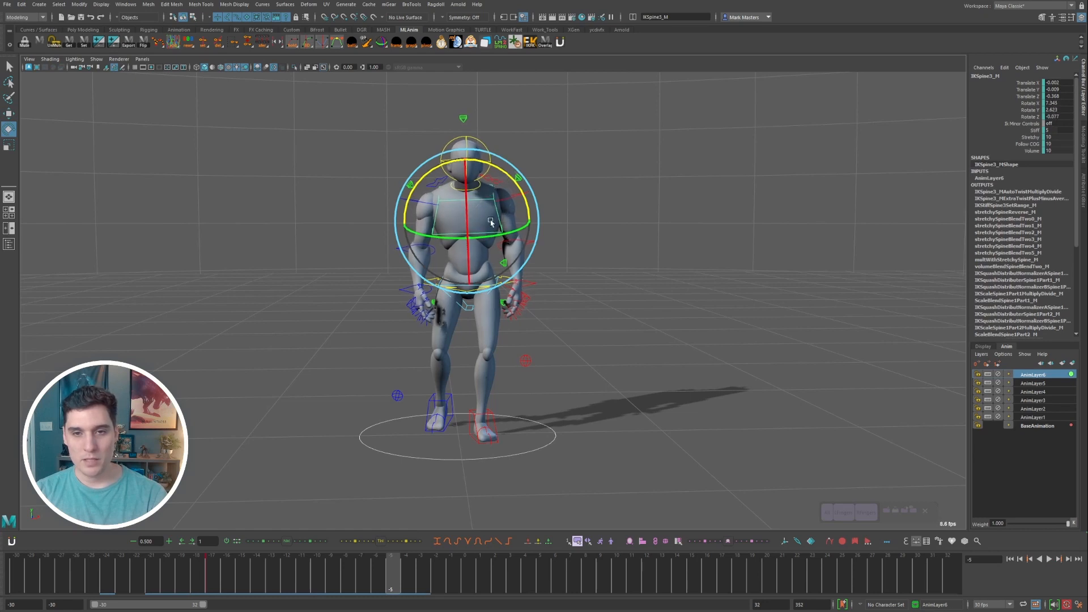
key(alt+v)
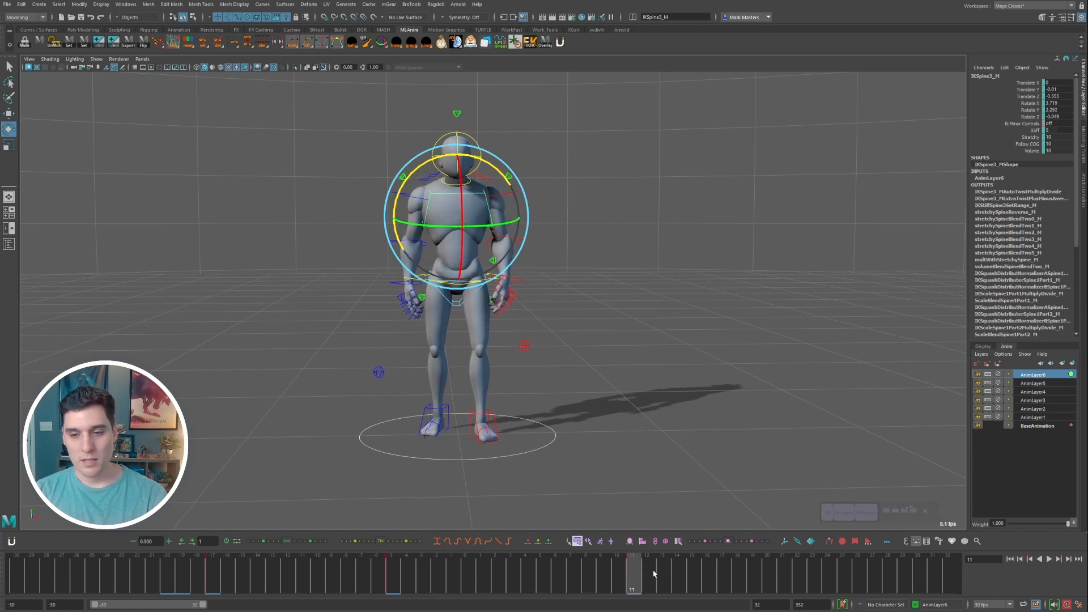
click(1049, 559)
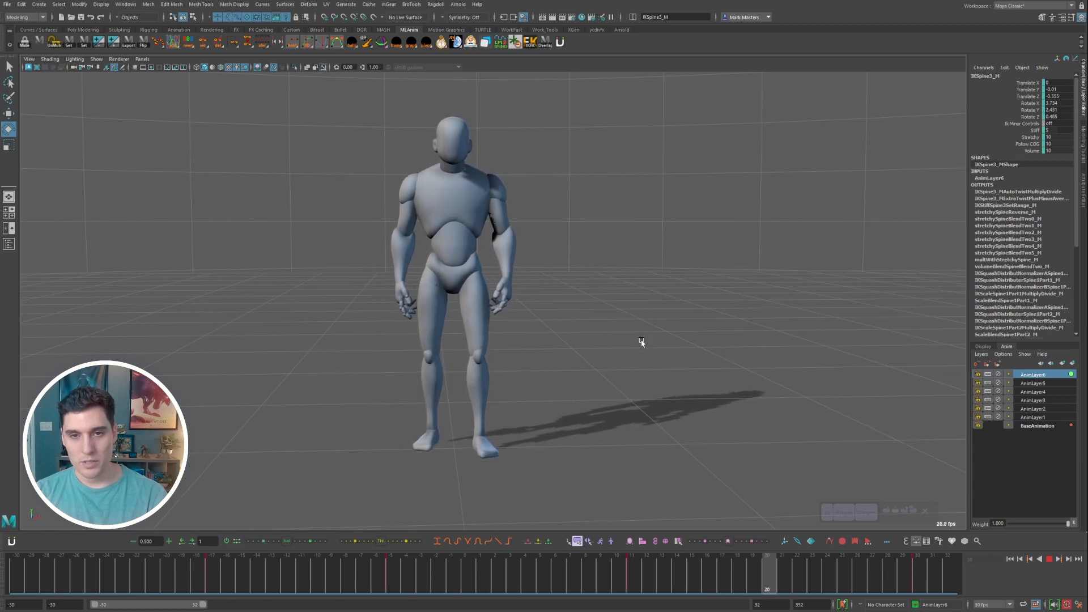
- Play back the walk-to-stop in a loop and examine the body motion from the side, front and back
alt+drag(571, 359, 667, 371)
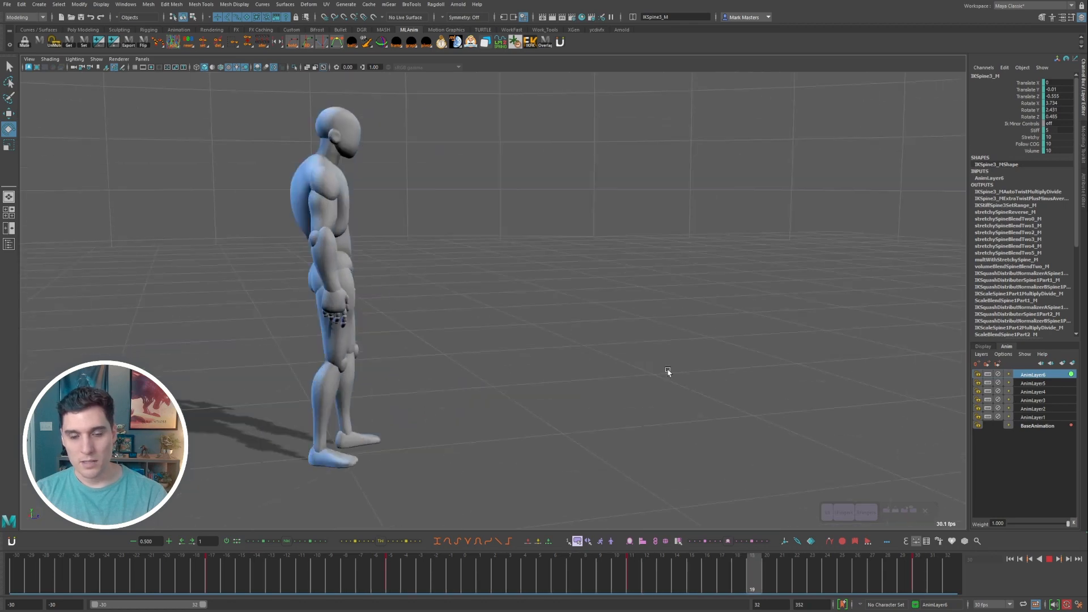
alt+right_drag(667, 371, 595, 372)
alt+middle_drag(595, 372, 692, 406)
alt+drag(661, 389, 637, 393)
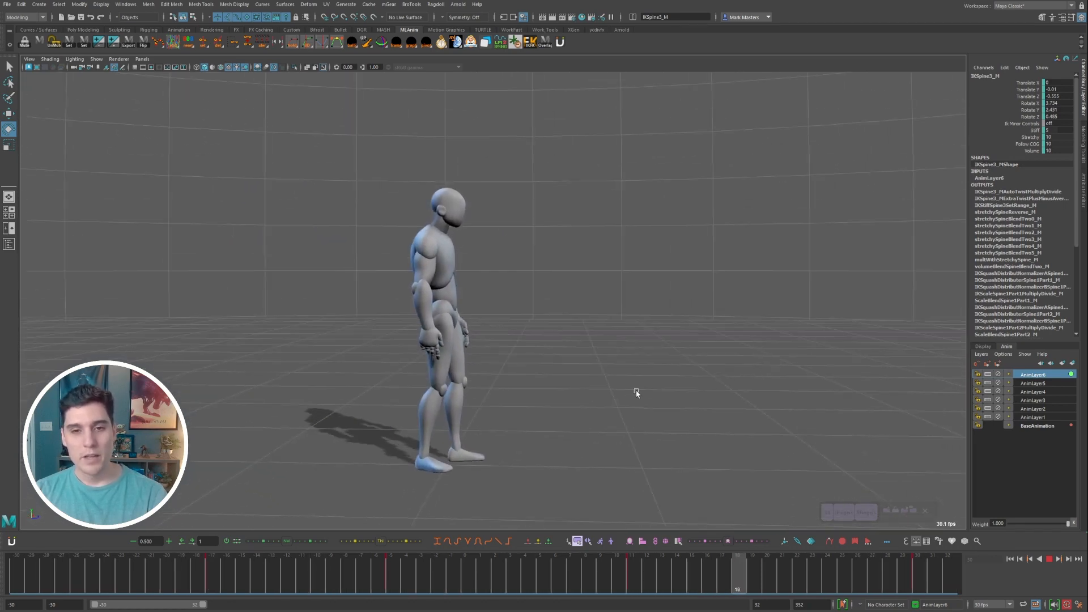
alt+middle_drag(636, 393, 703, 403)
alt+right_drag(703, 403, 680, 403)
alt+middle_drag(680, 403, 576, 403)
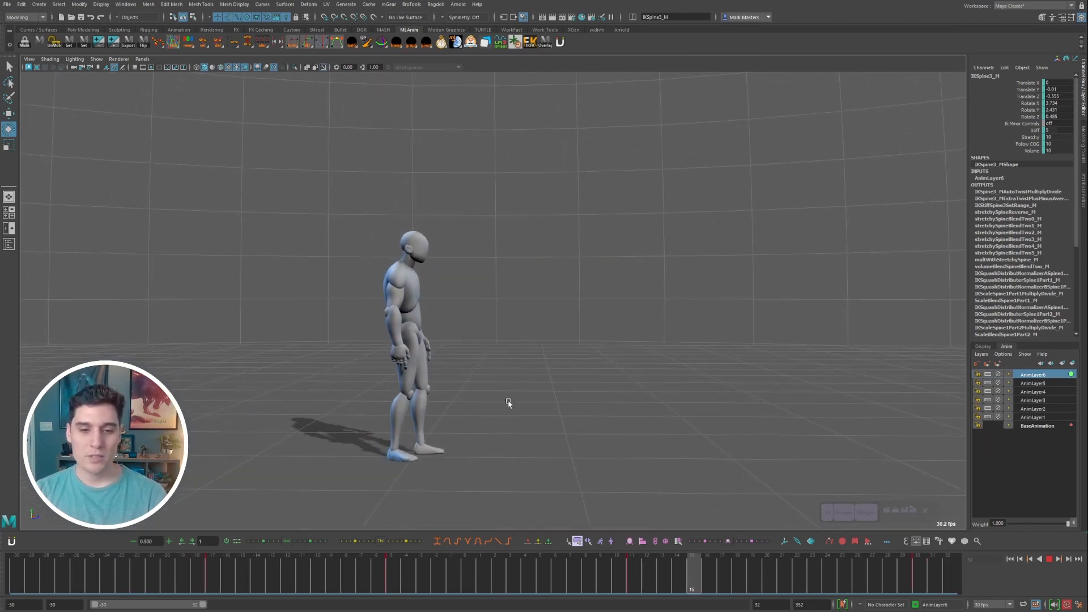
alt+middle_drag(508, 403, 706, 398)
alt+drag(707, 399, 572, 396)
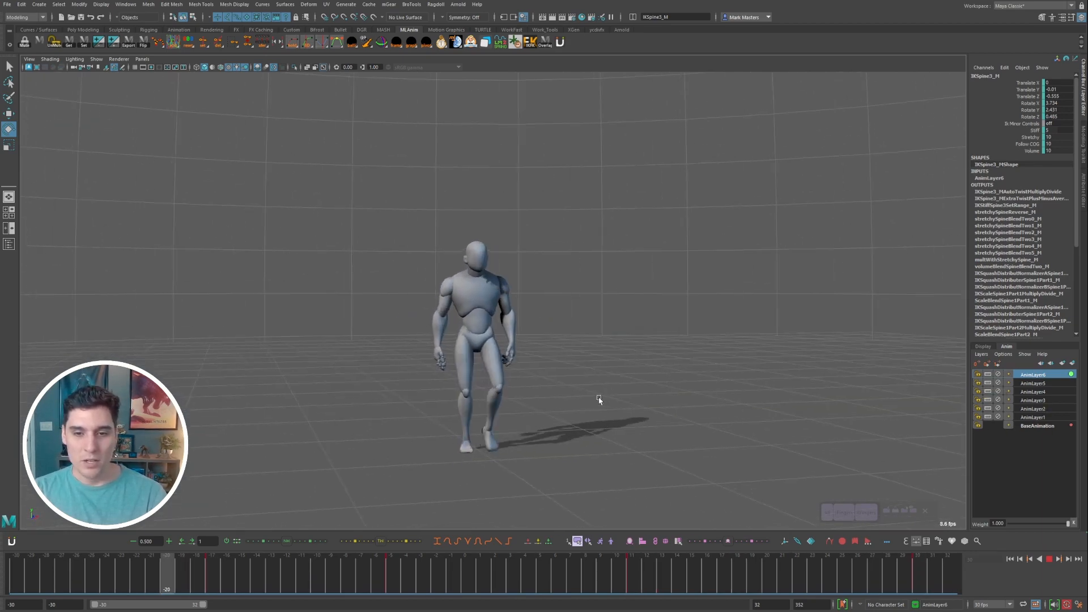
alt+drag(705, 385, 610, 371)
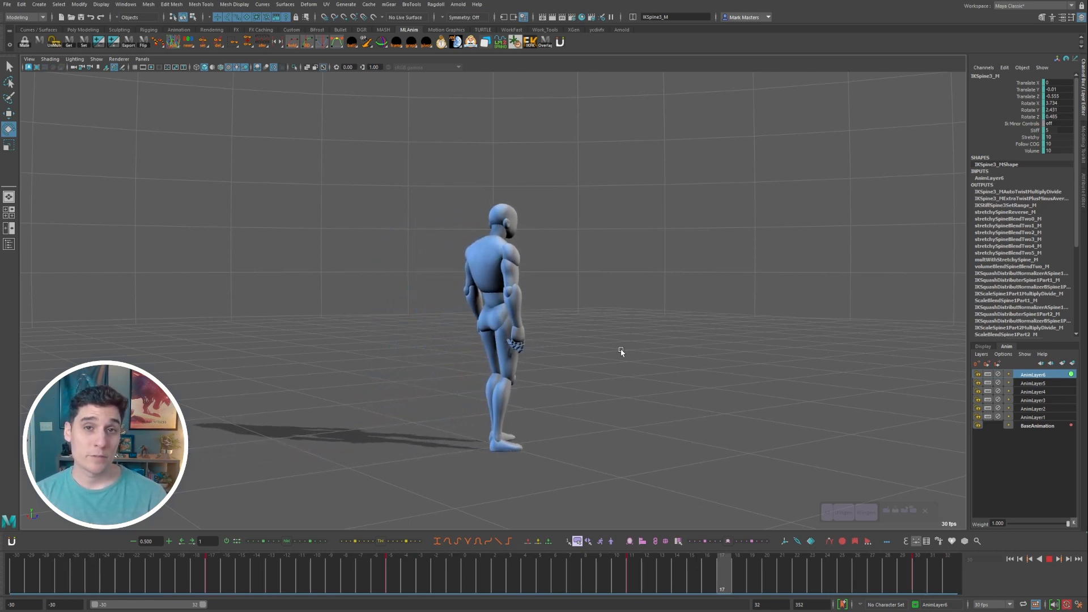
alt+drag(666, 353, 603, 377)
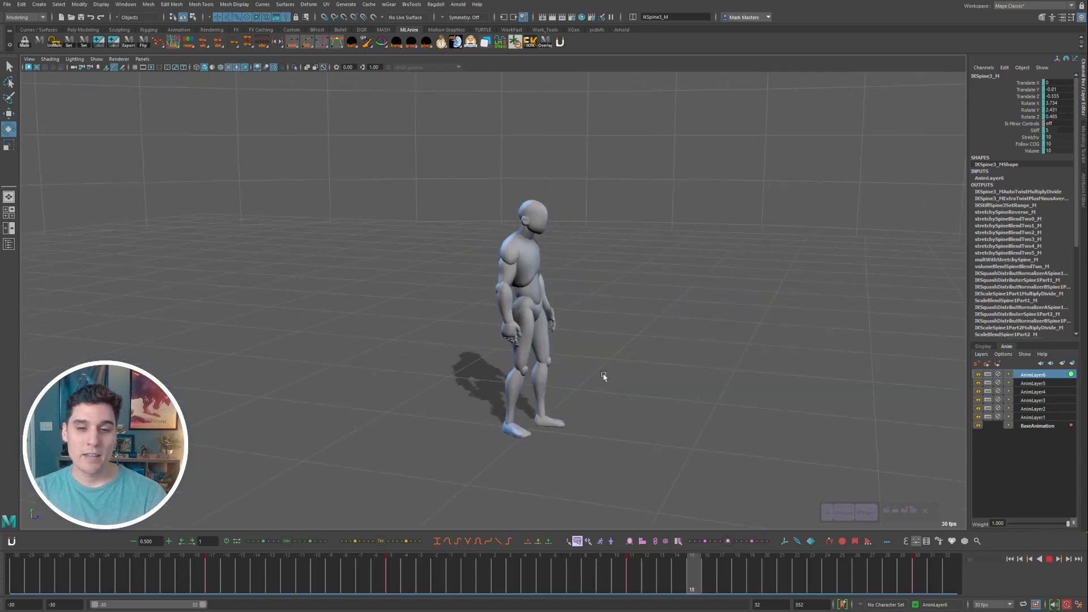
alt+drag(704, 354, 634, 340)
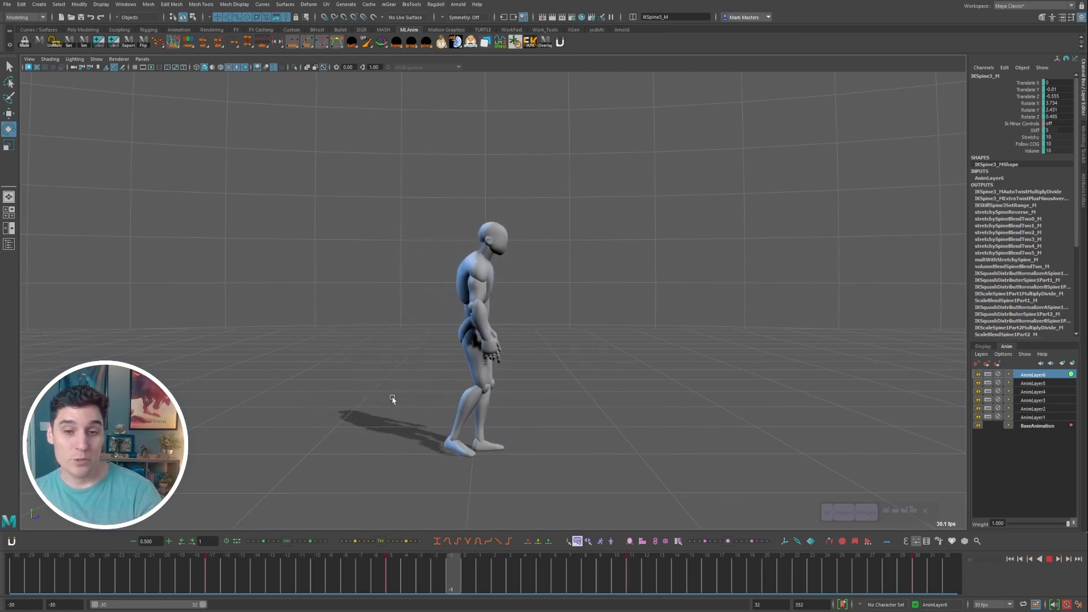
drag(416, 580, 493, 561)
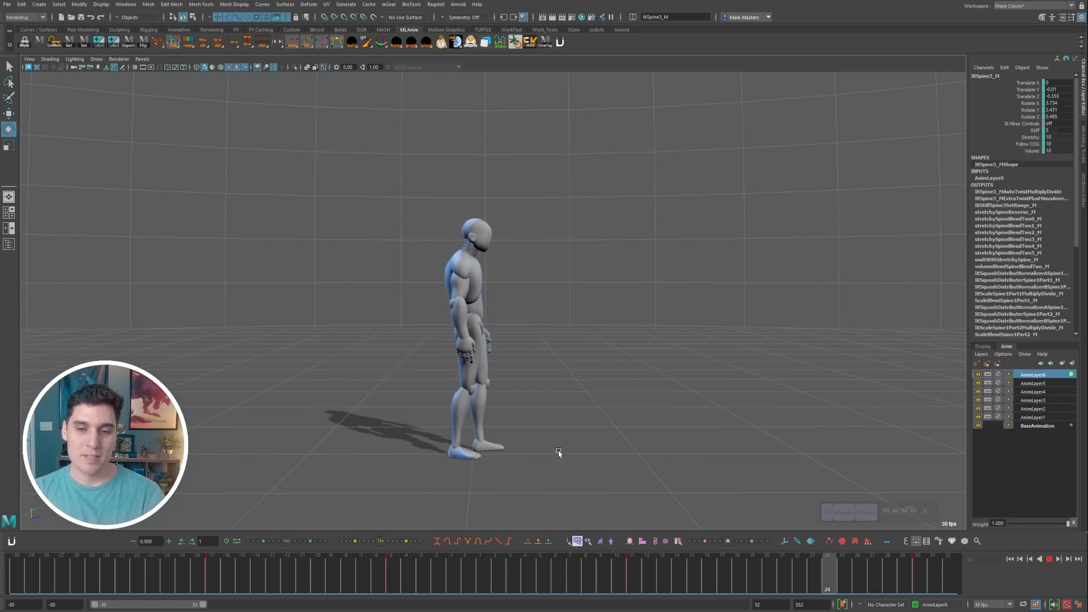
alt+drag(615, 430, 701, 401)
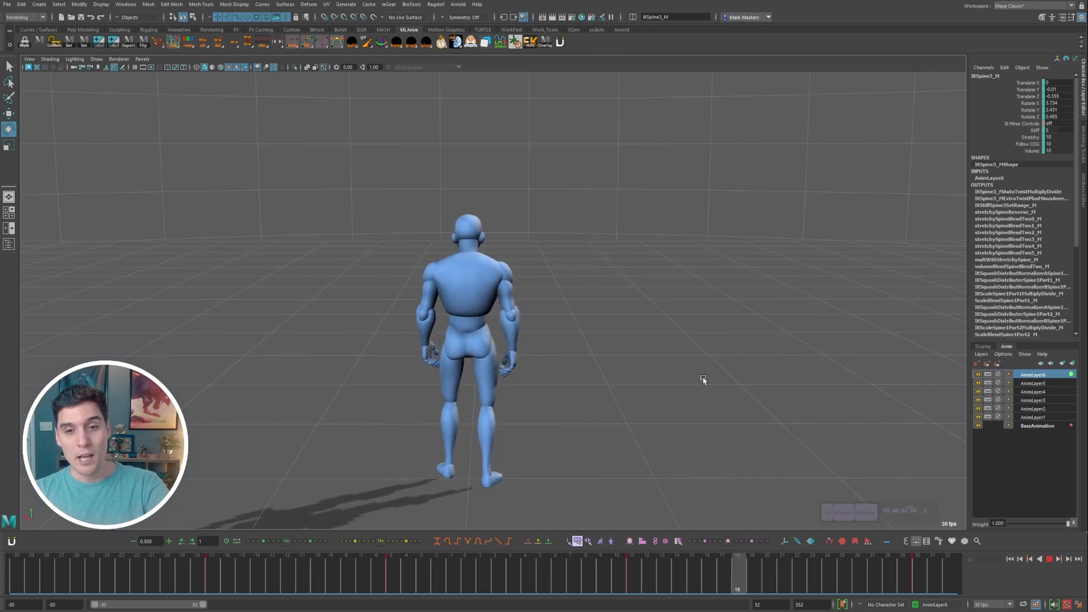
alt+drag(696, 376, 646, 374)
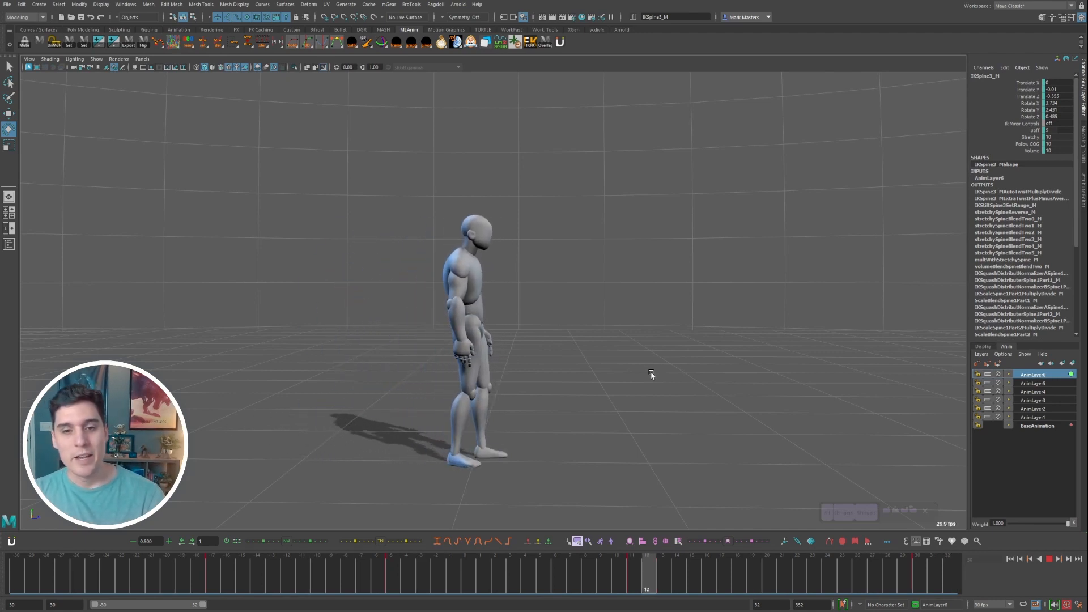
alt+drag(678, 383, 653, 374)
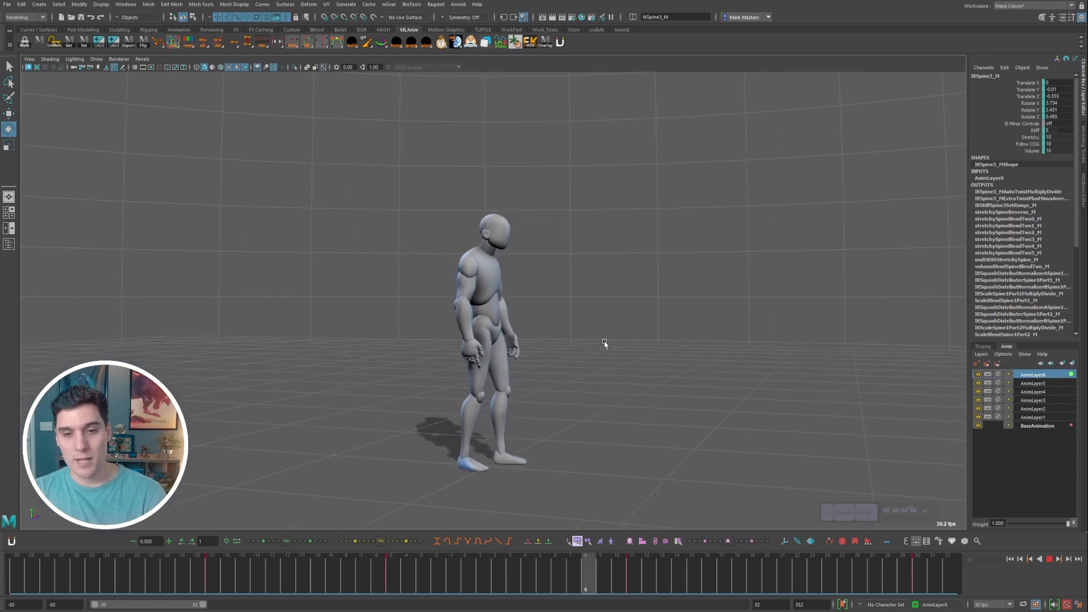
alt+drag(579, 346, 612, 345)
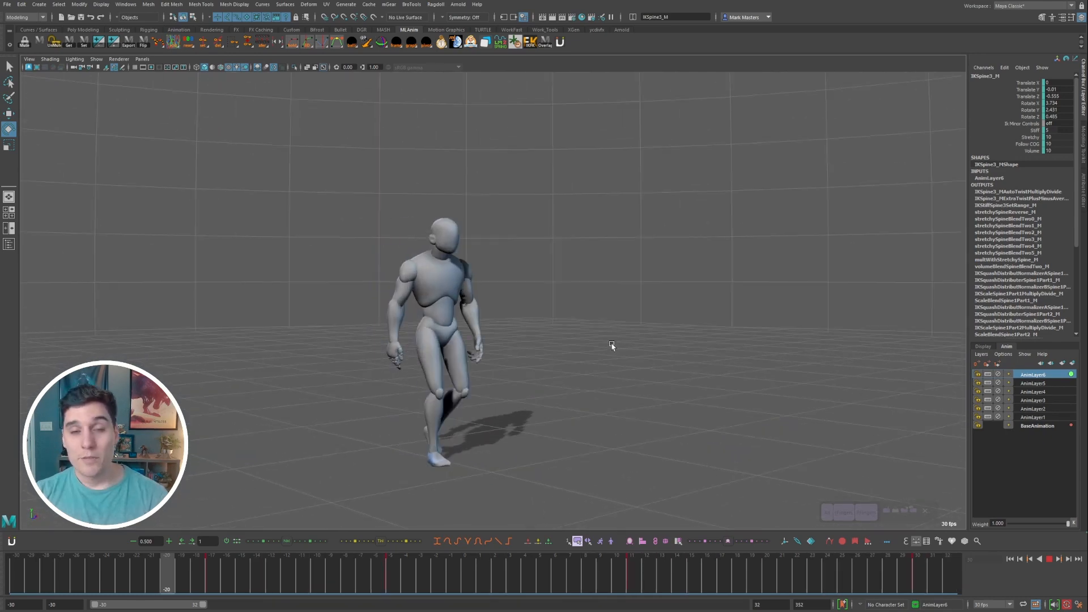